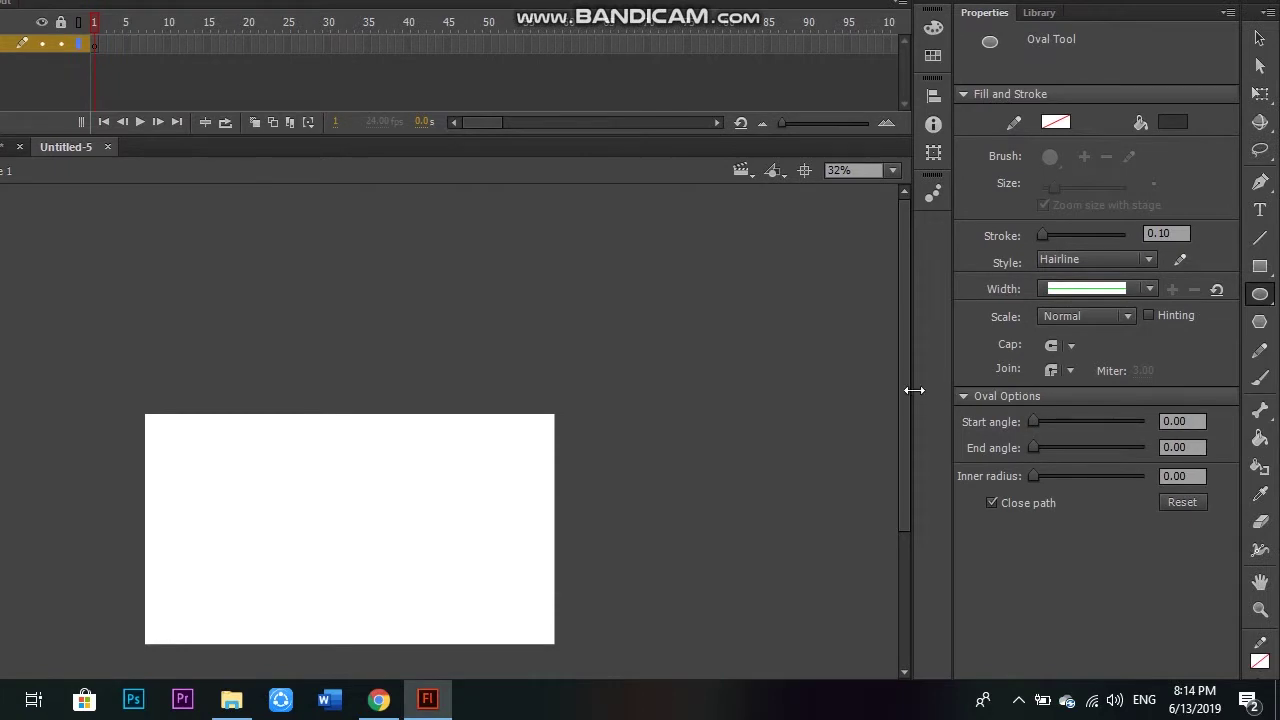
Import the image C11AY.png from the multimedia and authoring folder onto the stage
{"action": "left_click_drag", "start_coordinate": [904, 400], "coordinate": [850, 480]}
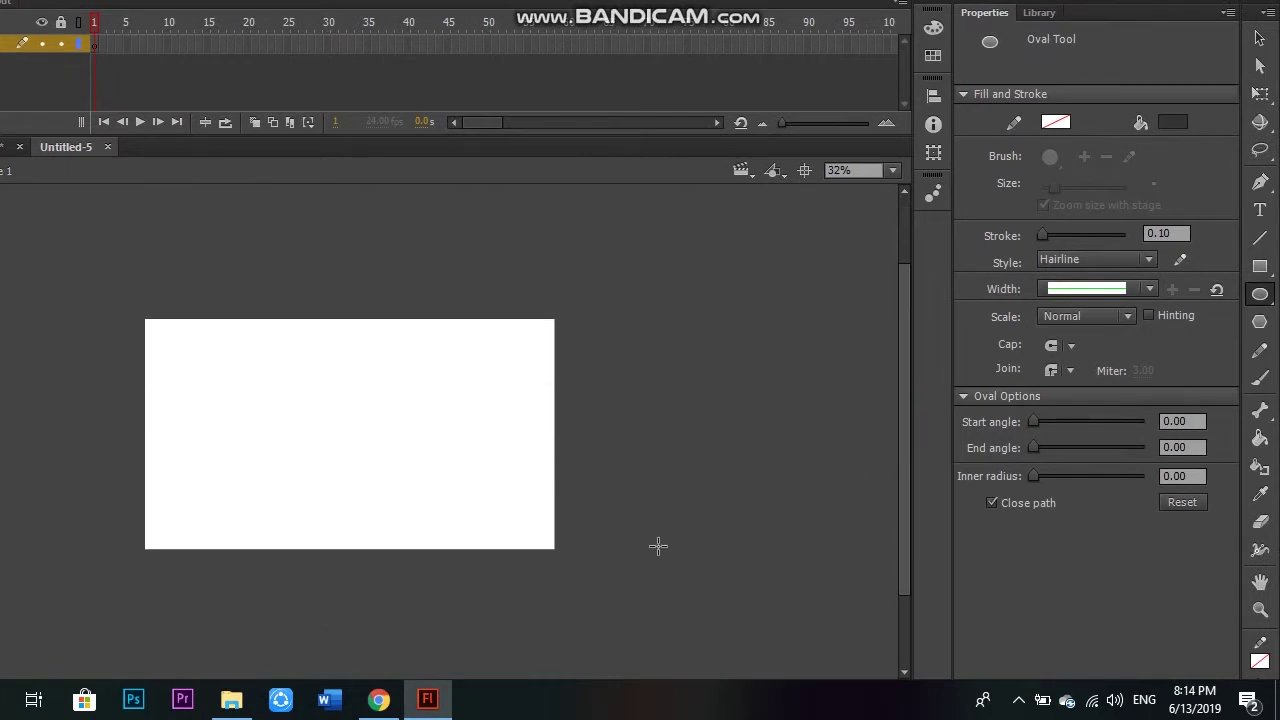
{"action": "scroll", "coordinate": [561, 561], "scroll_direction": "up", "scroll_amount": 1}
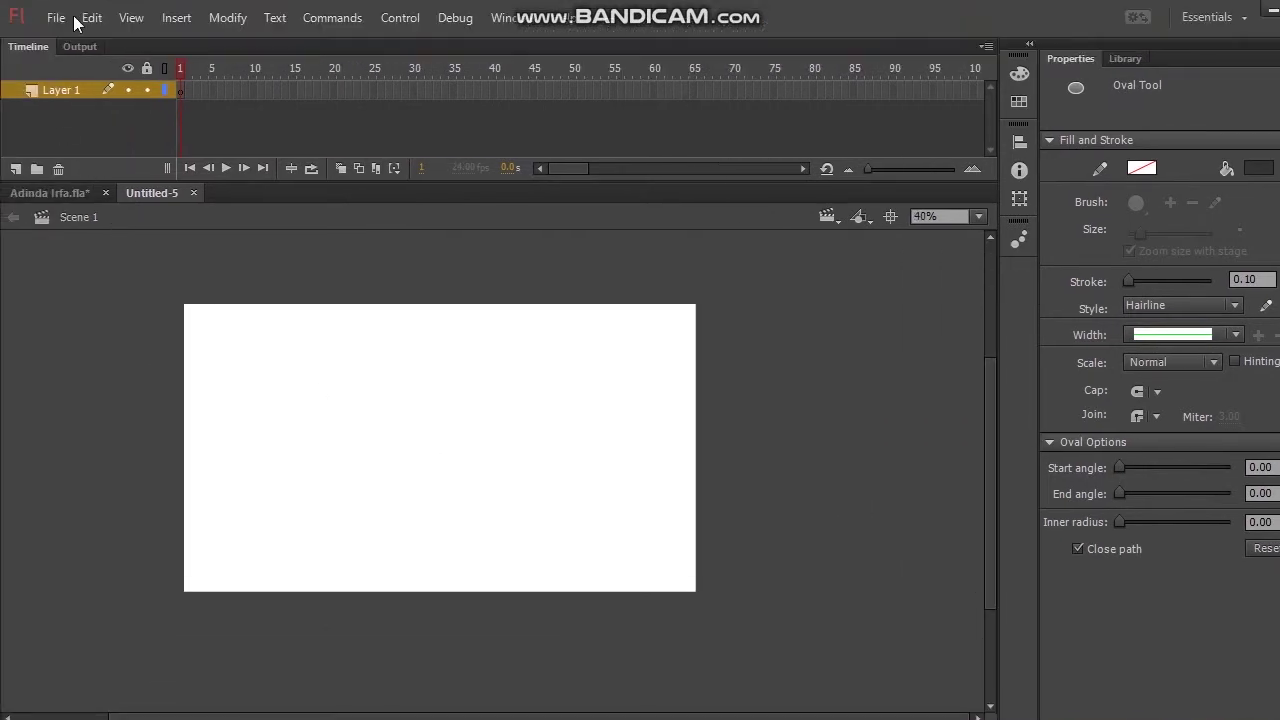
{"action": "left_click", "coordinate": [66, 19]}
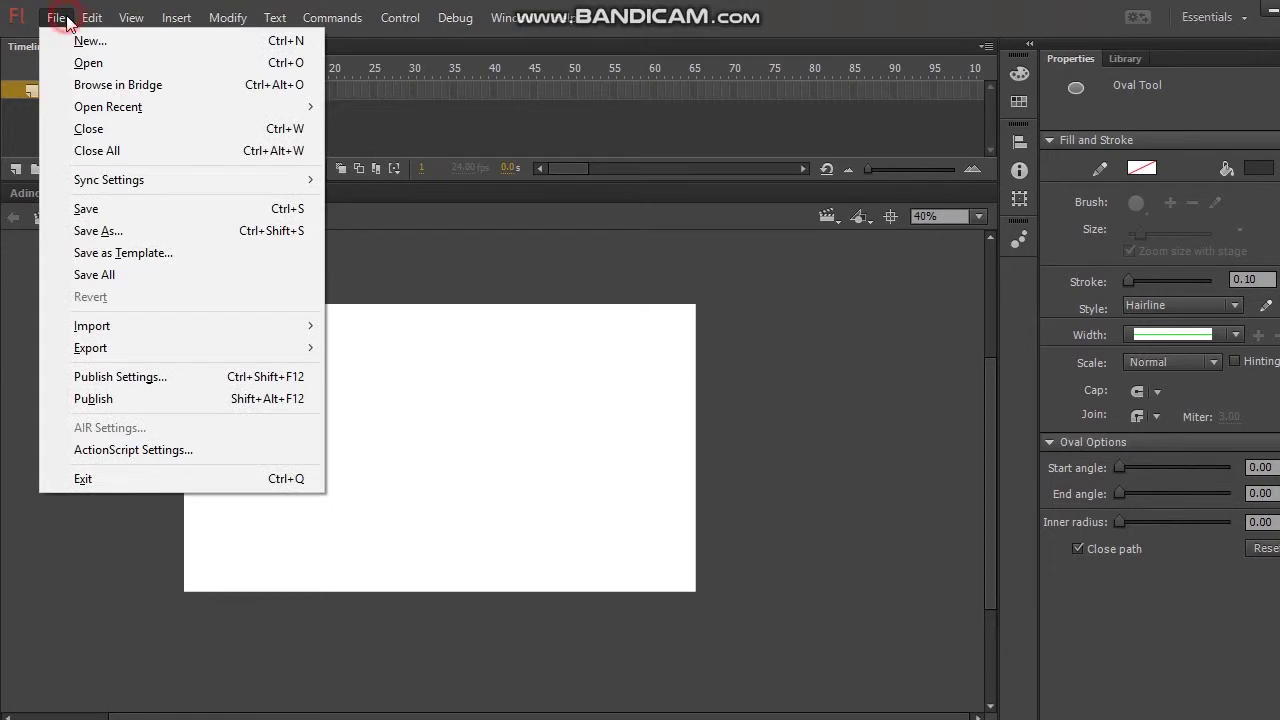
{"action": "left_click", "coordinate": [96, 327]}
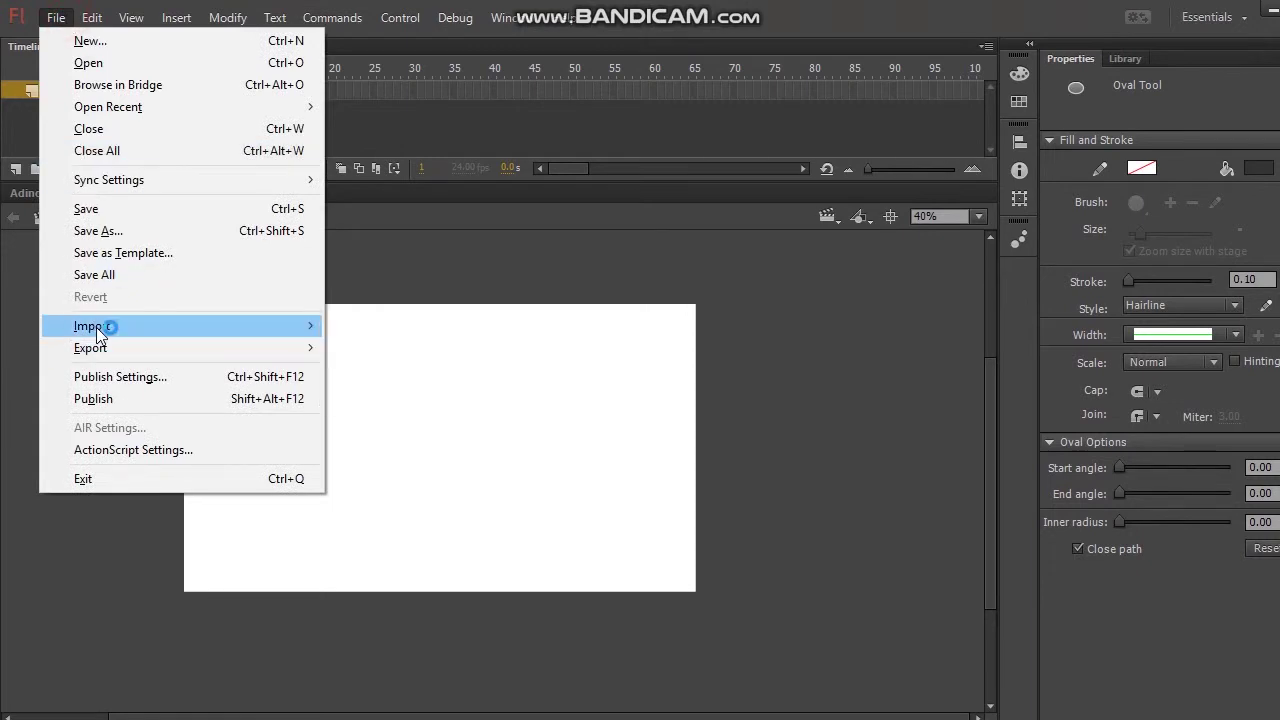
{"action": "left_click", "coordinate": [326, 329]}
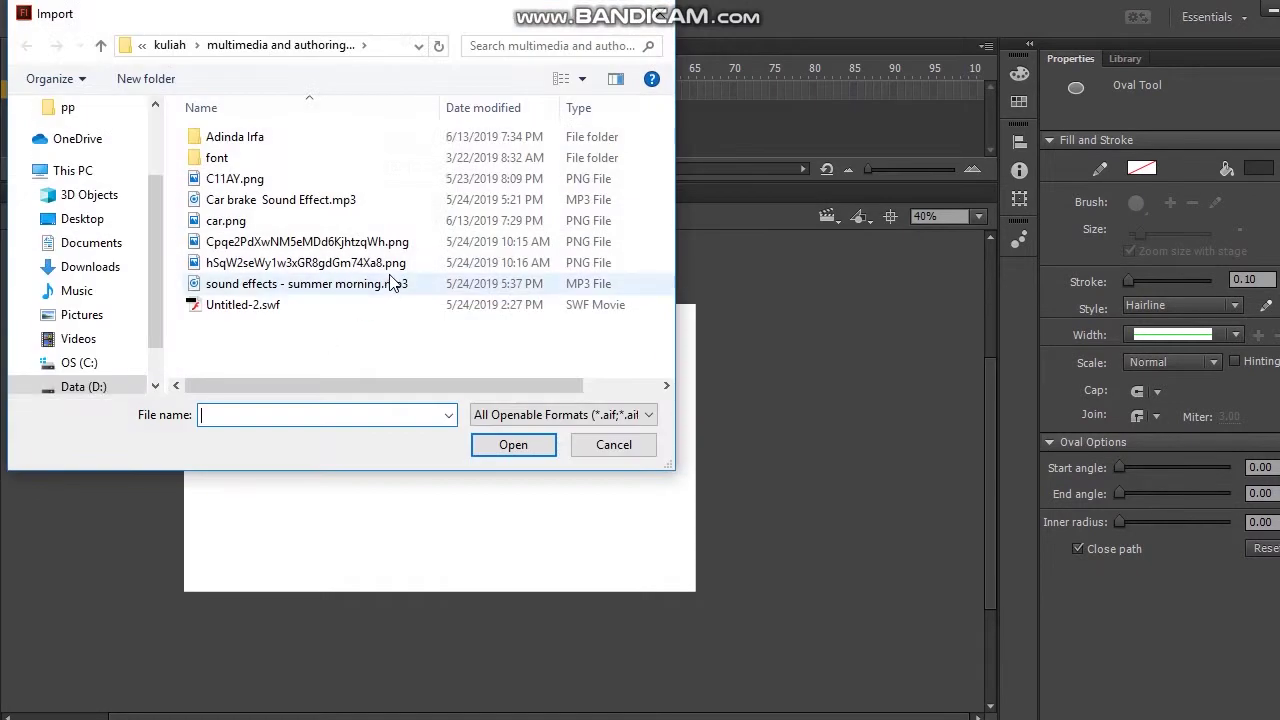
{"action": "double_click", "coordinate": [446, 174]}
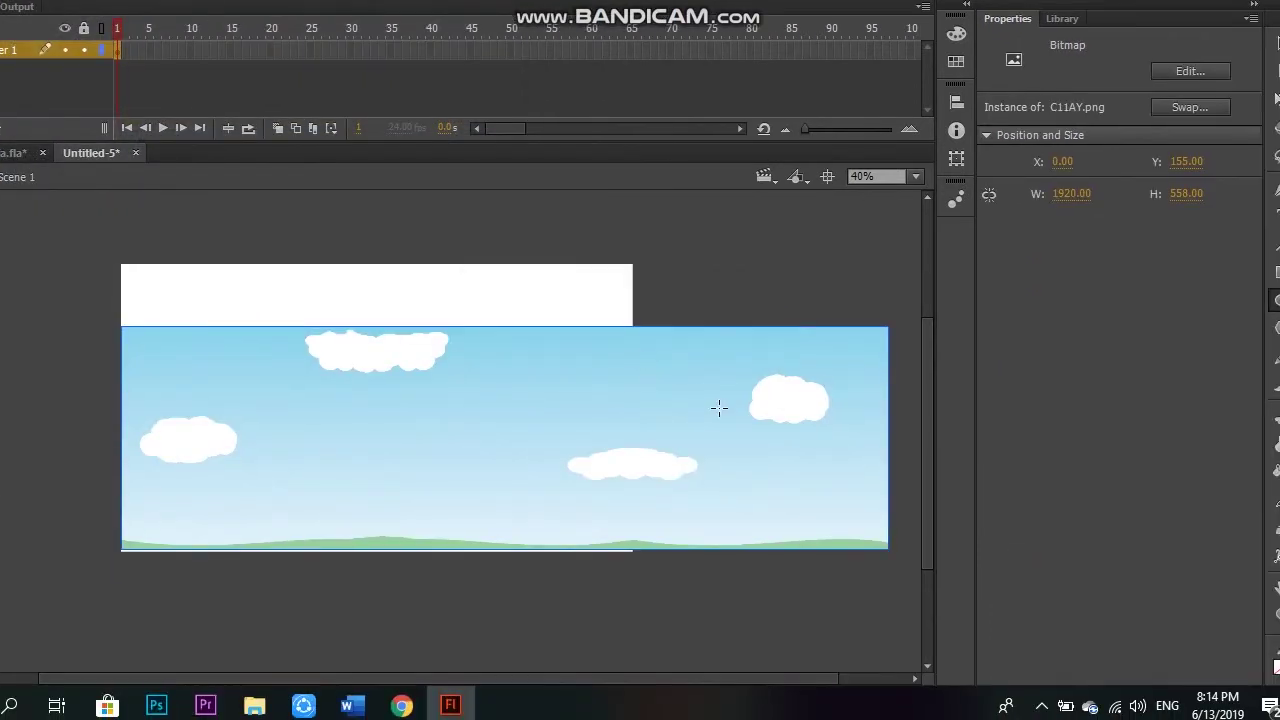
Free-transform the sky bitmap to about 970 px wide and move it up onto the stage, to about Y -10
{"action": "left_click", "coordinate": [806, 455]}
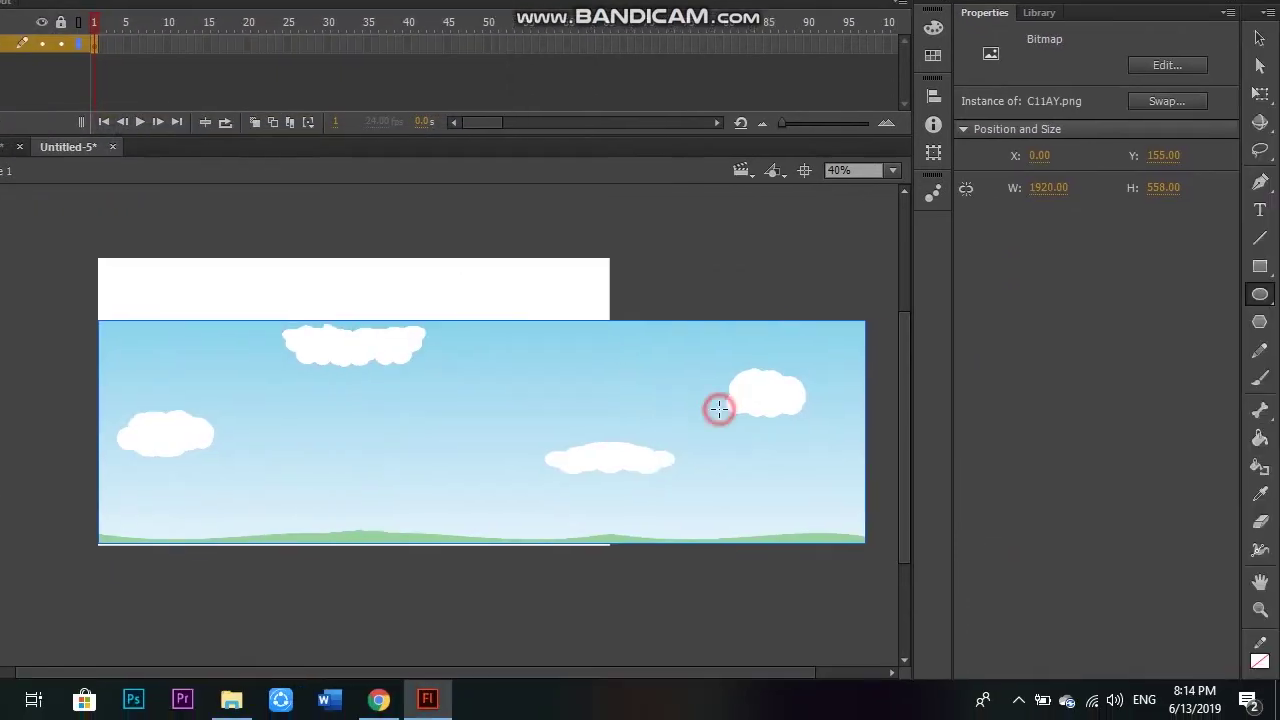
{"action": "right_click", "coordinate": [763, 400]}
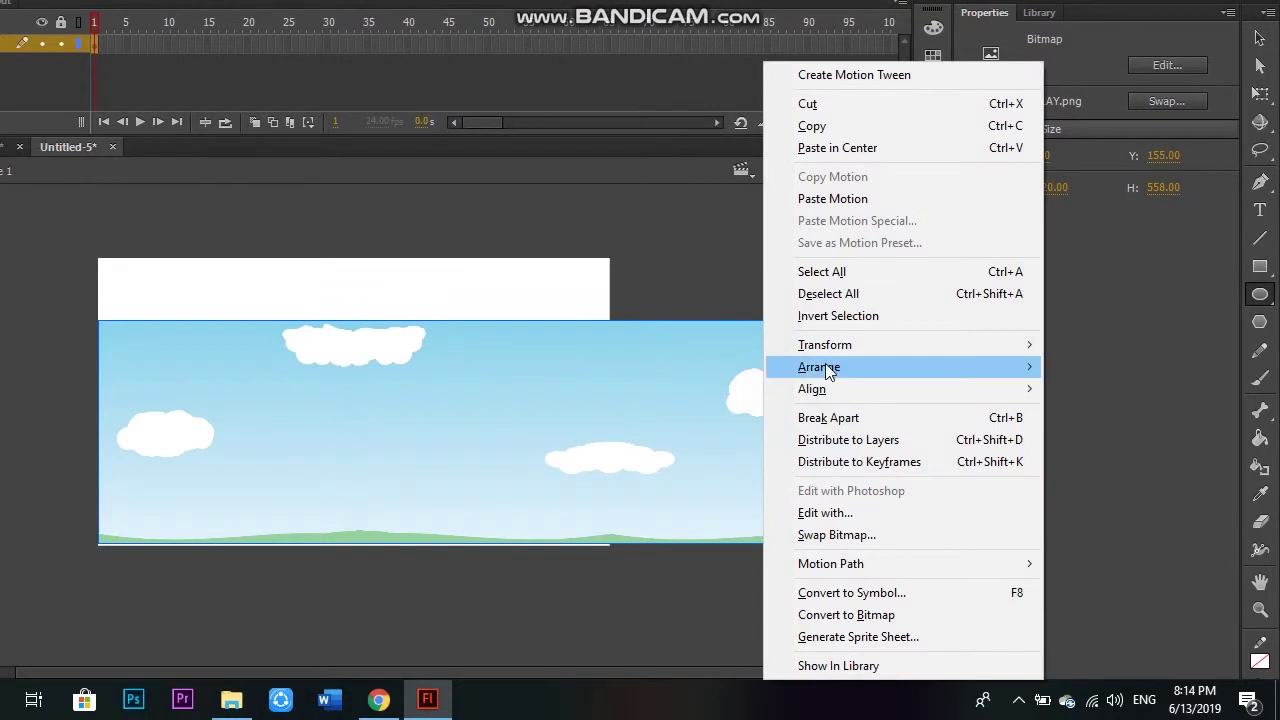
{"action": "mouse_move", "coordinate": [853, 343]}
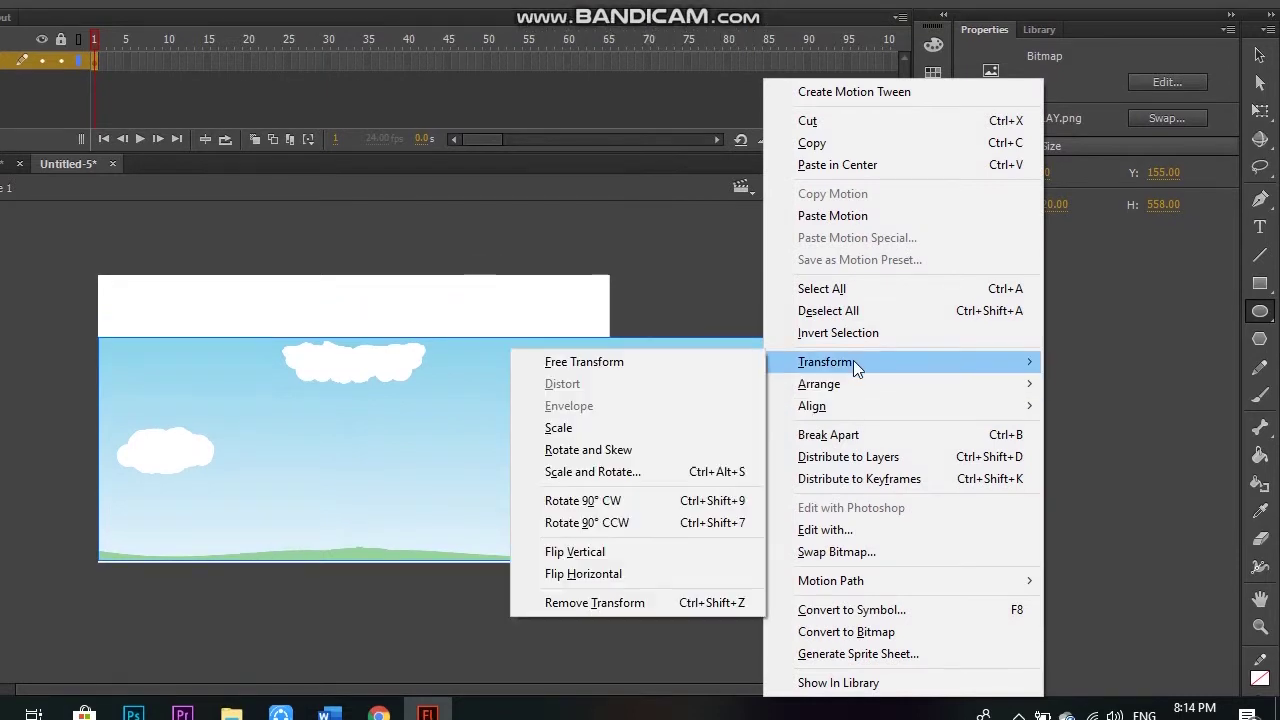
{"action": "left_click", "coordinate": [735, 362]}
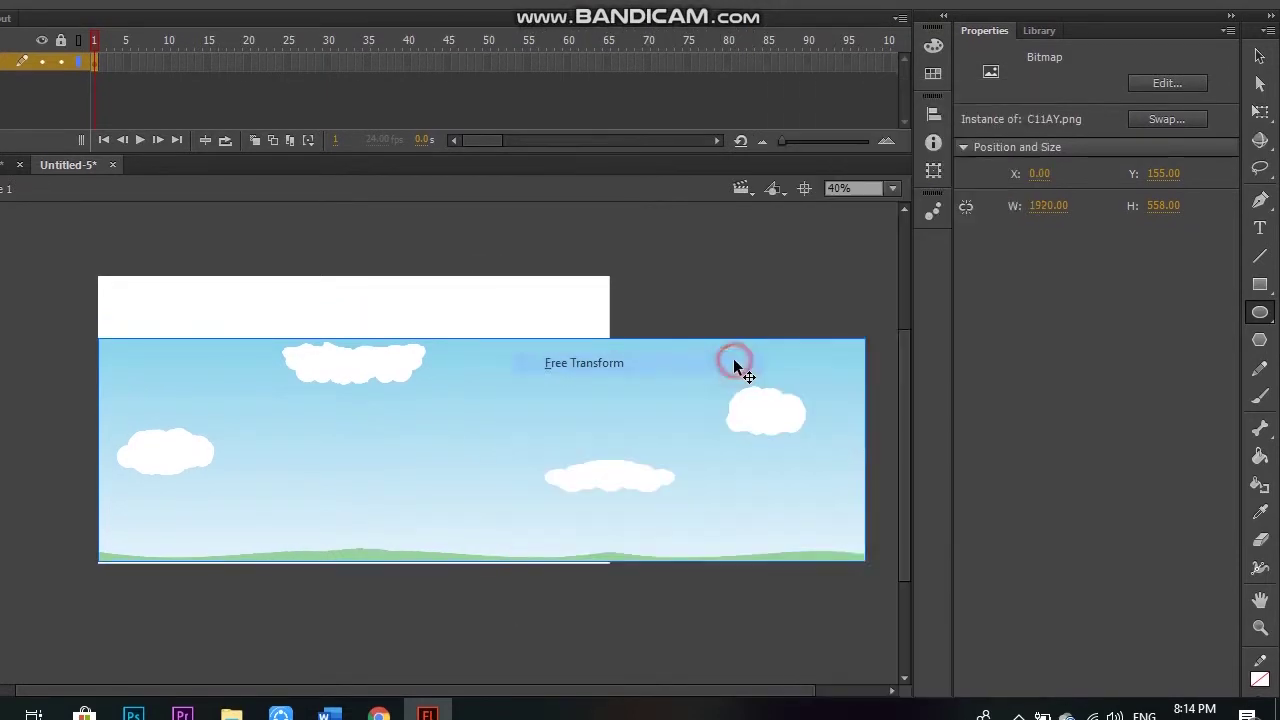
{"action": "left_click_drag", "start_coordinate": [866, 428], "coordinate": [677, 470]}
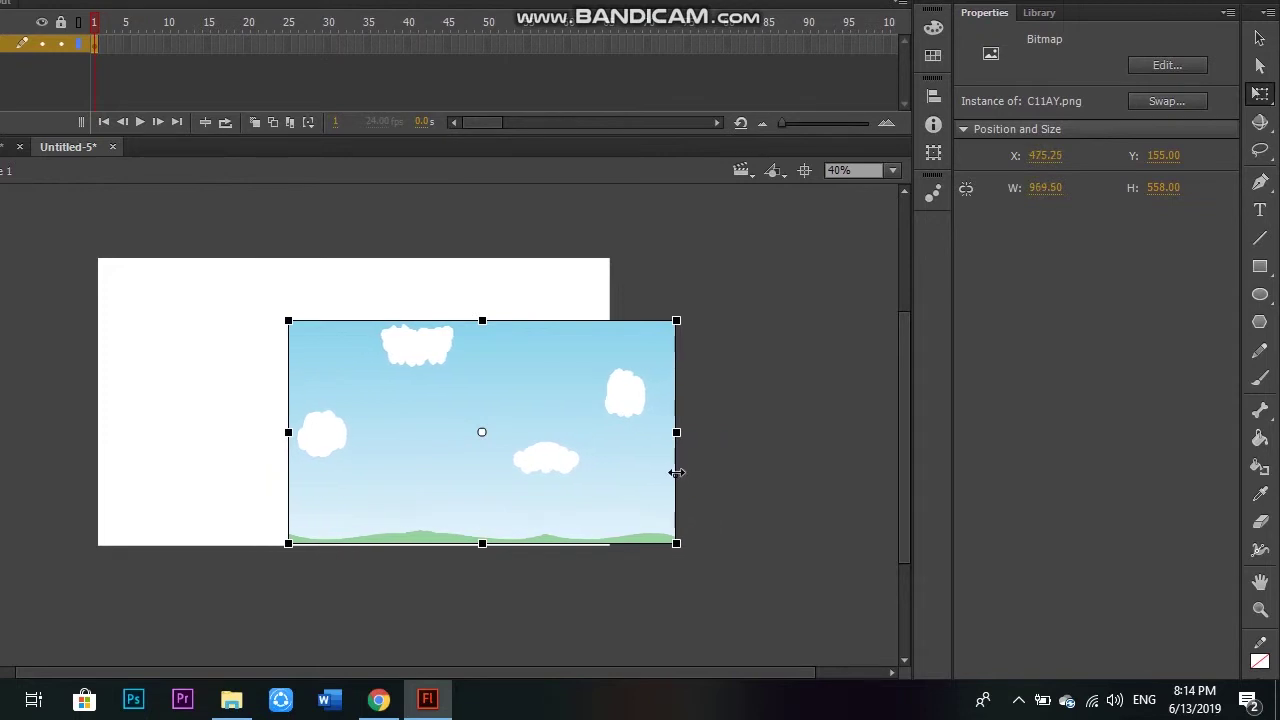
{"action": "left_click_drag", "start_coordinate": [512, 465], "coordinate": [431, 425]}
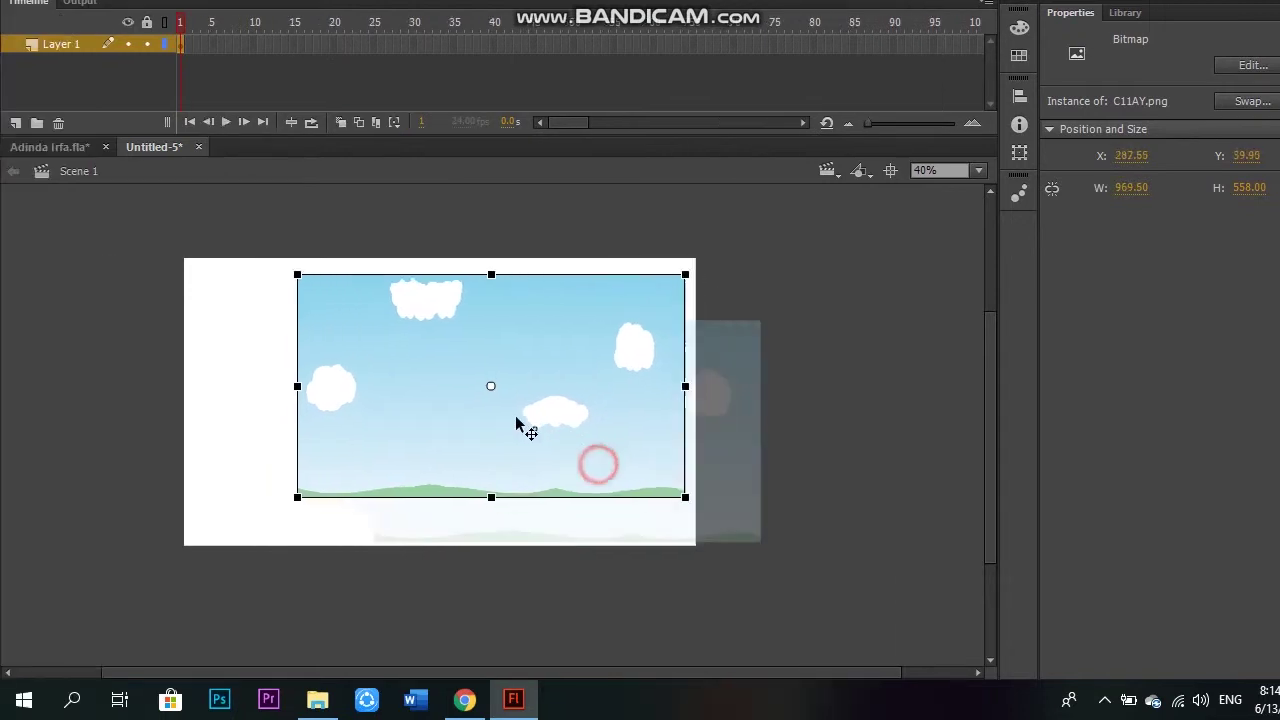
{"action": "left_click_drag", "start_coordinate": [516, 424], "coordinate": [486, 420]}
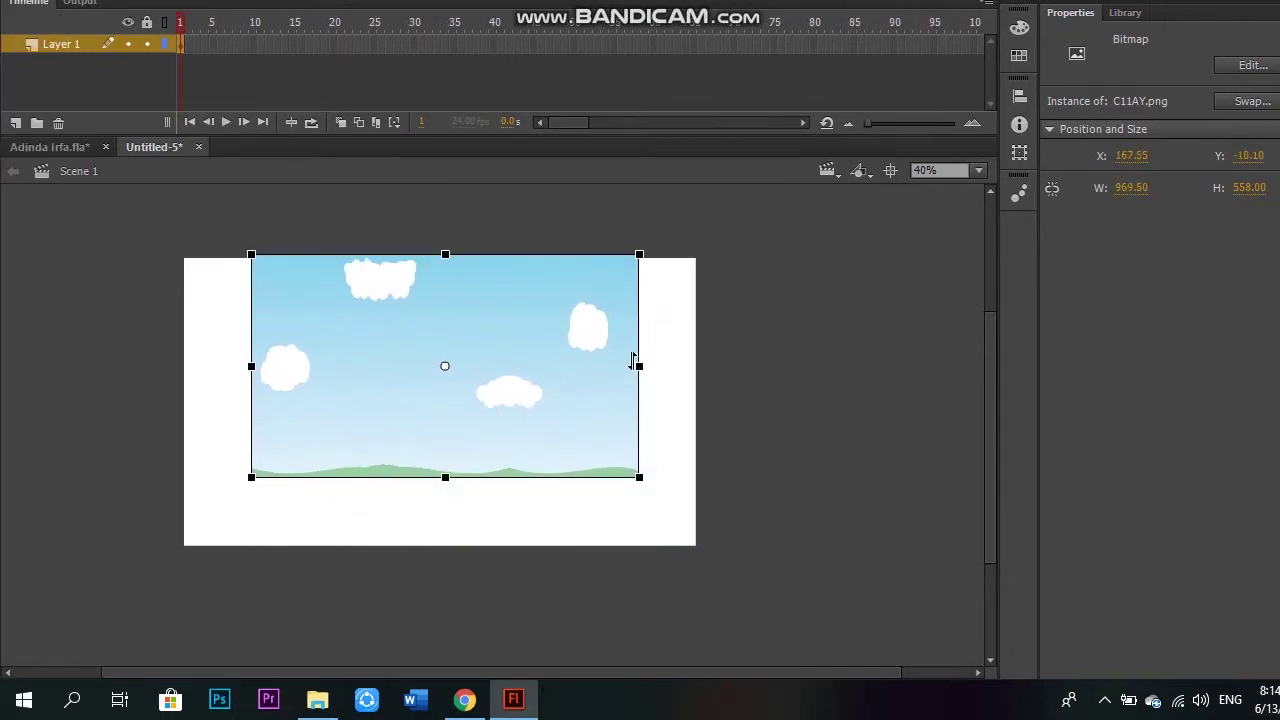
Widen the sky bitmap to about 1290 px and shift it to about X -5 so it spans the stage width
{"action": "mouse_move", "coordinate": [640, 366]}
{"action": "left_mouse_down"}
{"action": "mouse_move", "coordinate": [676, 366]}
{"action": "mouse_move", "coordinate": [642, 366]}
{"action": "mouse_move", "coordinate": [661, 365]}
{"action": "left_mouse_up"}
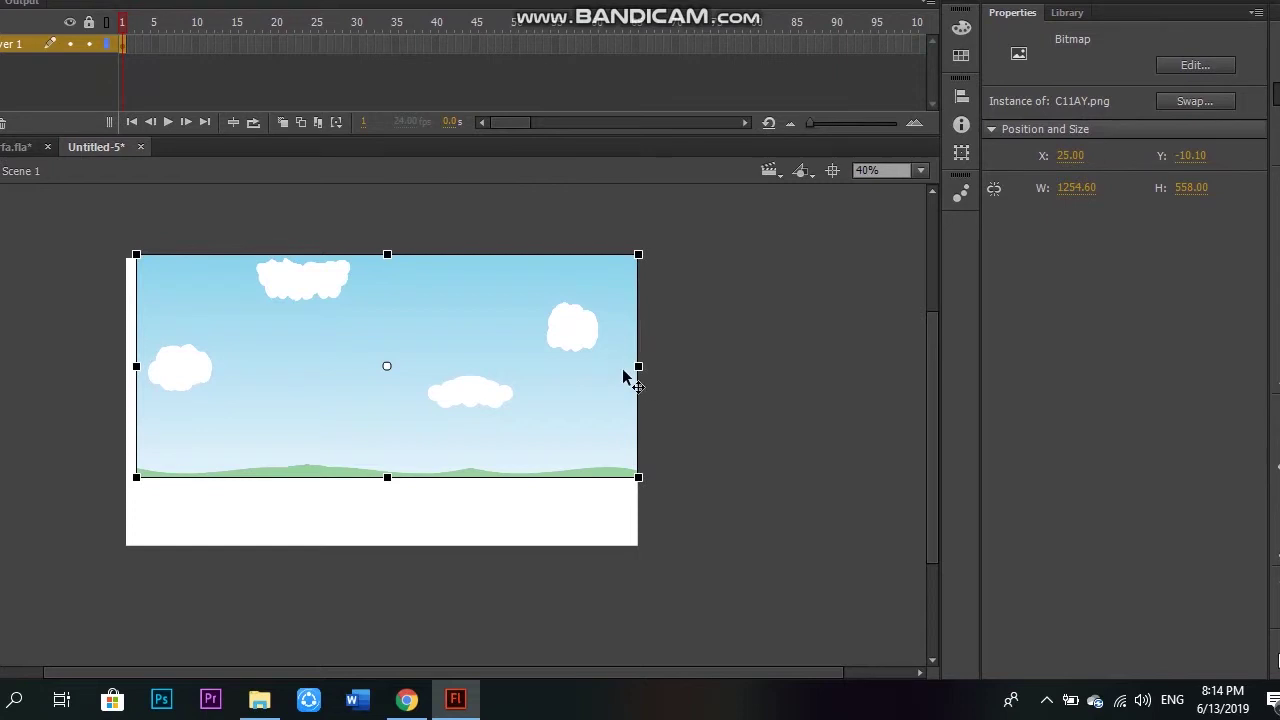
{"action": "left_click_drag", "start_coordinate": [568, 380], "coordinate": [687, 366]}
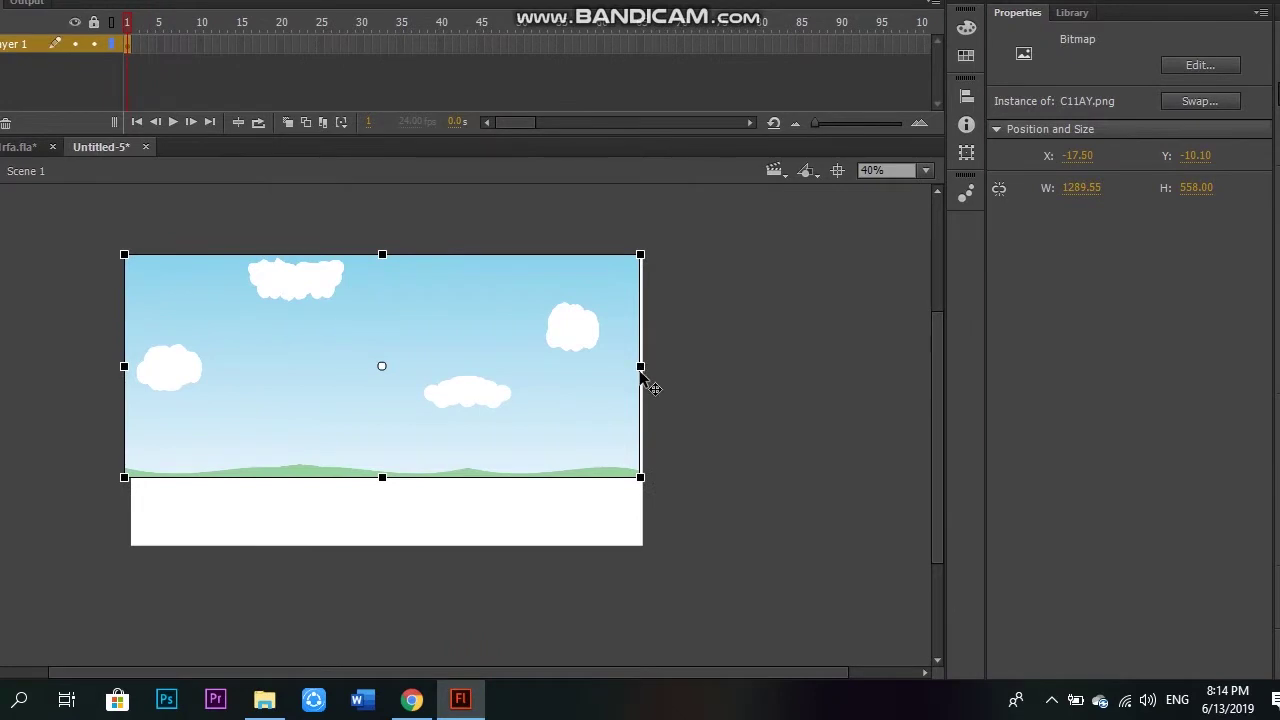
{"action": "left_click_drag", "start_coordinate": [596, 370], "coordinate": [601, 373]}
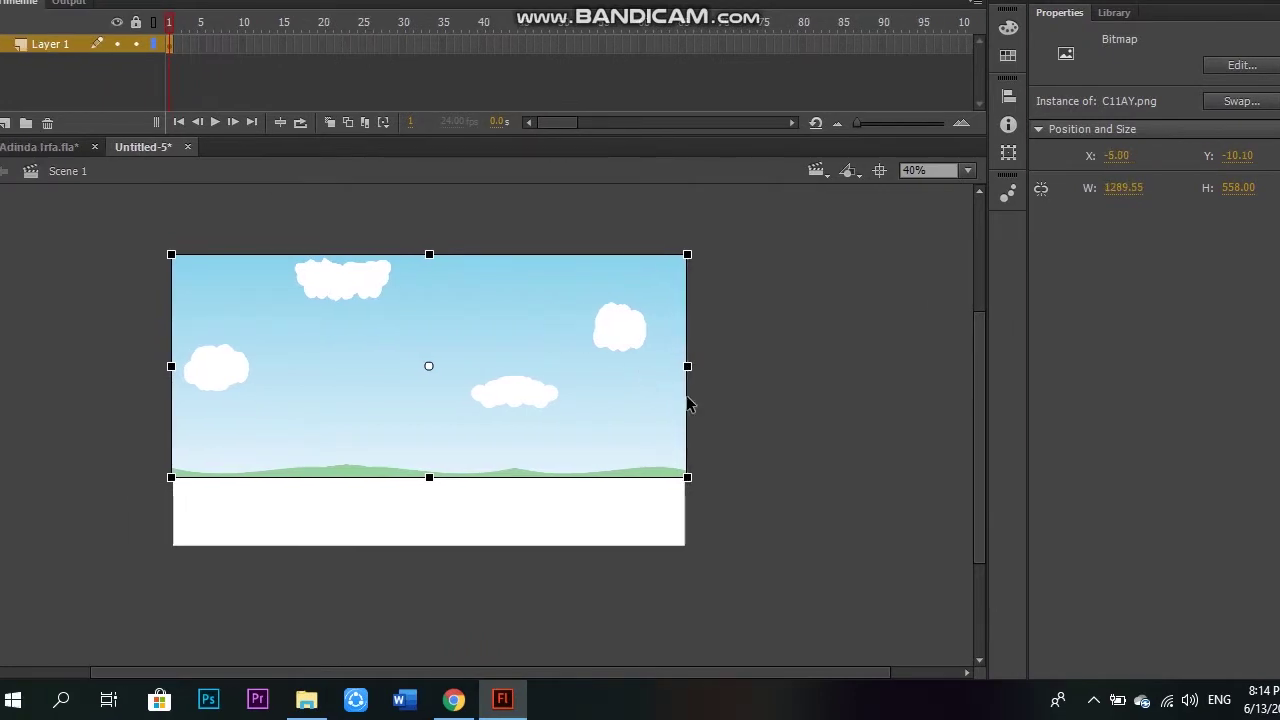
{"action": "left_click", "coordinate": [705, 406]}
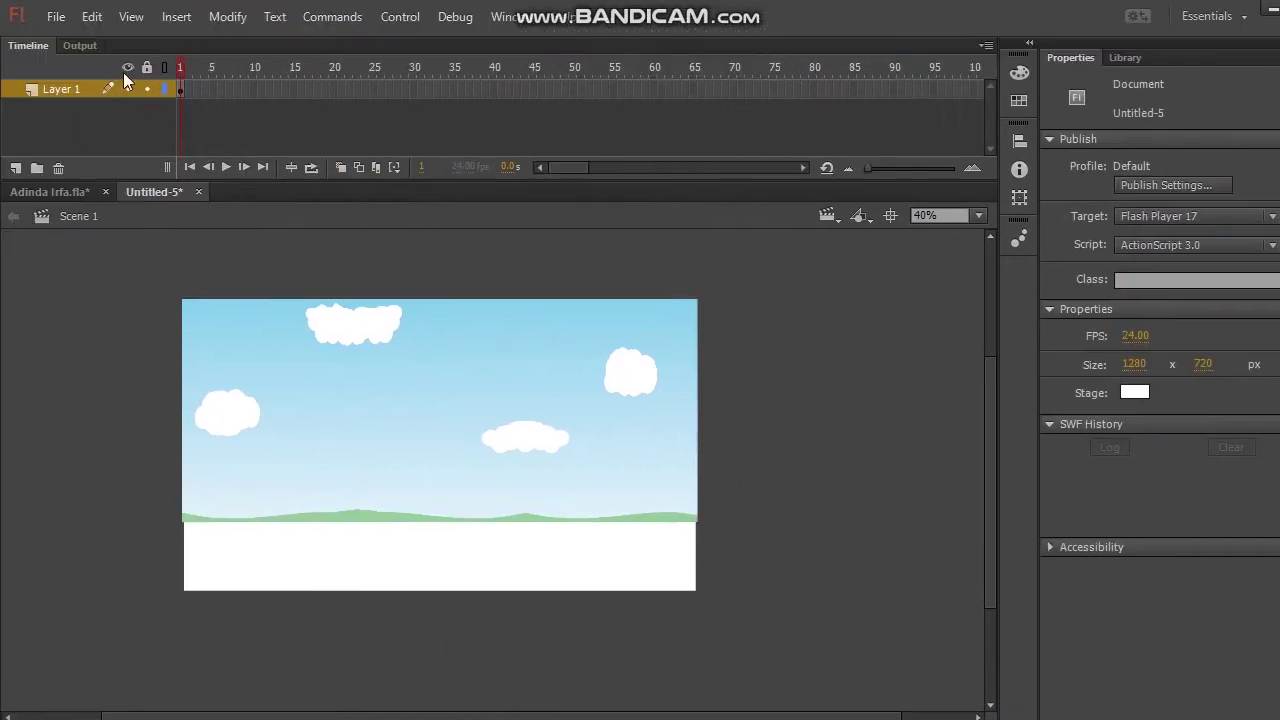
Rename Layer 1 as bg and extend it by inserting a frame at frame 205
{"action": "double_click", "coordinate": [76, 86]}
{"action": "type", "text": "bg"}
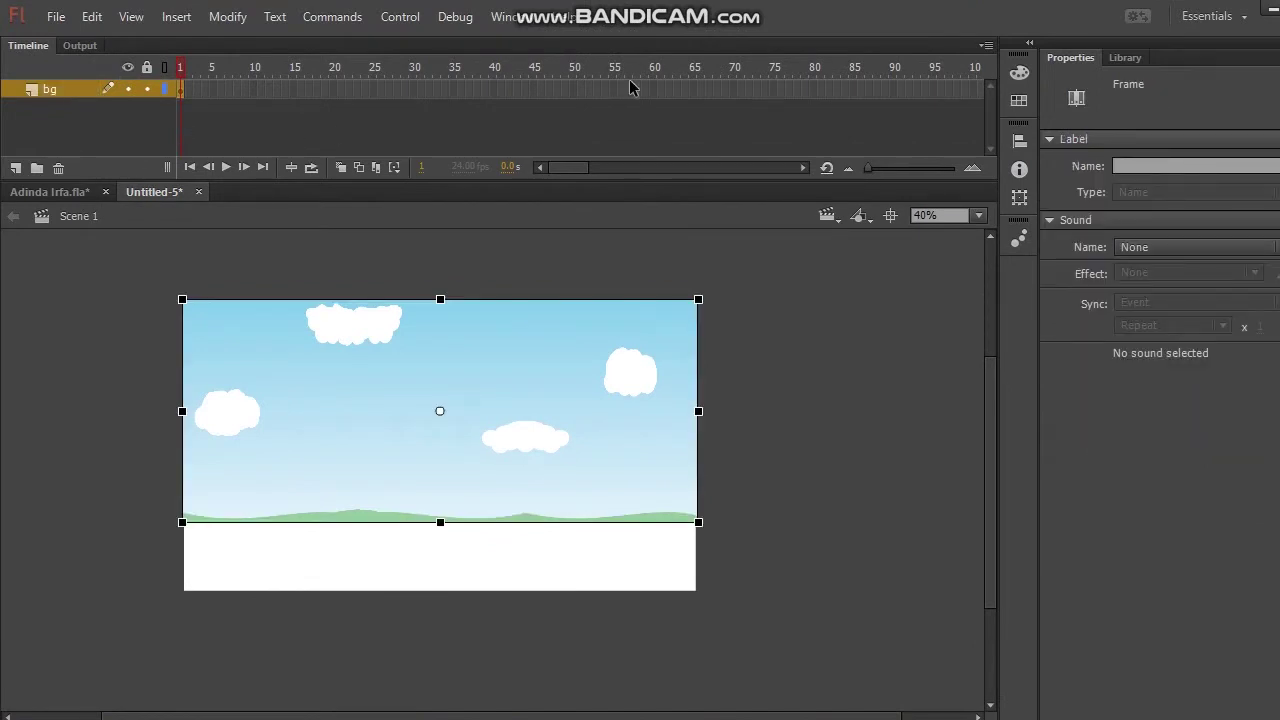
{"action": "left_click_drag", "start_coordinate": [581, 167], "coordinate": [641, 167]}
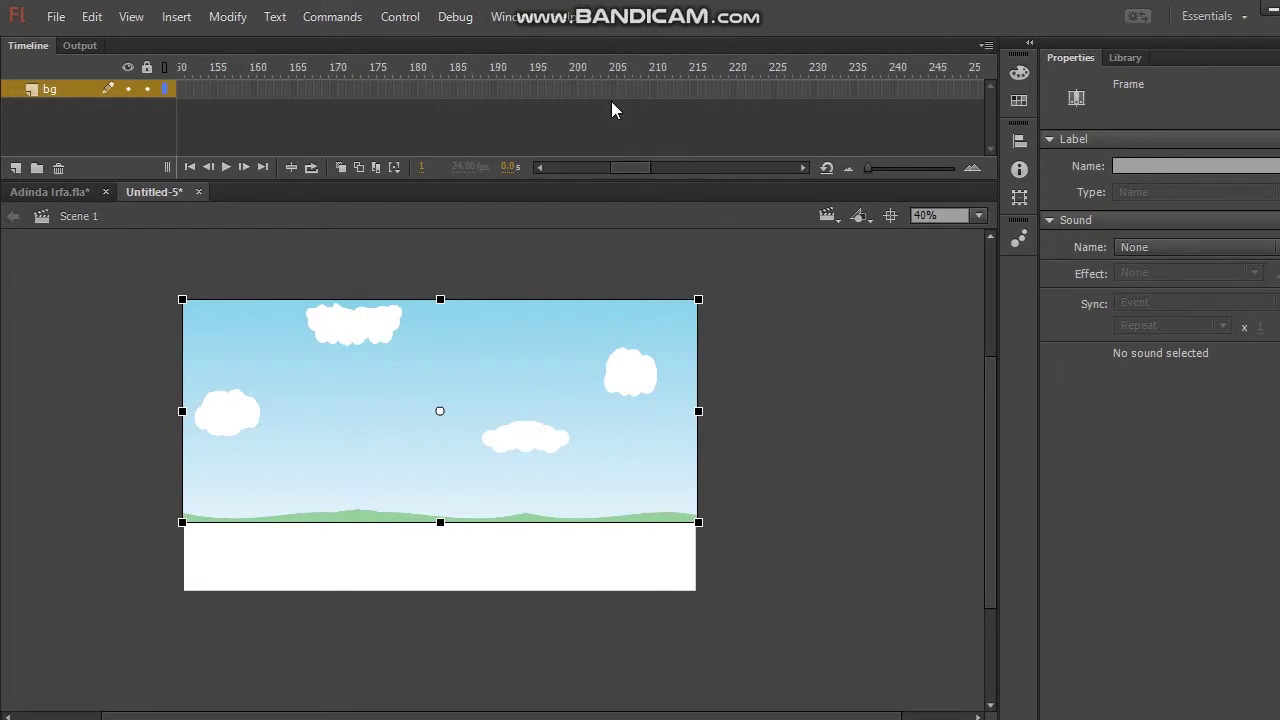
{"action": "right_click", "coordinate": [612, 94]}
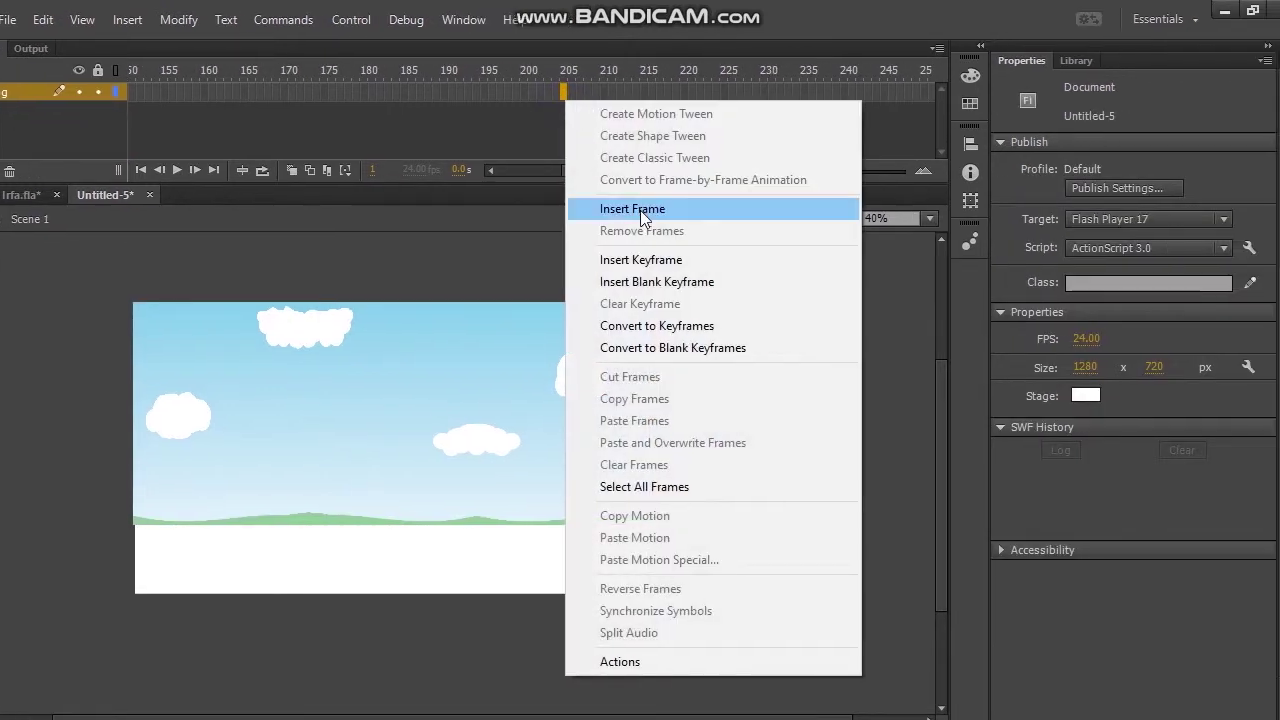
{"action": "left_click", "coordinate": [642, 212]}
{"action": "left_click_drag", "start_coordinate": [563, 171], "coordinate": [469, 172]}
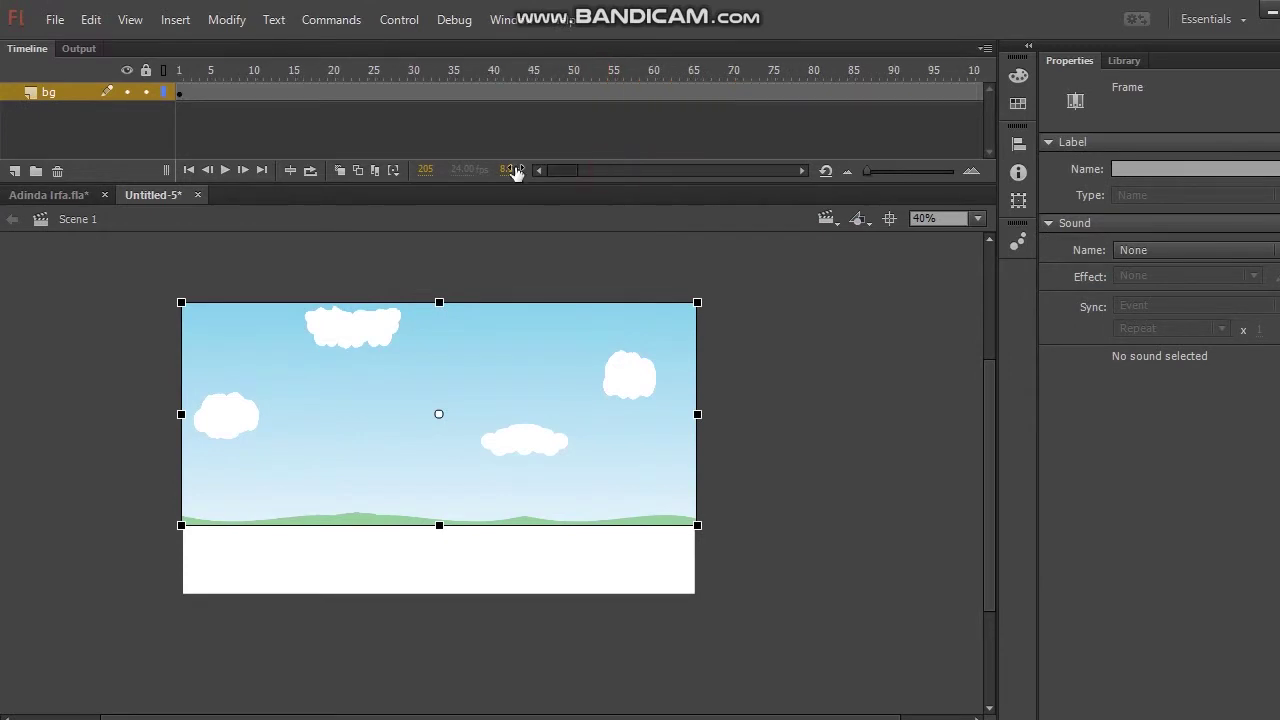
{"action": "left_click", "coordinate": [140, 136]}
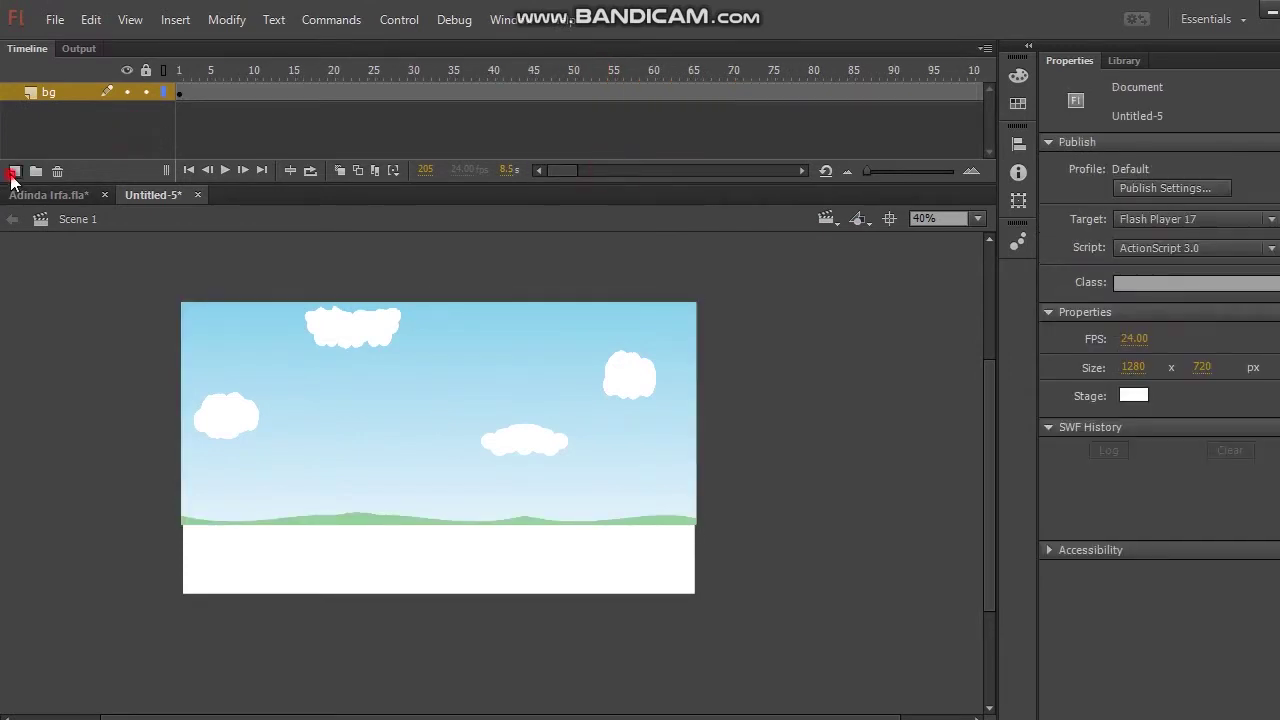
Add a new layer and draw a borderless grey rectangle covering the blank strip of the stage below the hills
{"action": "left_click", "coordinate": [14, 172]}
{"action": "left_click", "coordinate": [1263, 315]}
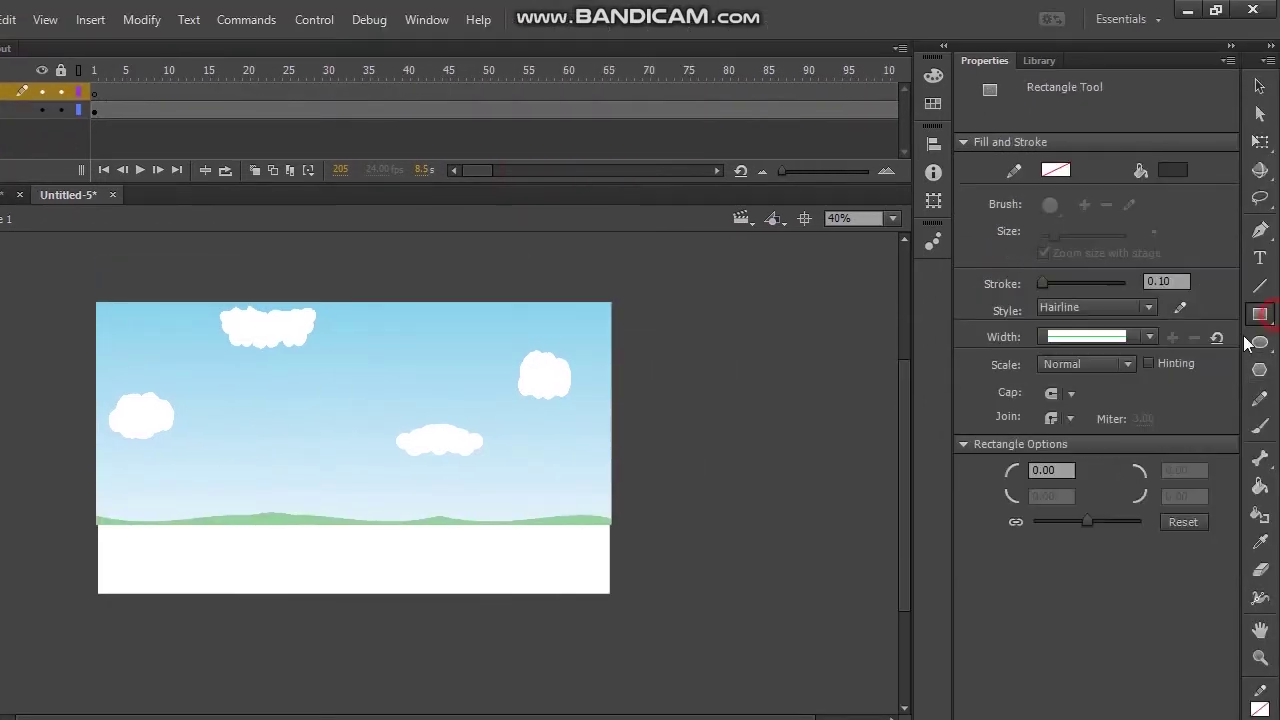
{"action": "left_click", "coordinate": [1178, 170]}
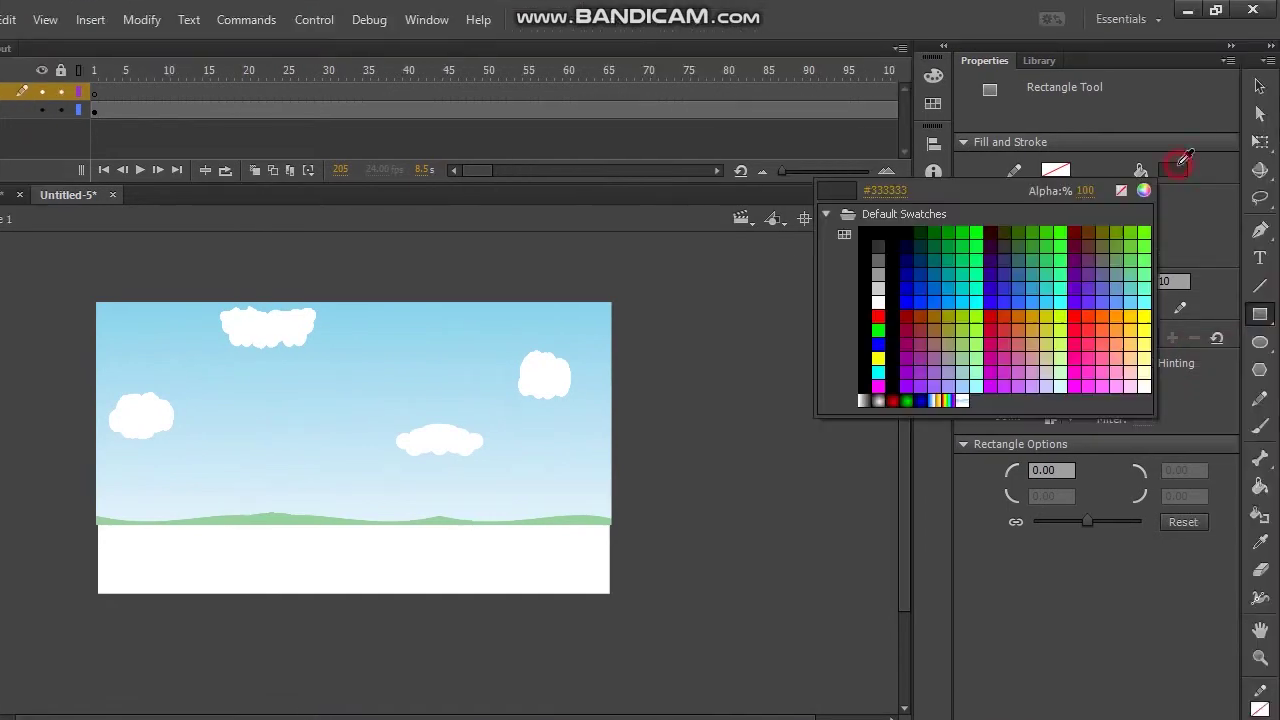
{"action": "left_click", "coordinate": [878, 261]}
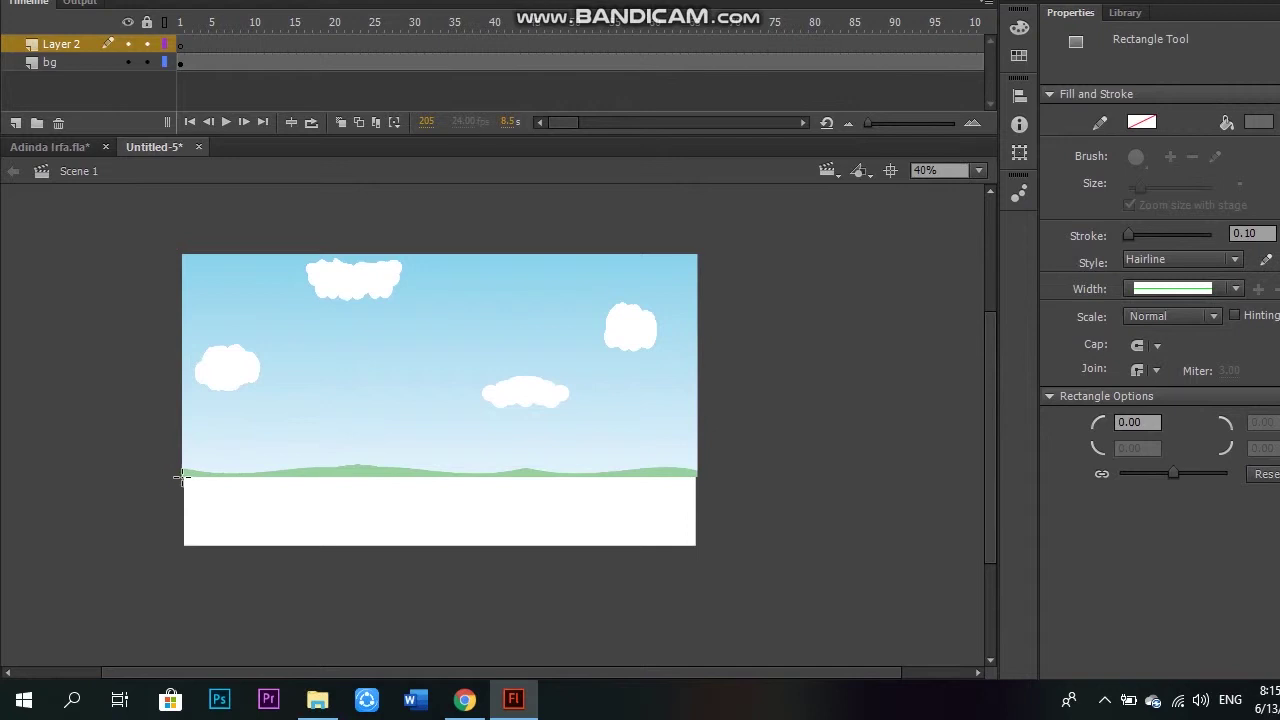
{"action": "mouse_move", "coordinate": [181, 475]}
{"action": "left_mouse_down"}
{"action": "mouse_move", "coordinate": [306, 520]}
{"action": "mouse_move", "coordinate": [709, 517]}
{"action": "mouse_move", "coordinate": [629, 531]}
{"action": "mouse_move", "coordinate": [640, 547]}
{"action": "left_mouse_up"}
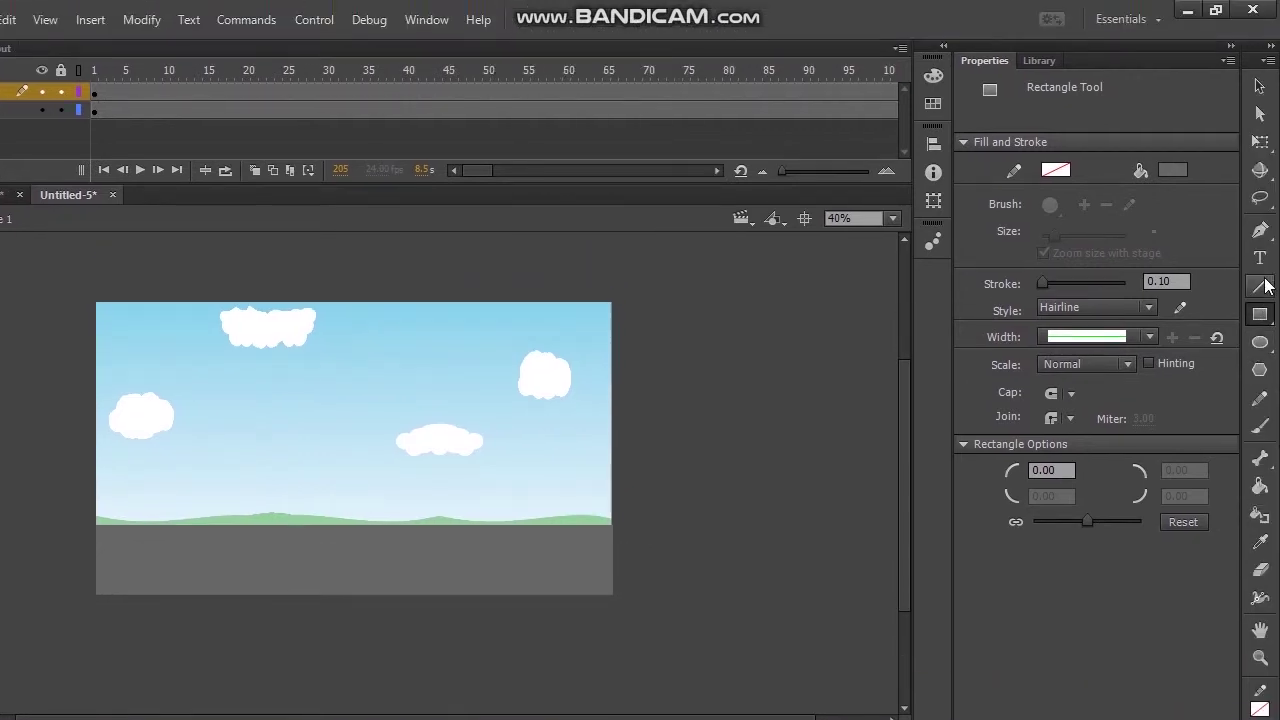
Draw a white dashed line with a 1.00 stroke across the middle of the grey road, using the Line tool
{"action": "left_click", "coordinate": [1261, 286]}
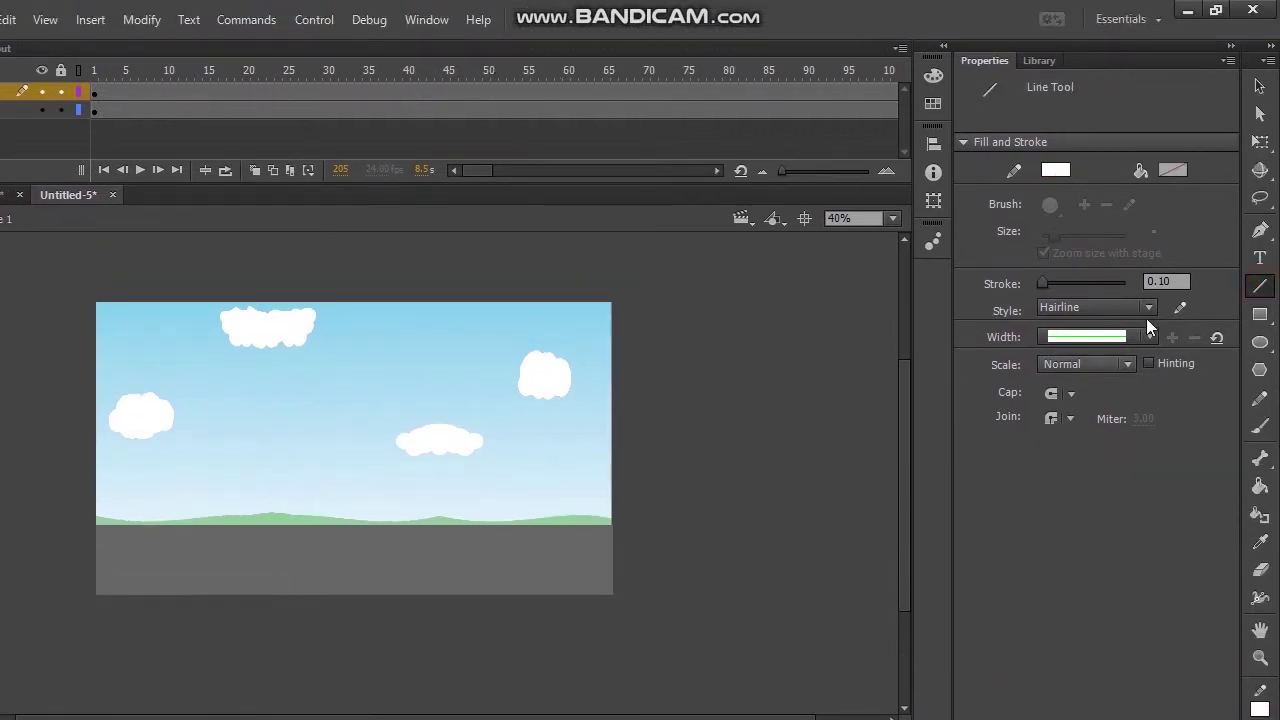
{"action": "left_click", "coordinate": [1150, 338]}
{"action": "left_click", "coordinate": [1138, 307]}
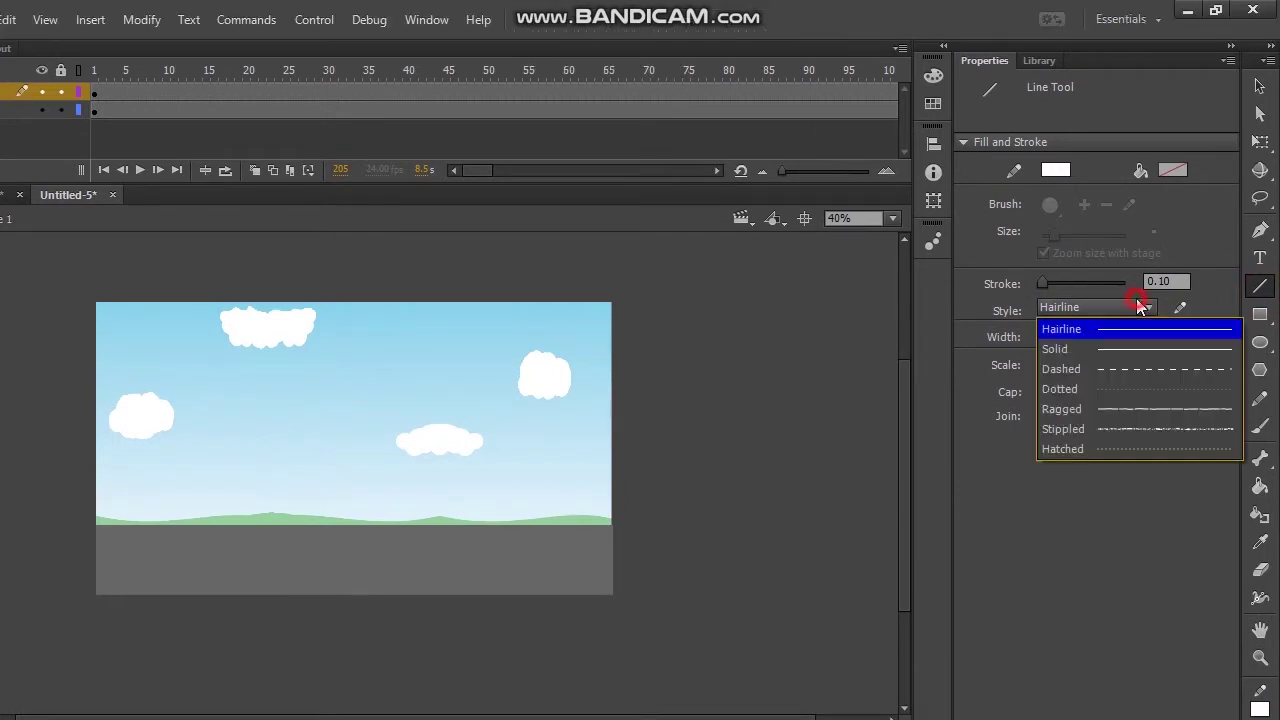
{"action": "left_click", "coordinate": [1134, 367]}
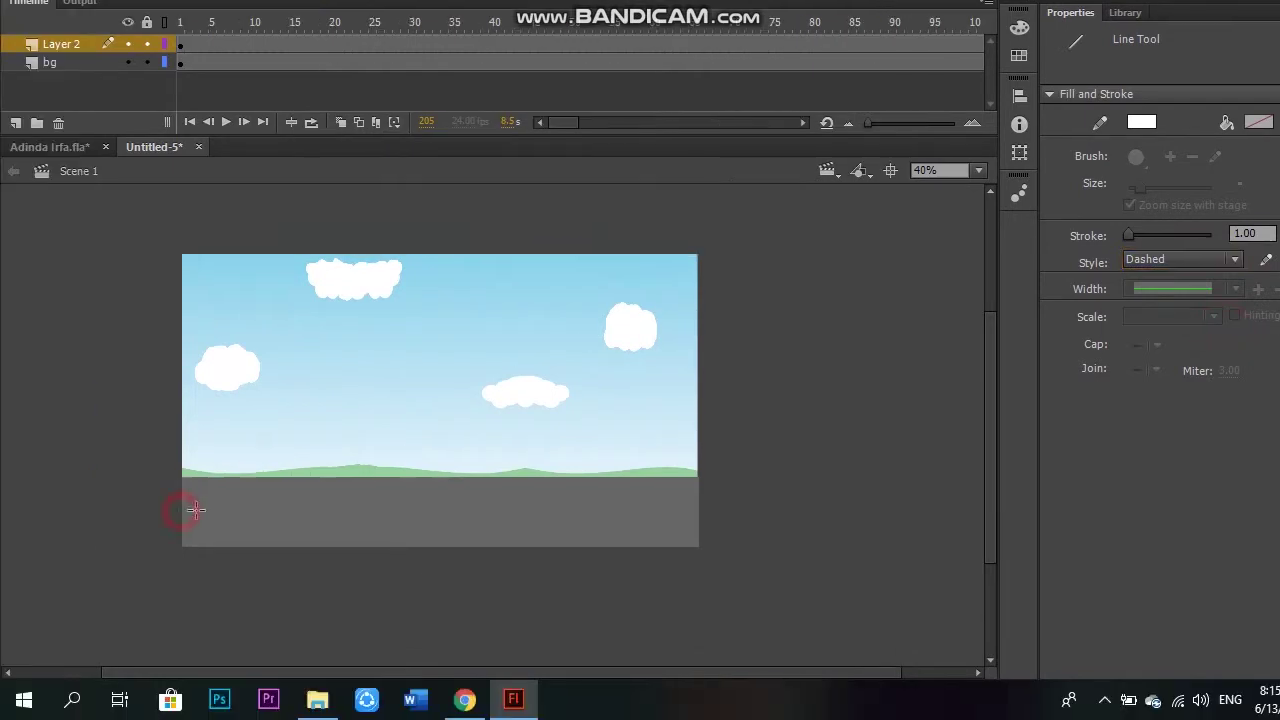
{"action": "left_click_drag", "start_coordinate": [96, 544], "coordinate": [621, 537]}
{"action": "right_click", "coordinate": [663, 521]}
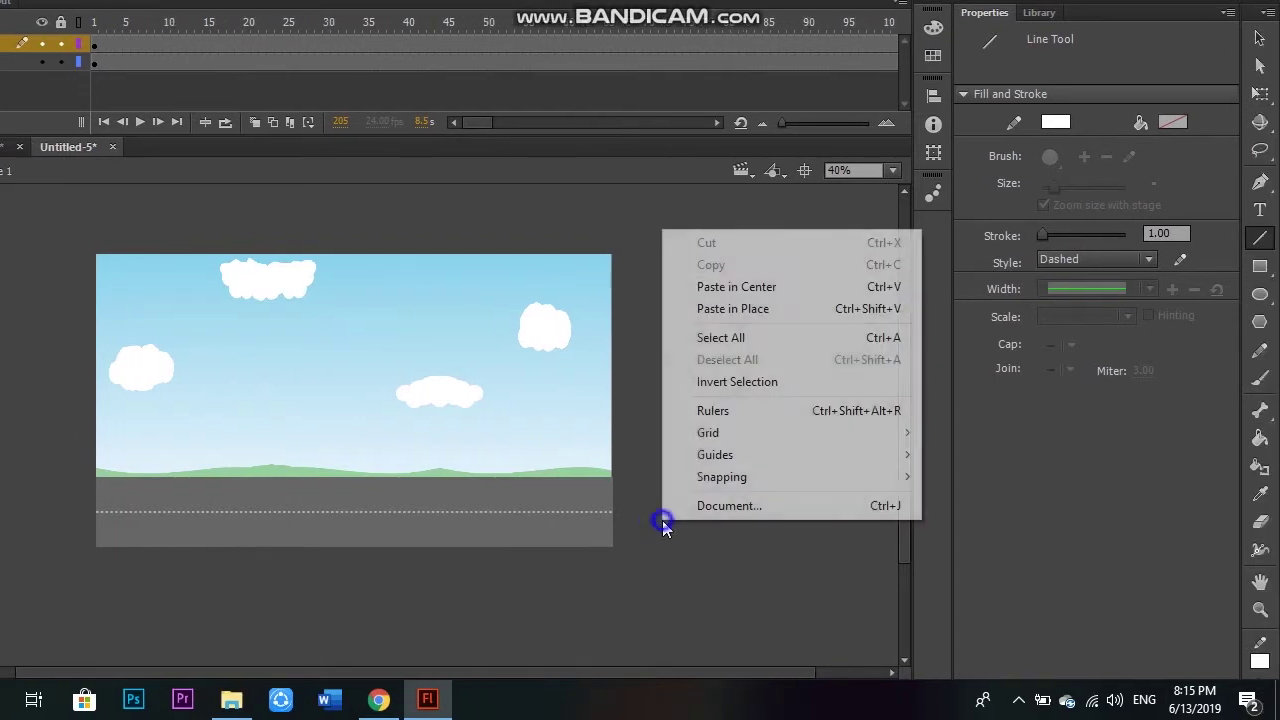
{"action": "left_click", "coordinate": [655, 546]}
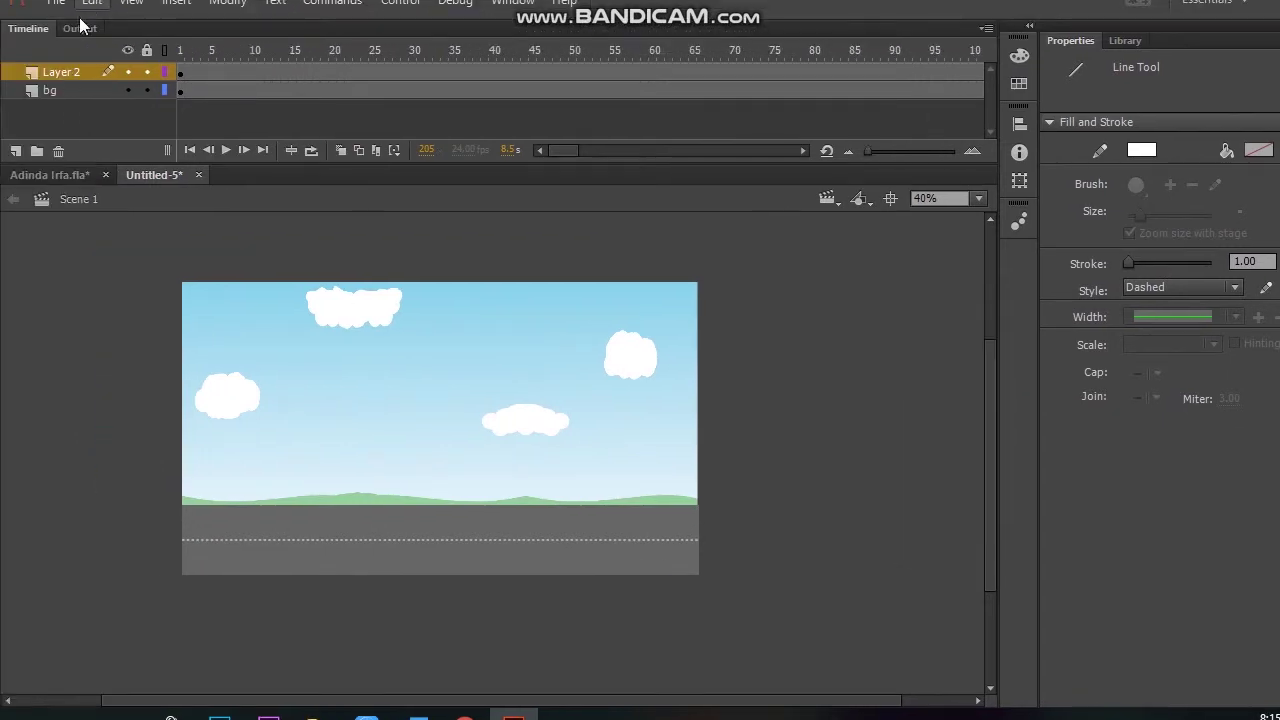
Rename Layer 2 as road
{"action": "left_click", "coordinate": [67, 79]}
{"action": "double_click", "coordinate": [66, 73]}
{"action": "type", "text": "road"}
{"action": "key", "text": "Return"}
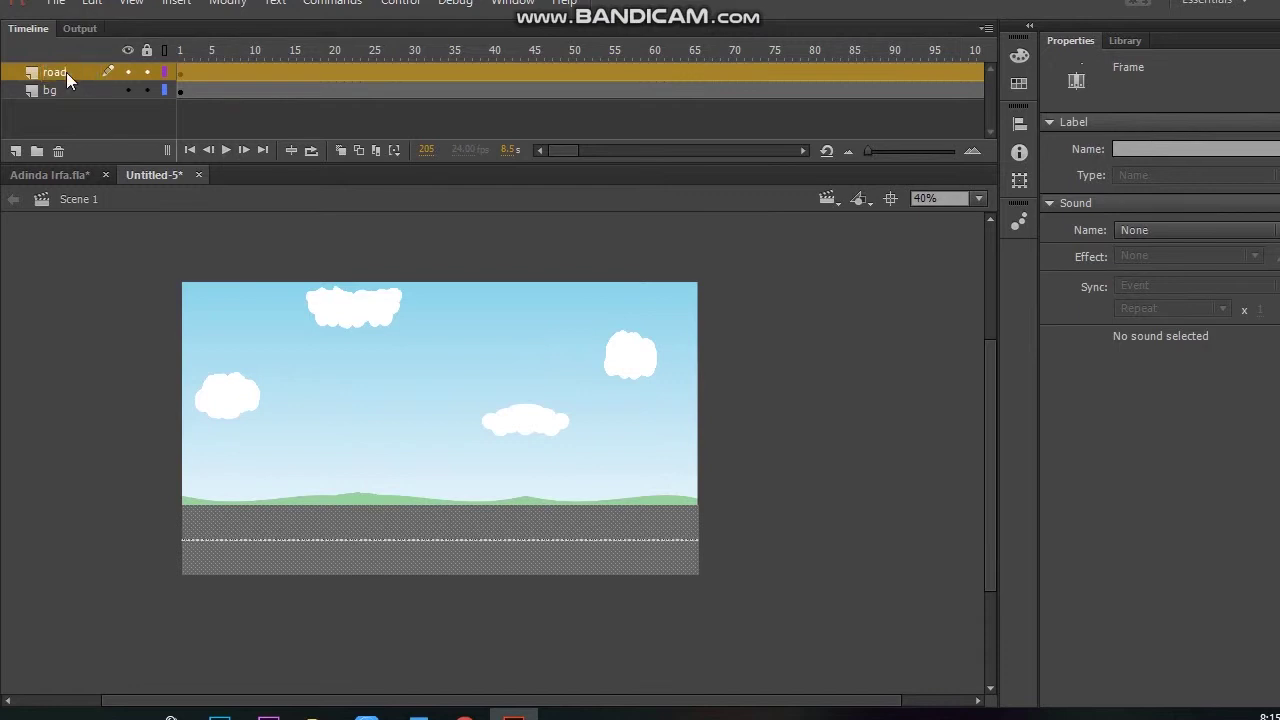
Add a new layer above the road layer and rename it light
{"action": "left_click", "coordinate": [16, 152]}
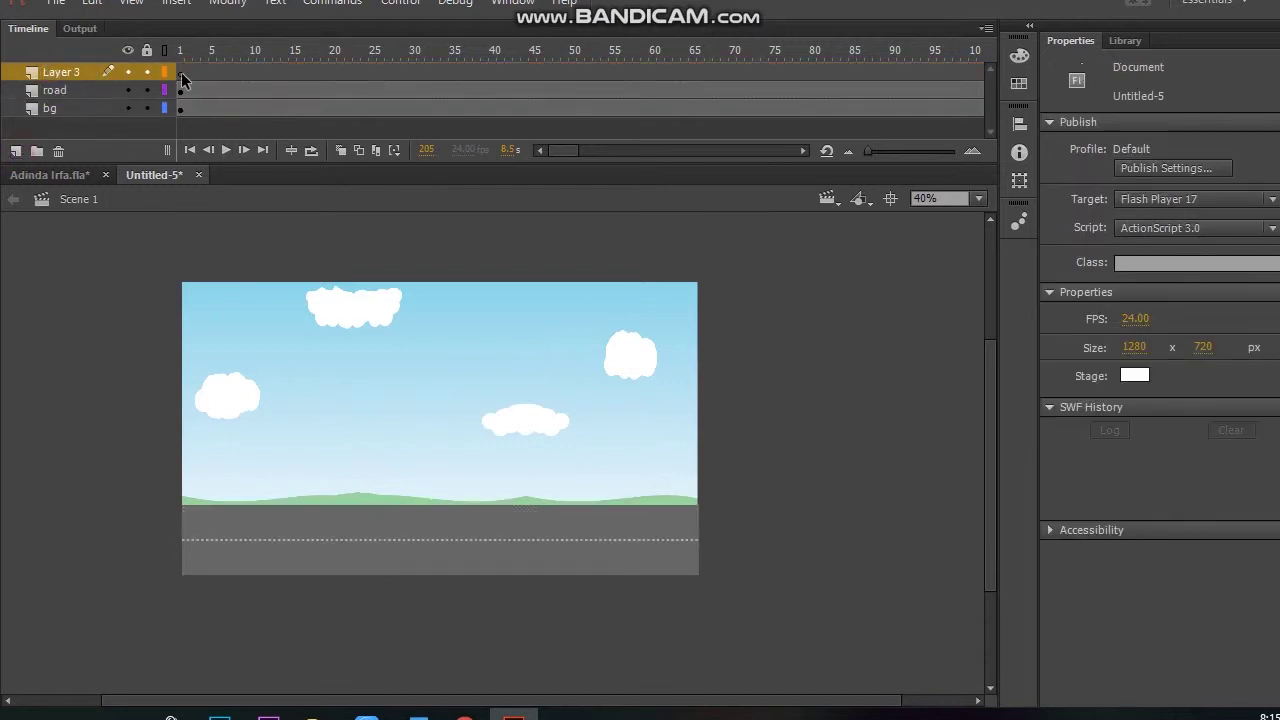
{"action": "double_click", "coordinate": [70, 72]}
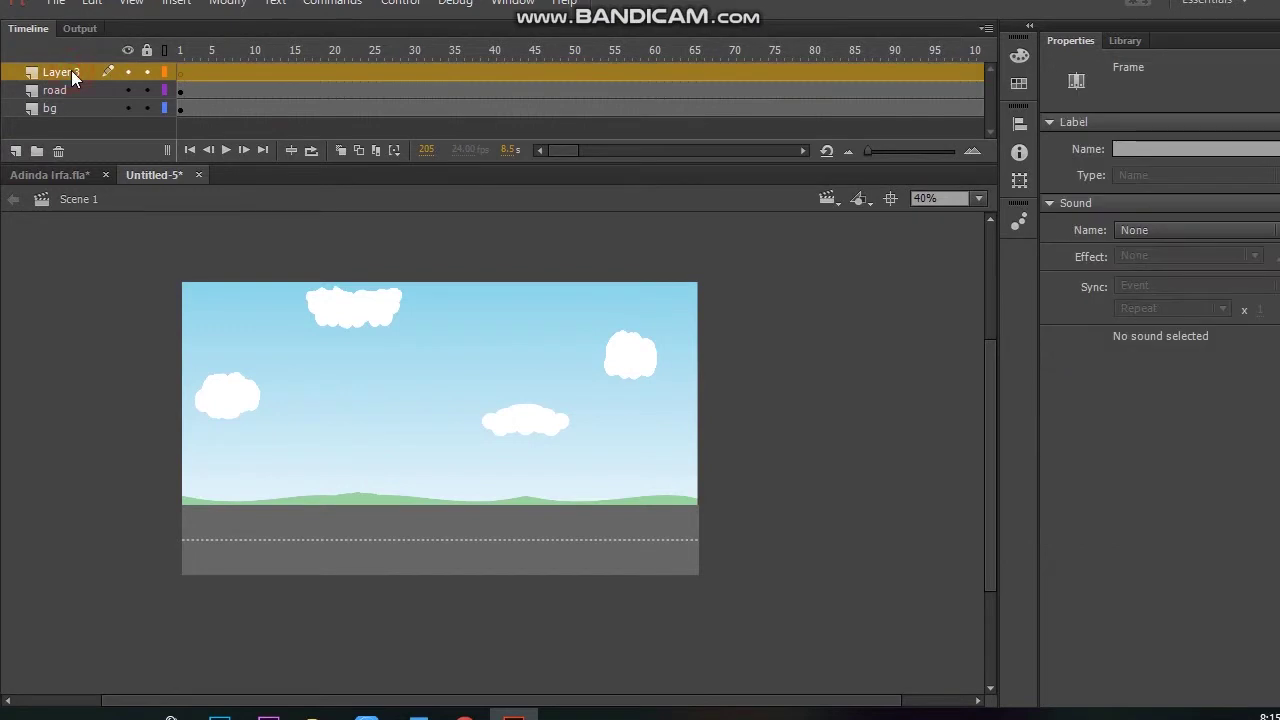
{"action": "key", "text": "BackSpace"}
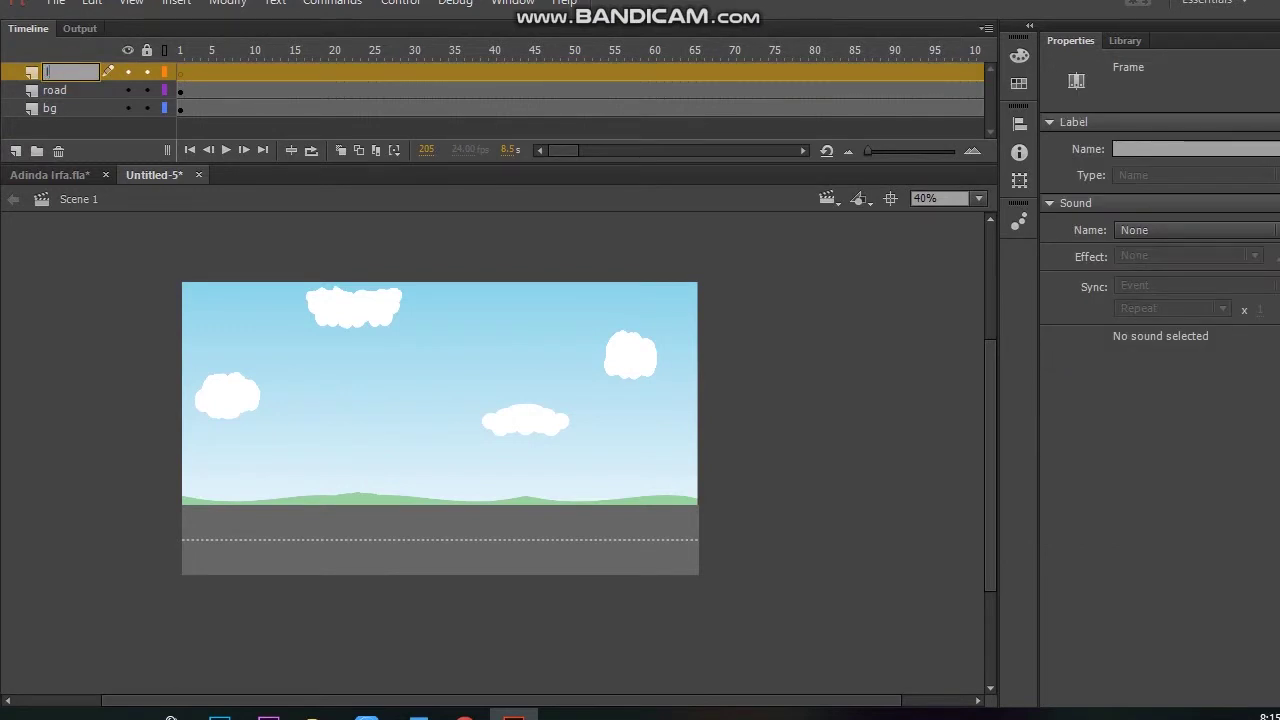
{"action": "key", "text": "Return"}
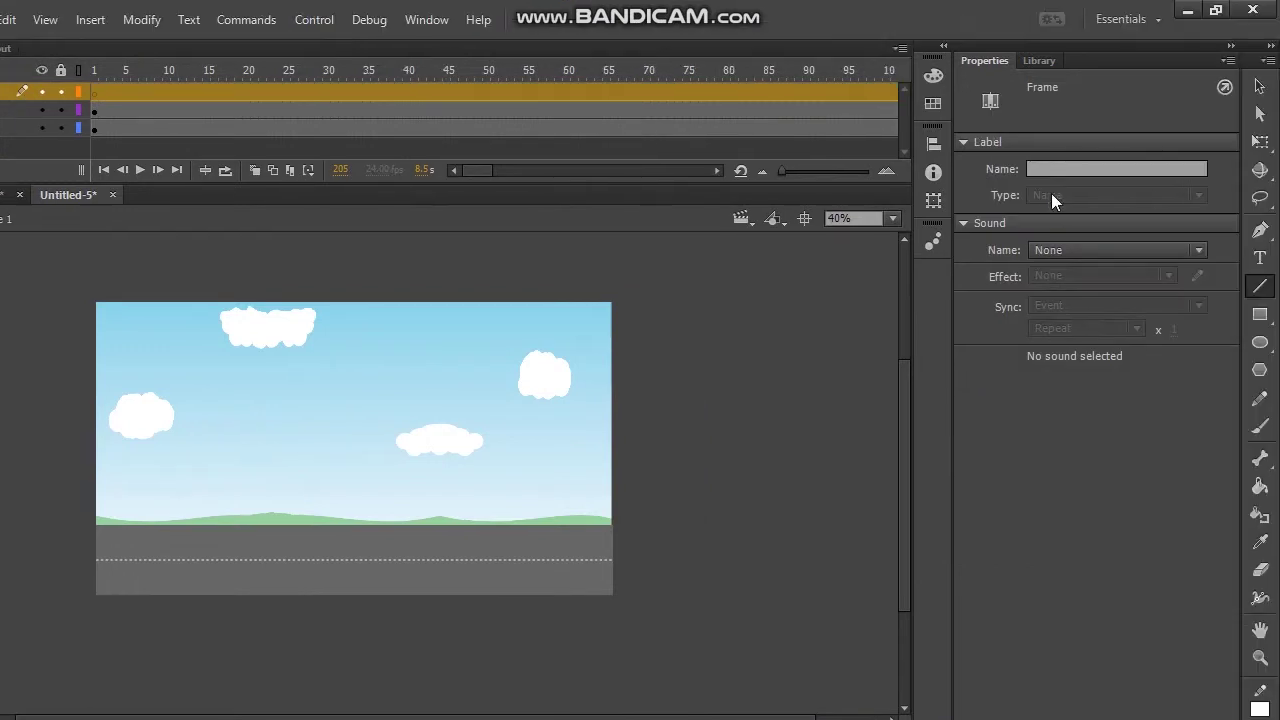
Draw a narrow borderless rectangle filled with #333333 as the traffic light's pole, standing on the road's upper edge
{"action": "left_click", "coordinate": [1260, 314]}
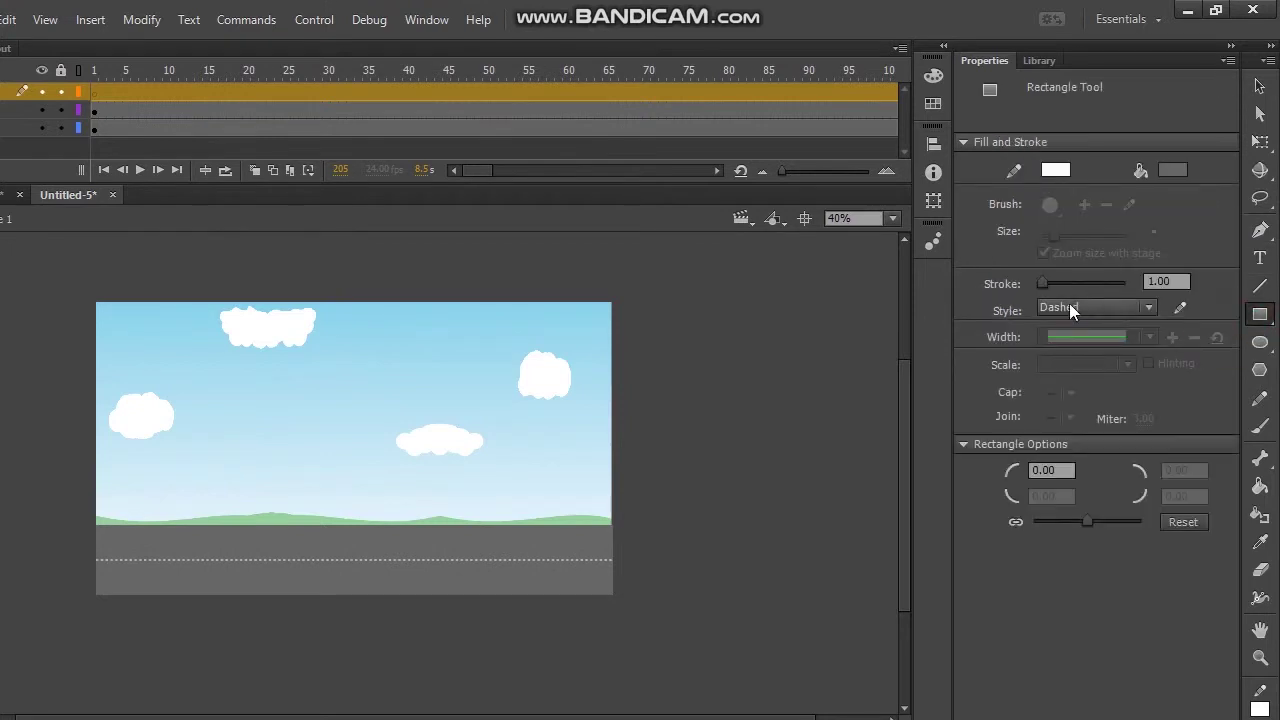
{"action": "left_click", "coordinate": [1114, 308]}
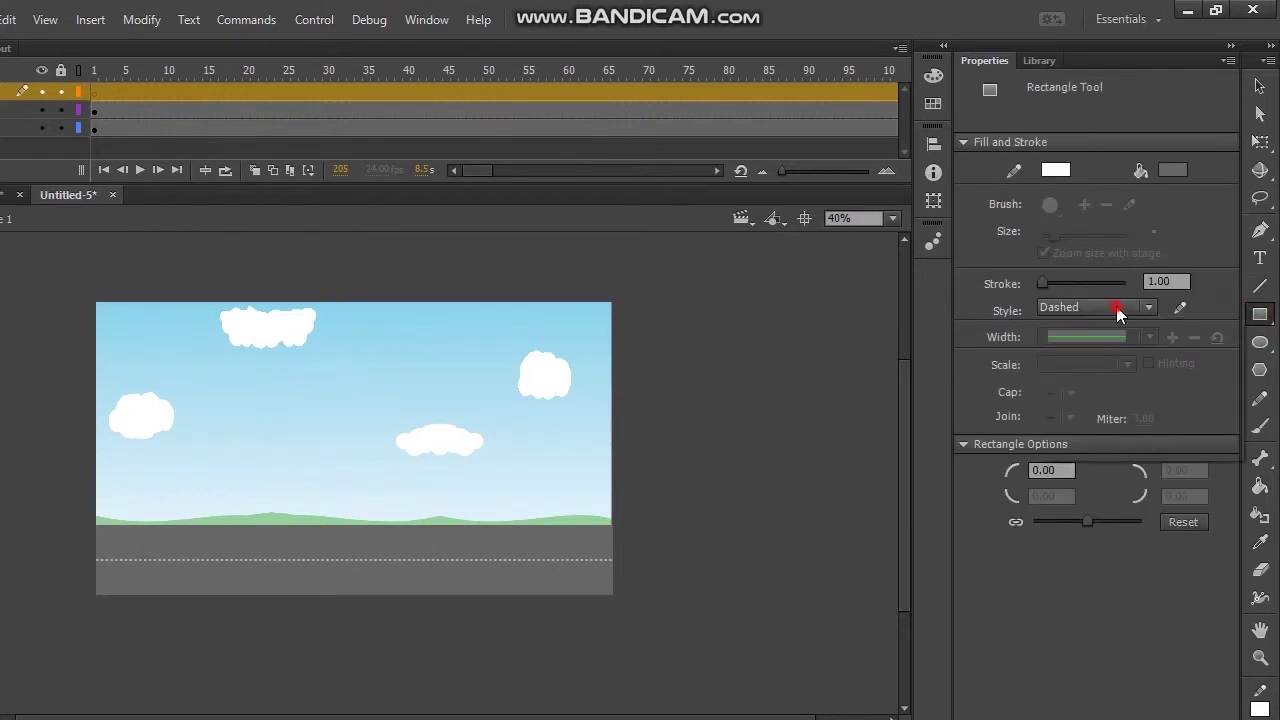
{"action": "left_click", "coordinate": [1060, 172]}
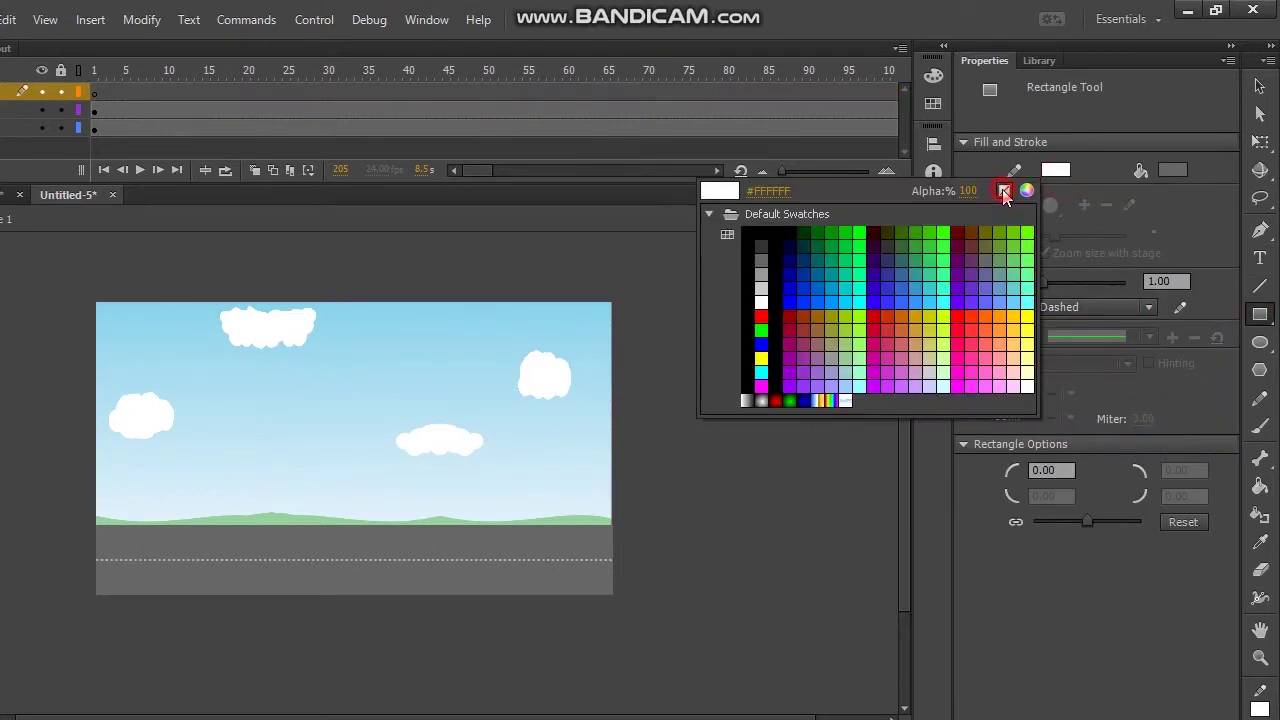
{"action": "left_click", "coordinate": [1004, 191]}
{"action": "left_click", "coordinate": [1172, 170]}
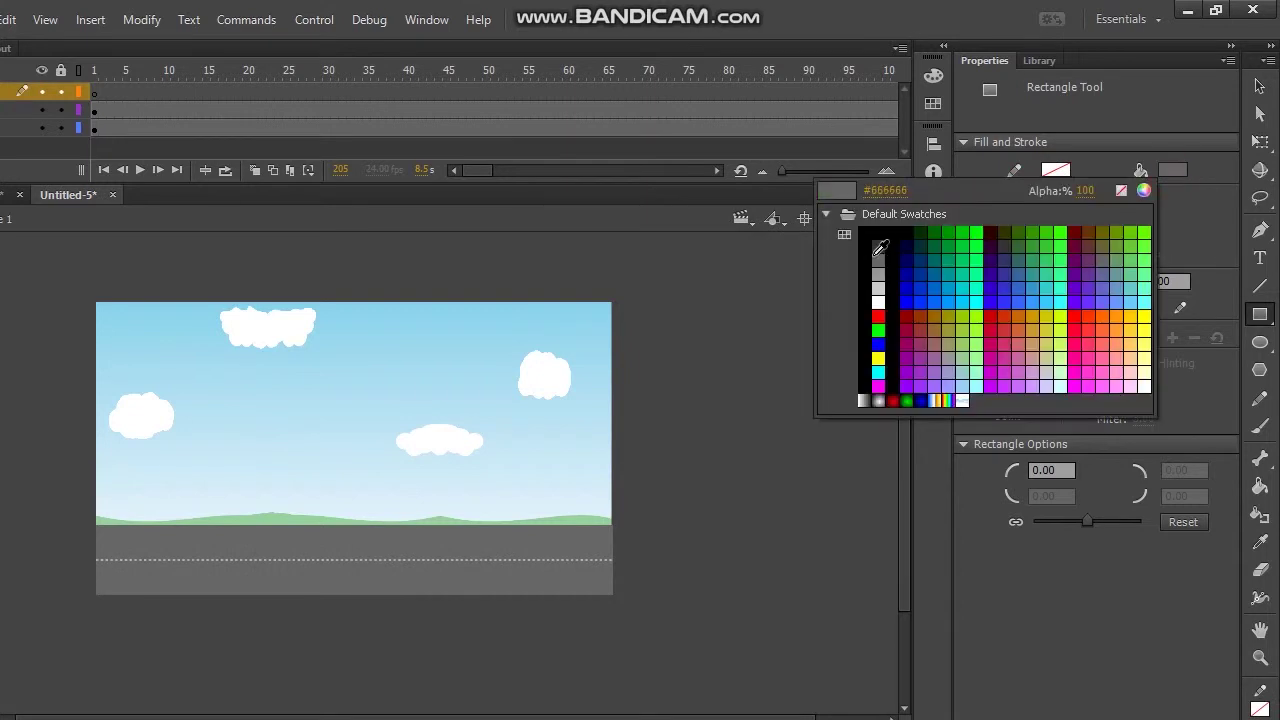
{"action": "left_click", "coordinate": [878, 250]}
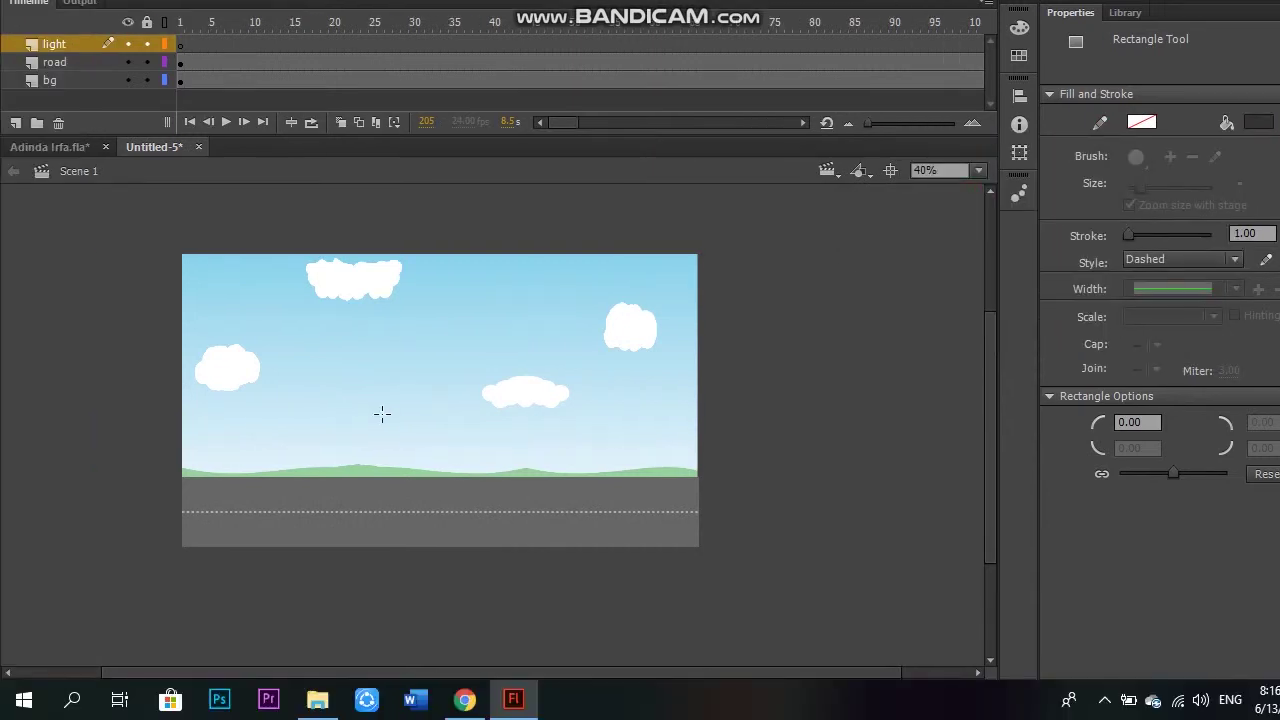
{"action": "scroll", "coordinate": [382, 413], "scroll_direction": "up", "scroll_amount": 5}
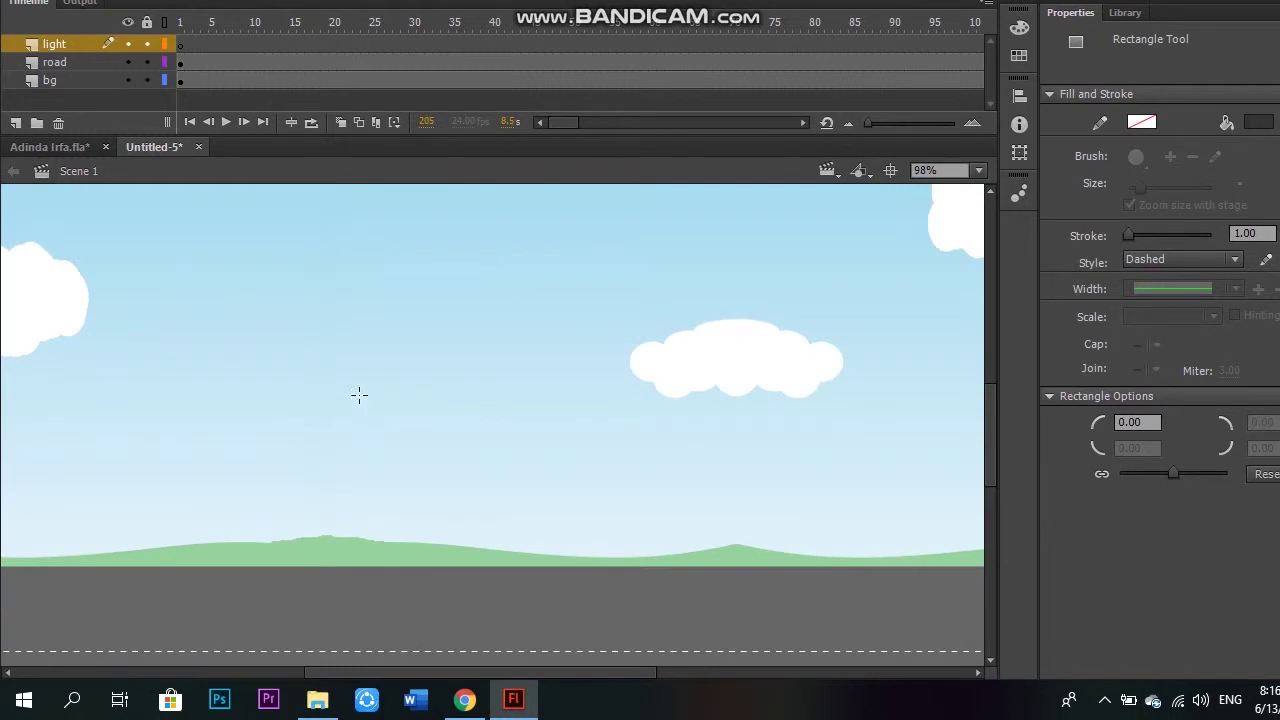
{"action": "mouse_move", "coordinate": [374, 399]}
{"action": "left_mouse_down"}
{"action": "mouse_move", "coordinate": [383, 591]}
{"action": "mouse_move", "coordinate": [392, 568]}
{"action": "left_mouse_up"}
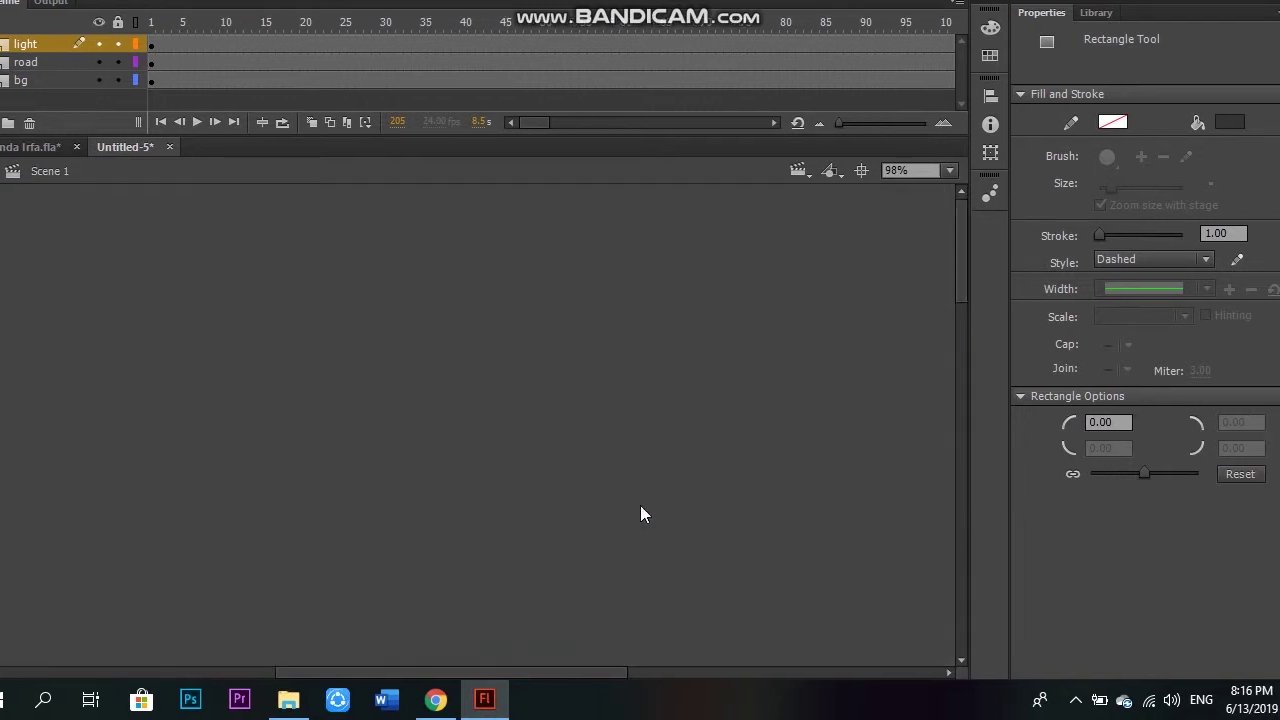
Draw a wider upright rectangle in the same dark grey on top of the pole as the traffic light's housing
{"action": "scroll", "coordinate": [669, 505], "scroll_direction": "down", "scroll_amount": 3}
{"action": "scroll", "coordinate": [669, 508], "scroll_direction": "up", "scroll_amount": 6}
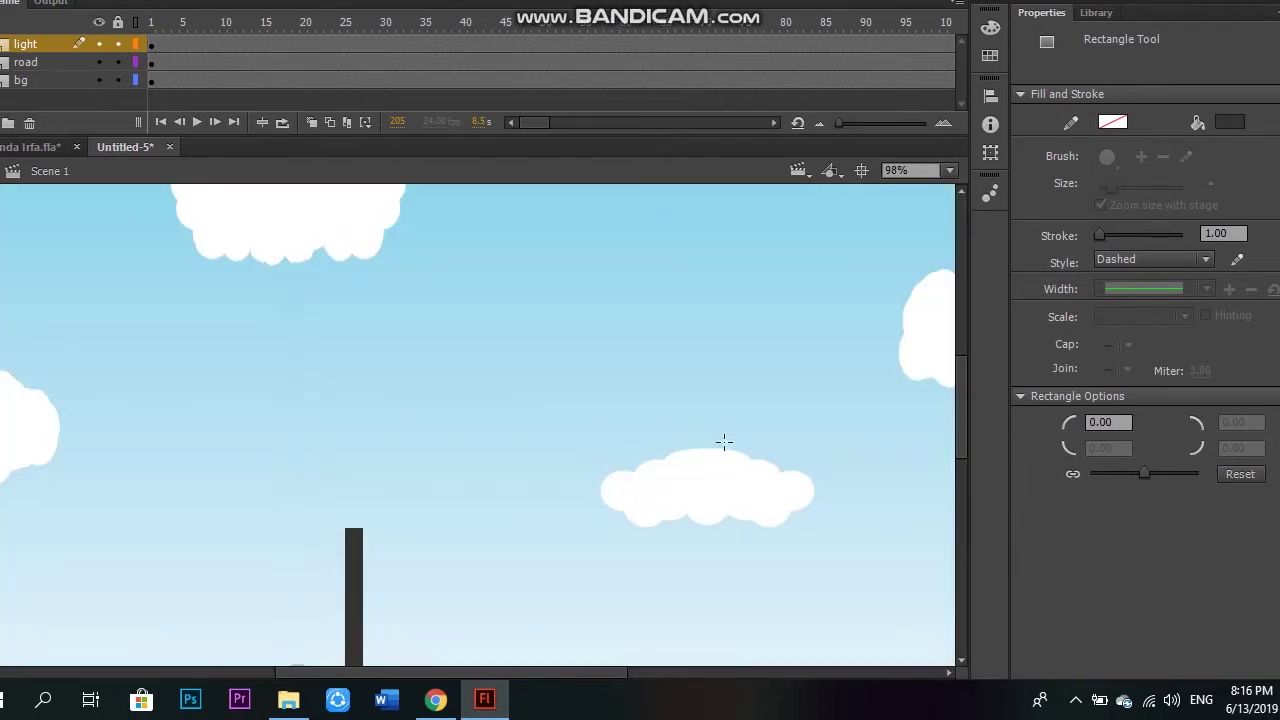
{"action": "scroll", "coordinate": [724, 441], "scroll_direction": "down", "scroll_amount": 1}
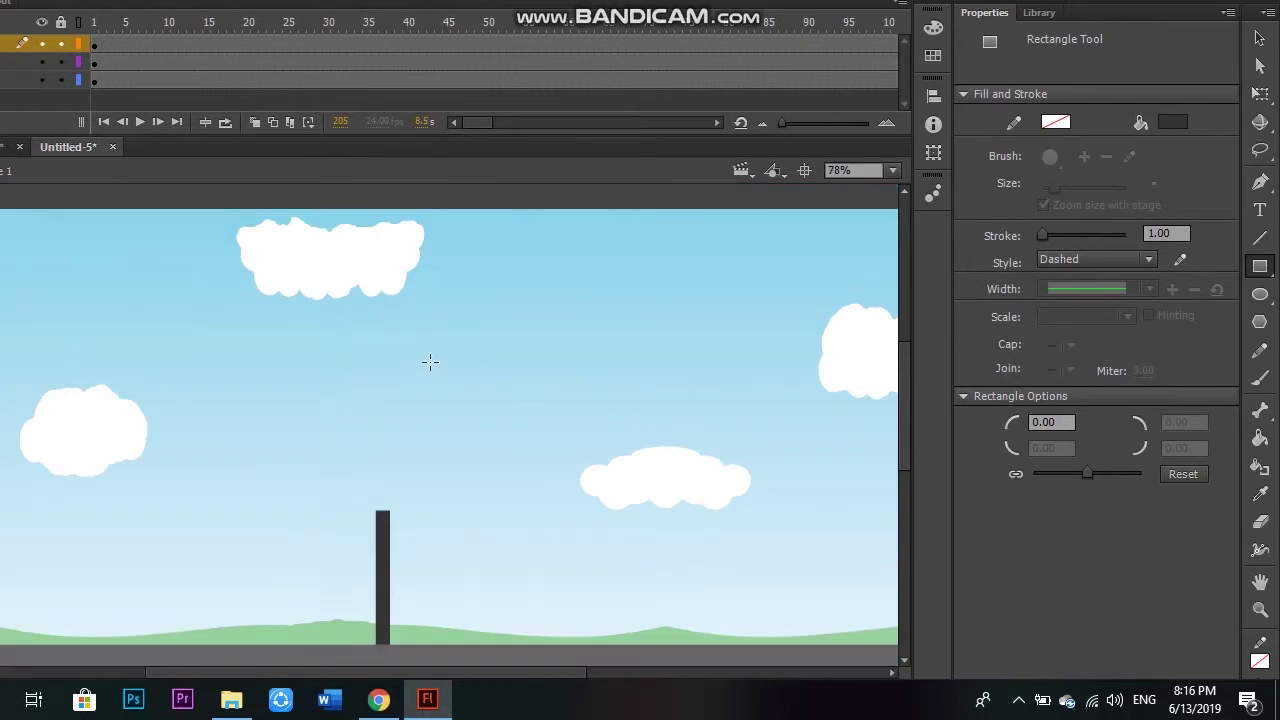
{"action": "left_click_drag", "start_coordinate": [343, 350], "coordinate": [431, 521]}
{"action": "left_click_drag", "start_coordinate": [516, 521], "coordinate": [508, 541]}
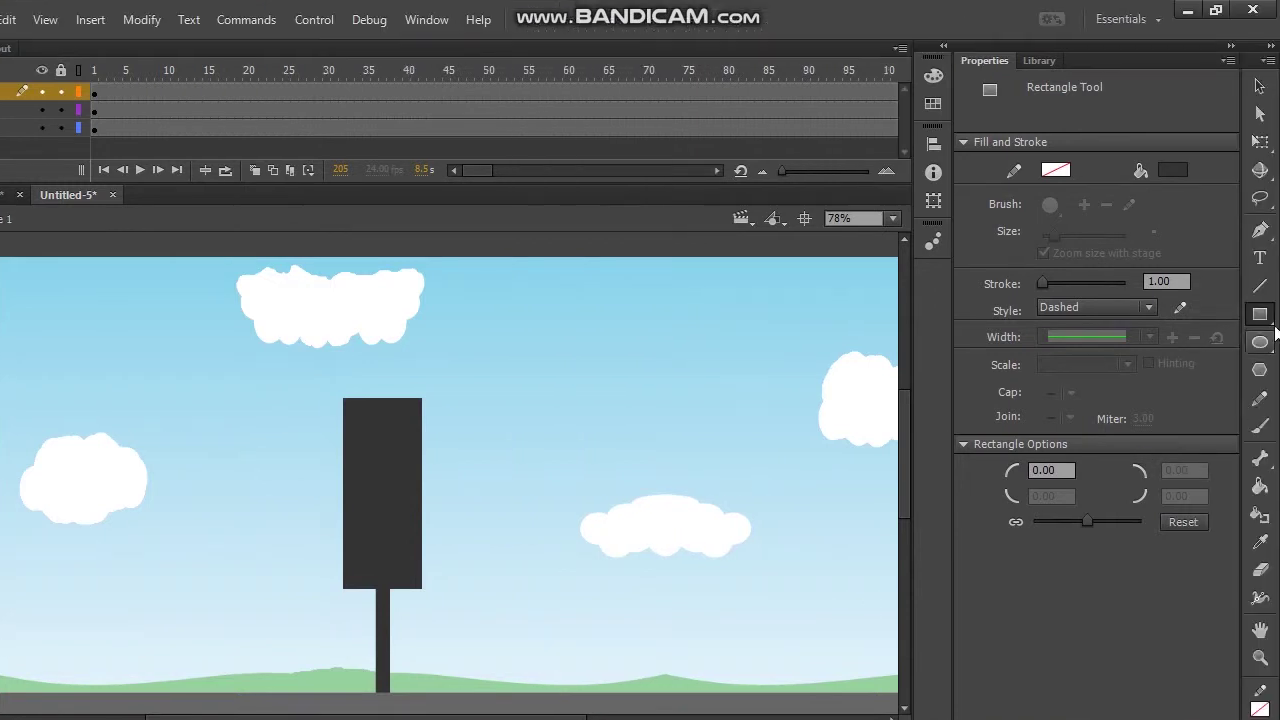
Draw a borderless red circle (#FF0000) in the upper part of the traffic light housing
{"action": "left_click", "coordinate": [1260, 342]}
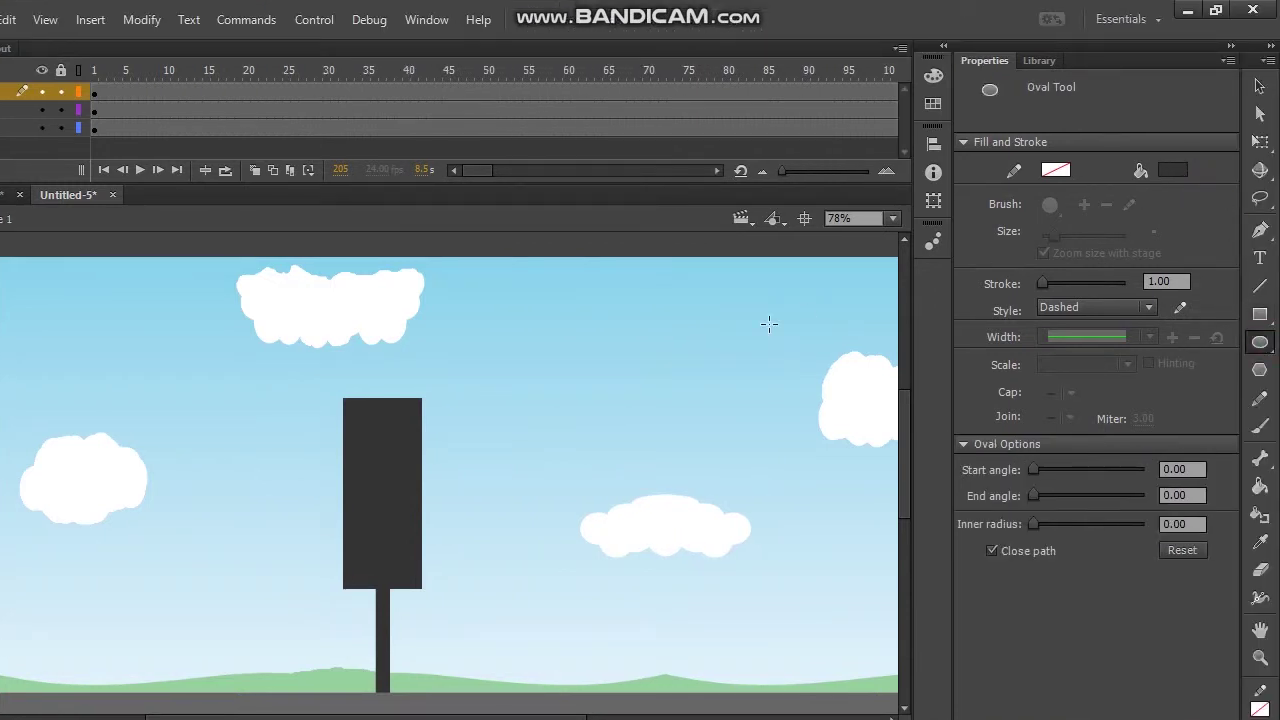
{"action": "left_click", "coordinate": [1177, 168]}
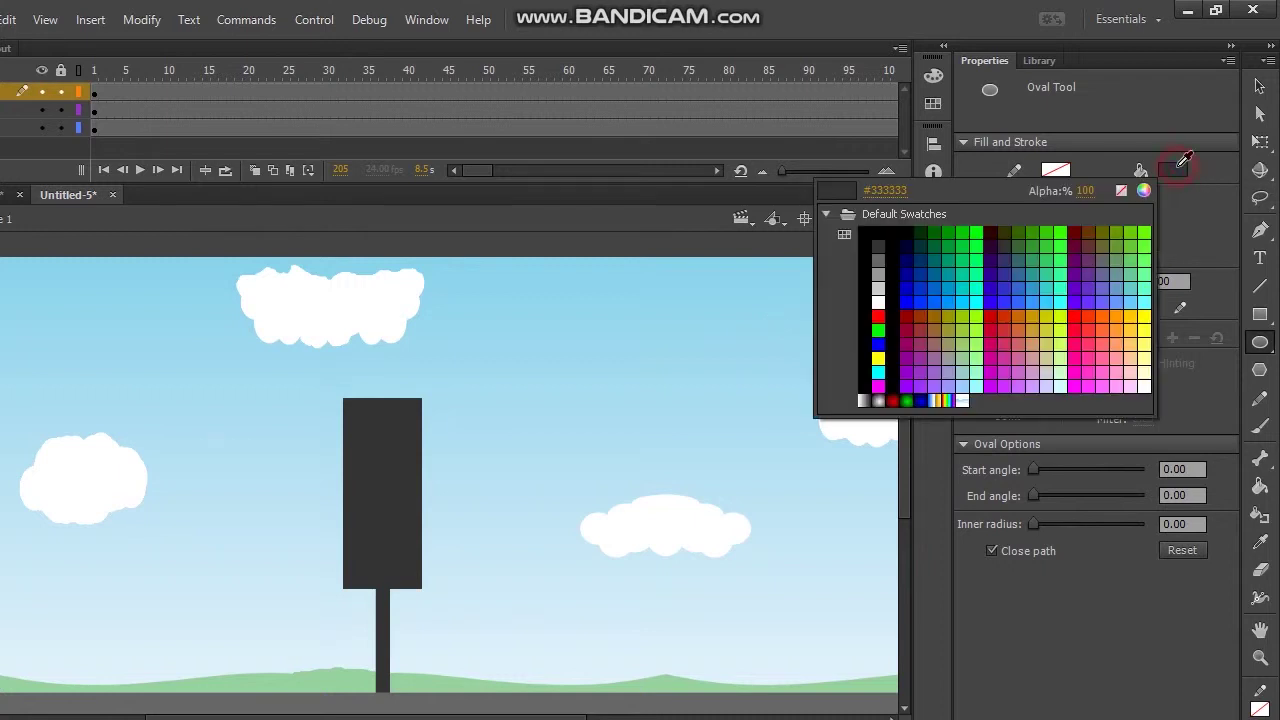
{"action": "left_click", "coordinate": [879, 315]}
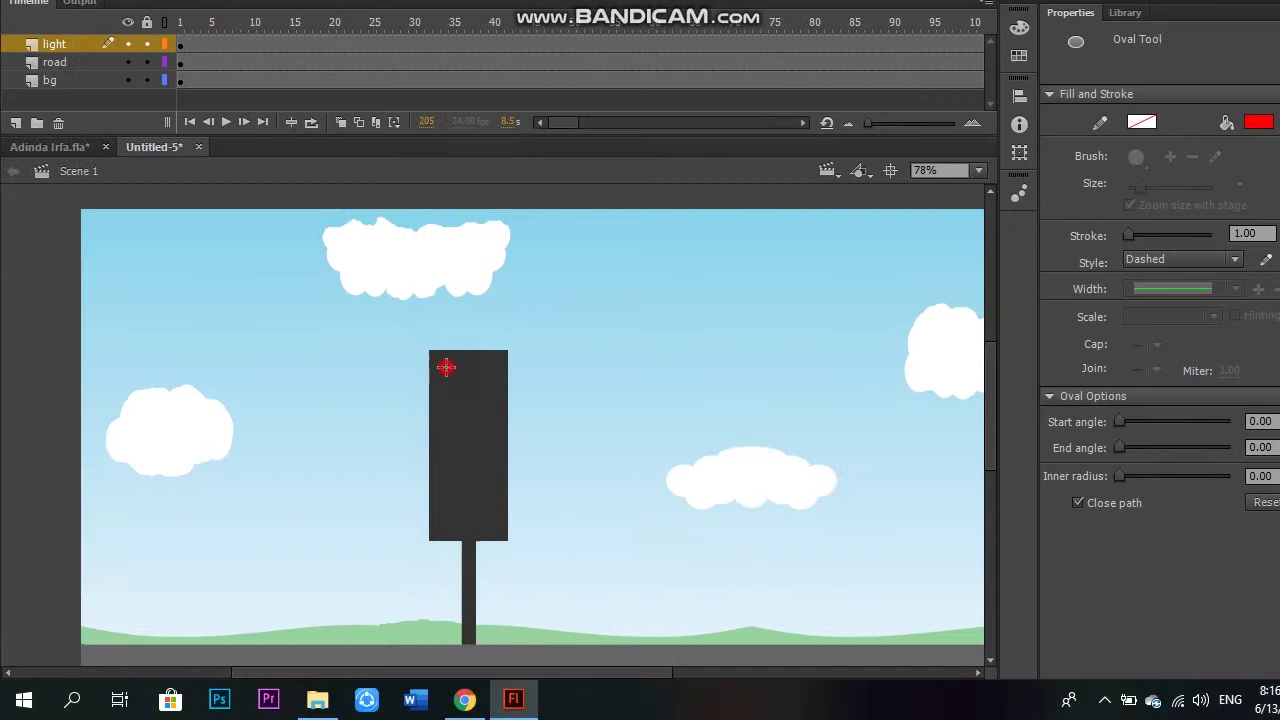
{"action": "left_click_drag", "start_coordinate": [360, 416], "coordinate": [410, 466]}
{"action": "left_click_drag", "start_coordinate": [496, 418], "coordinate": [486, 415]}
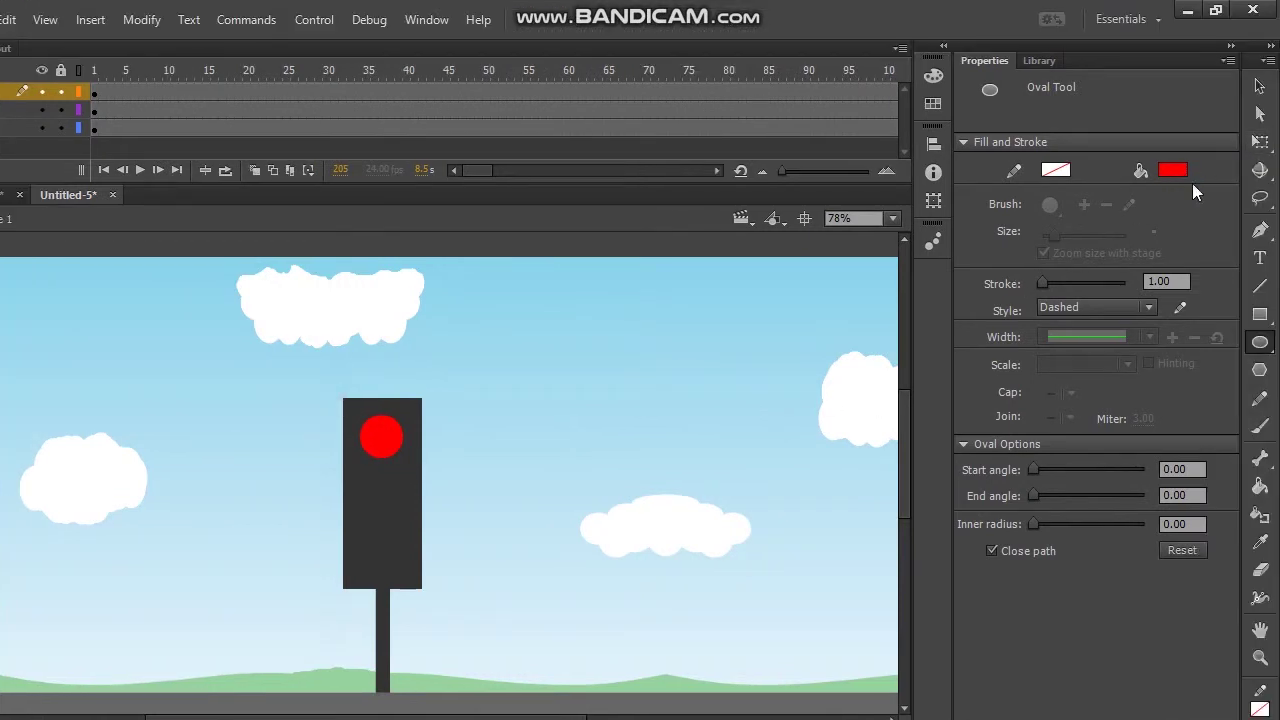
Set the fill to #cc9900 and draw a circle of similar size below the red light
{"action": "left_click", "coordinate": [1180, 169]}
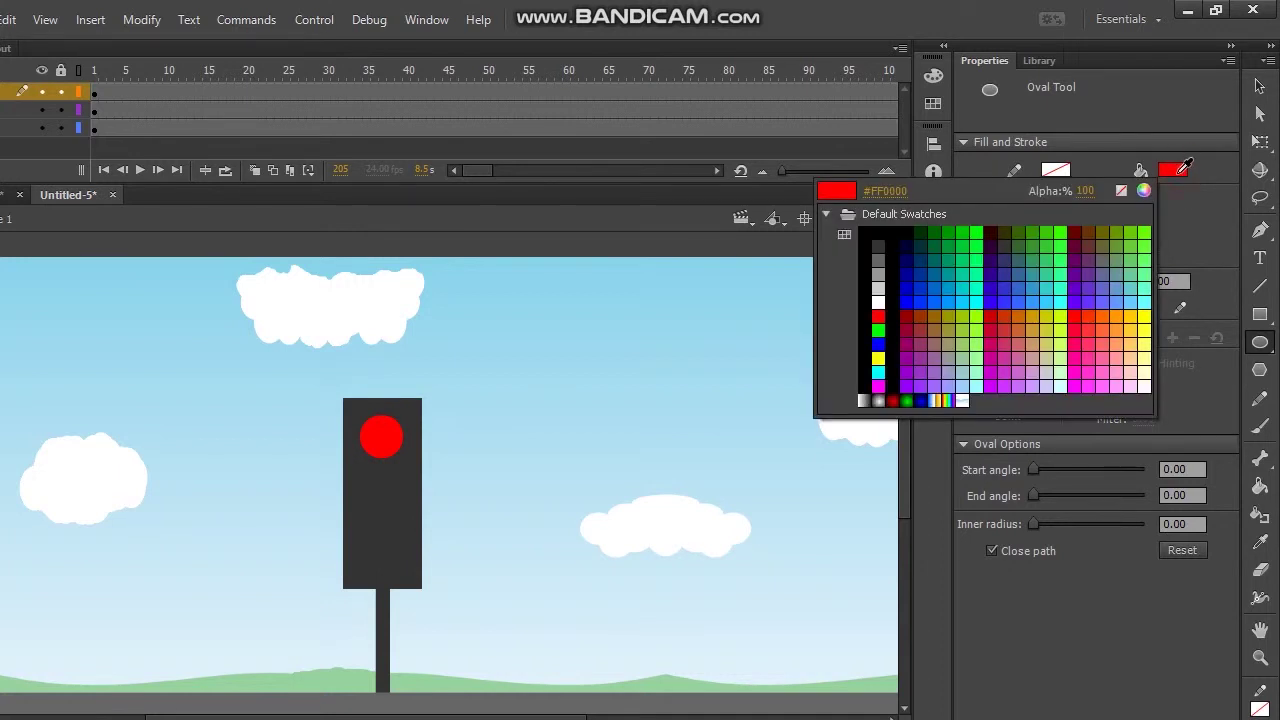
{"action": "left_click", "coordinate": [907, 190]}
{"action": "key", "text": "BackSpace"}
{"action": "type", "text": "#cc9900"}
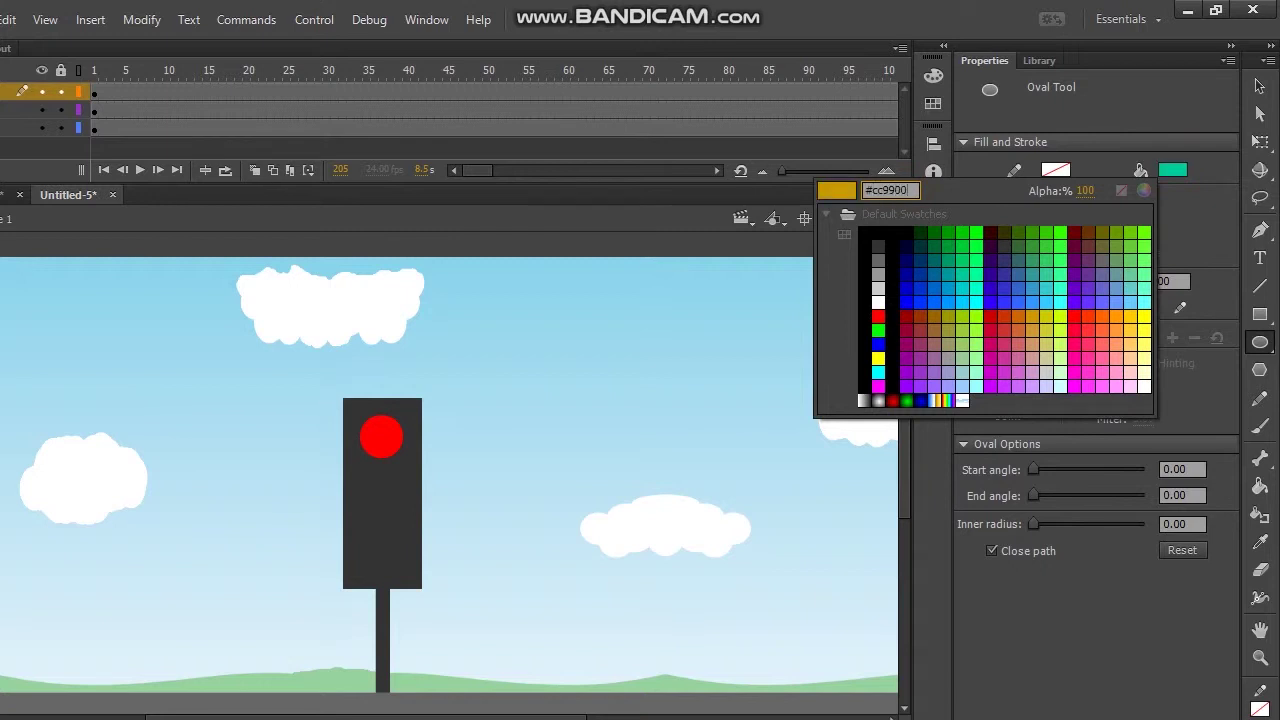
{"action": "key", "text": "Return"}
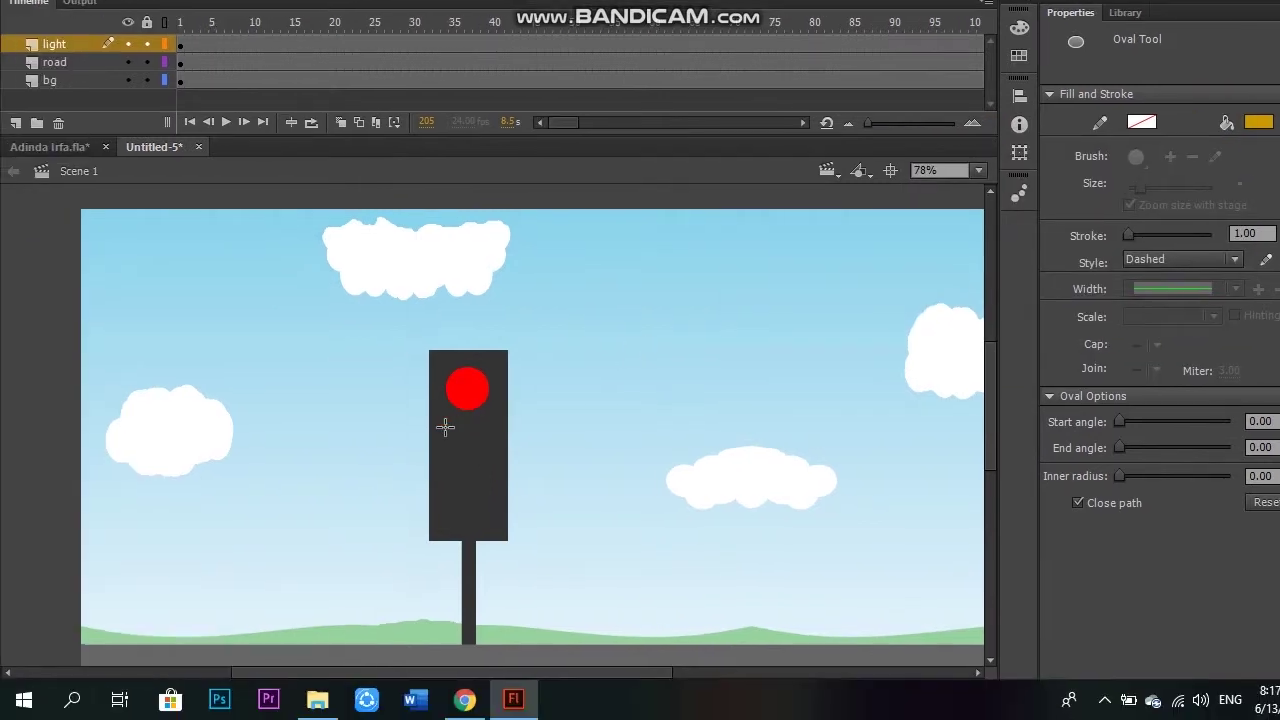
{"action": "left_click_drag", "start_coordinate": [444, 427], "coordinate": [490, 468]}
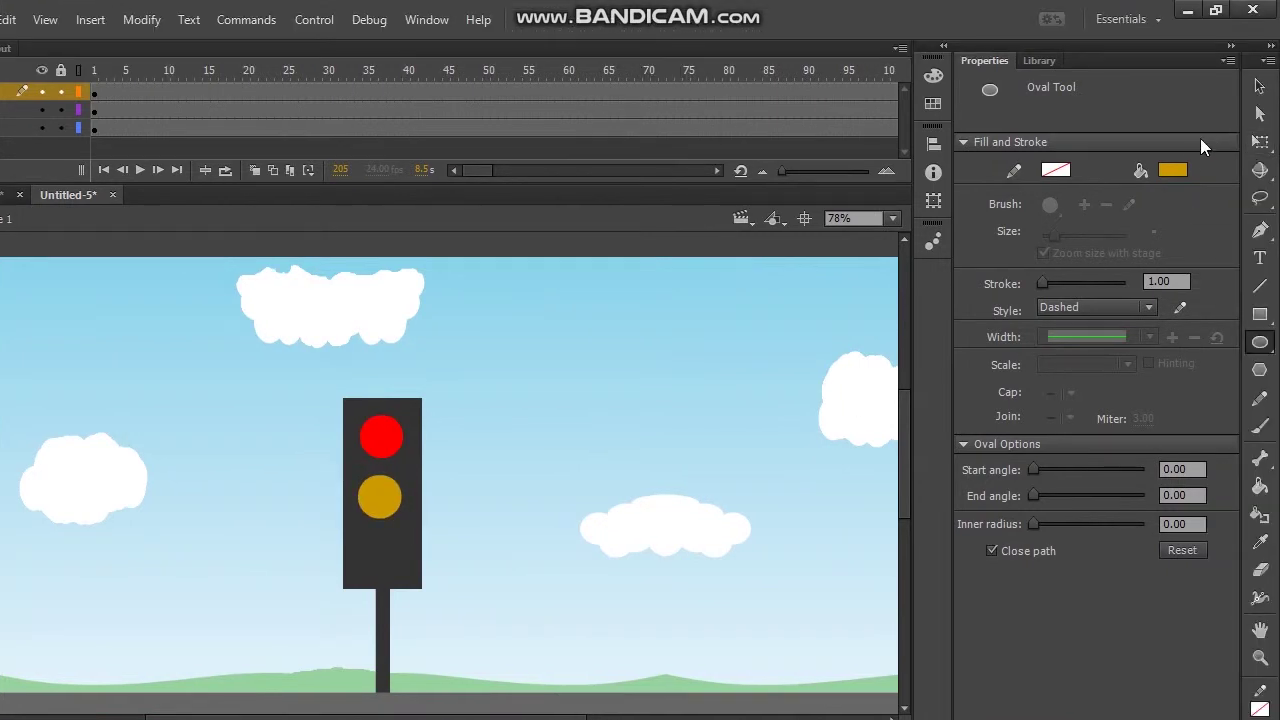
Draw a green circle (#009966) below the amber light, in the lower part of the housing
{"action": "left_click", "coordinate": [1174, 171]}
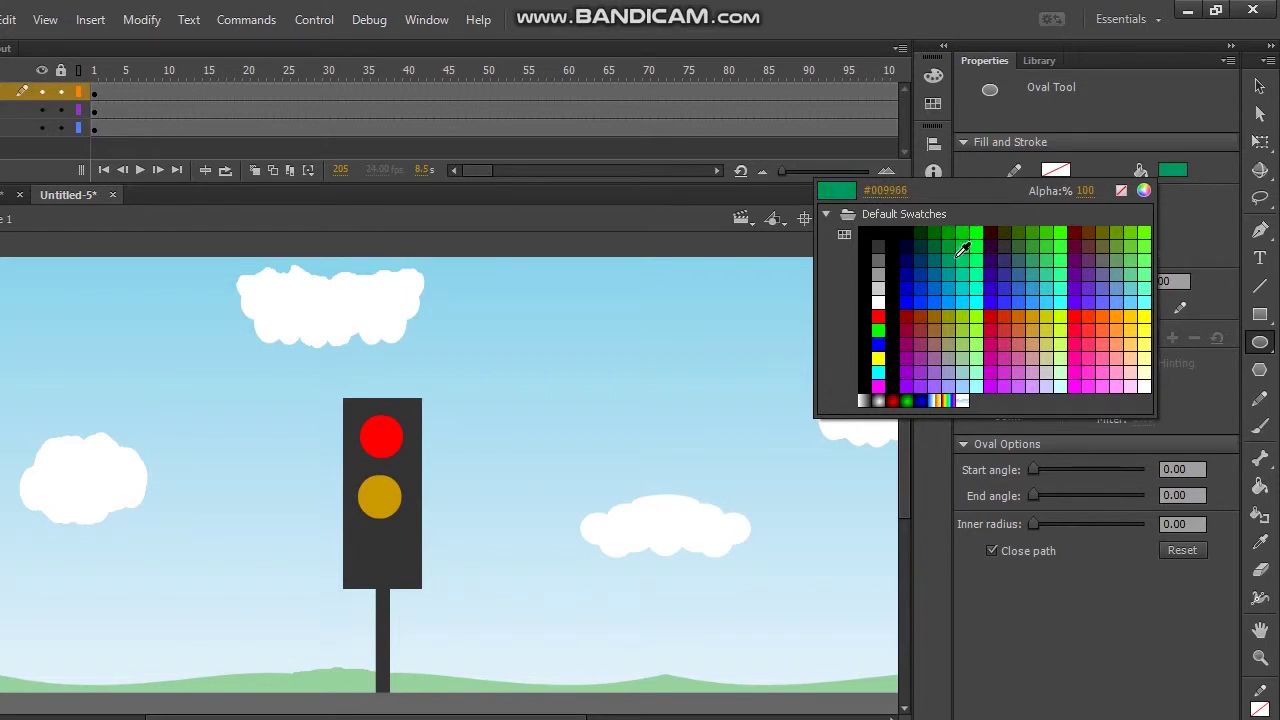
{"action": "left_click", "coordinate": [960, 254]}
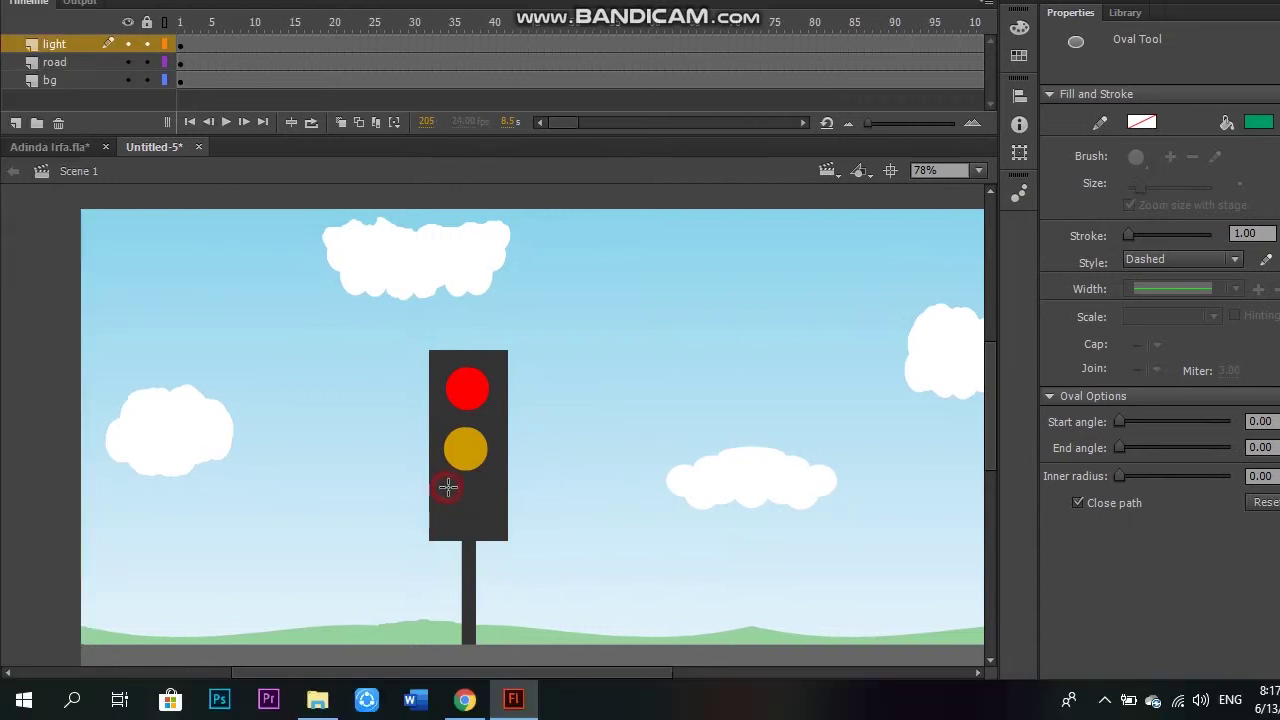
{"action": "left_click_drag", "start_coordinate": [357, 534], "coordinate": [400, 573]}
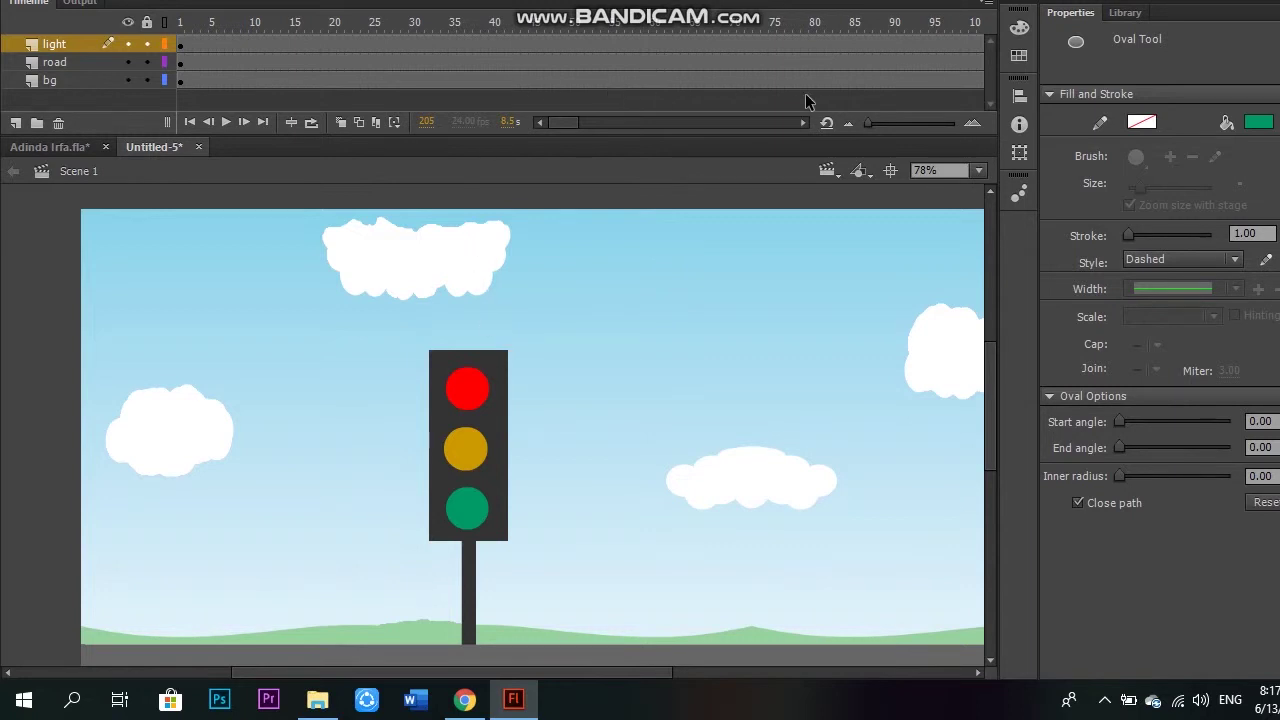
Insert a keyframe at frame 99 of the light layer
{"action": "left_click", "coordinate": [893, 45]}
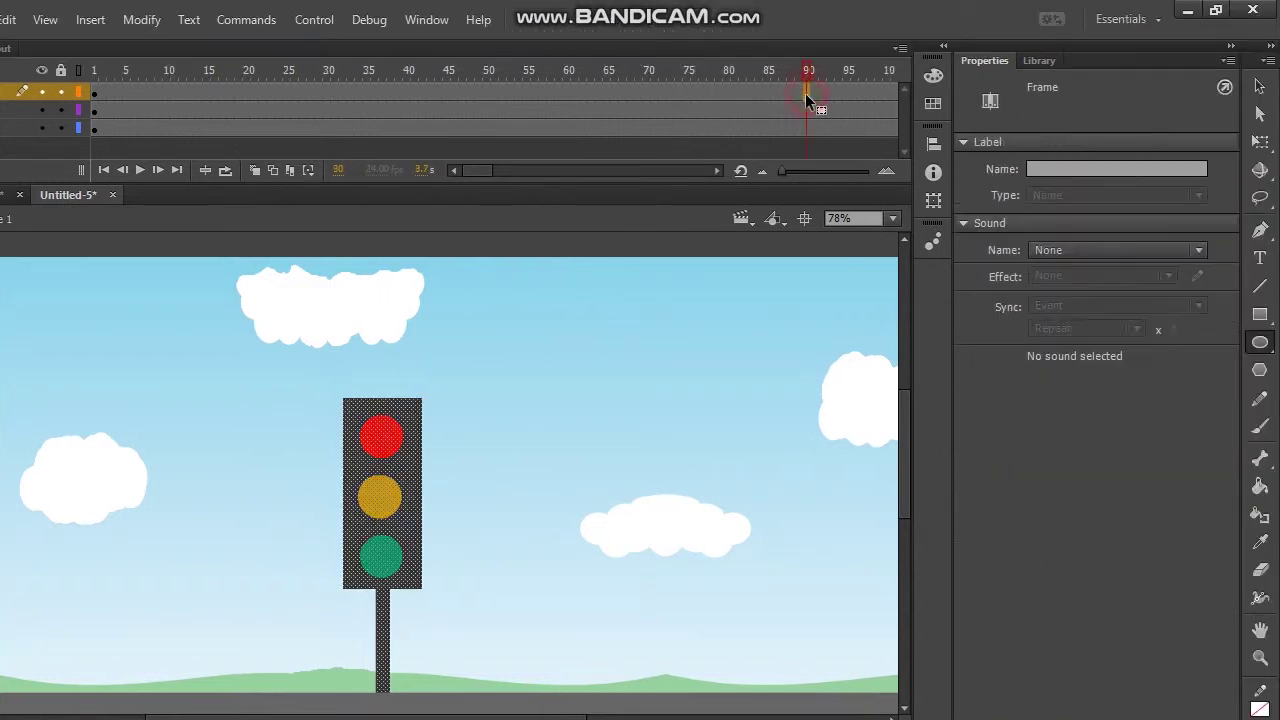
{"action": "left_click", "coordinate": [879, 92]}
{"action": "right_click", "coordinate": [879, 90]}
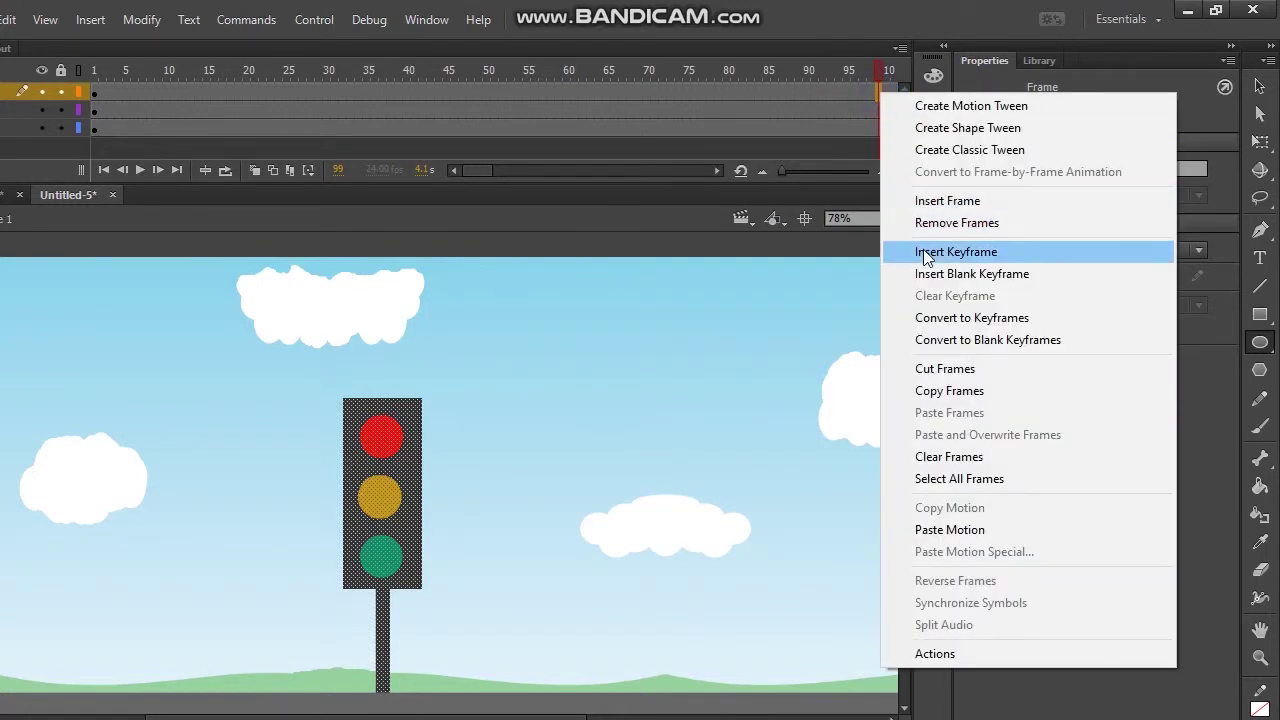
{"action": "left_click", "coordinate": [925, 254]}
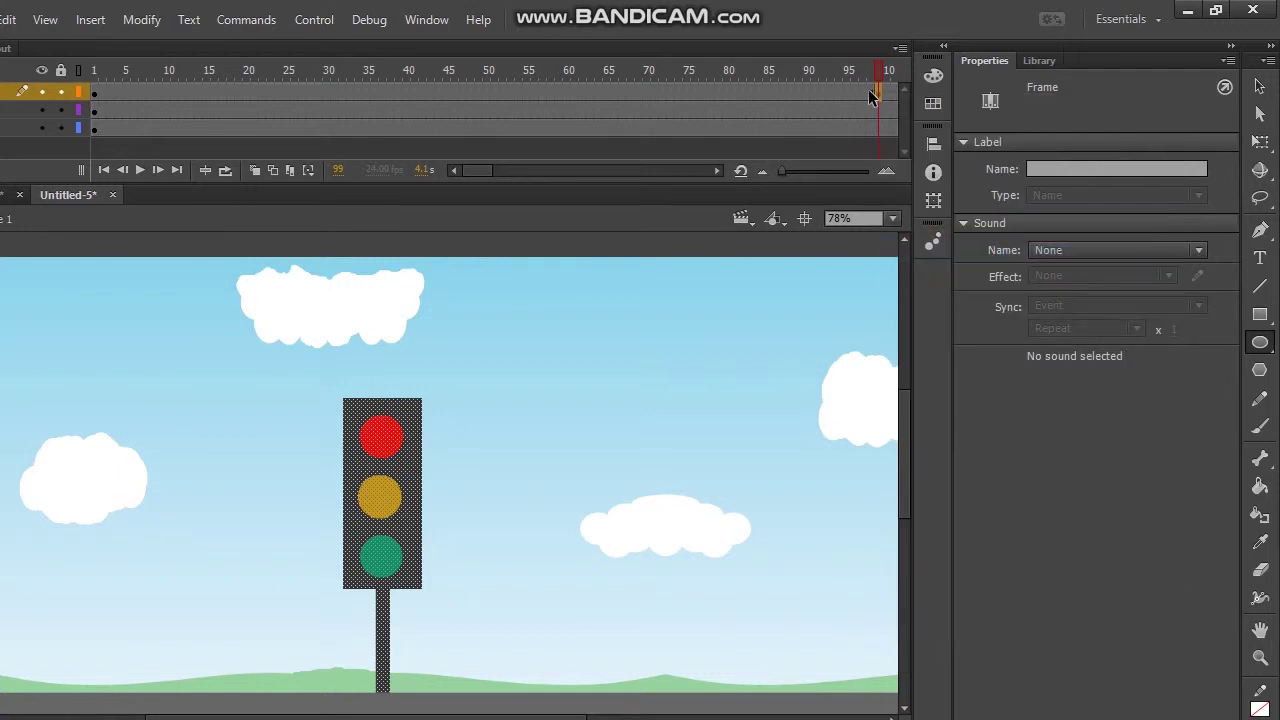
Recolour the traffic light's middle circle to bright yellow (#FFFF00) at frame 99
{"action": "left_click", "coordinate": [718, 171]}
{"action": "left_click", "coordinate": [718, 171]}
{"action": "left_click", "coordinate": [718, 171]}
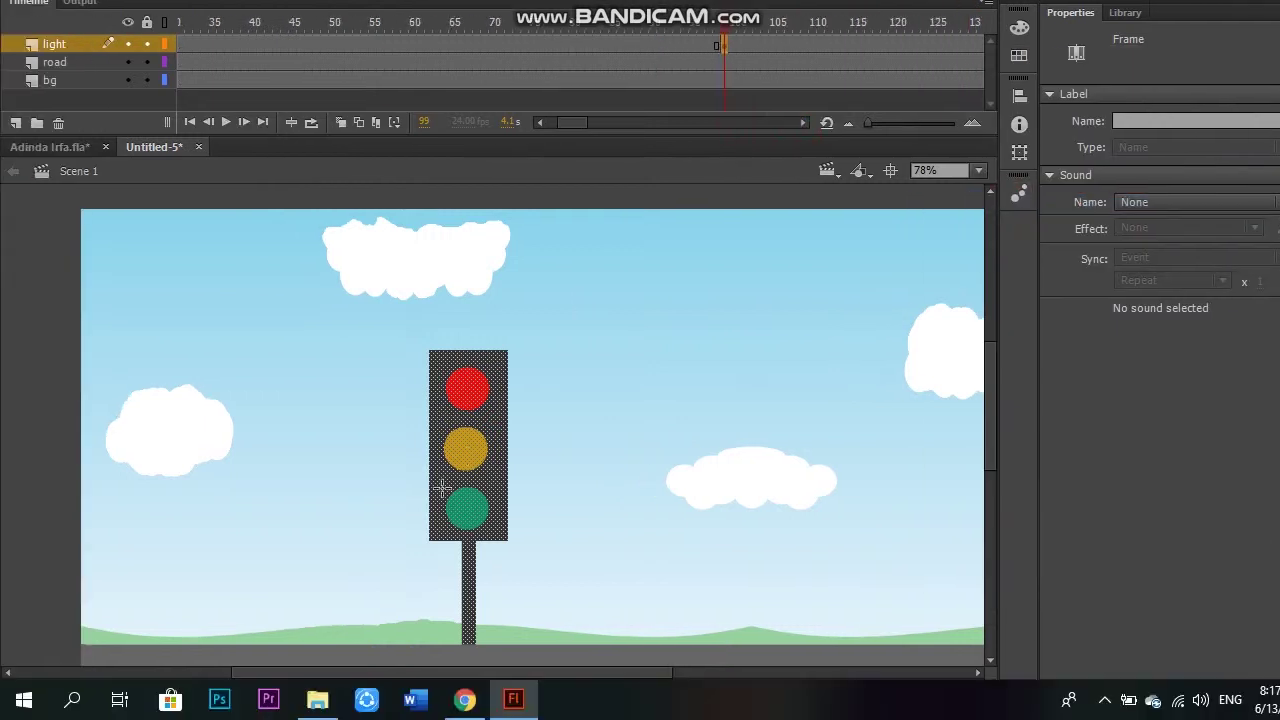
{"action": "right_click", "coordinate": [614, 382]}
{"action": "left_click", "coordinate": [462, 448]}
{"action": "right_click", "coordinate": [462, 448]}
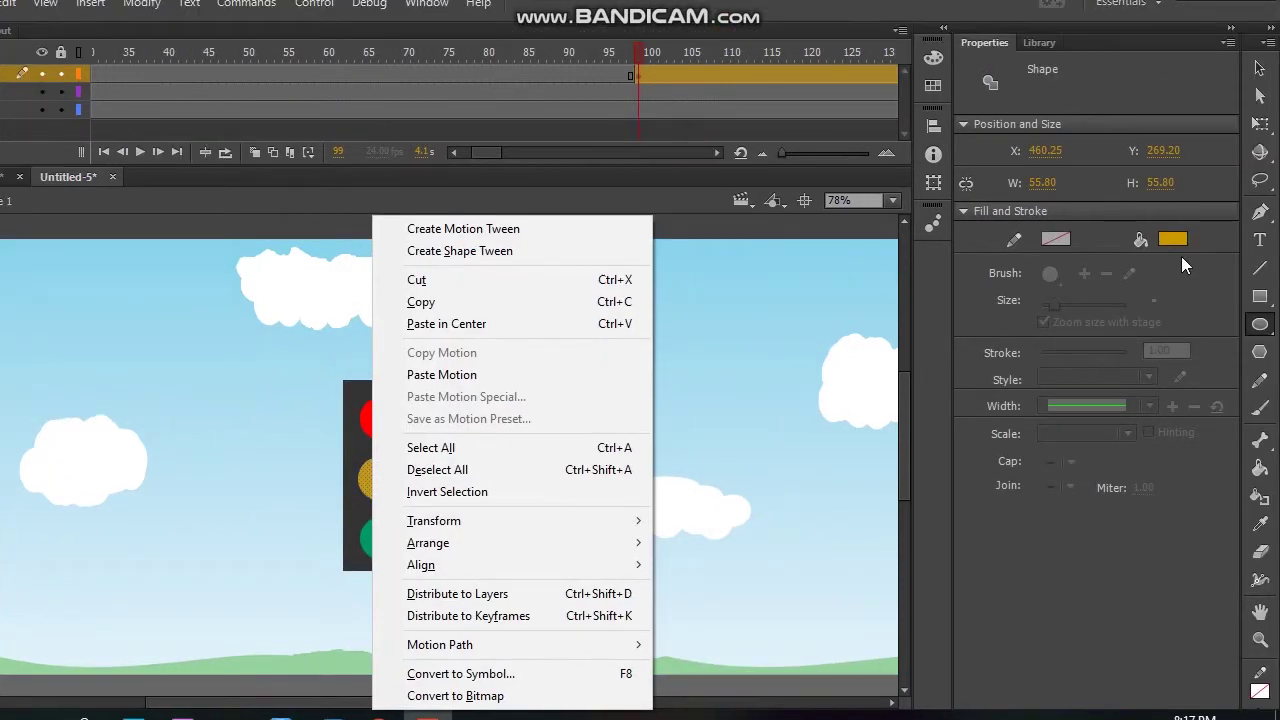
{"action": "left_click", "coordinate": [1181, 258]}
{"action": "left_click", "coordinate": [1172, 239]}
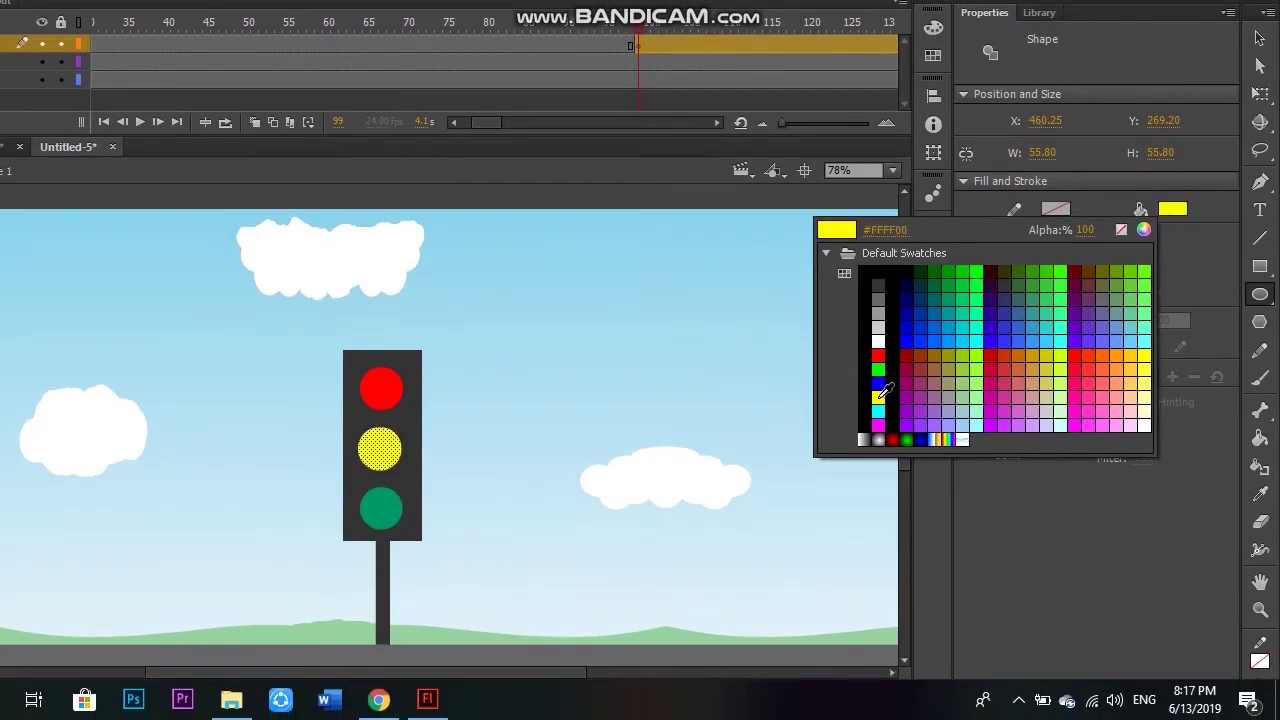
{"action": "left_click", "coordinate": [877, 398]}
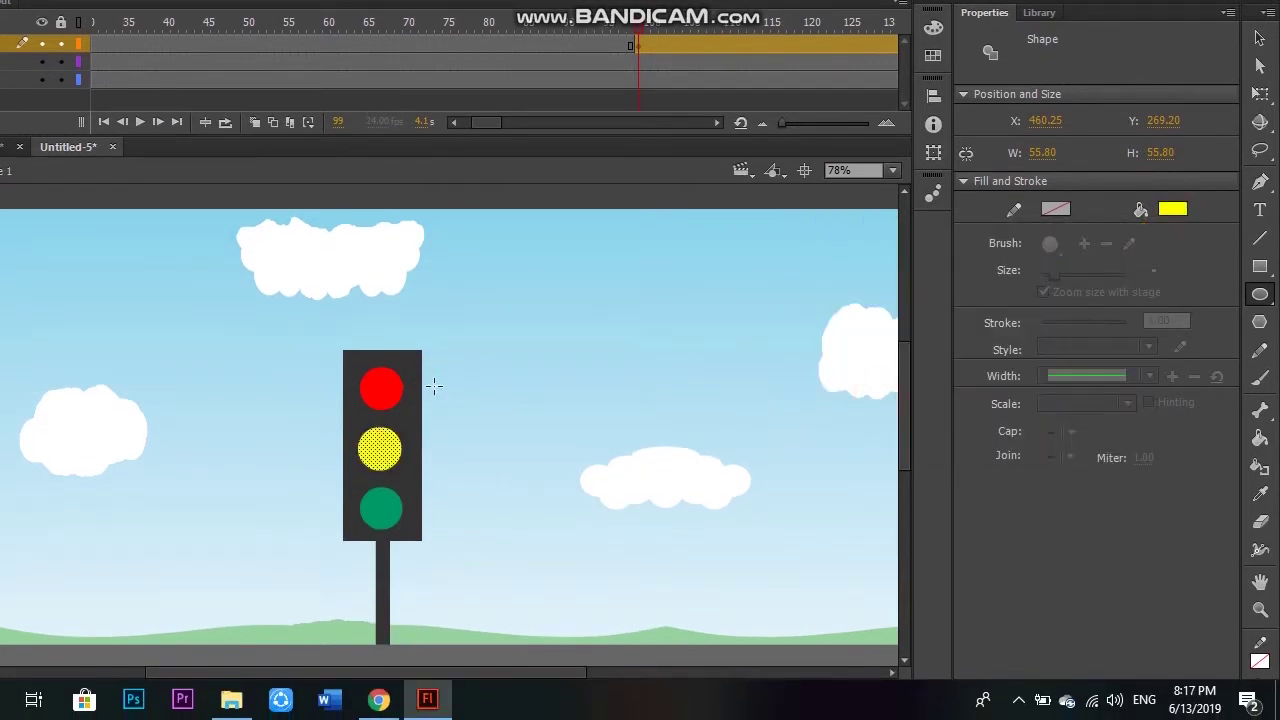
Recolour the traffic light's upper circle to dark red (#CC0000) at frame 99
{"action": "right_click", "coordinate": [372, 388]}
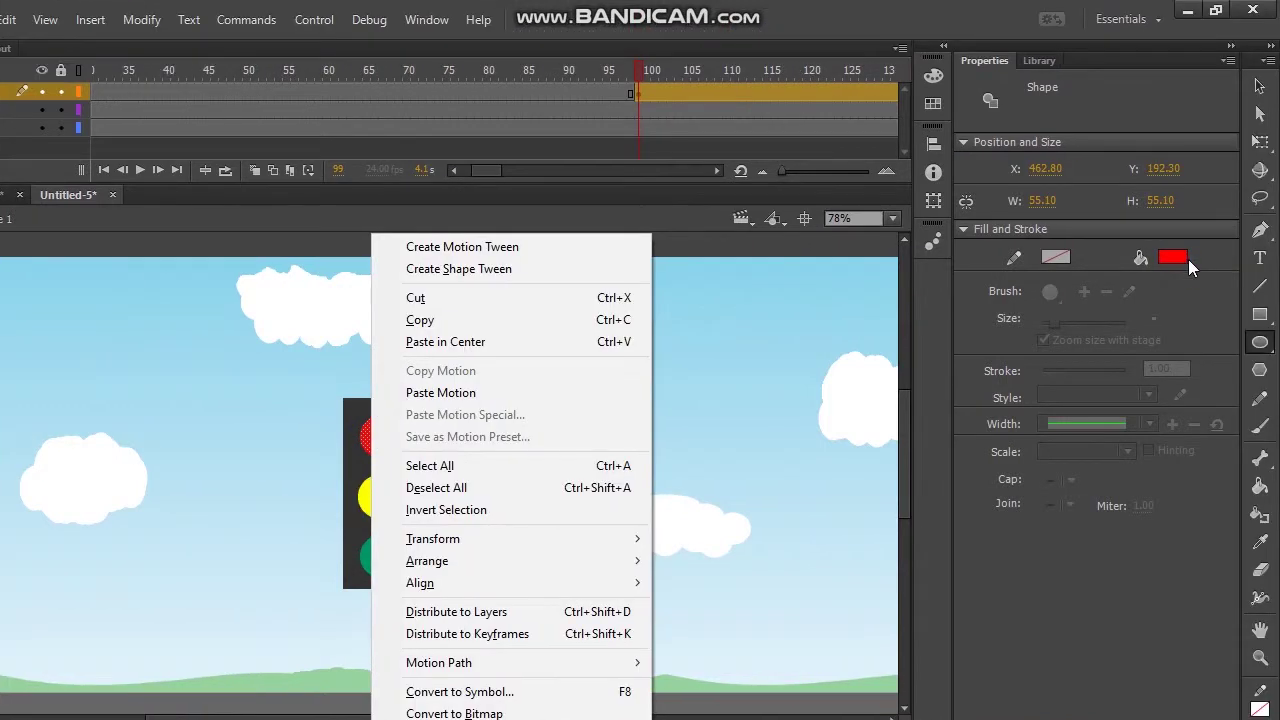
{"action": "left_click", "coordinate": [1259, 208]}
{"action": "left_click", "coordinate": [1259, 208]}
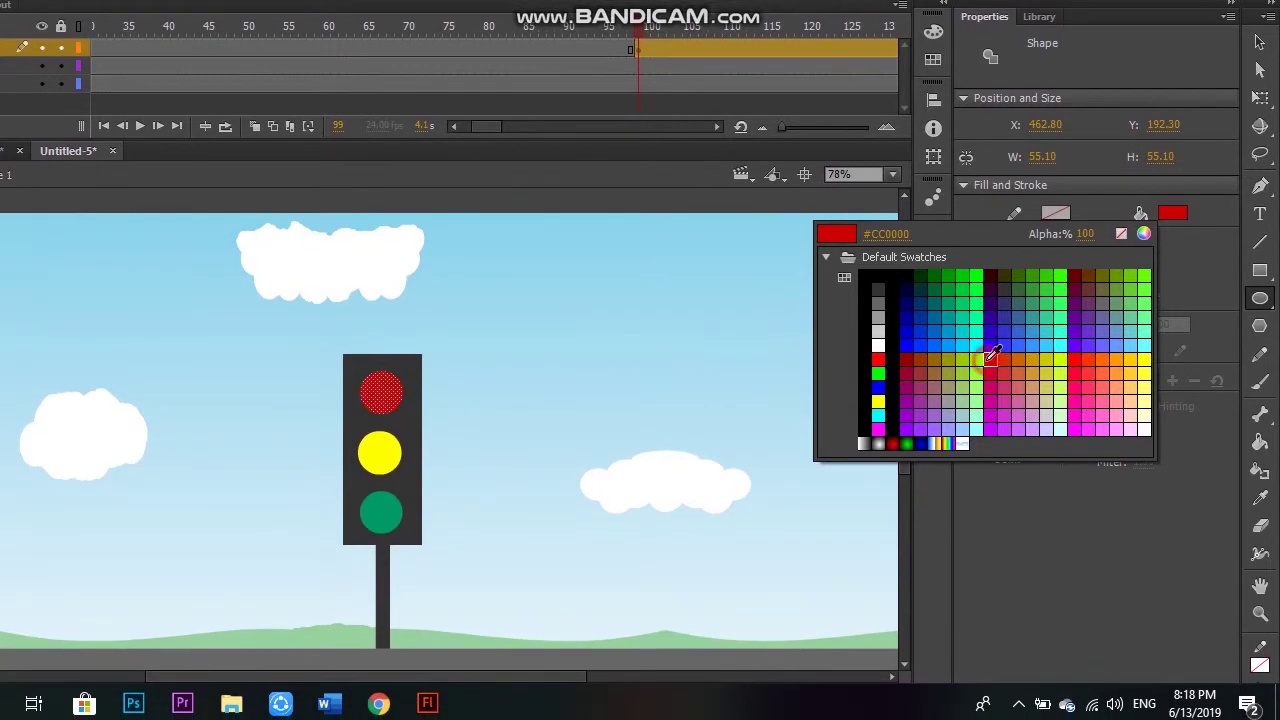
{"action": "left_click", "coordinate": [988, 359]}
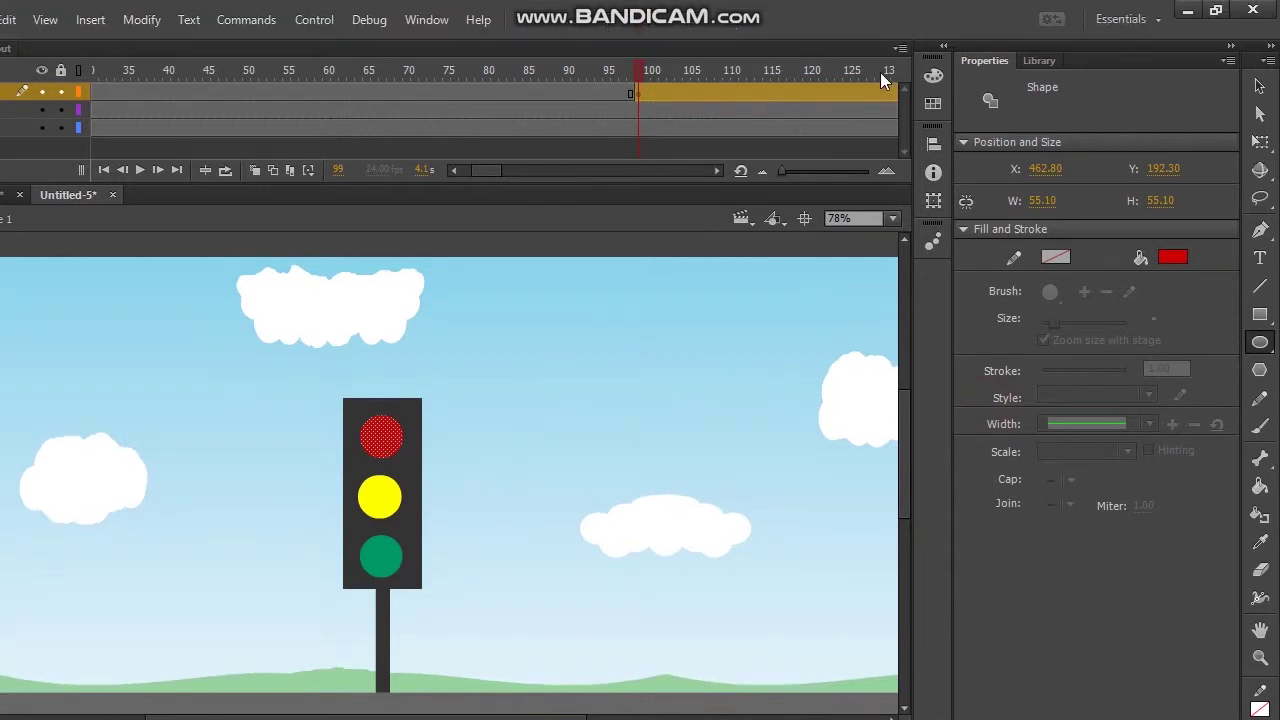
Insert a keyframe at frame 125 of the light layer
{"action": "left_click", "coordinate": [720, 171]}
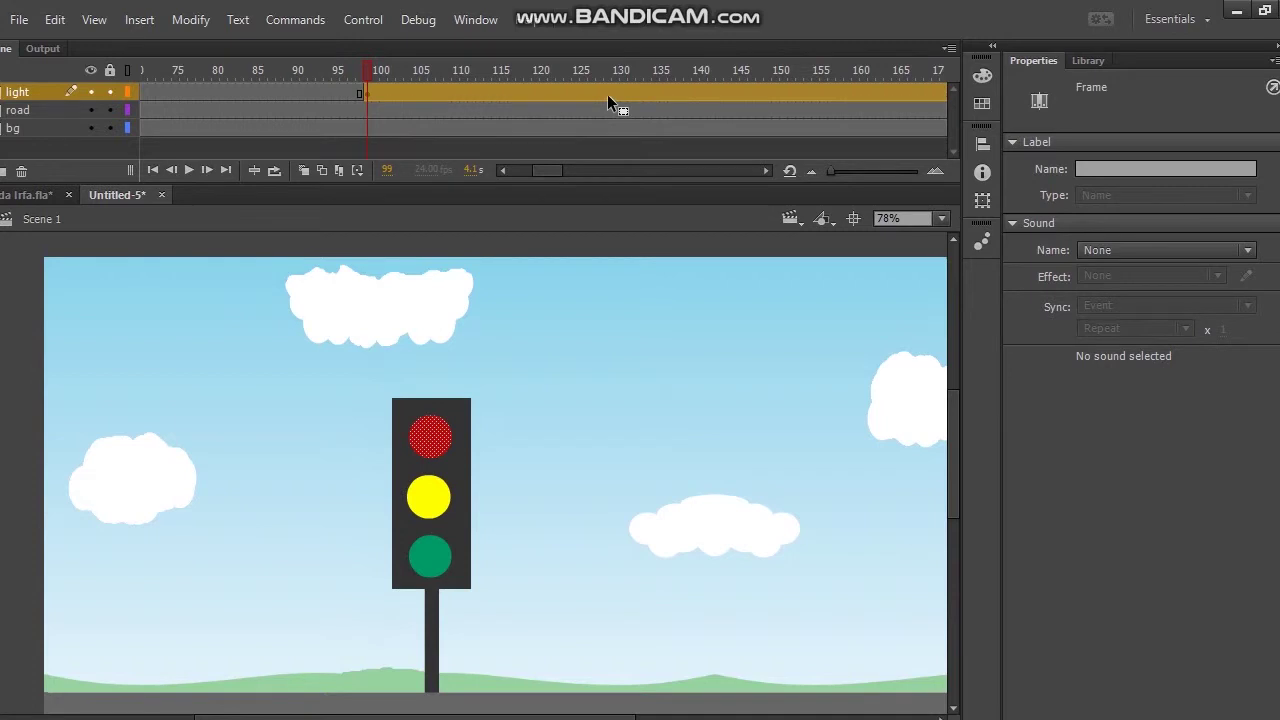
{"action": "left_click", "coordinate": [575, 94]}
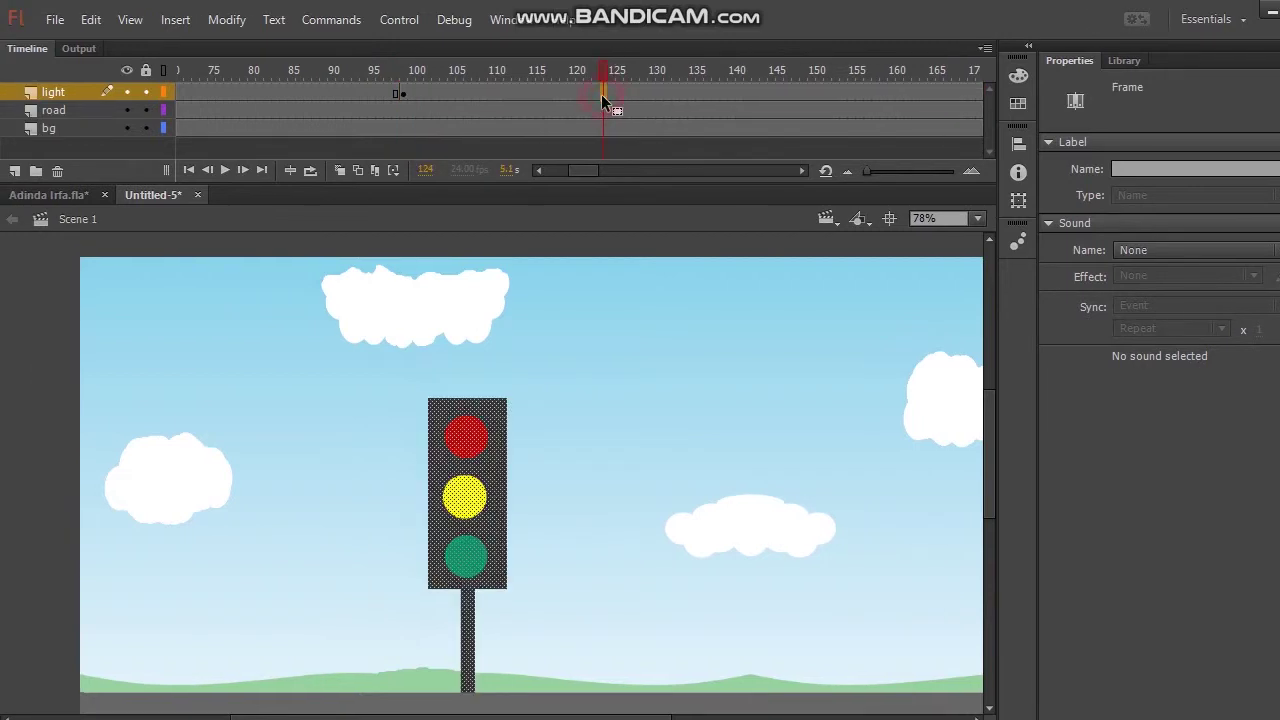
{"action": "right_click", "coordinate": [602, 96]}
{"action": "left_click", "coordinate": [642, 262]}
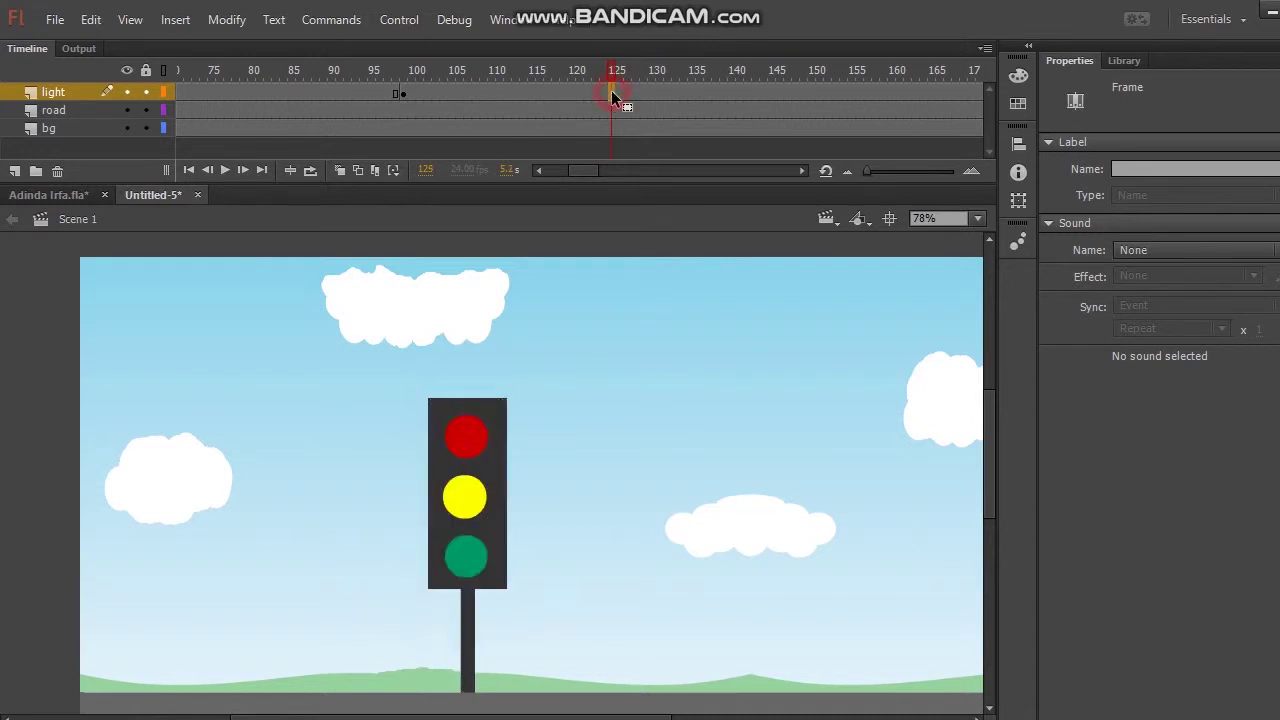
{"action": "right_click", "coordinate": [611, 91]}
{"action": "left_click", "coordinate": [700, 252]}
{"action": "left_click_drag", "start_coordinate": [609, 96], "coordinate": [612, 97]}
Recolour the traffic light's lower circle to bright green at frame 125
{"action": "right_click", "coordinate": [604, 456]}
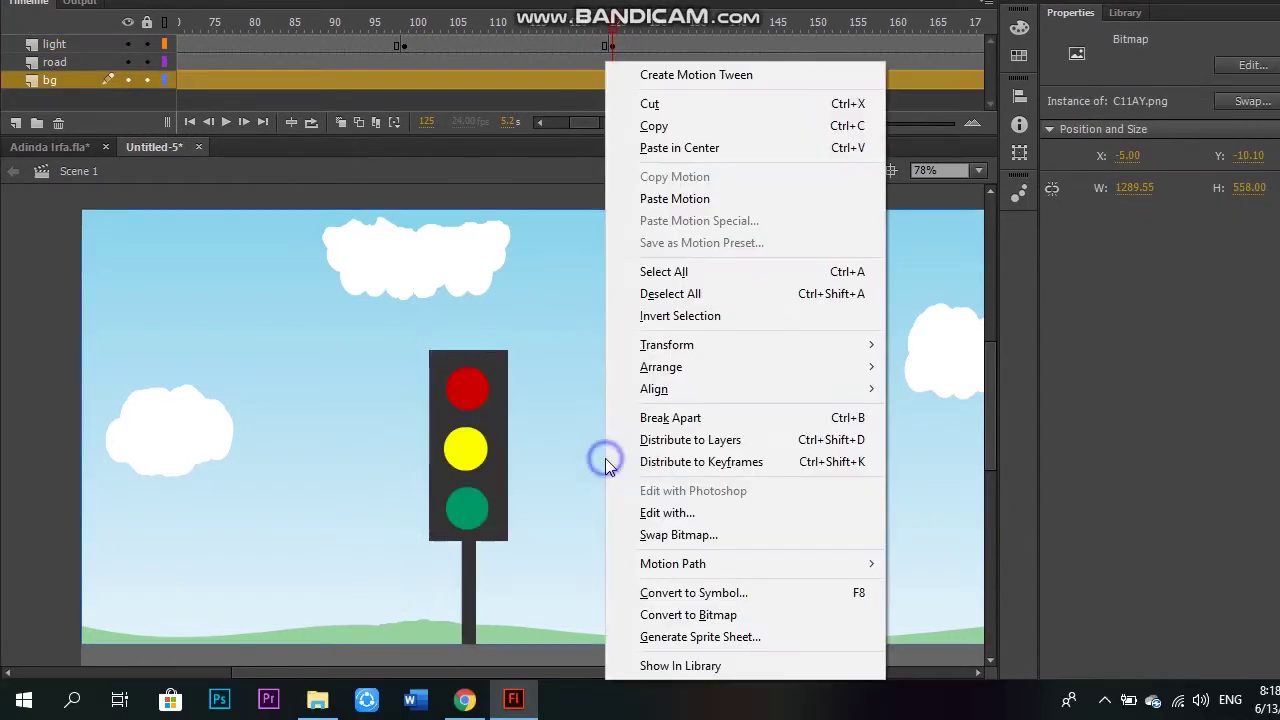
{"action": "right_click", "coordinate": [475, 505]}
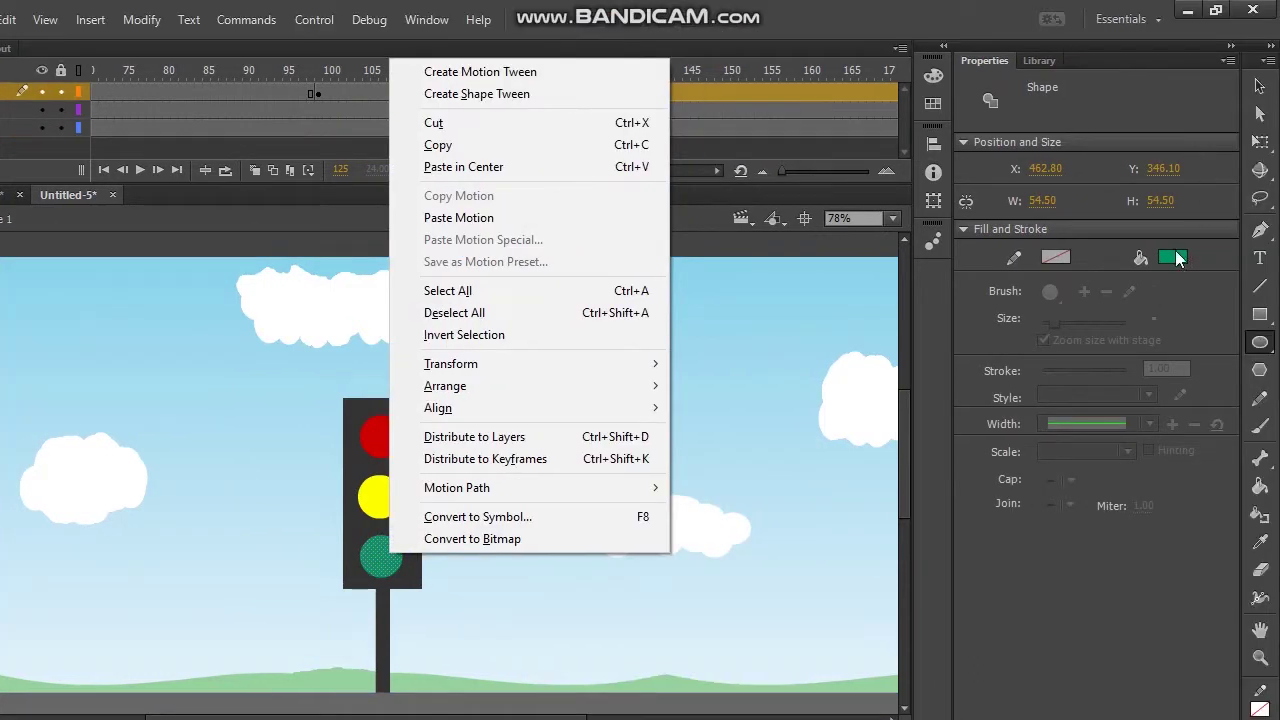
{"action": "left_click", "coordinate": [1172, 258]}
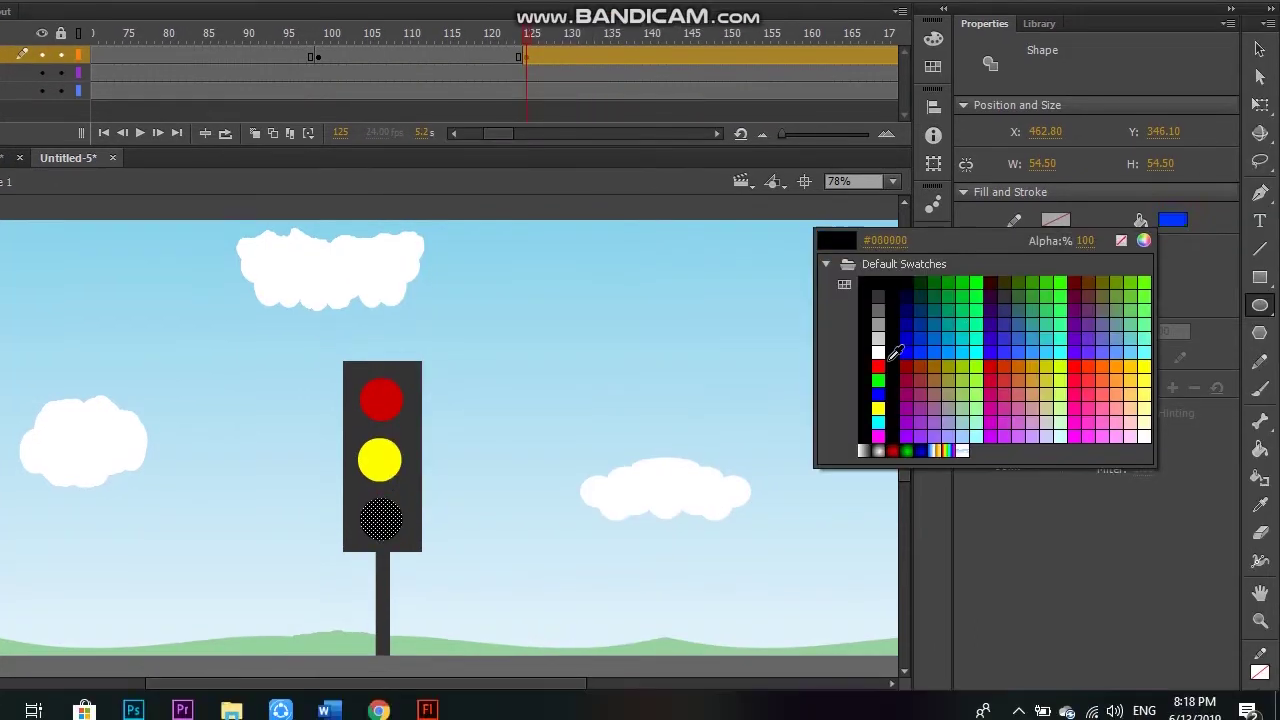
{"action": "left_click", "coordinate": [880, 368]}
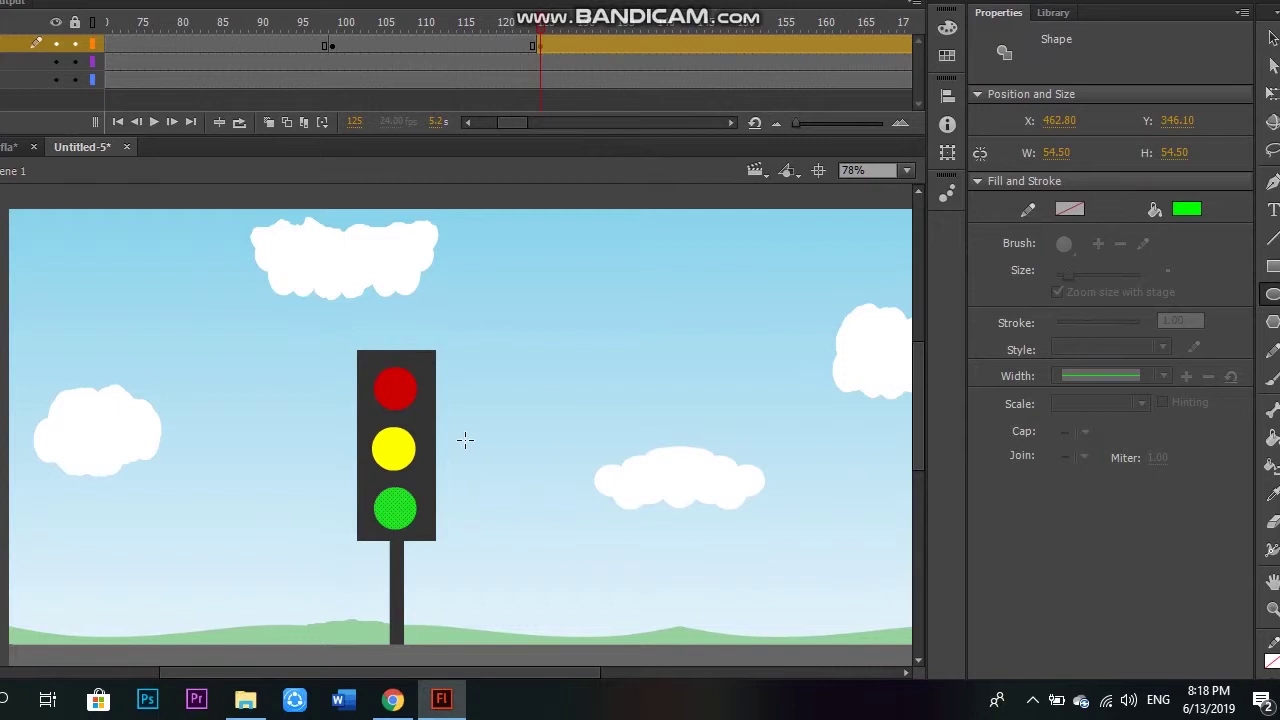
Recolour the traffic light's middle circle to amber (#CC9900) at frame 125
{"action": "right_click", "coordinate": [395, 449]}
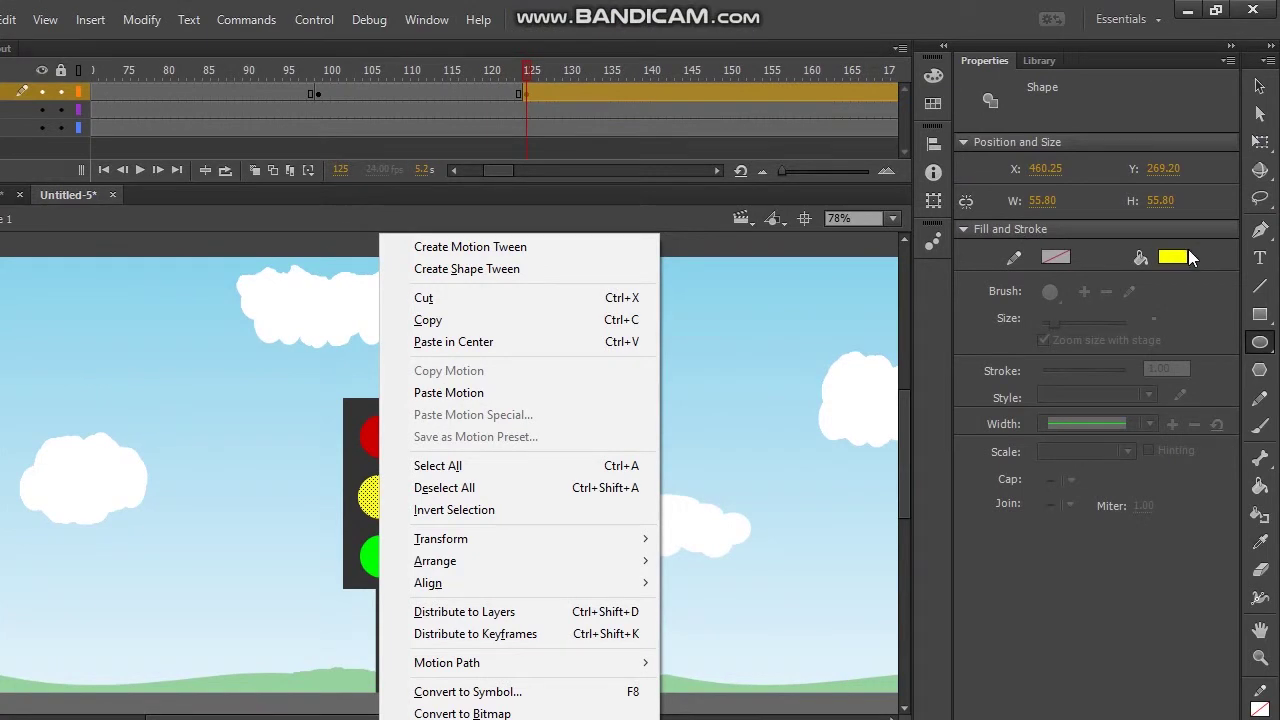
{"action": "left_click", "coordinate": [1182, 256]}
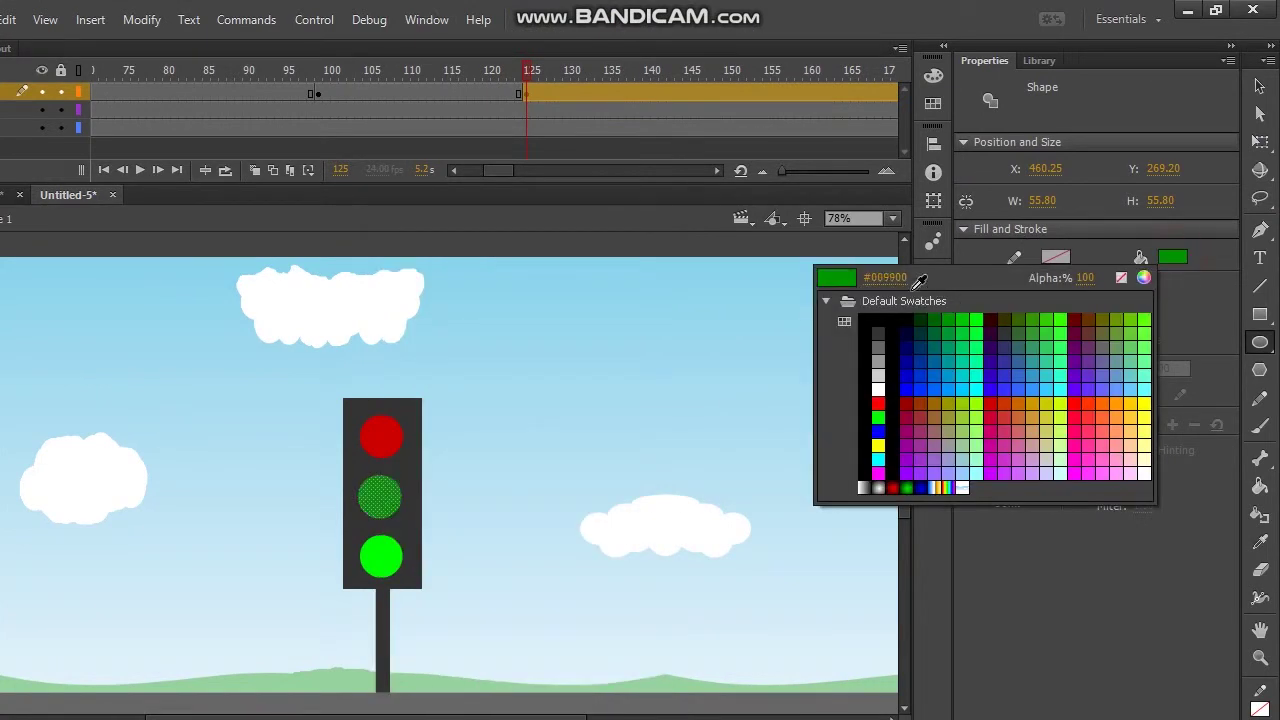
{"action": "left_click", "coordinate": [889, 278]}
{"action": "type", "text": "cc9900"}
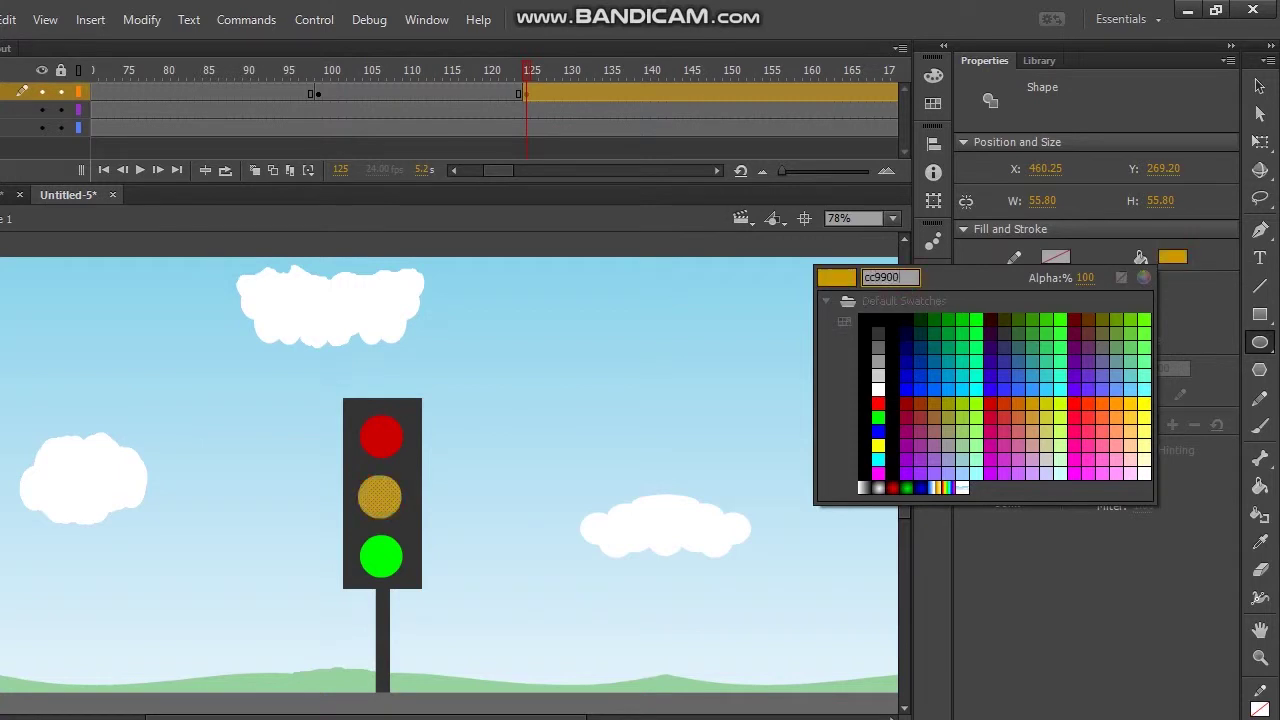
{"action": "key", "text": "Return"}
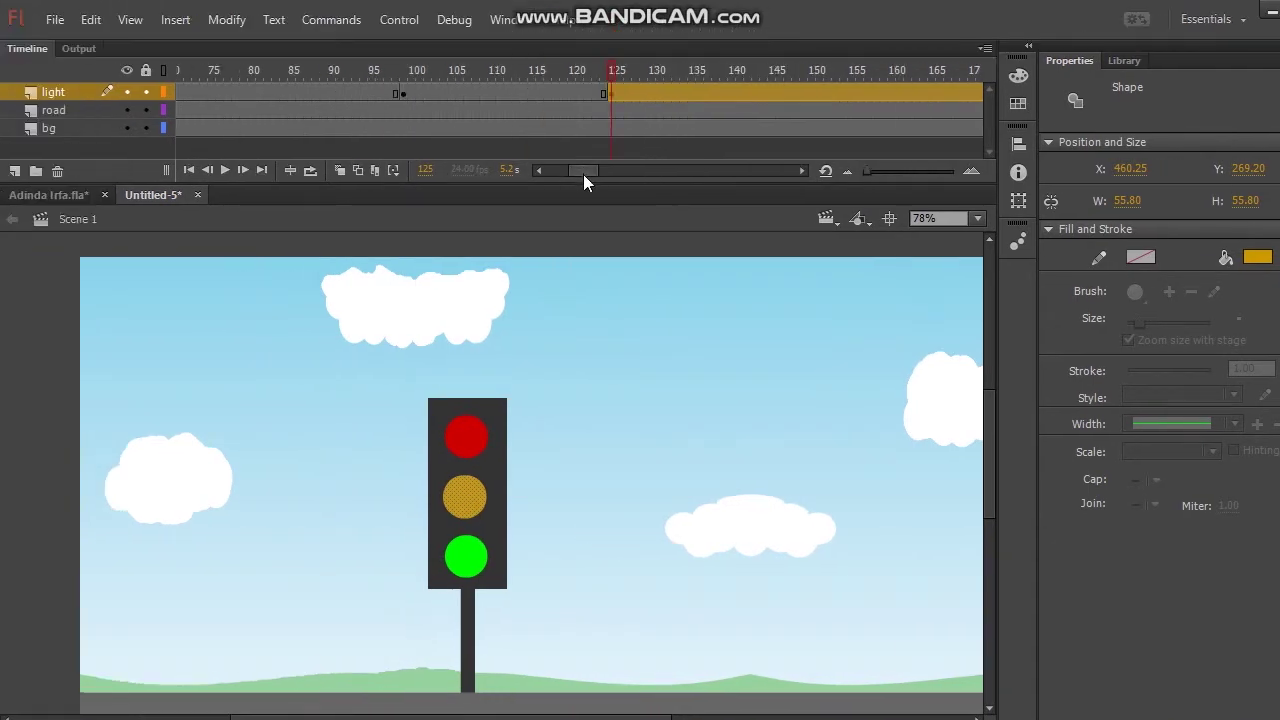
Add a new layer above the light layer and name it "banner"
{"action": "left_click", "coordinate": [587, 168]}
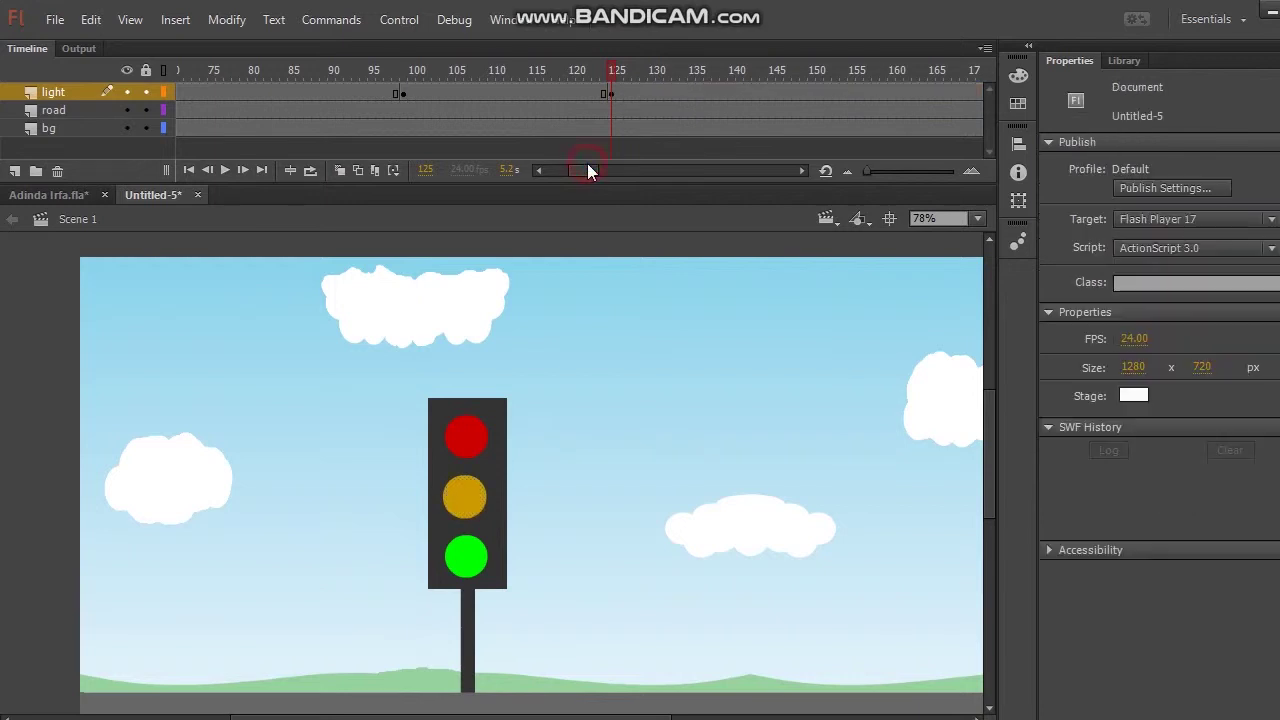
{"action": "left_click", "coordinate": [605, 170]}
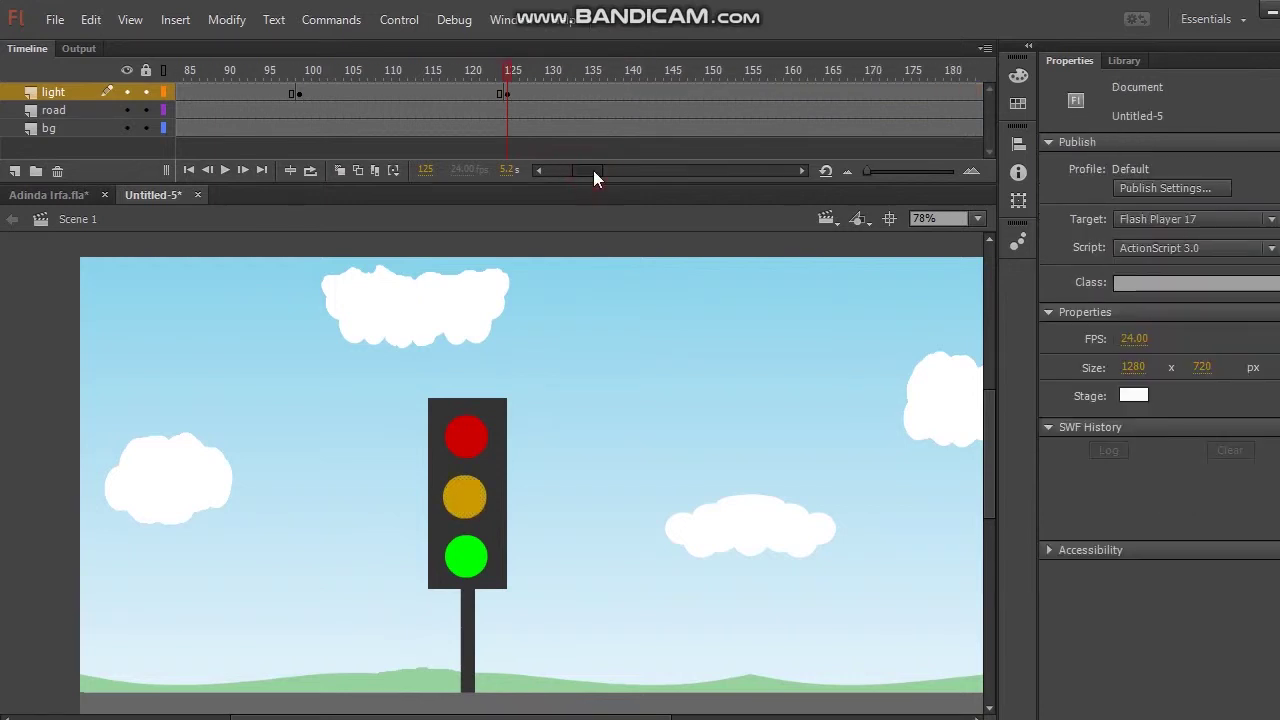
{"action": "left_click_drag", "start_coordinate": [594, 170], "coordinate": [603, 169]}
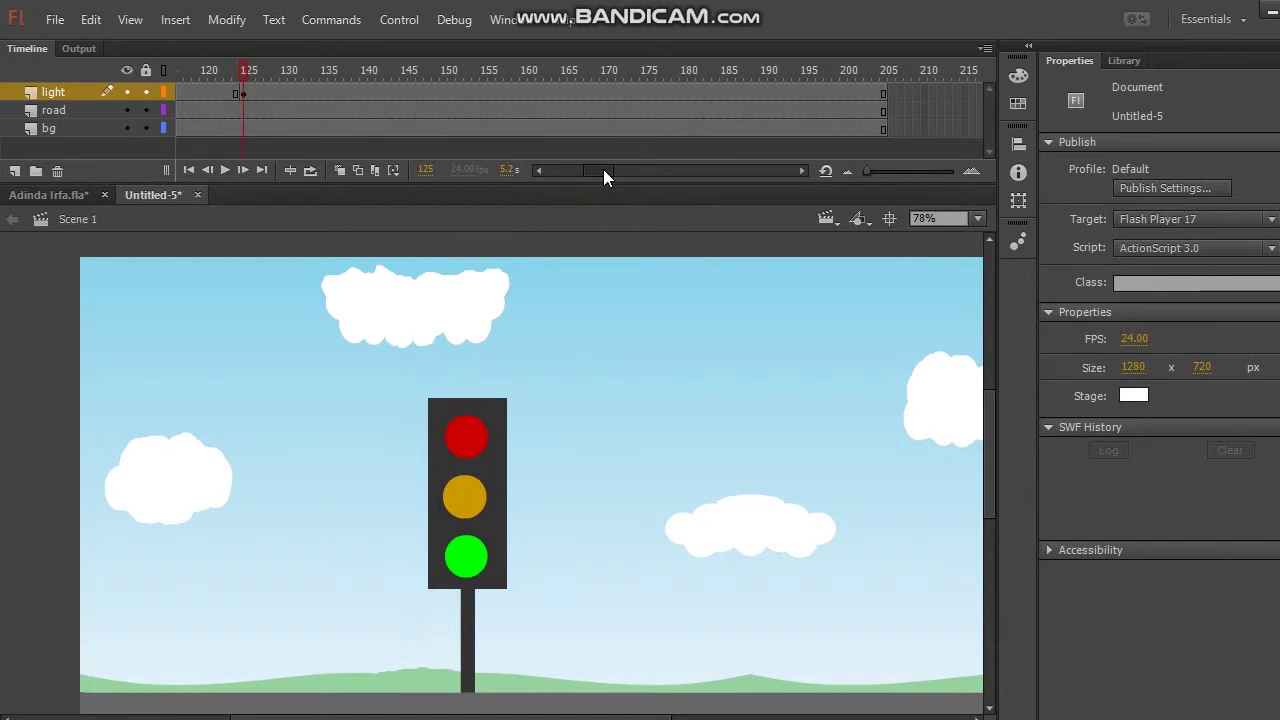
{"action": "left_click_drag", "start_coordinate": [601, 169], "coordinate": [546, 176]}
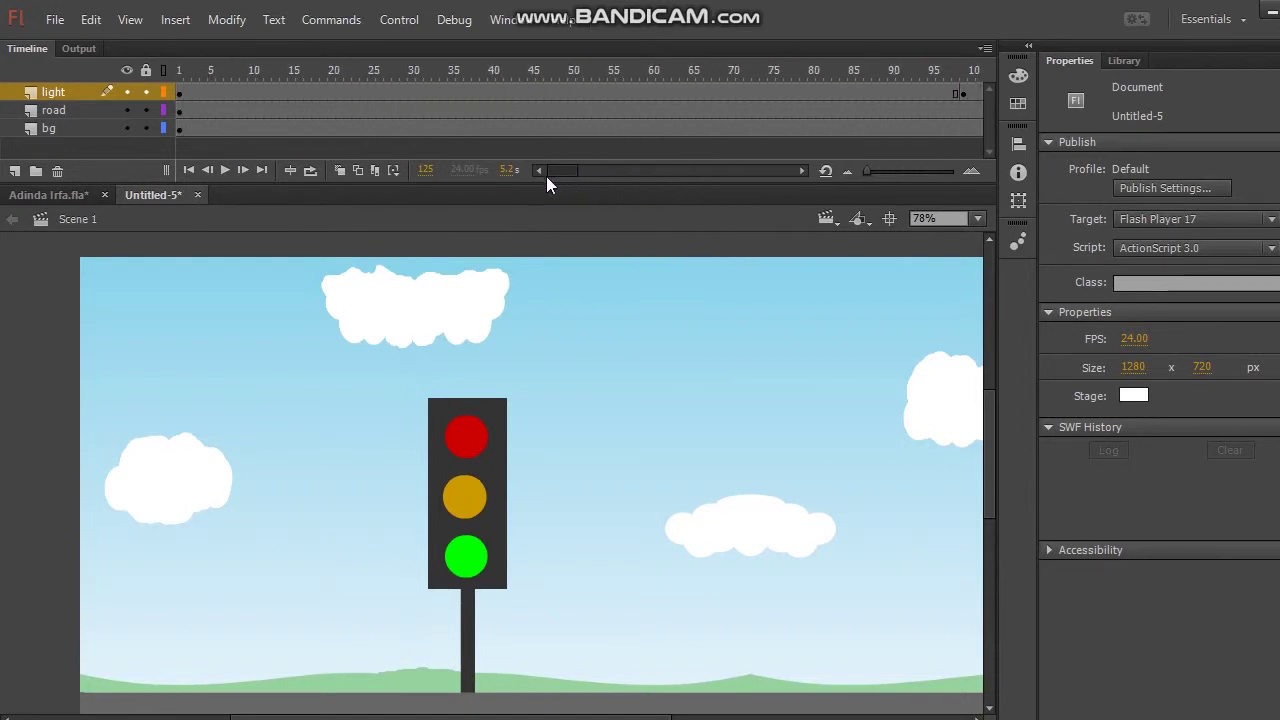
{"action": "left_click", "coordinate": [15, 171]}
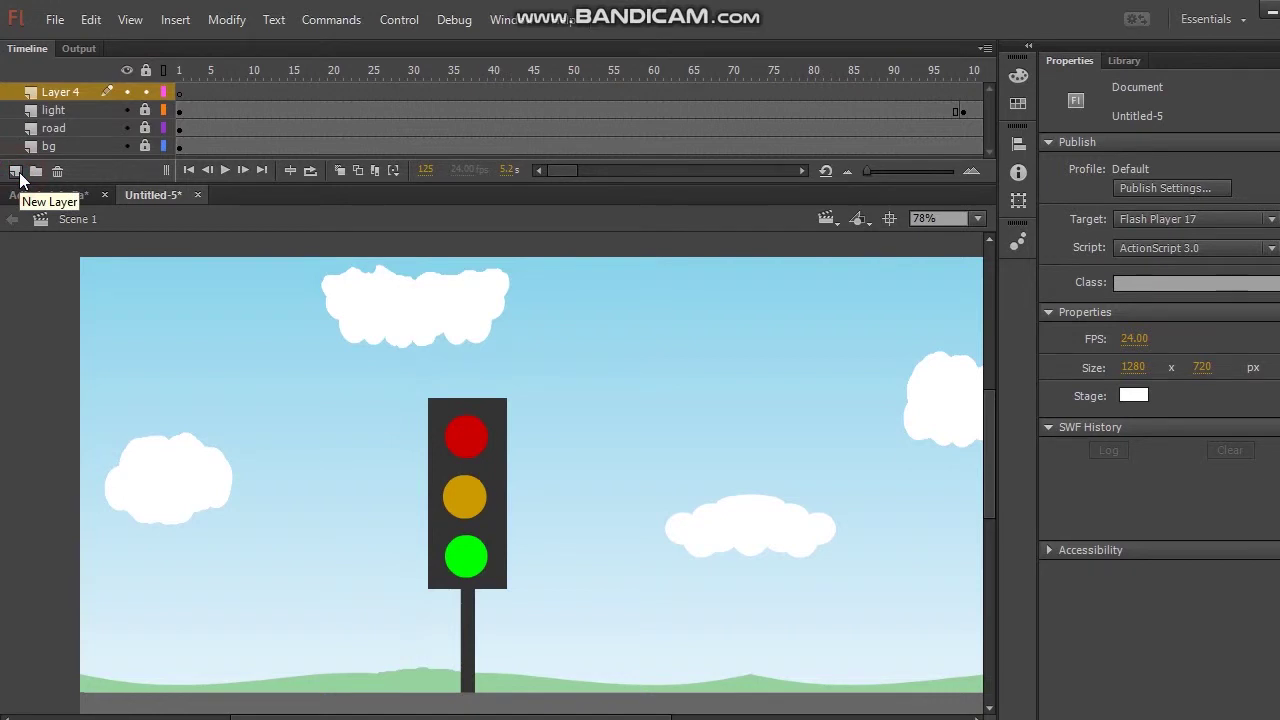
{"action": "left_click", "coordinate": [62, 90]}
{"action": "double_click", "coordinate": [62, 90]}
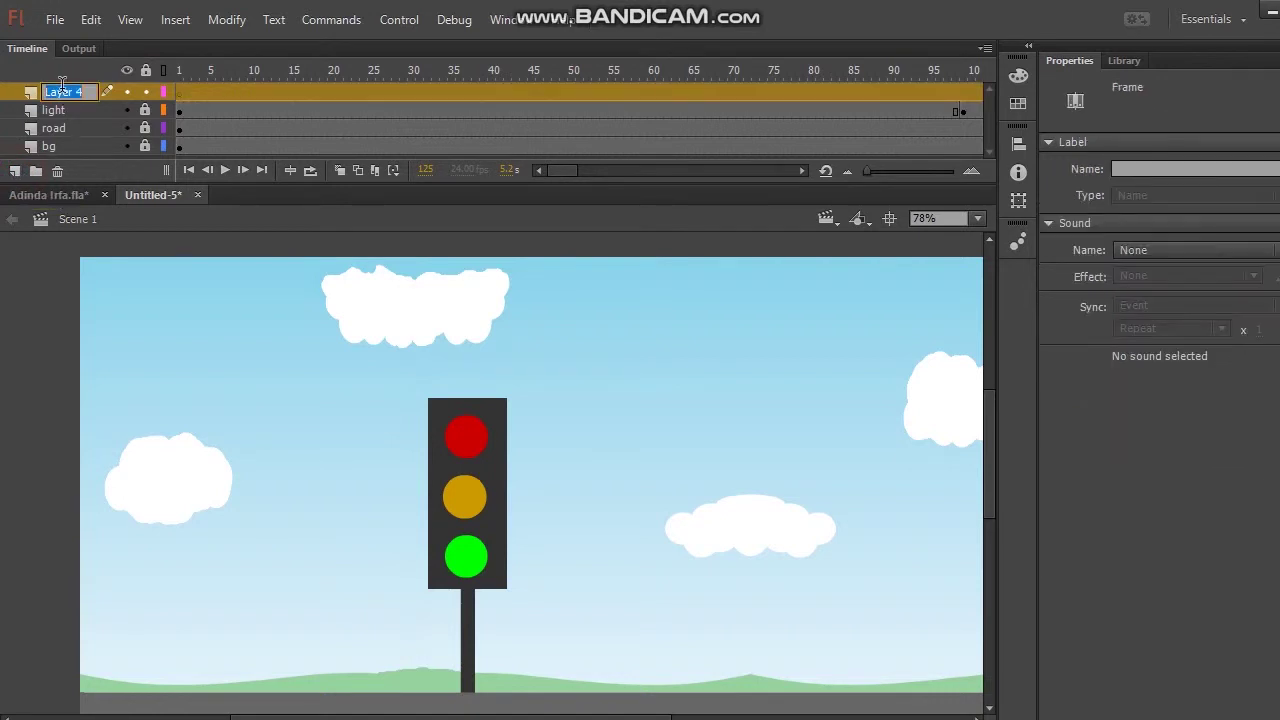
{"action": "type", "text": "banne"}
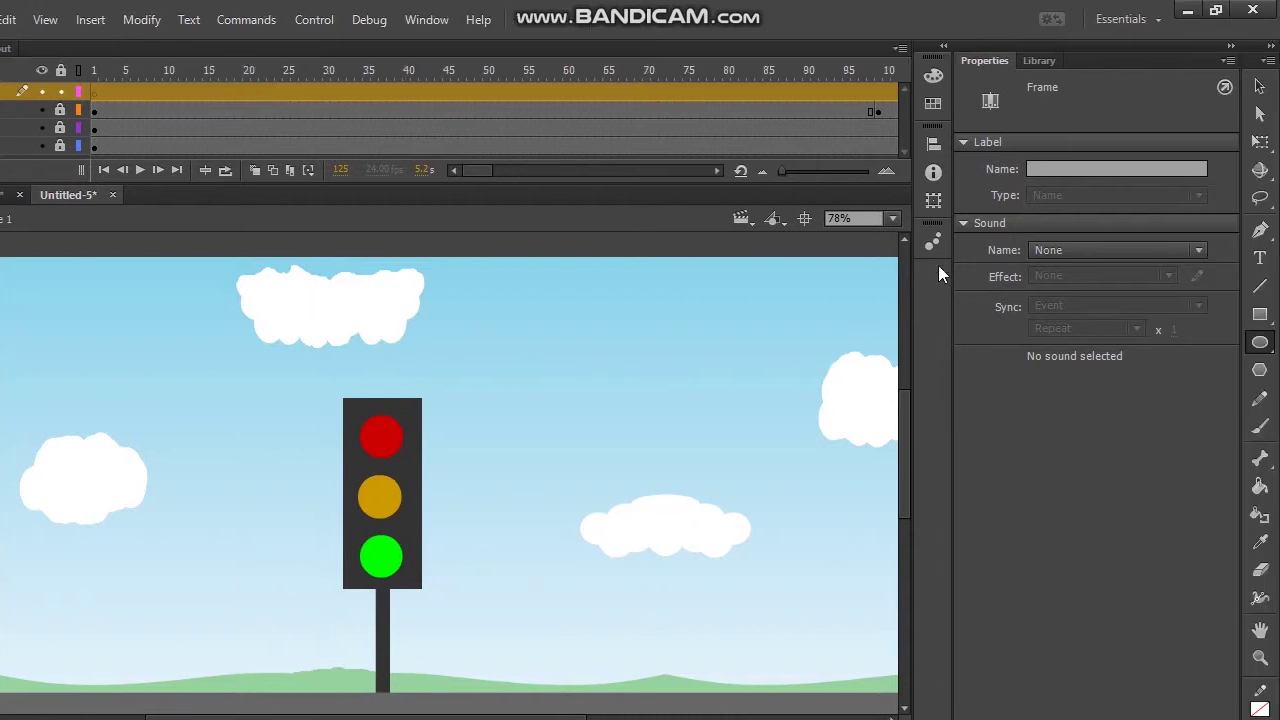
Draw a dark grey vertical rectangle about 12 by 330 px beside the traffic light, standing on the road's edge, as a banner pole
{"action": "left_click", "coordinate": [977, 218]}
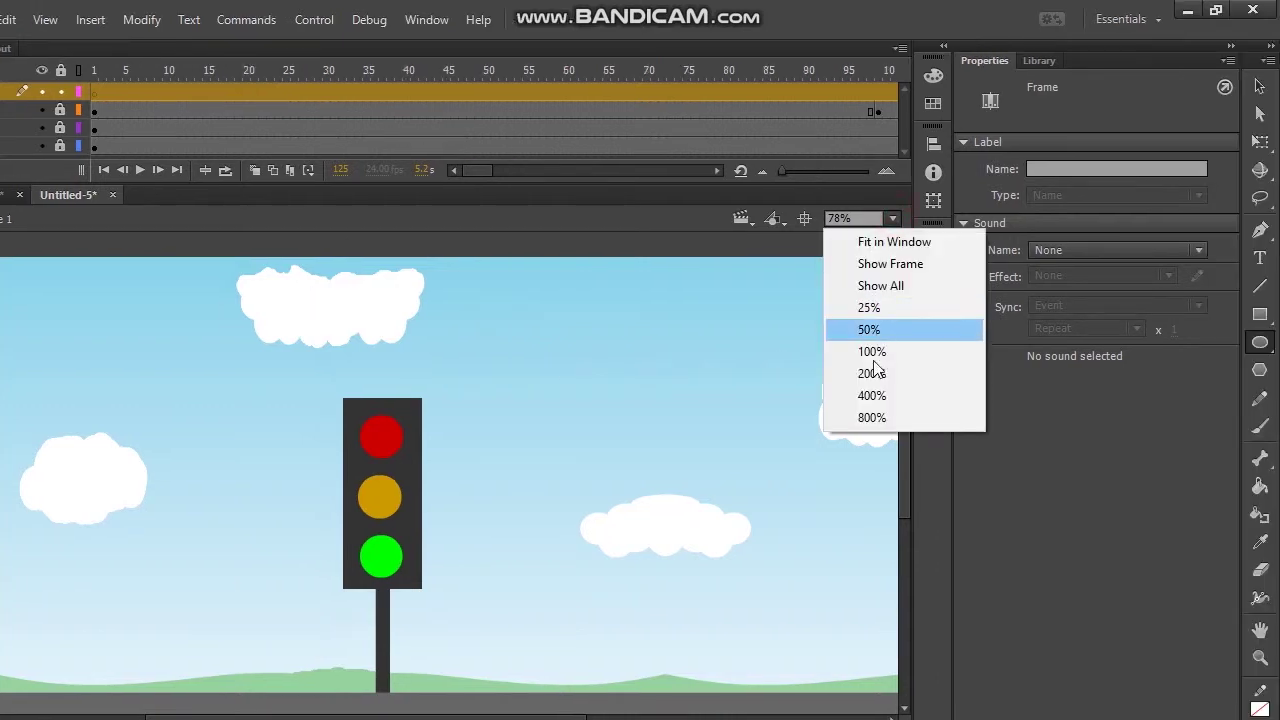
{"action": "left_click", "coordinate": [872, 351]}
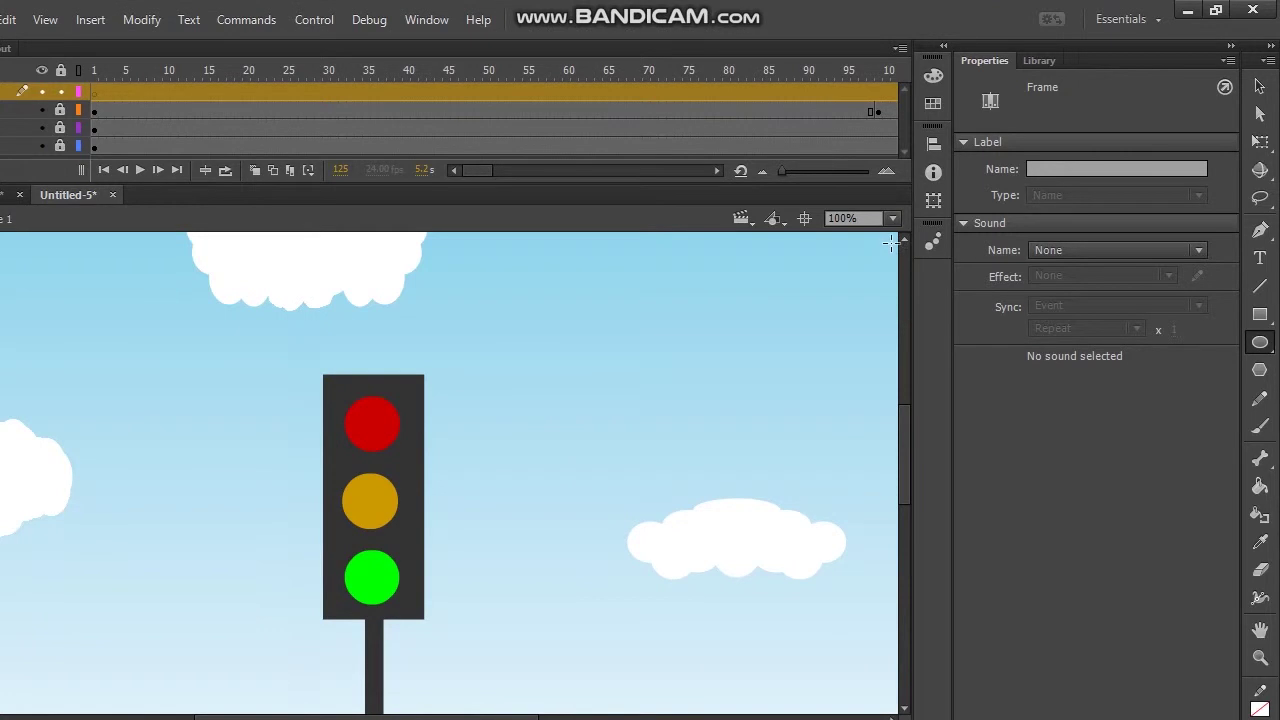
{"action": "left_click", "coordinate": [892, 180]}
{"action": "left_click", "coordinate": [890, 285]}
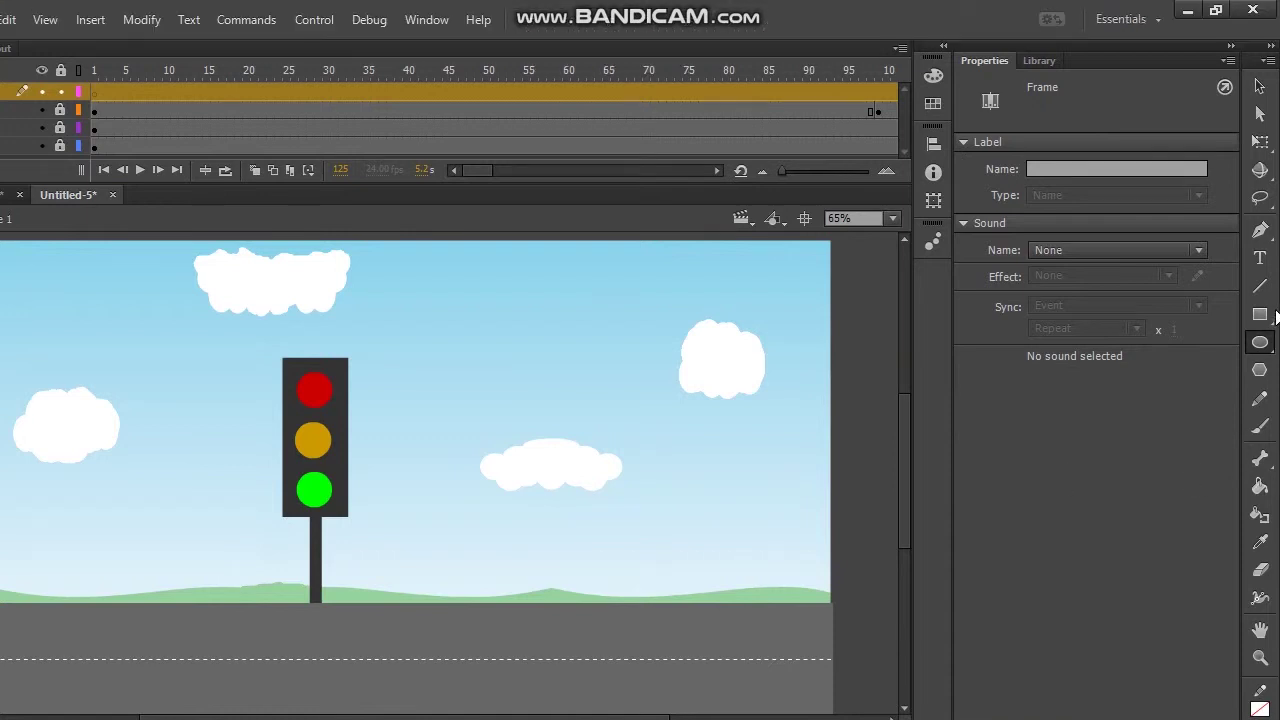
{"action": "left_click", "coordinate": [1262, 316]}
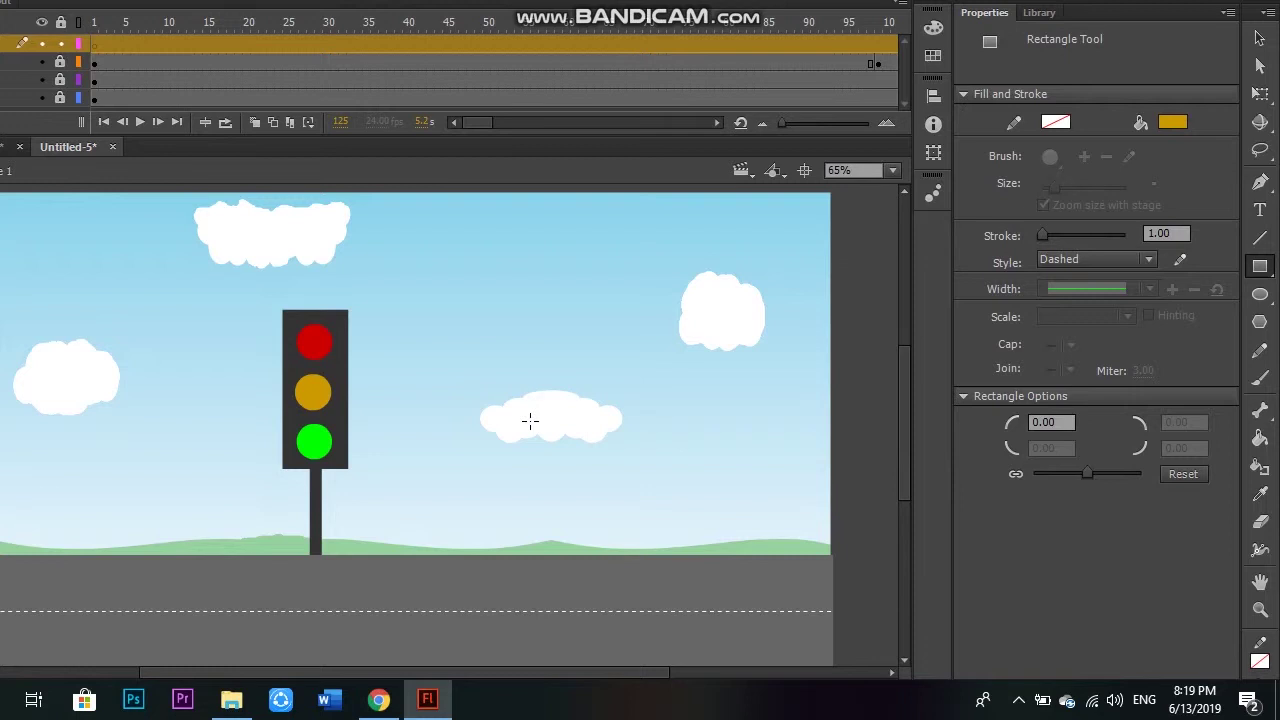
{"action": "key", "text": "ctrl+minus"}
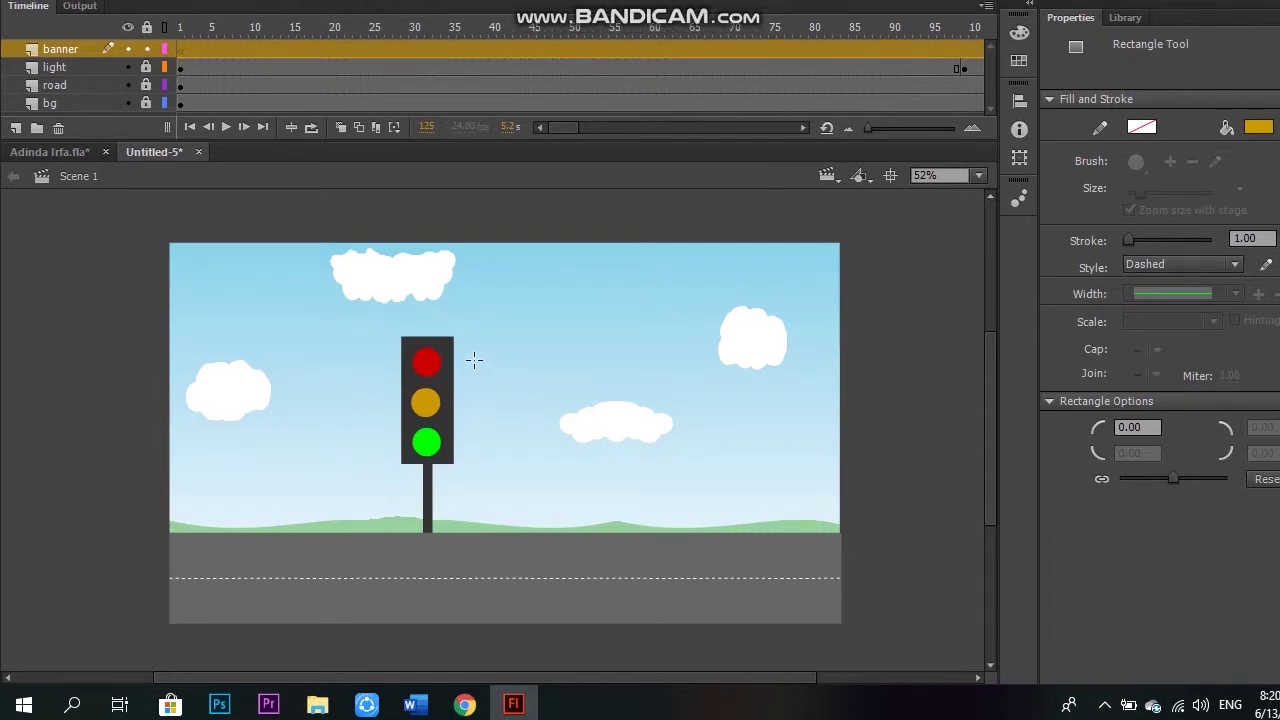
{"action": "left_click_drag", "start_coordinate": [484, 361], "coordinate": [491, 538]}
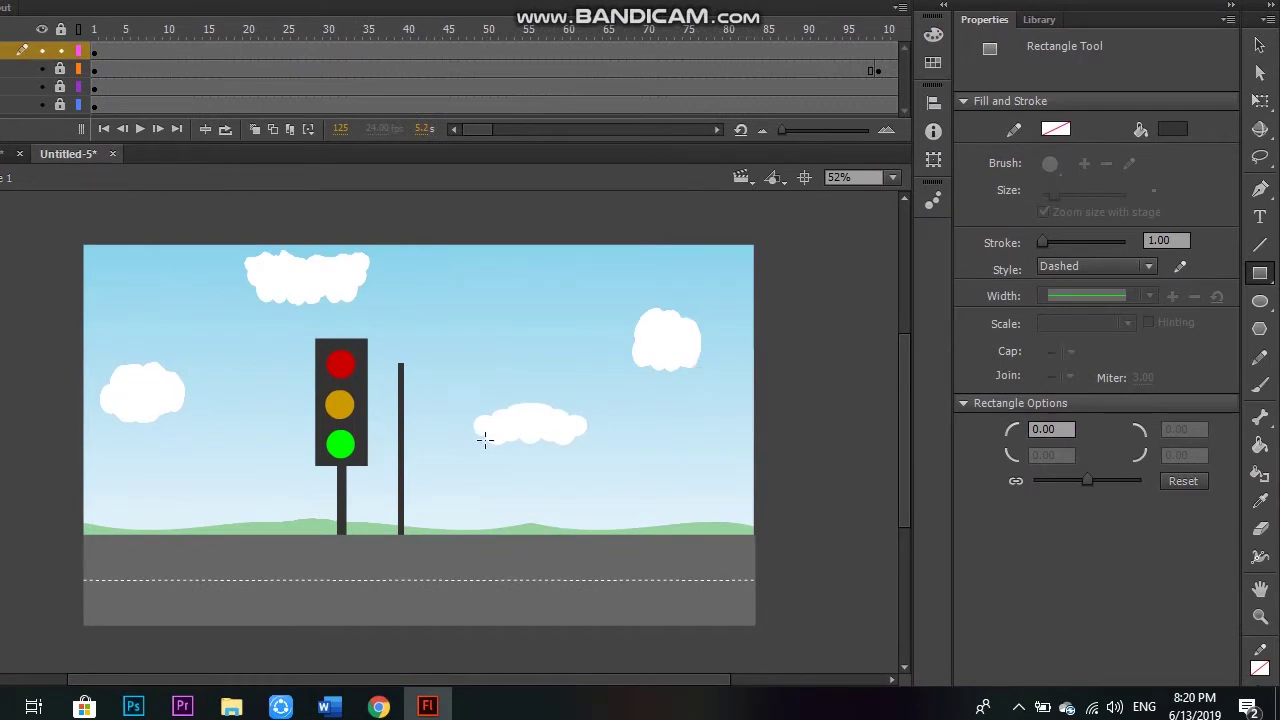
Copy the banner pole and paste the duplicate in place
{"action": "key", "text": "v"}
{"action": "left_click", "coordinate": [400, 410]}
{"action": "right_click", "coordinate": [401, 415]}
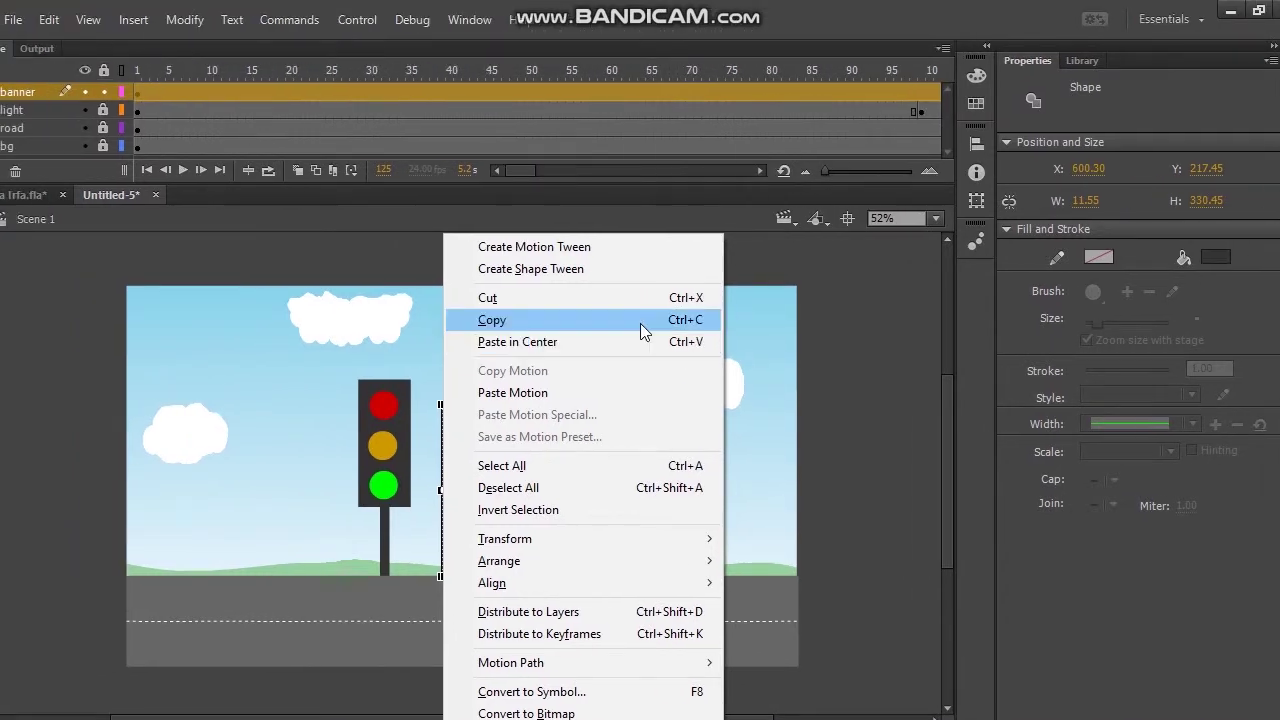
{"action": "left_click", "coordinate": [683, 325]}
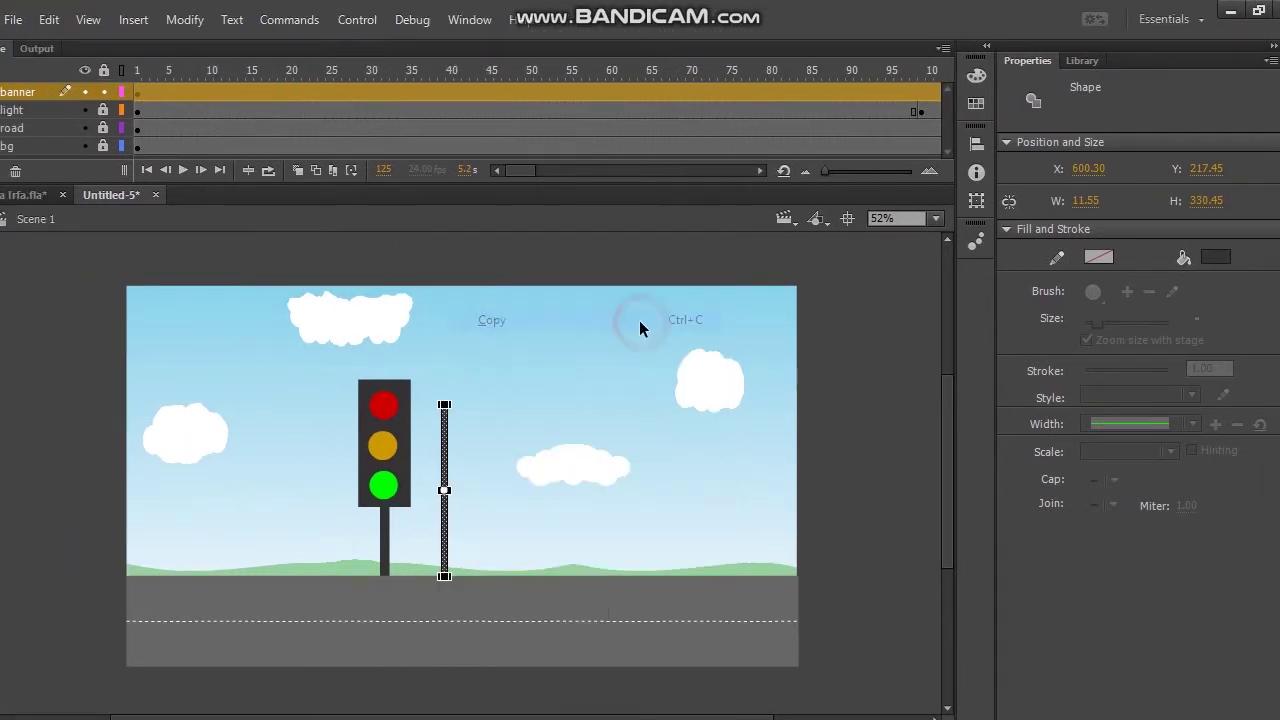
{"action": "right_click", "coordinate": [583, 472]}
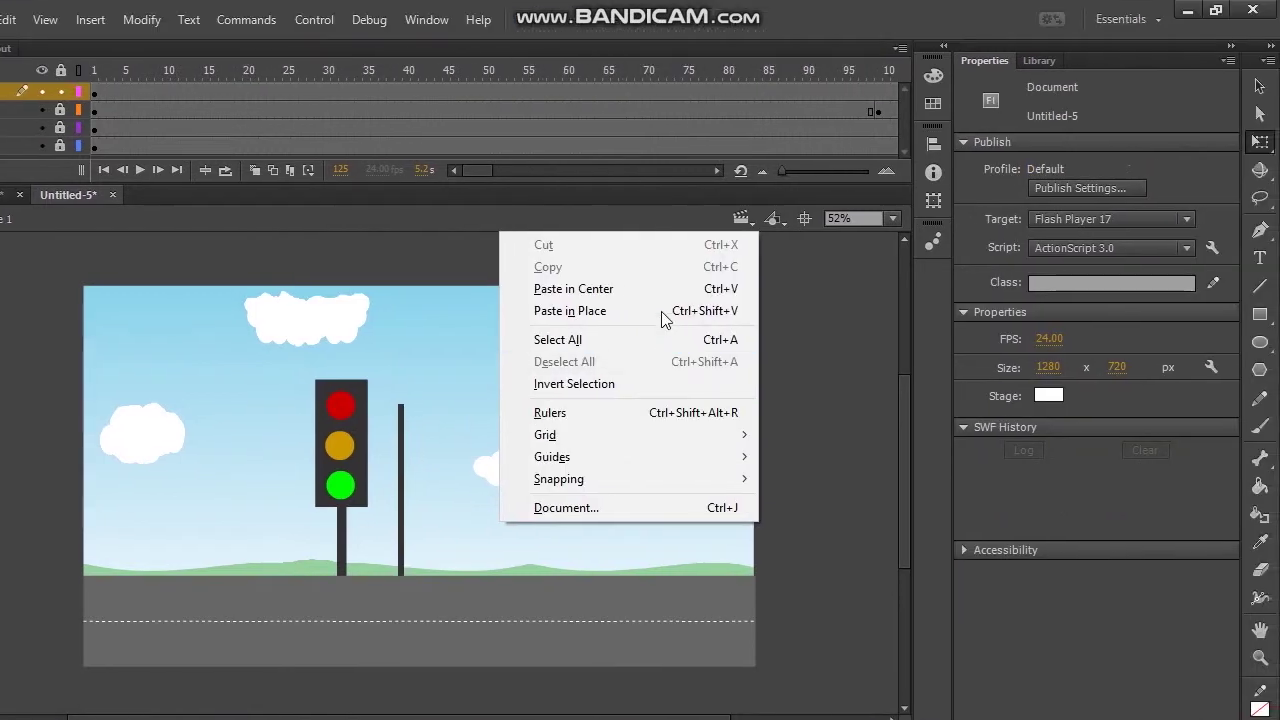
{"action": "left_click", "coordinate": [654, 309]}
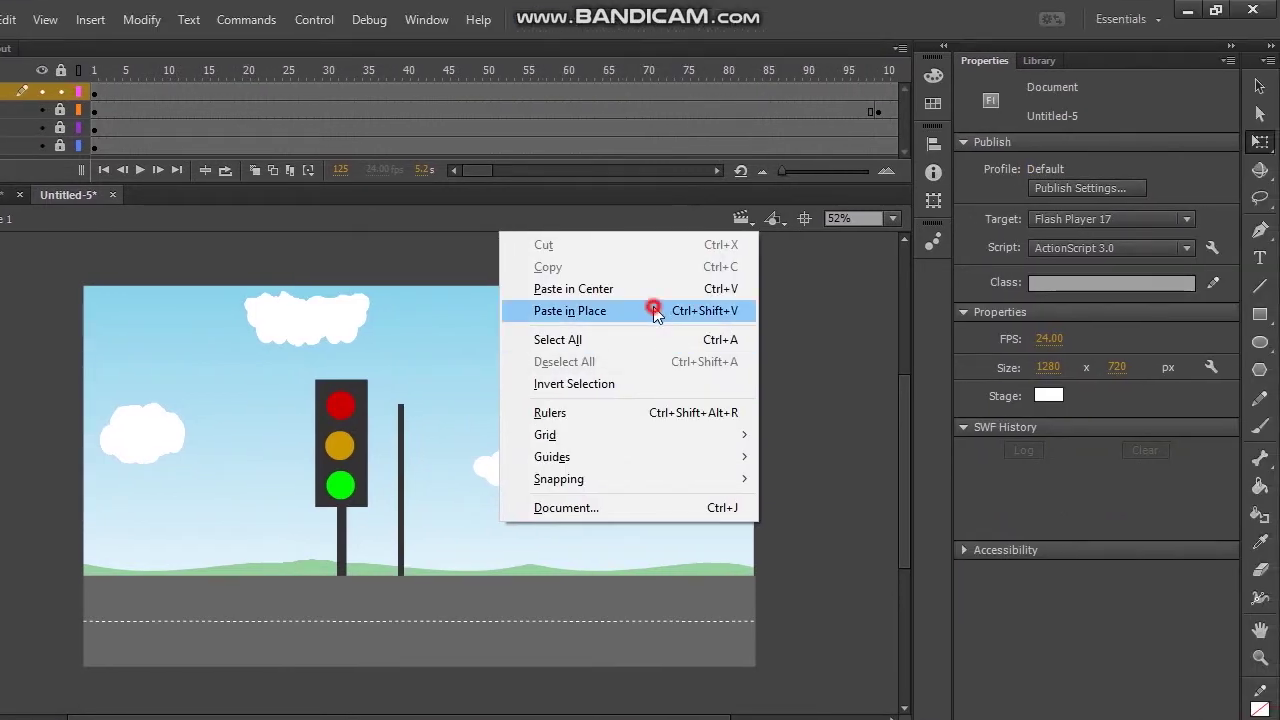
Move the duplicated pole horizontally to the right, well apart from the original, as the banner's second pole
{"action": "key", "text": "shift+Right"}
{"action": "key", "text": "shift+Right"}
{"action": "key", "text": "shift+Right"}
{"action": "key", "text": "shift+Right"}
{"action": "key", "text": "shift+Right"}
{"action": "key", "text": "shift+Right"}
{"action": "key", "text": "shift+Right"}
{"action": "key", "text": "shift+Right"}
{"action": "key", "text": "shift+Right"}
{"action": "key", "text": "shift+Right"}
{"action": "key", "text": "shift+Right"}
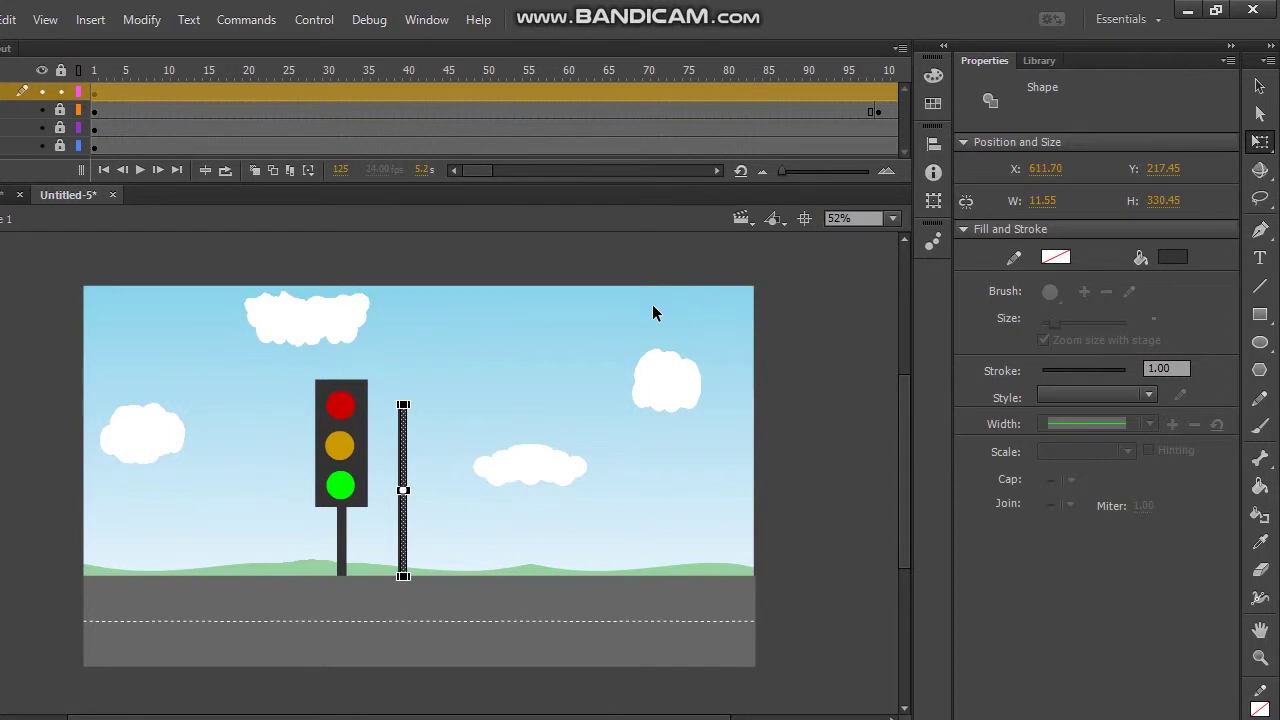
{"action": "key", "text": "shift+Right"}
{"action": "key", "text": "shift+Right"}
{"action": "key", "text": "shift+Right"}
{"action": "key", "text": "shift+Right"}
{"action": "key", "text": "shift+Right"}
{"action": "key", "text": "shift+Right"}
{"action": "key", "text": "shift+Right"}
{"action": "key", "text": "shift+Right"}
{"action": "key", "text": "shift+Right"}
{"action": "key", "text": "shift+Right"}
{"action": "key", "text": "shift+Right"}
{"action": "key", "text": "shift+Right"}
{"action": "key", "text": "shift+Right"}
{"action": "key", "text": "shift+Right"}
{"action": "key", "text": "shift+Right"}
{"action": "key", "text": "shift+Right"}
{"action": "key", "text": "shift+Right"}
{"action": "key", "text": "shift+Right"}
{"action": "key", "text": "shift+Right"}
{"action": "key", "text": "shift+Right"}
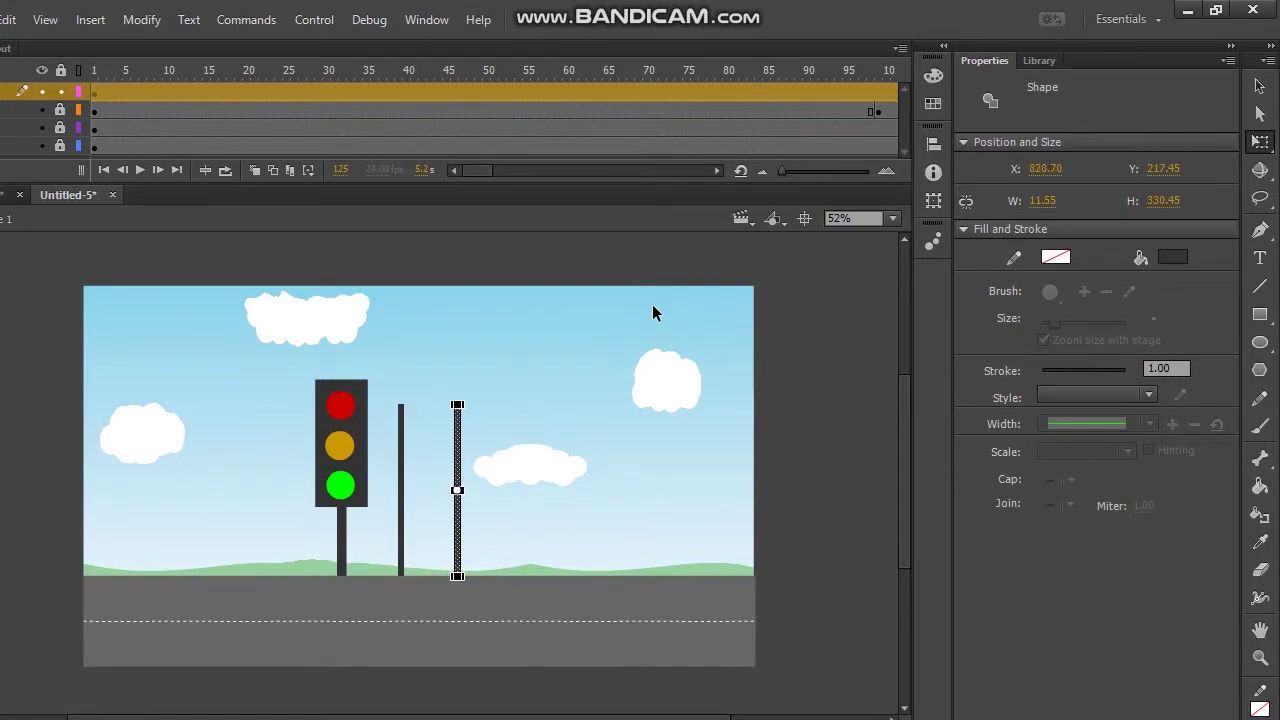
{"action": "key", "text": "shift+Right"}
{"action": "key", "text": "shift+Right"}
{"action": "key", "text": "shift+Right"}
{"action": "key", "text": "shift+Right"}
{"action": "key", "text": "shift+Right"}
{"action": "key", "text": "shift+Right"}
{"action": "key", "text": "shift+Right"}
{"action": "key", "text": "shift+Right"}
{"action": "key", "text": "shift+Right"}
{"action": "key", "text": "shift+Right"}
{"action": "key", "text": "shift+Right"}
{"action": "key", "text": "shift+Right"}
{"action": "key", "text": "shift+Right"}
{"action": "key", "text": "shift+Right"}
{"action": "key", "text": "shift+Right"}
{"action": "key", "text": "shift+Right"}
{"action": "key", "text": "shift+Right"}
{"action": "key", "text": "shift+Right"}
{"action": "key", "text": "shift+Right"}
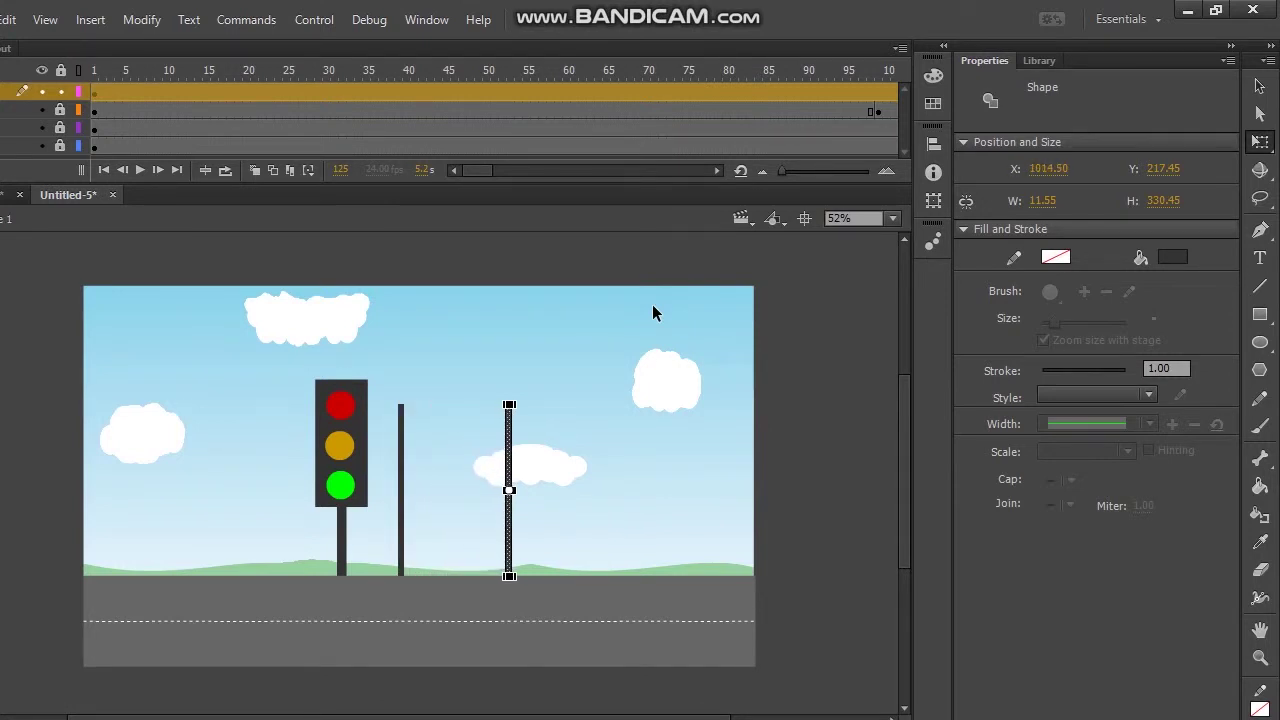
{"action": "key", "text": "shift+Right"}
{"action": "key", "text": "shift+Right"}
{"action": "key", "text": "shift+Right"}
{"action": "key", "text": "shift+Right"}
{"action": "key", "text": "shift+Right"}
{"action": "key", "text": "shift+Right"}
{"action": "key", "text": "shift+Right"}
{"action": "key", "text": "shift+Right"}
{"action": "key", "text": "shift+Right"}
{"action": "key", "text": "shift+Right"}
{"action": "key", "text": "shift+Right"}
{"action": "key", "text": "shift+Right"}
{"action": "key", "text": "shift+Right"}
{"action": "key", "text": "shift+Right"}
{"action": "key", "text": "shift+Right"}
{"action": "key", "text": "shift+Right"}
{"action": "key", "text": "shift+Right"}
{"action": "key", "text": "shift+Right"}
{"action": "key", "text": "shift+Right"}
{"action": "key", "text": "shift+Right"}
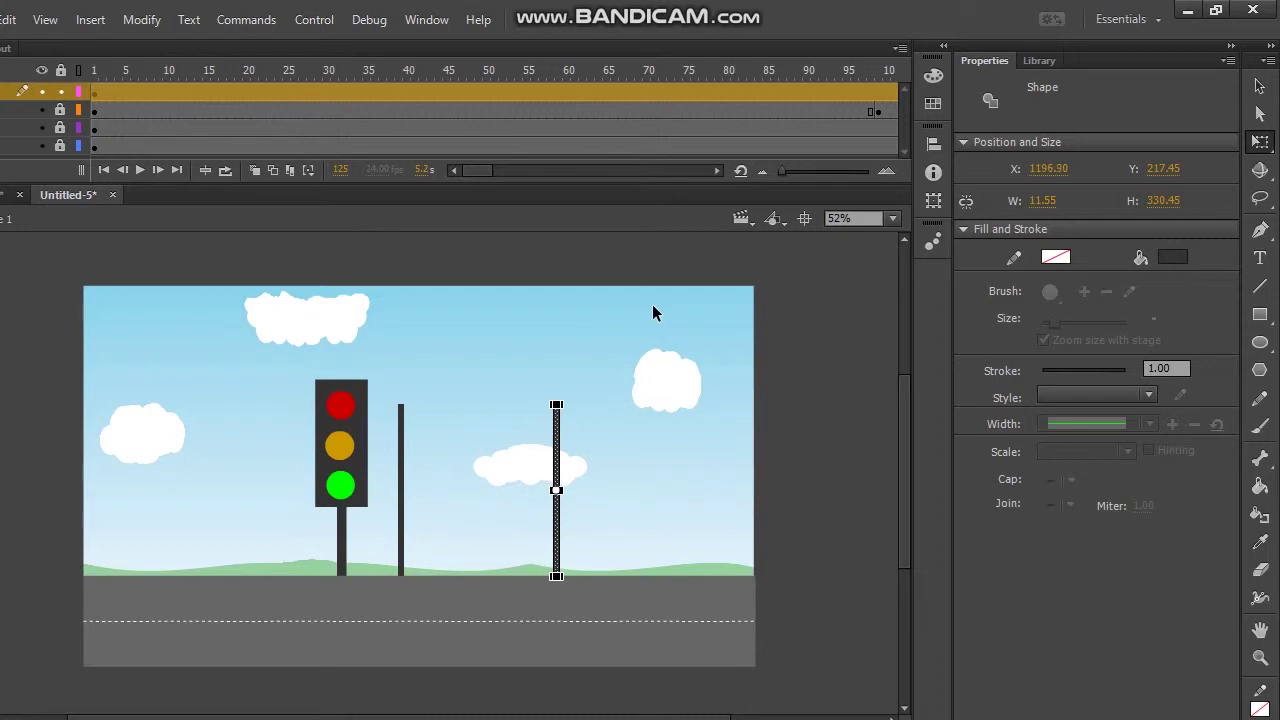
{"action": "key", "text": "shift+Right"}
{"action": "key", "text": "shift+Right"}
{"action": "key", "text": "shift+Right"}
{"action": "key", "text": "shift+Right"}
{"action": "key", "text": "shift+Right"}
{"action": "key", "text": "shift+Right"}
{"action": "key", "text": "shift+Right"}
{"action": "key", "text": "shift+Right"}
{"action": "key", "text": "shift+Right"}
{"action": "key", "text": "shift+Right"}
{"action": "key", "text": "shift+Right"}
{"action": "key", "text": "shift+Right"}
{"action": "key", "text": "shift+Right"}
{"action": "key", "text": "shift+Right"}
{"action": "key", "text": "shift+Right"}
{"action": "key", "text": "shift+Right"}
{"action": "key", "text": "shift+Right"}
{"action": "key", "text": "shift+Right"}
{"action": "key", "text": "shift+Right"}
{"action": "key", "text": "shift+Right"}
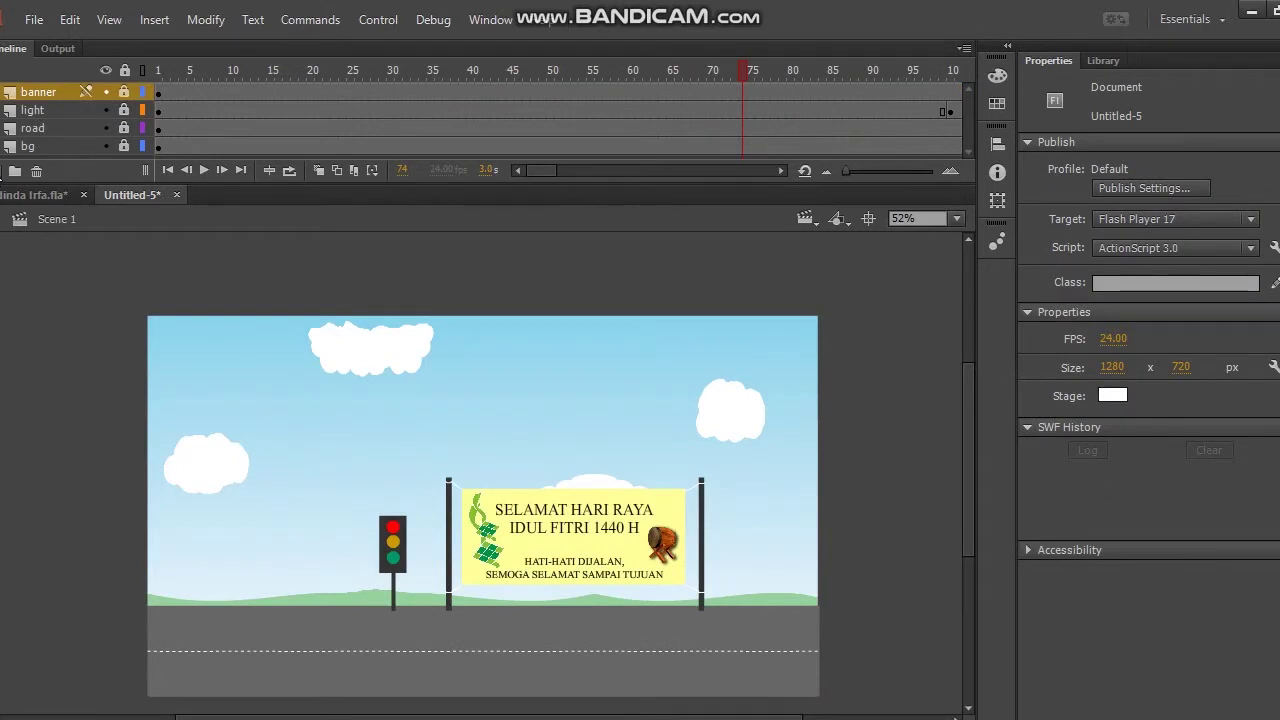
Add a new layer above the banner layer and name it "car"
{"action": "left_click", "coordinate": [3, 171]}
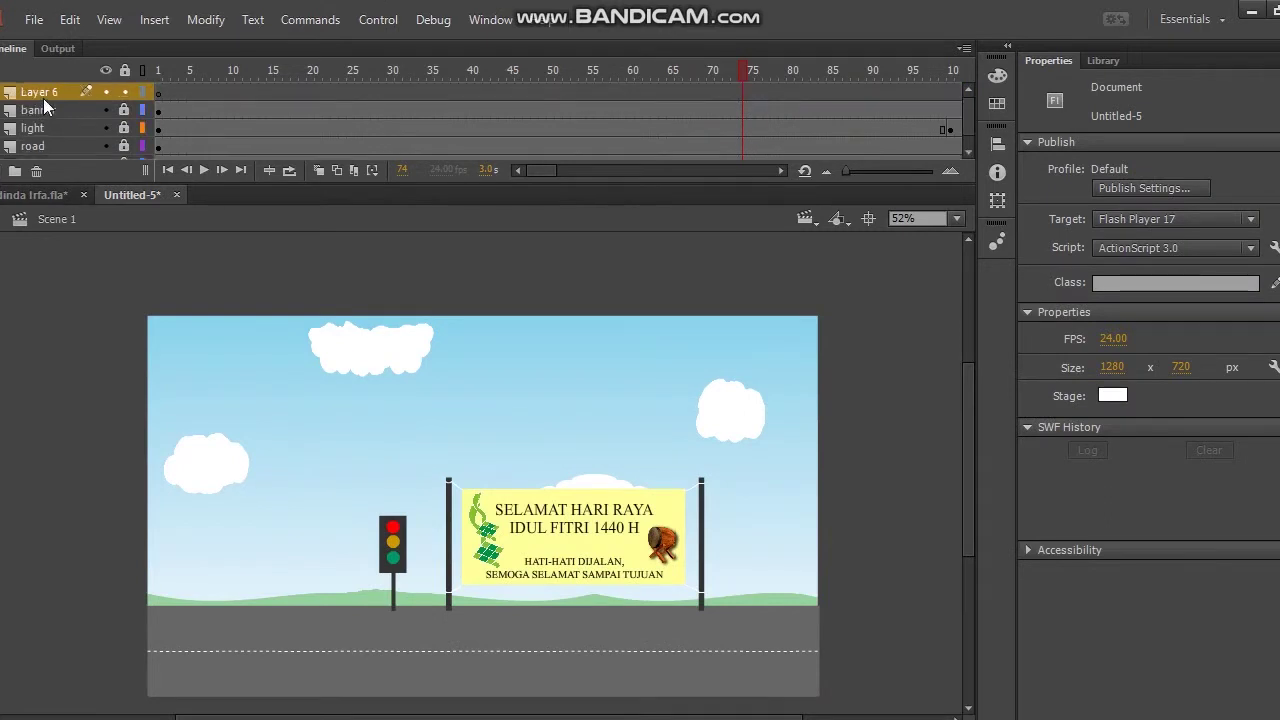
{"action": "left_click", "coordinate": [40, 91]}
{"action": "double_click", "coordinate": [40, 91]}
{"action": "type", "text": "ca"}
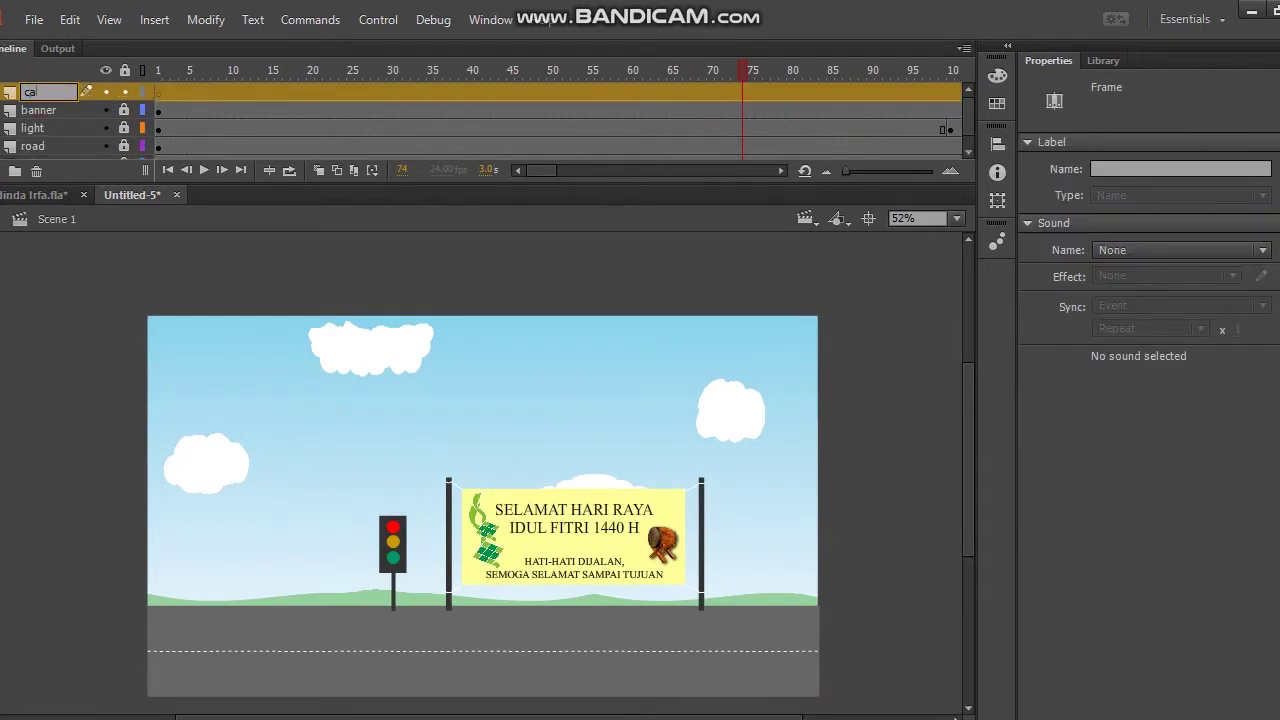
{"action": "type", "text": "r"}
Import the red car image Lidox977T.png from Documents onto the stage without replacing the existing library items
{"action": "left_click", "coordinate": [32, 22]}
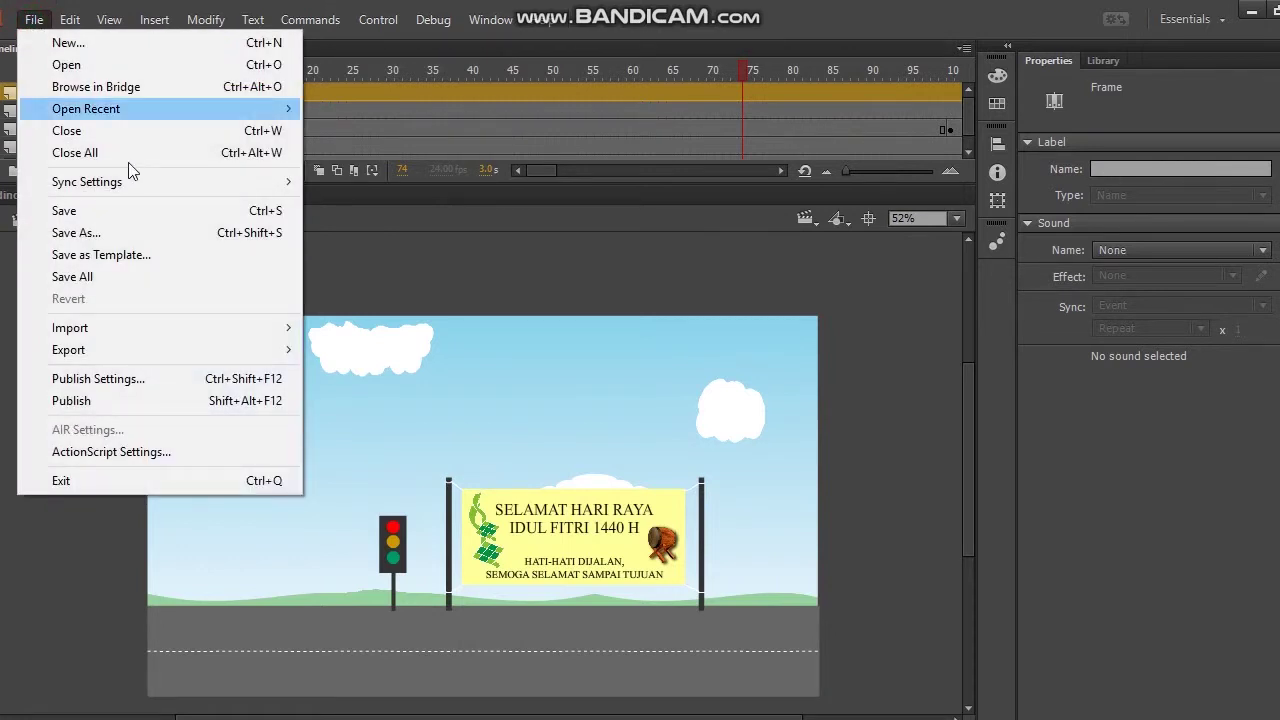
{"action": "mouse_move", "coordinate": [90, 349]}
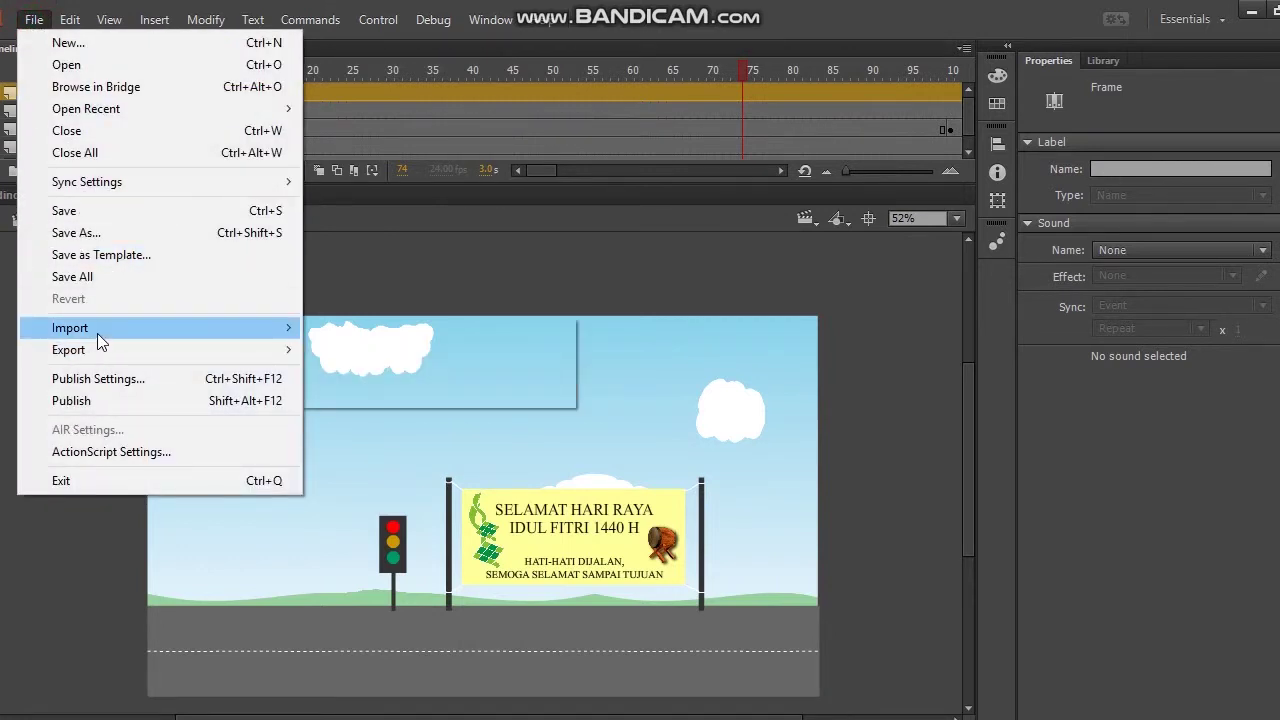
{"action": "mouse_move", "coordinate": [200, 328]}
{"action": "left_click", "coordinate": [317, 328]}
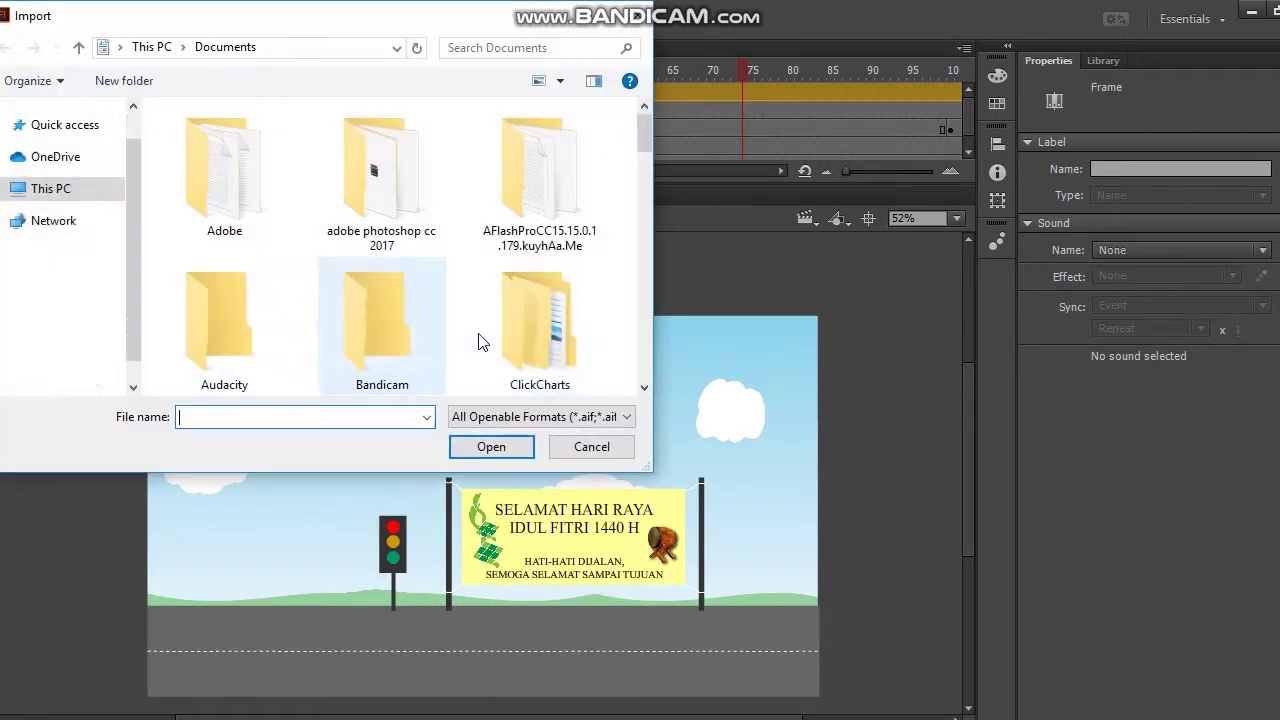
{"action": "scroll", "coordinate": [488, 343], "scroll_direction": "down", "scroll_amount": 5}
{"action": "scroll", "coordinate": [488, 343], "scroll_direction": "down", "scroll_amount": 5}
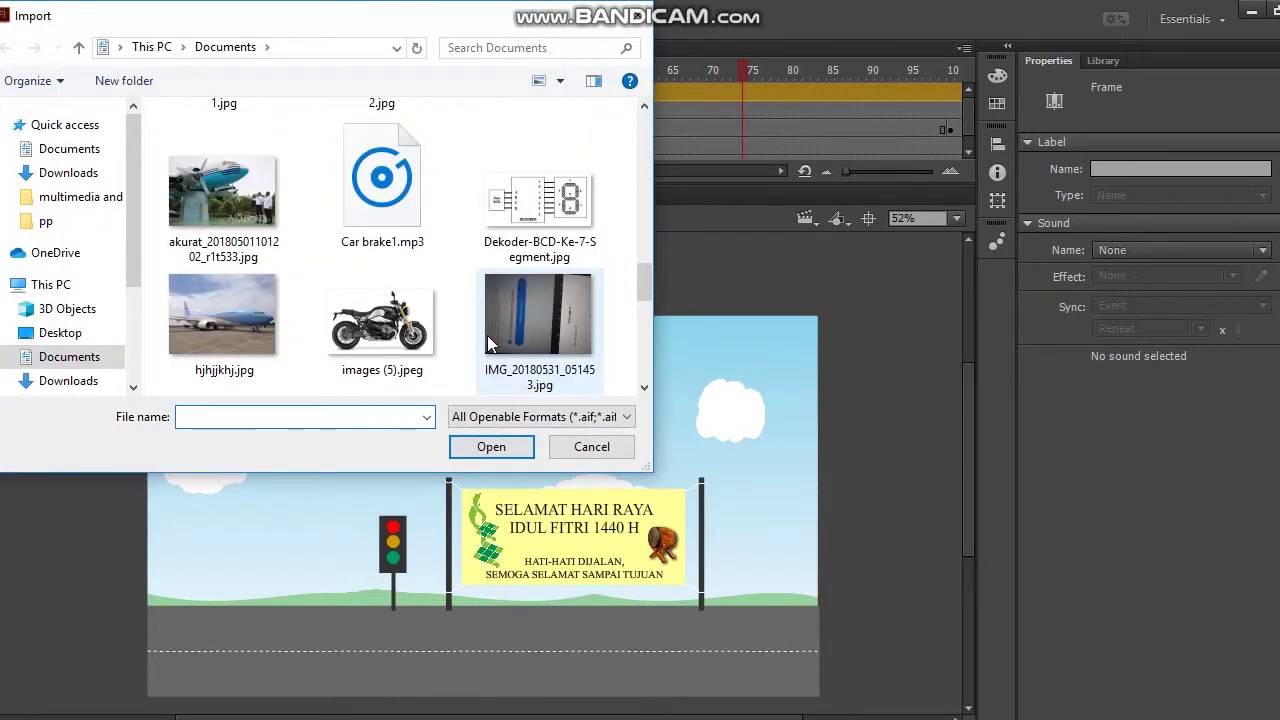
{"action": "scroll", "coordinate": [488, 343], "scroll_direction": "up", "scroll_amount": 3}
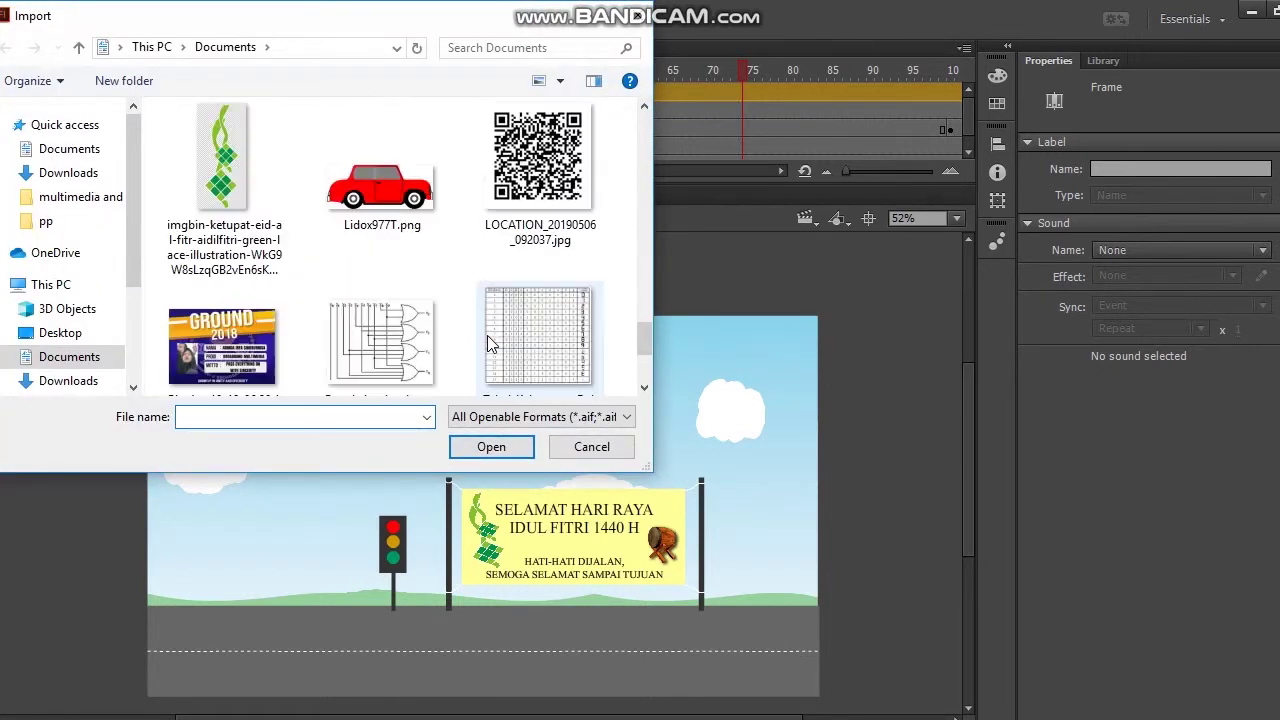
{"action": "left_click", "coordinate": [412, 190]}
{"action": "double_click", "coordinate": [410, 184]}
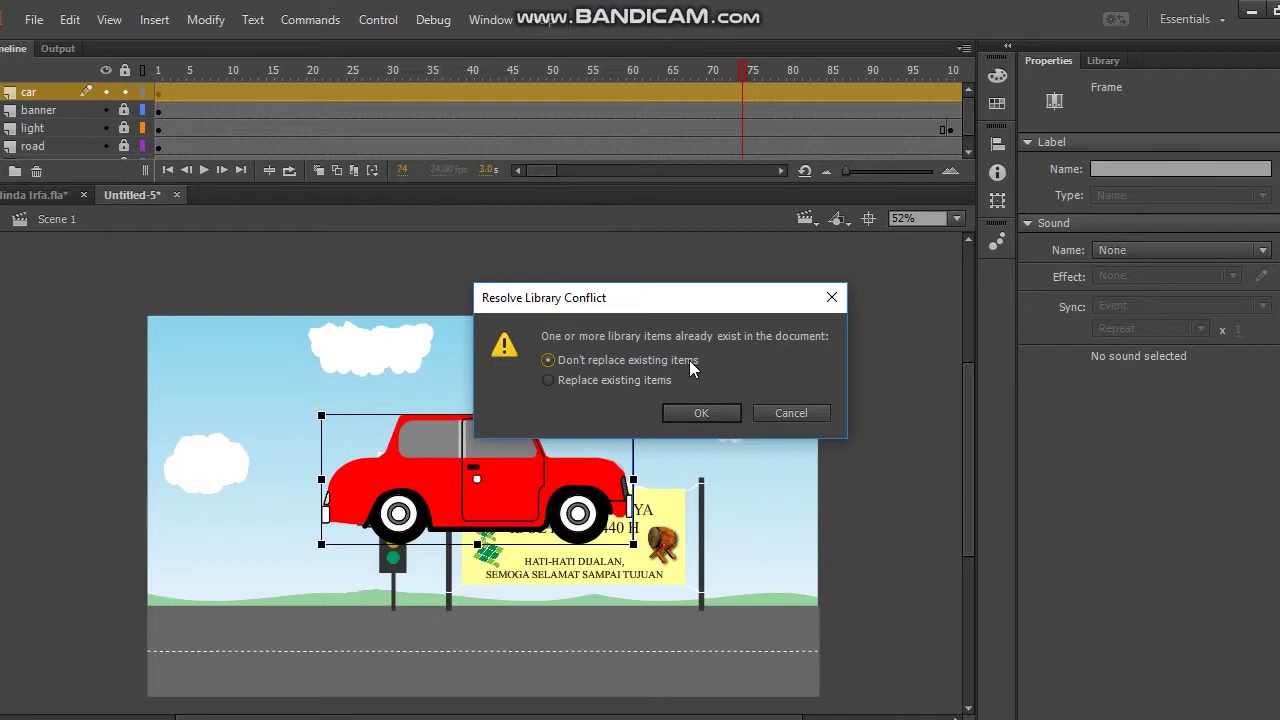
{"action": "key", "text": "Return"}
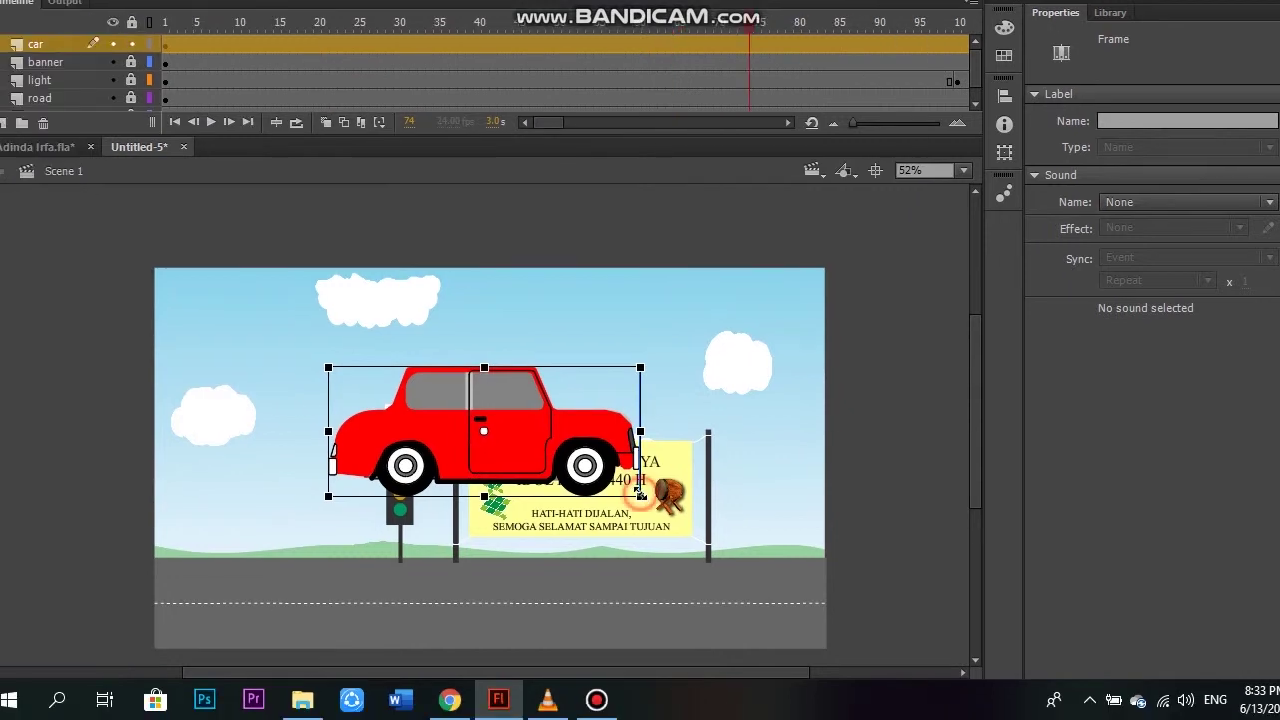
Scale the car down to about 361 by 158 px and place it off the stage's left edge at road level
{"action": "left_click_drag", "start_coordinate": [569, 513], "coordinate": [508, 488]}
{"action": "left_click_drag", "start_coordinate": [594, 471], "coordinate": [592, 471]}
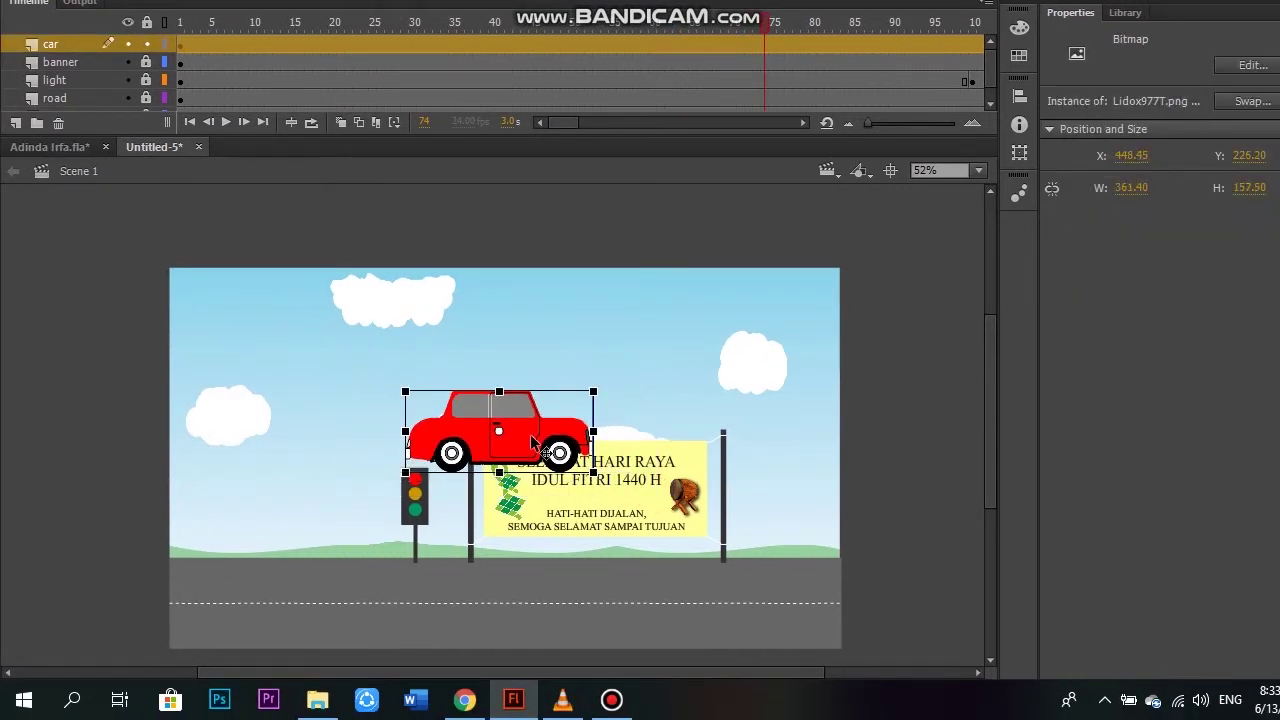
{"action": "left_click_drag", "start_coordinate": [531, 444], "coordinate": [86, 553]}
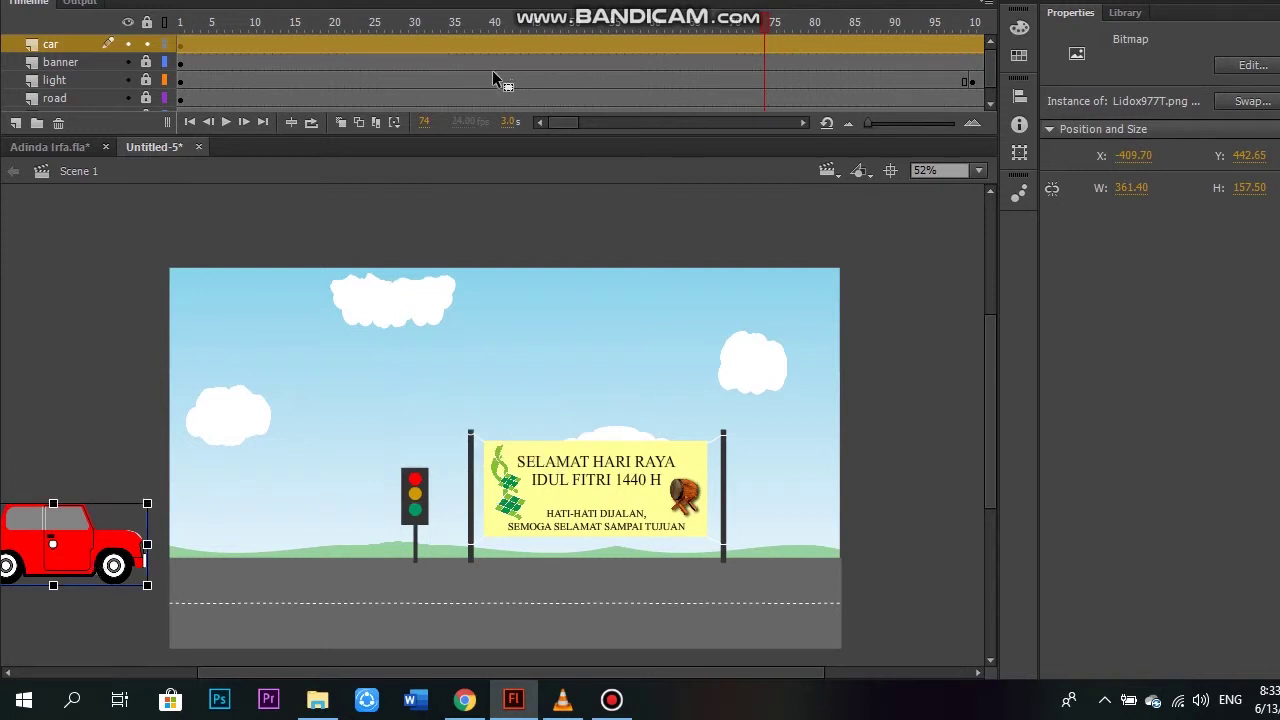
Insert a keyframe at frame 50 of the car layer
{"action": "left_click", "coordinate": [574, 44]}
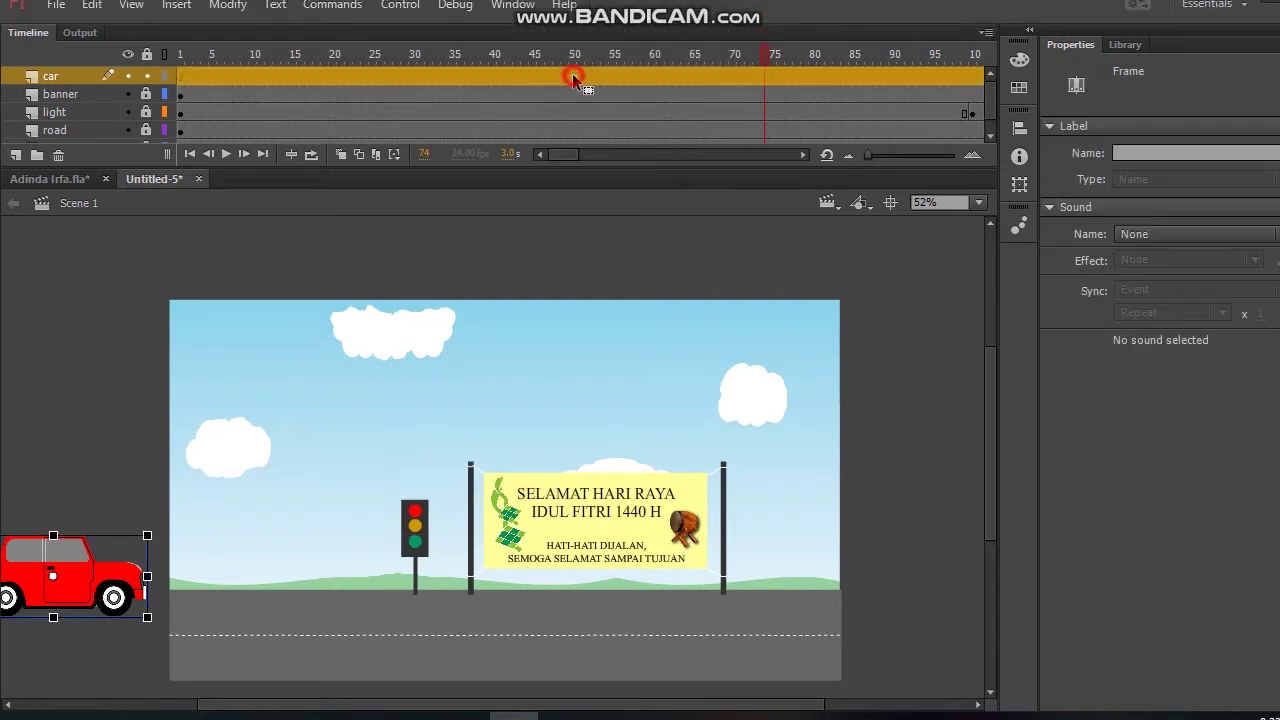
{"action": "right_click", "coordinate": [579, 44]}
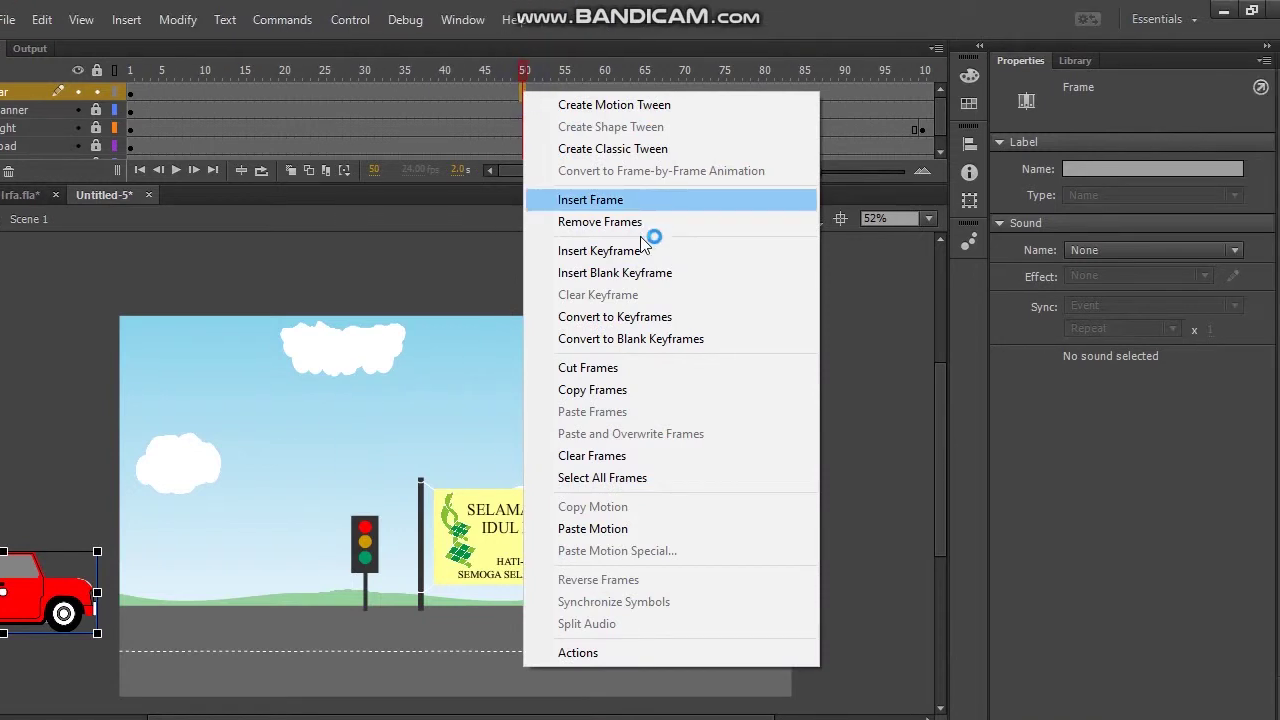
{"action": "left_click", "coordinate": [690, 240]}
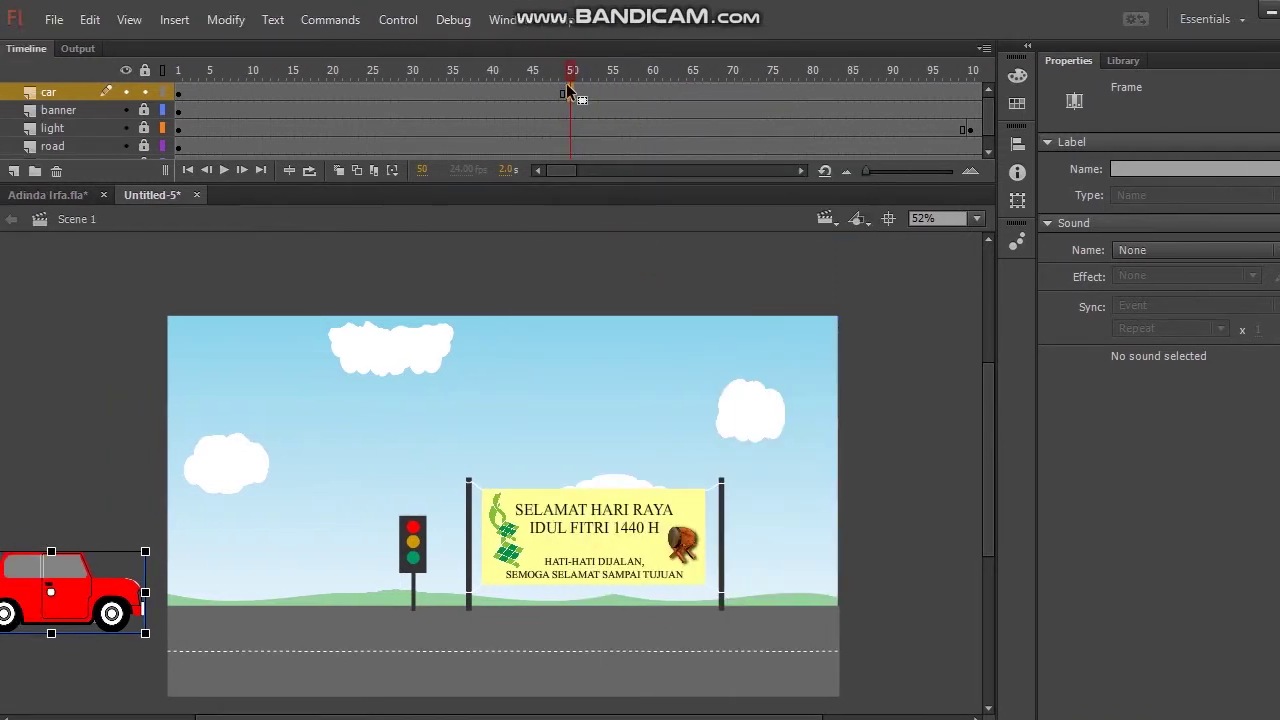
With frame 49 current, move the car horizontally onto the road to X about 66, just before the traffic light
{"action": "left_click", "coordinate": [178, 92]}
{"action": "left_click", "coordinate": [562, 92]}
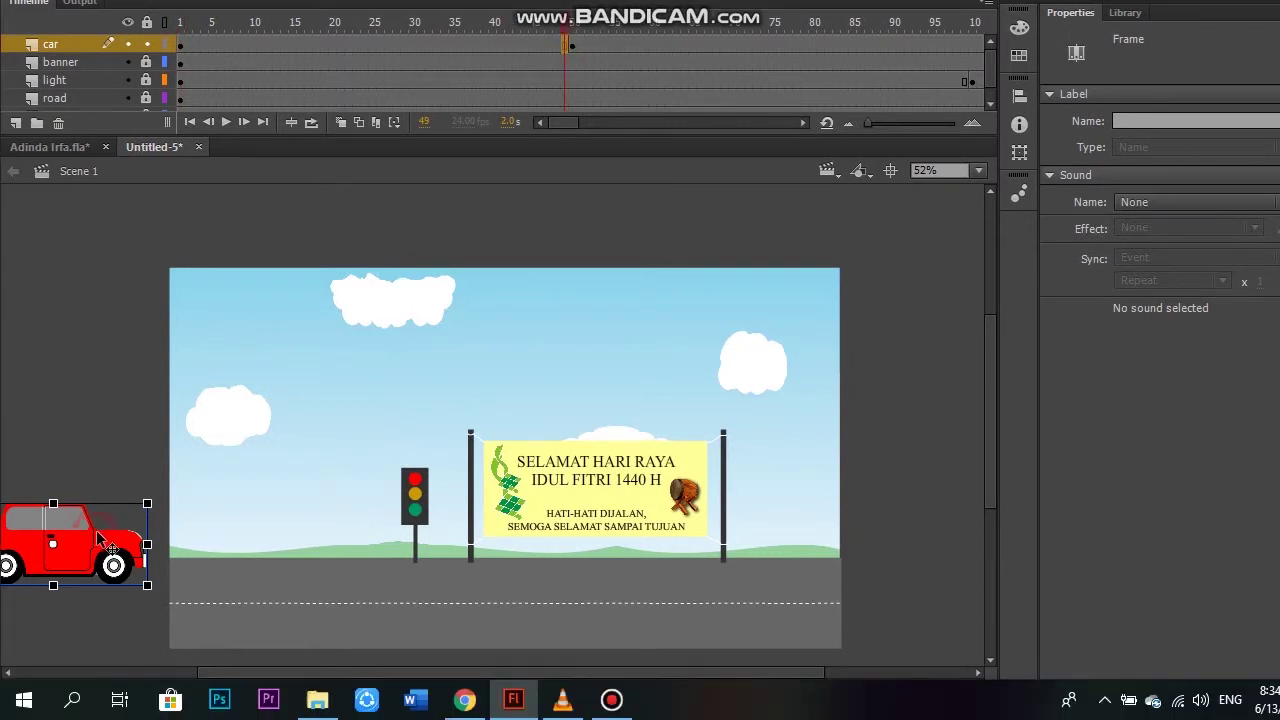
{"action": "left_click_drag", "start_coordinate": [104, 585], "coordinate": [202, 585]}
{"action": "left_click_drag", "start_coordinate": [203, 536], "coordinate": [344, 540]}
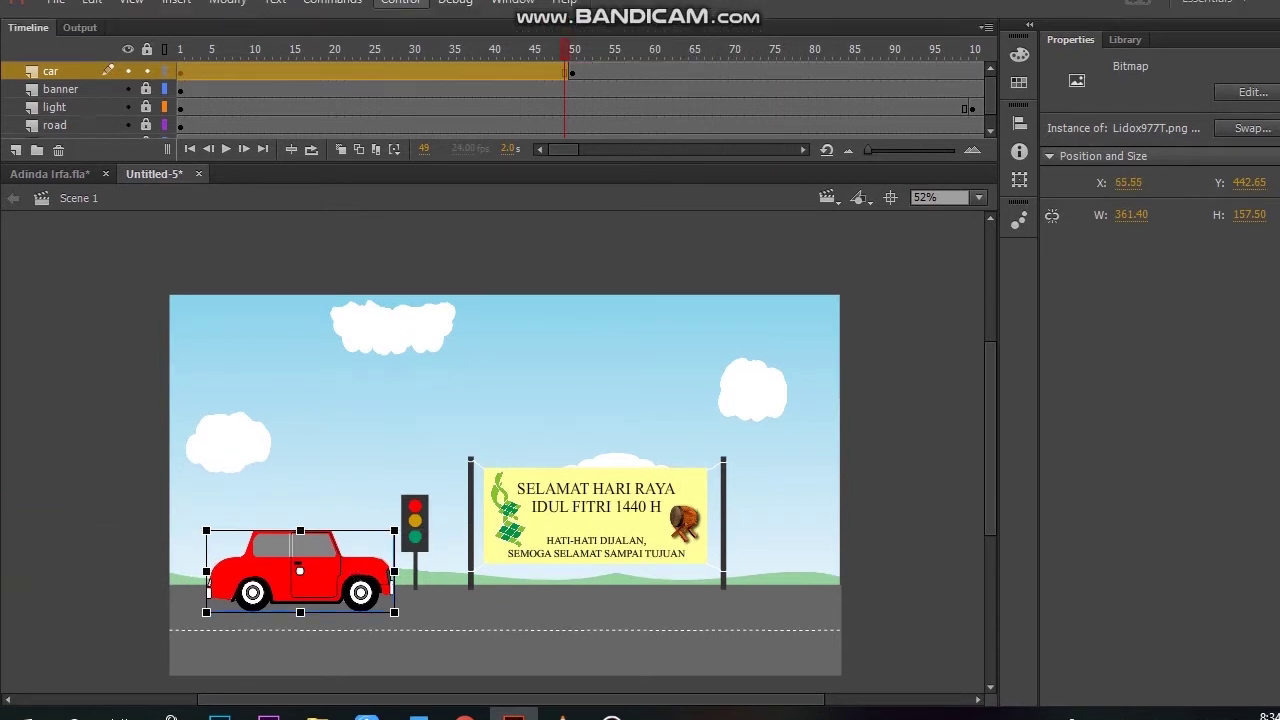
Create a classic tween on the car layer's span before frame 50 and check its first and last frames
{"action": "right_click", "coordinate": [408, 67]}
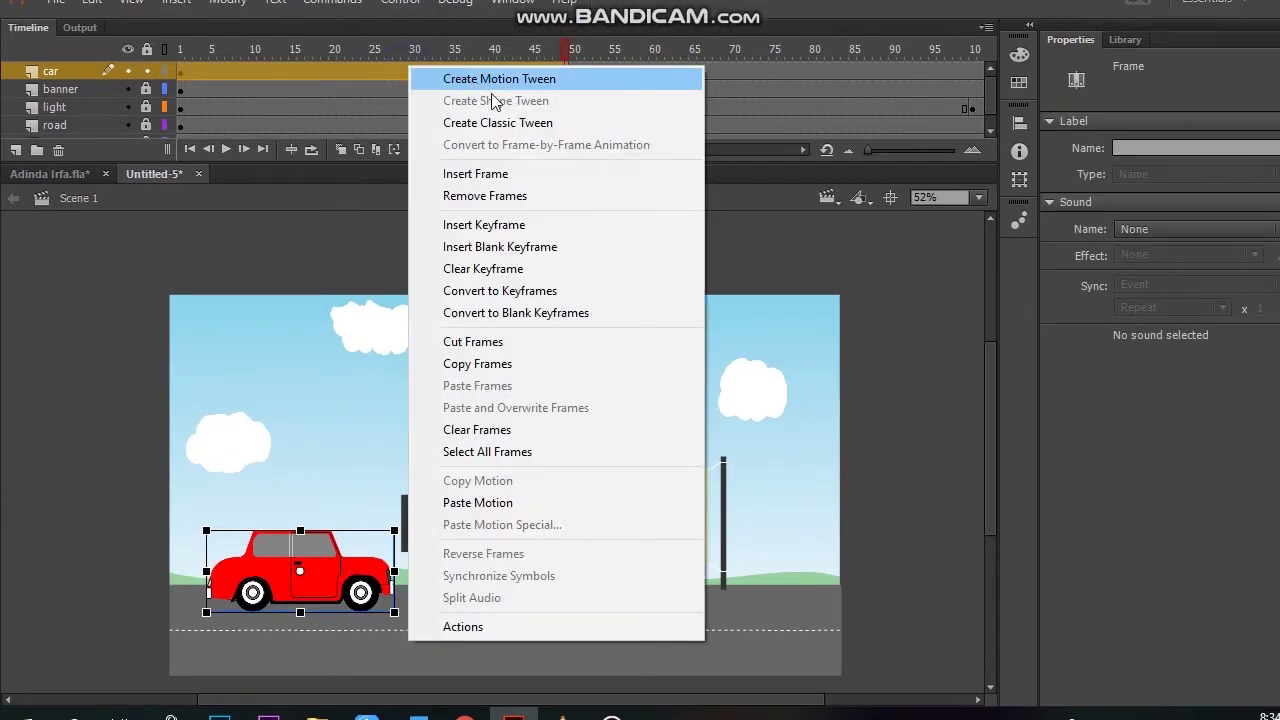
{"action": "left_click", "coordinate": [498, 122]}
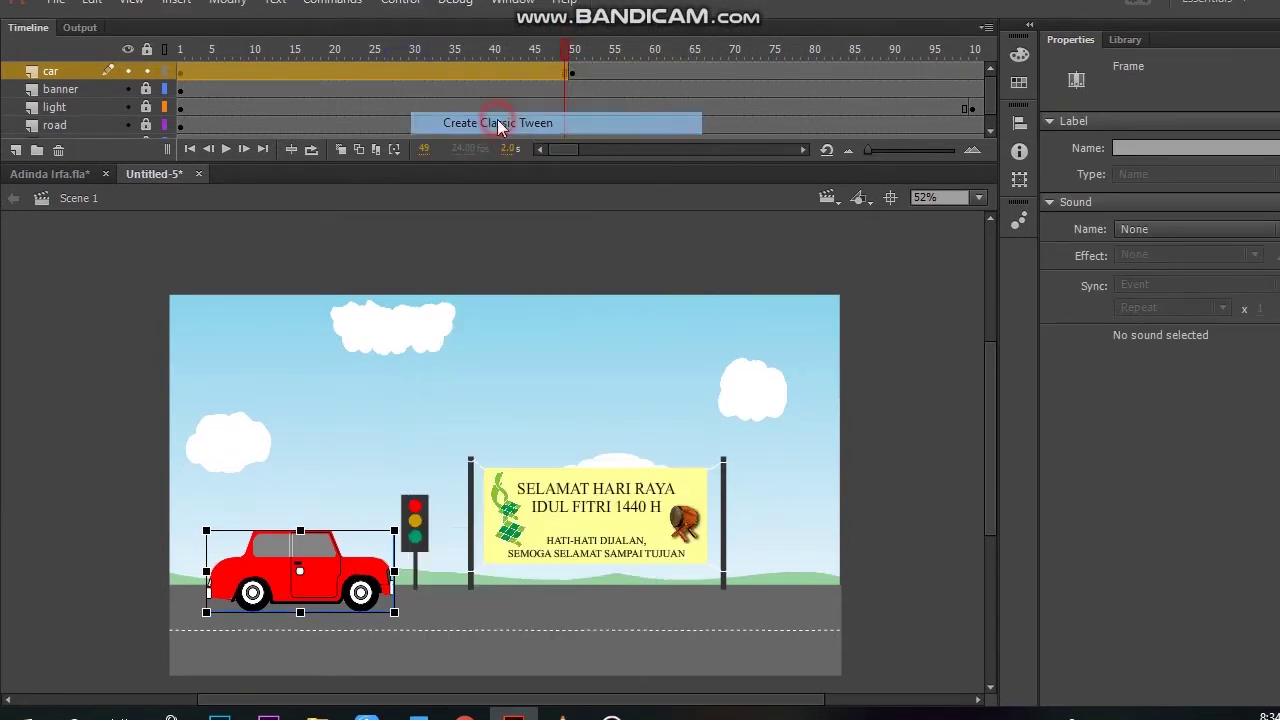
{"action": "left_click", "coordinate": [180, 75]}
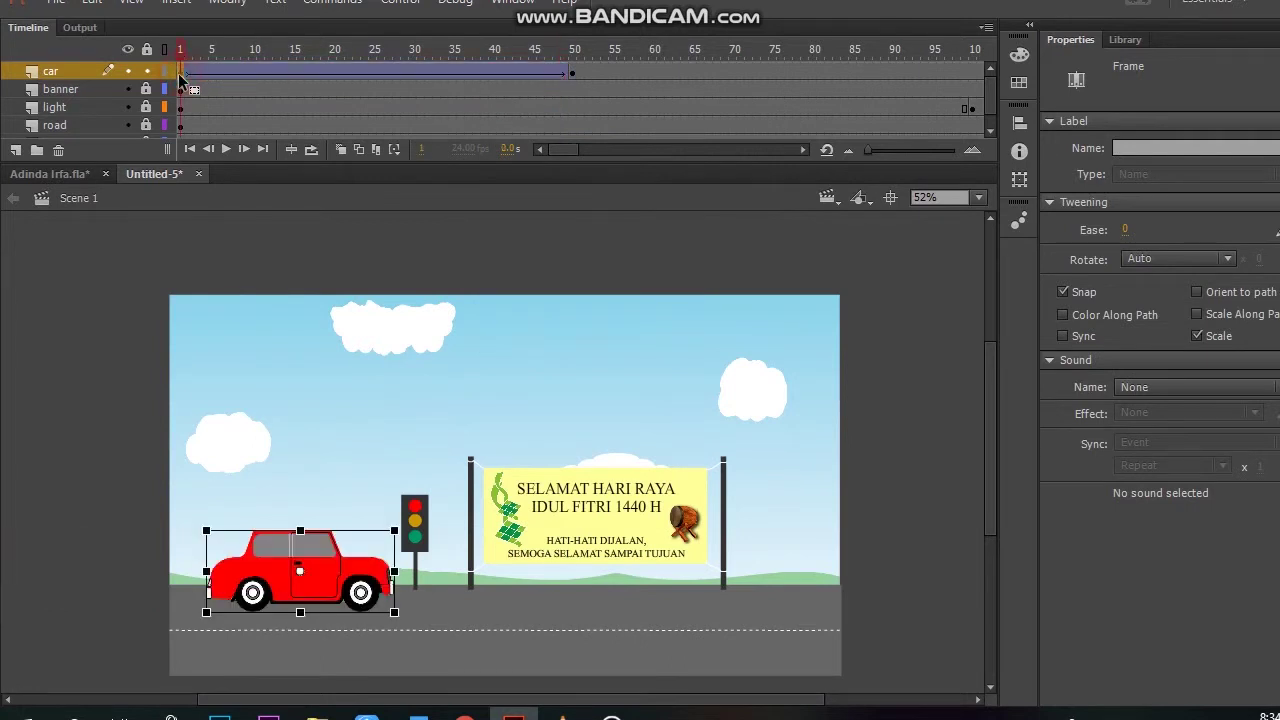
{"action": "left_click", "coordinate": [565, 73]}
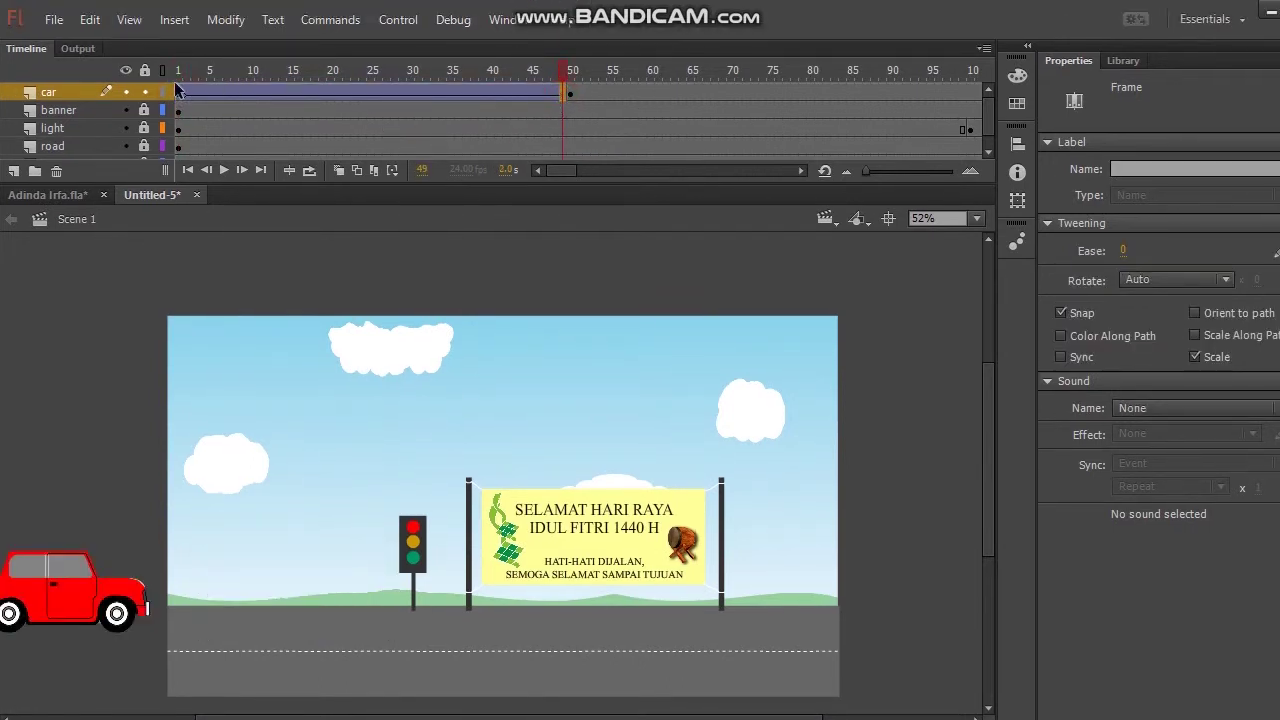
At frame 1, move the car horizontally off the stage's left edge, to X about -264
{"action": "left_click", "coordinate": [184, 95]}
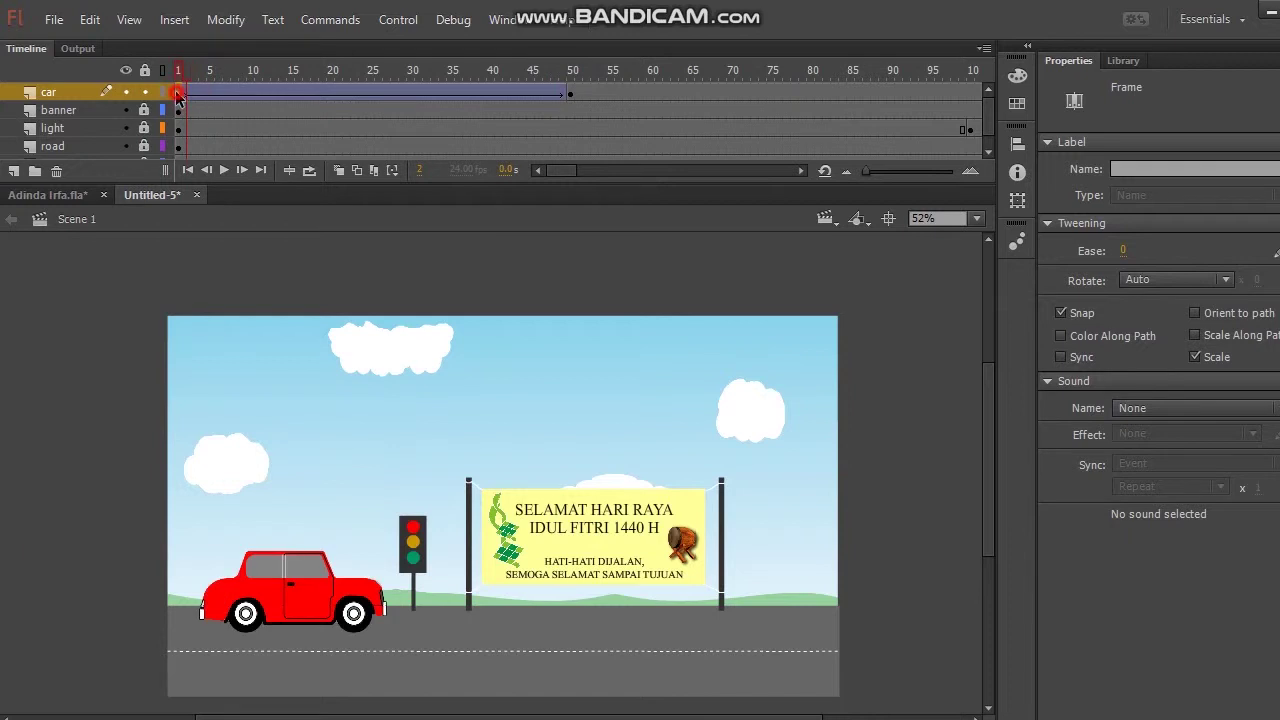
{"action": "left_click", "coordinate": [178, 93]}
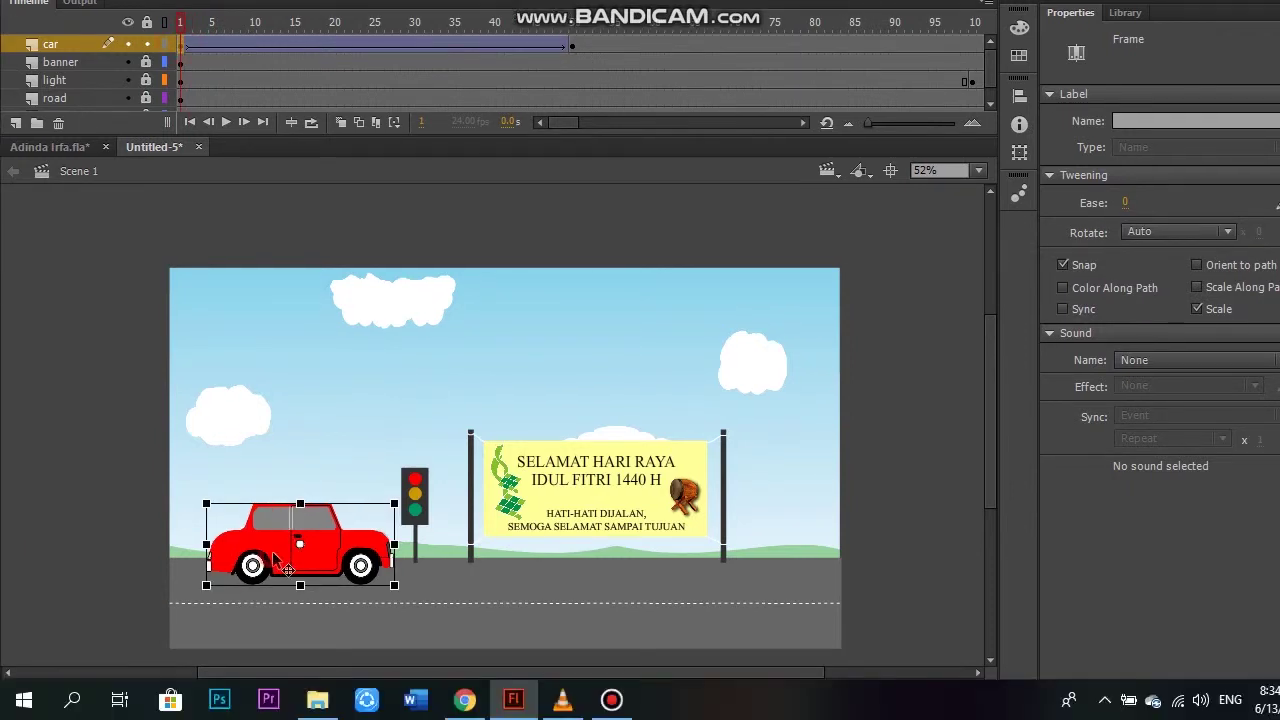
{"action": "left_click_drag", "start_coordinate": [278, 611], "coordinate": [111, 616]}
{"action": "left_click_drag", "start_coordinate": [97, 556], "coordinate": [8, 560]}
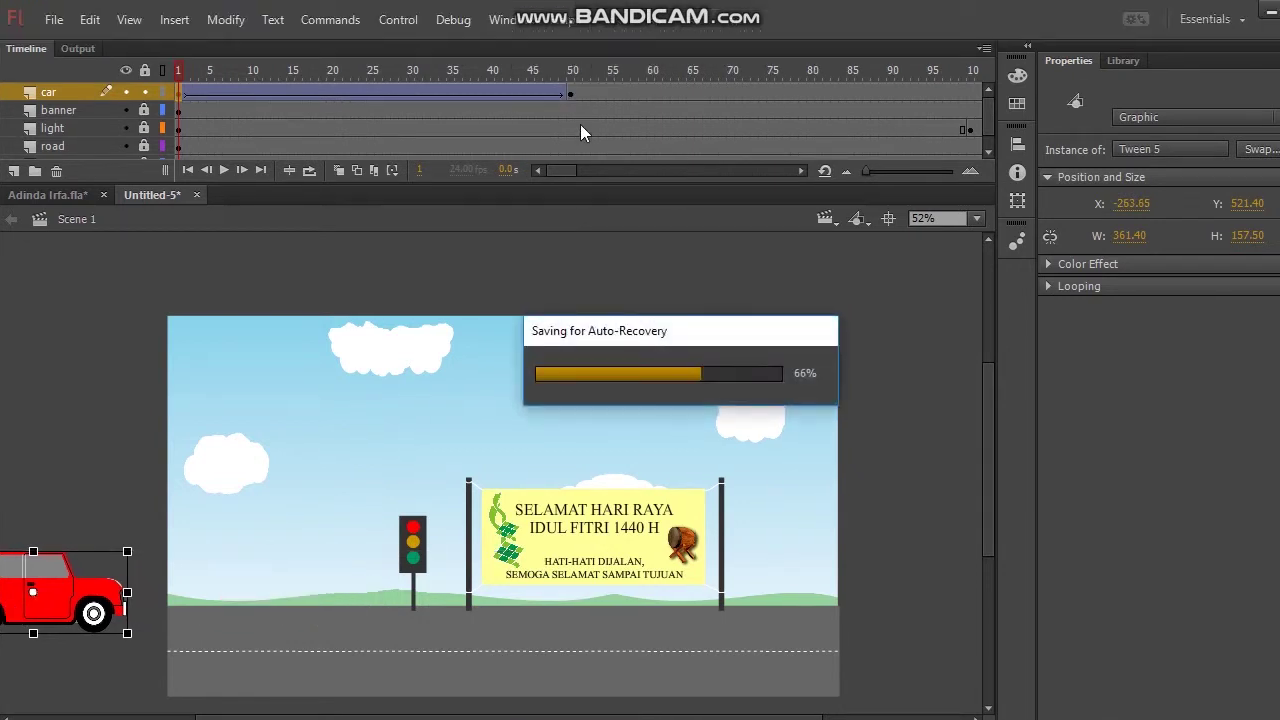
At frame 49, move the car horizontally onto the road to X about 244, just left of the traffic light
{"action": "left_click", "coordinate": [563, 93]}
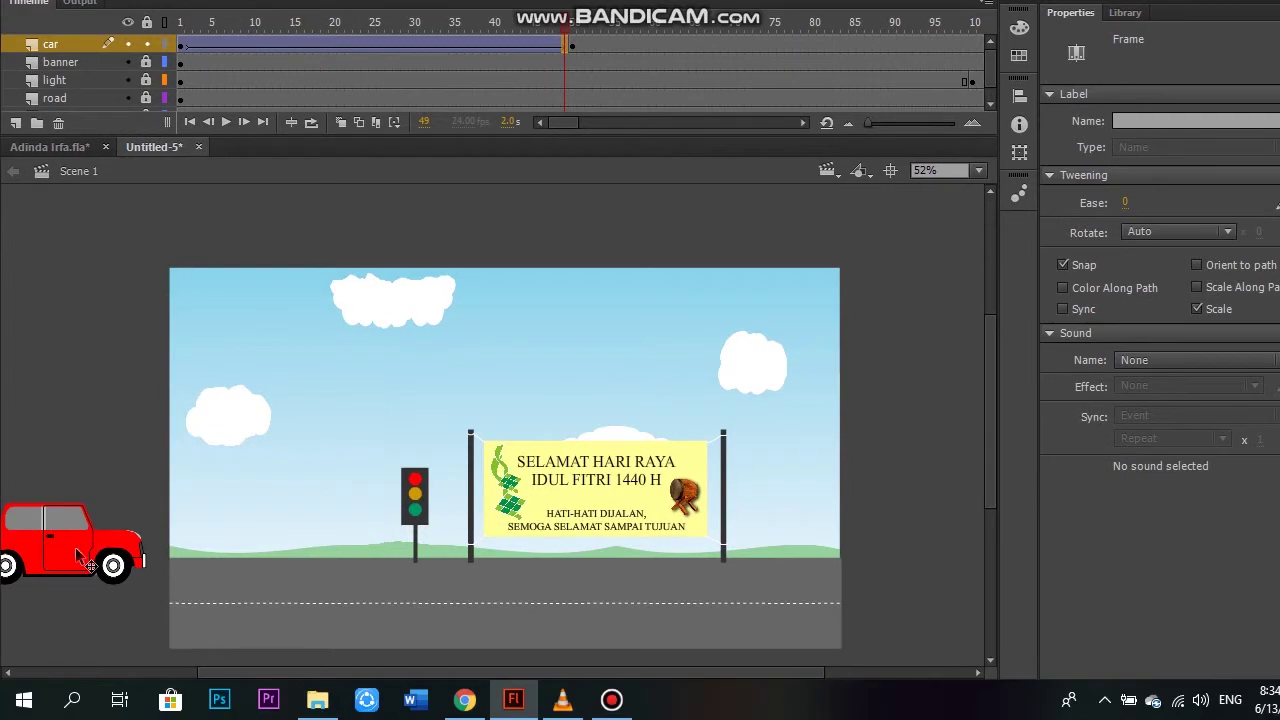
{"action": "left_click_drag", "start_coordinate": [91, 604], "coordinate": [311, 604]}
{"action": "left_click_drag", "start_coordinate": [312, 546], "coordinate": [319, 545]}
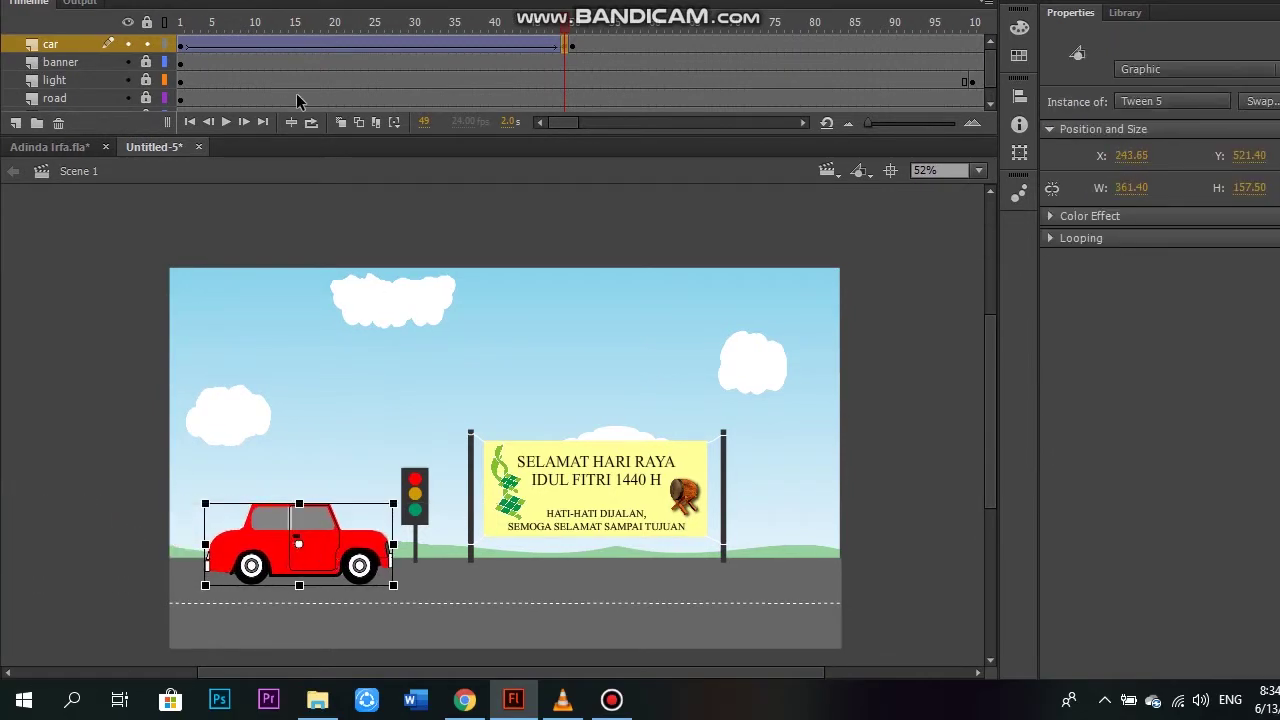
Play the timeline from frame 1 to check the car's movement, and pause it past frame 50
{"action": "left_click", "coordinate": [181, 50]}
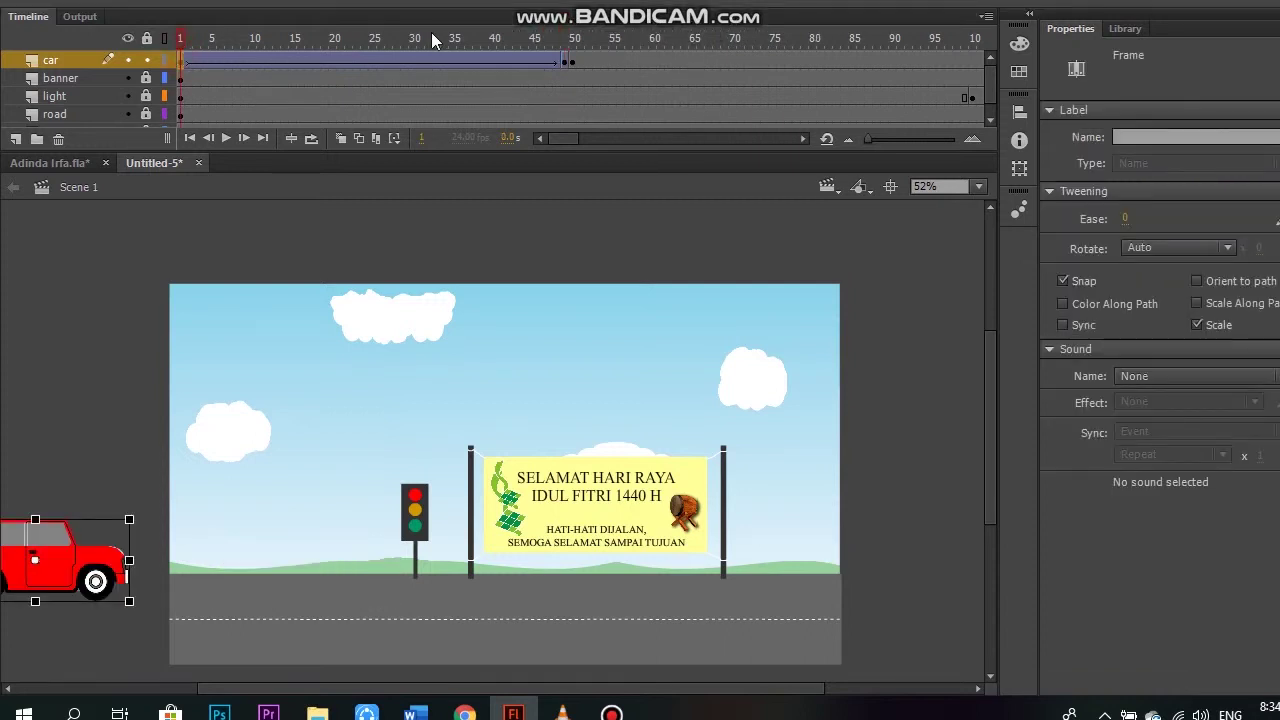
{"action": "left_click", "coordinate": [560, 62]}
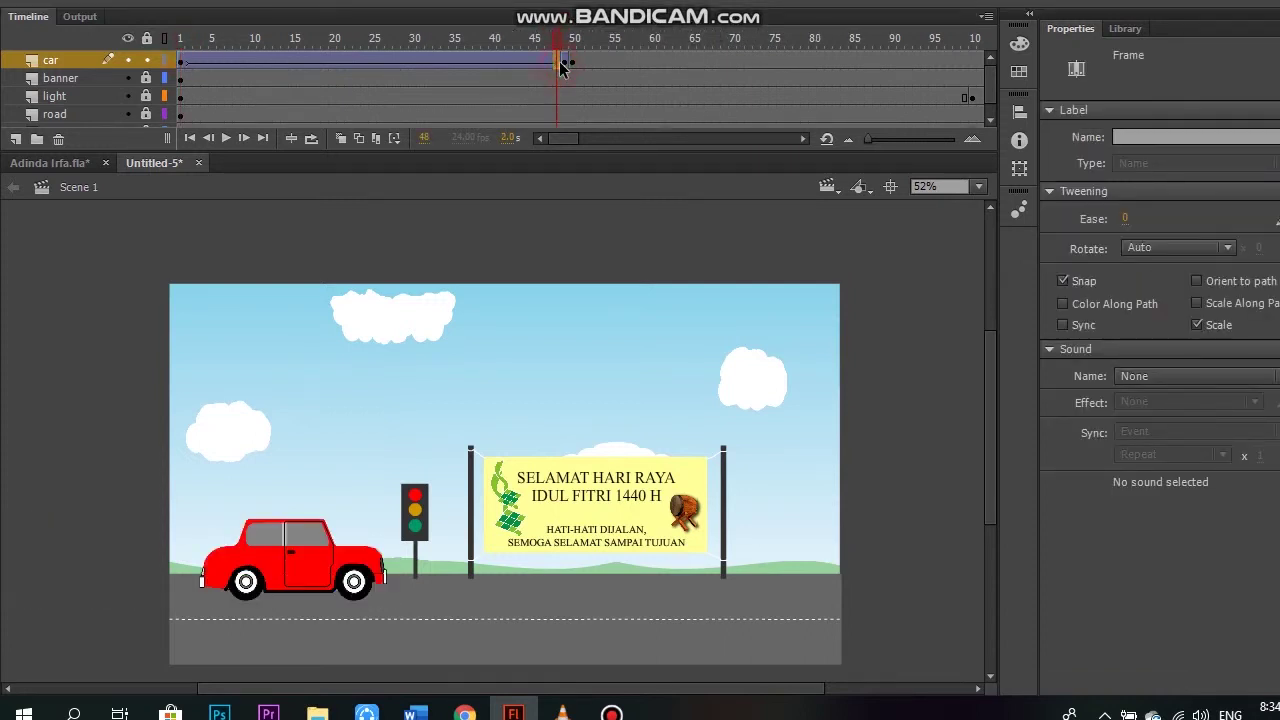
{"action": "left_click", "coordinate": [181, 67]}
{"action": "left_click", "coordinate": [224, 139]}
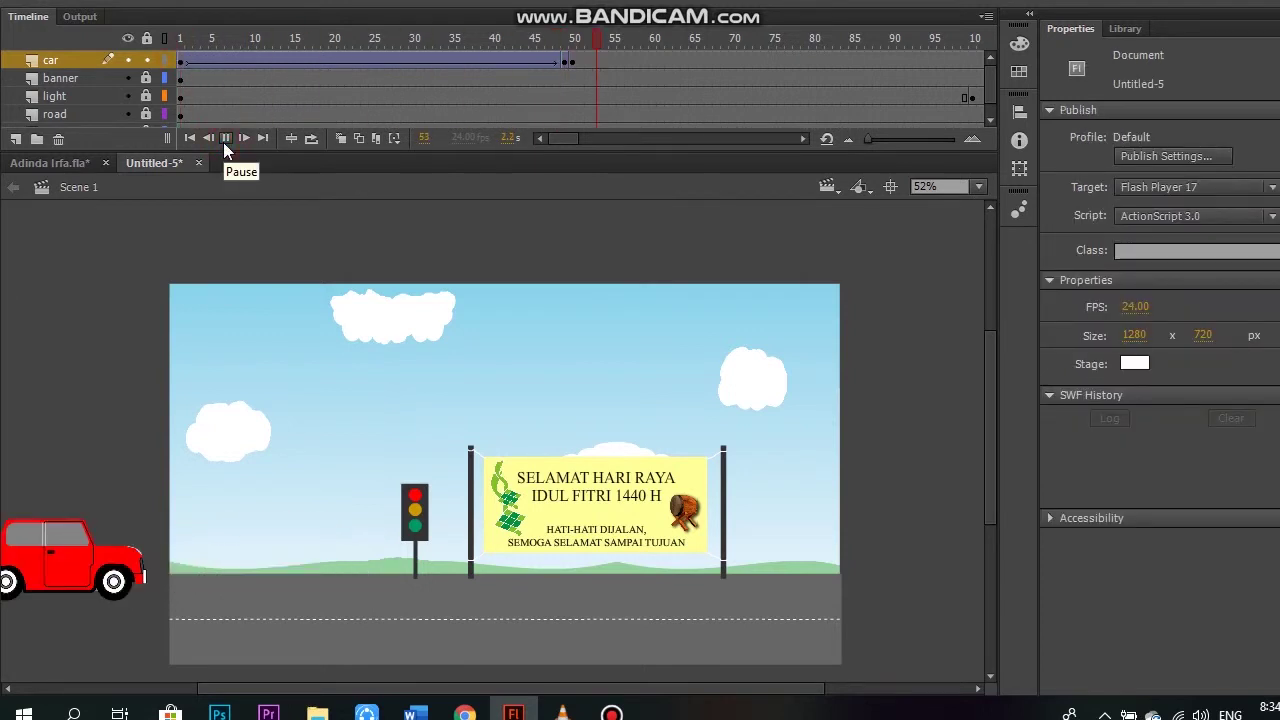
{"action": "left_click", "coordinate": [225, 139]}
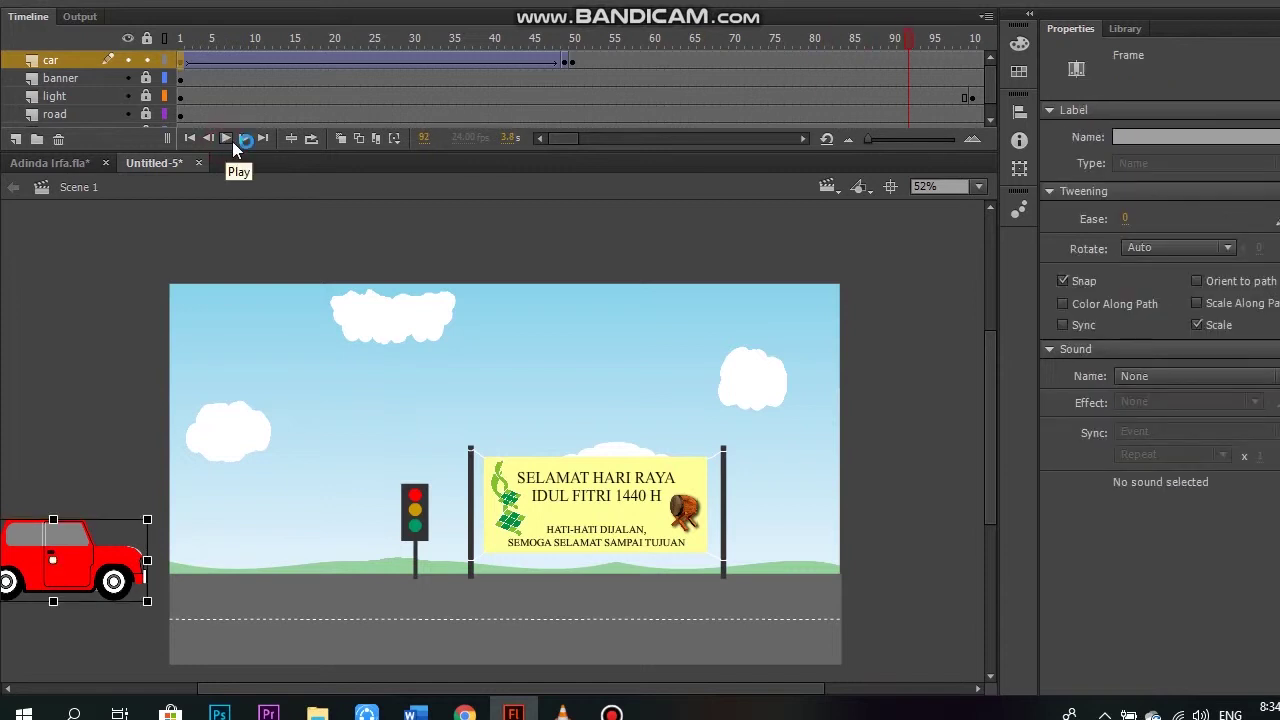
At frame 50, move the car onto the road to X about 239 and compare its position with frame 49
{"action": "left_click", "coordinate": [563, 60]}
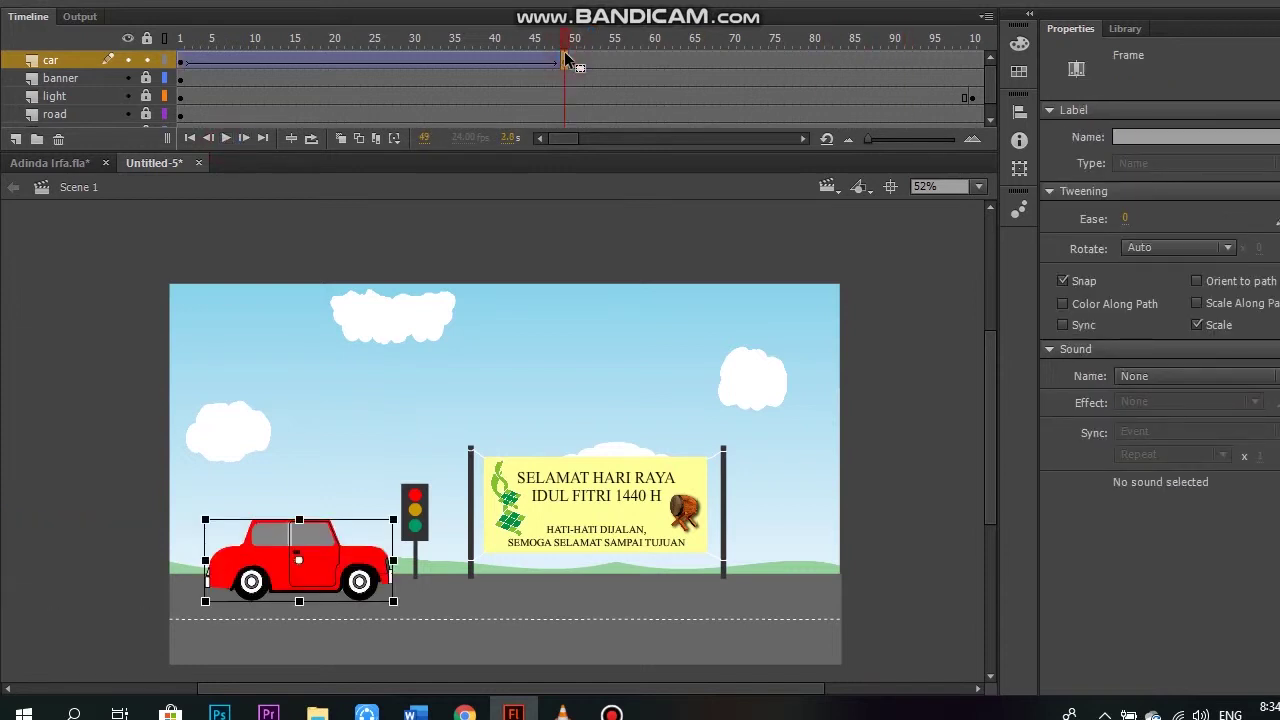
{"action": "left_click", "coordinate": [572, 60]}
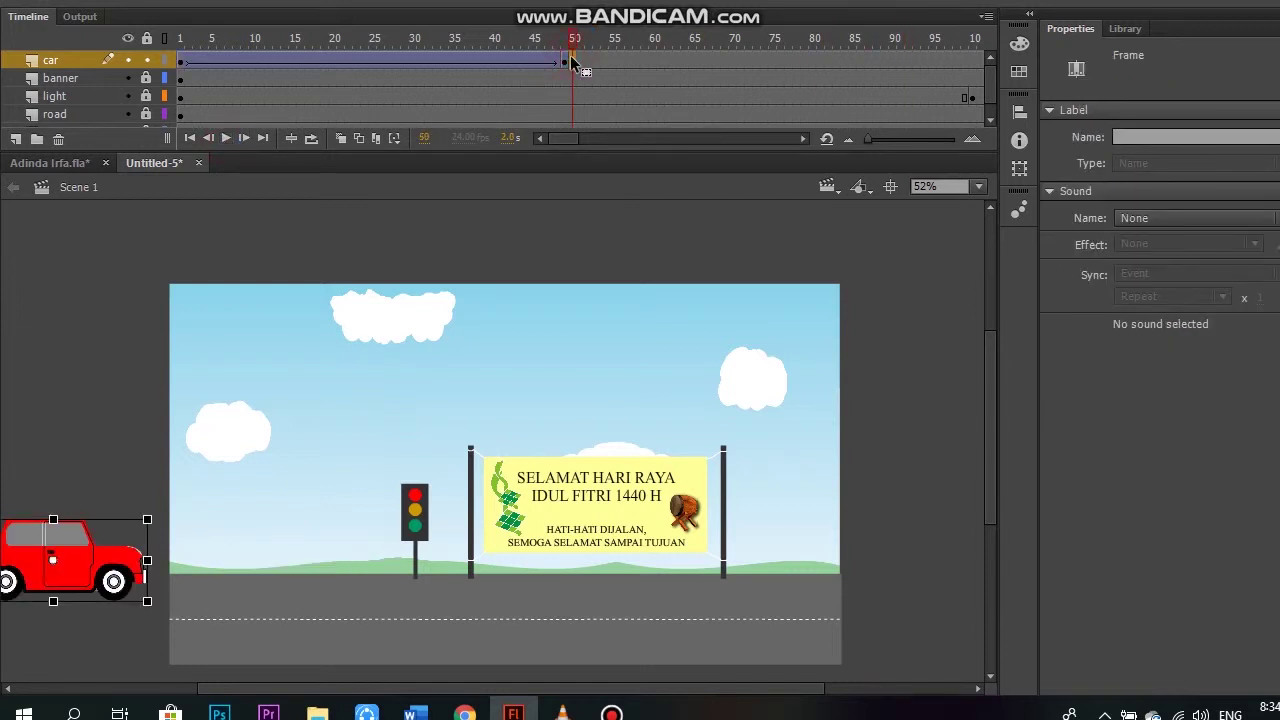
{"action": "left_click", "coordinate": [564, 58]}
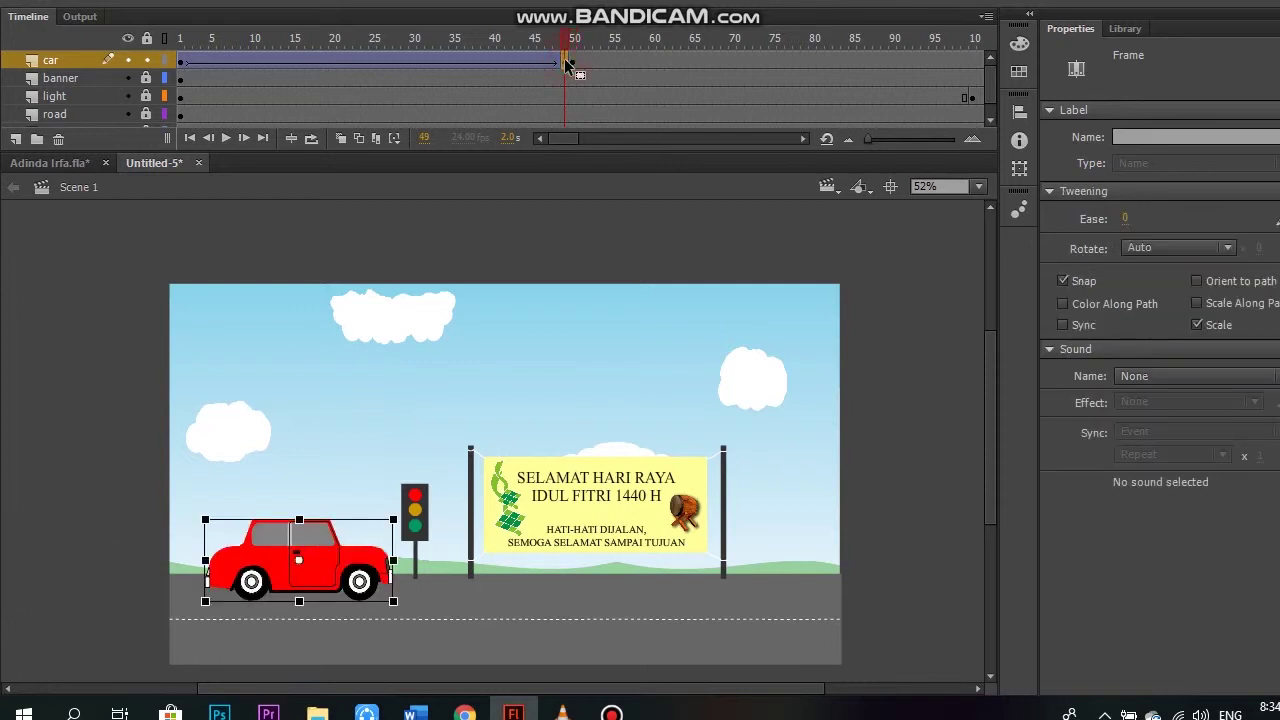
{"action": "left_click", "coordinate": [572, 60]}
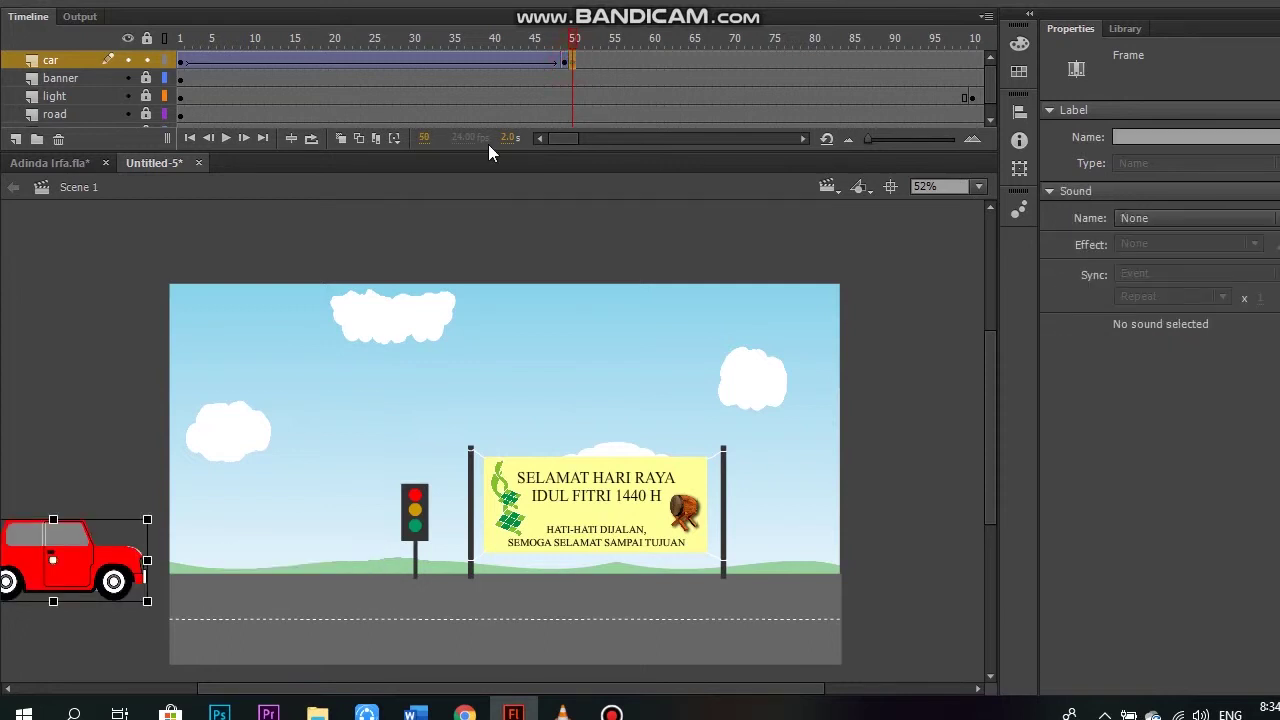
{"action": "left_click_drag", "start_coordinate": [80, 540], "coordinate": [324, 534]}
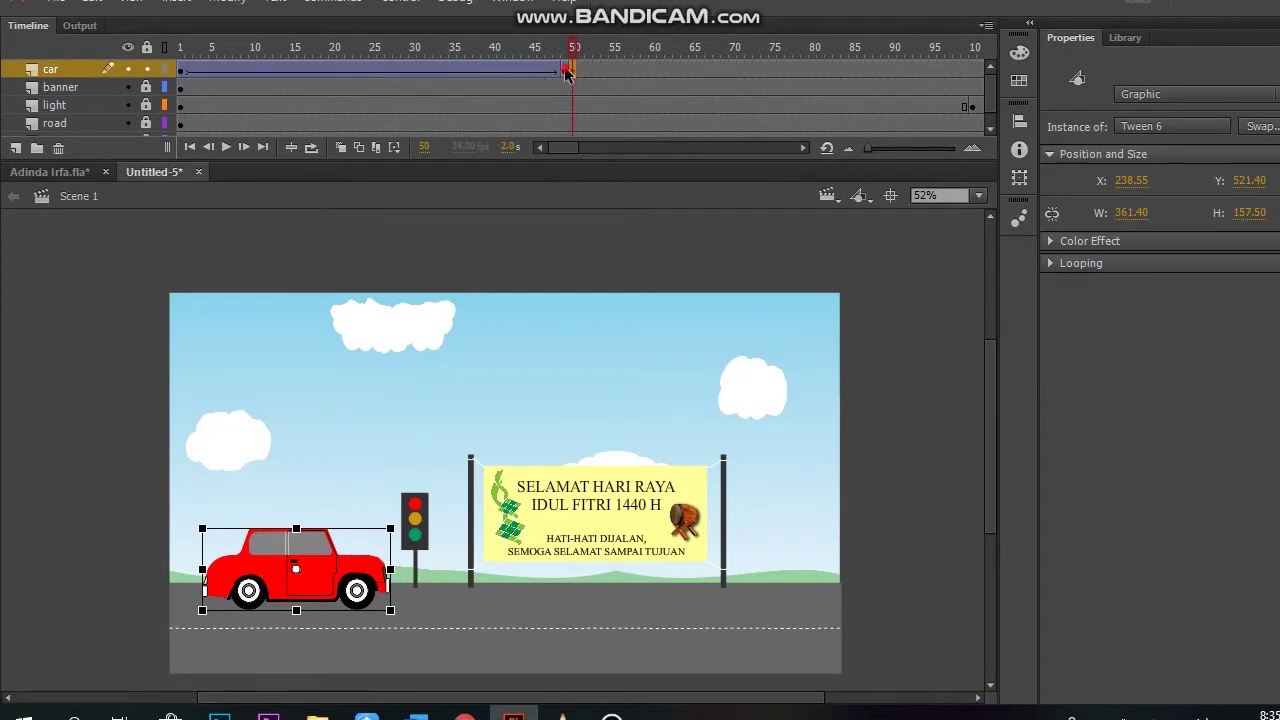
{"action": "left_click", "coordinate": [566, 73]}
{"action": "left_click", "coordinate": [571, 72]}
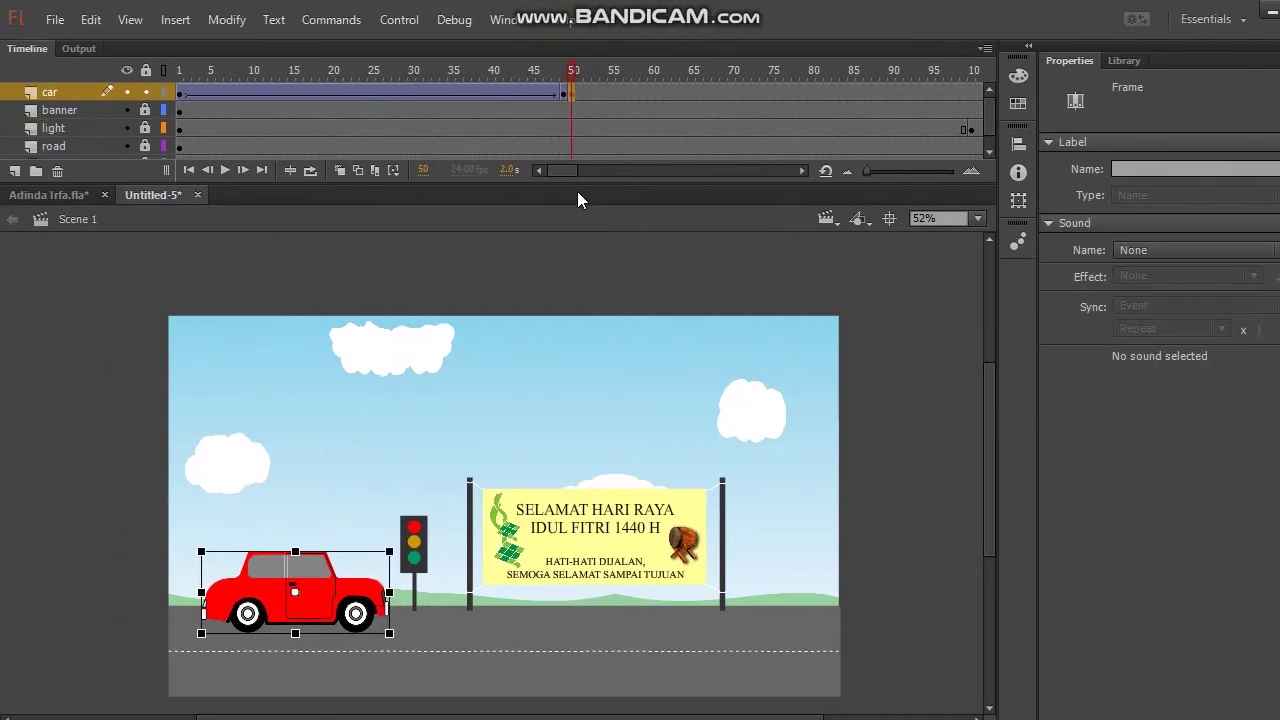
Try inserting a keyframe at frame 130 of the car layer
{"action": "mouse_move", "coordinate": [571, 171]}
{"action": "left_mouse_down"}
{"action": "mouse_move", "coordinate": [606, 173]}
{"action": "mouse_move", "coordinate": [585, 175]}
{"action": "left_mouse_up"}
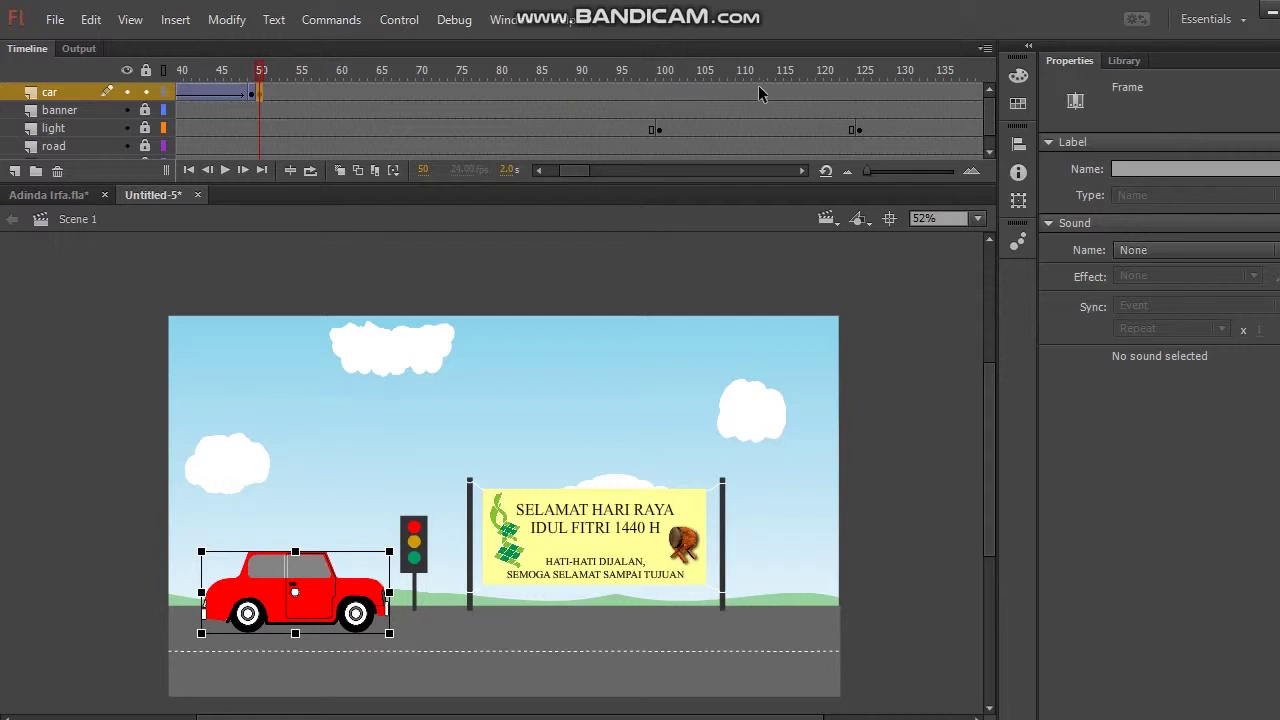
{"action": "left_click", "coordinate": [899, 92]}
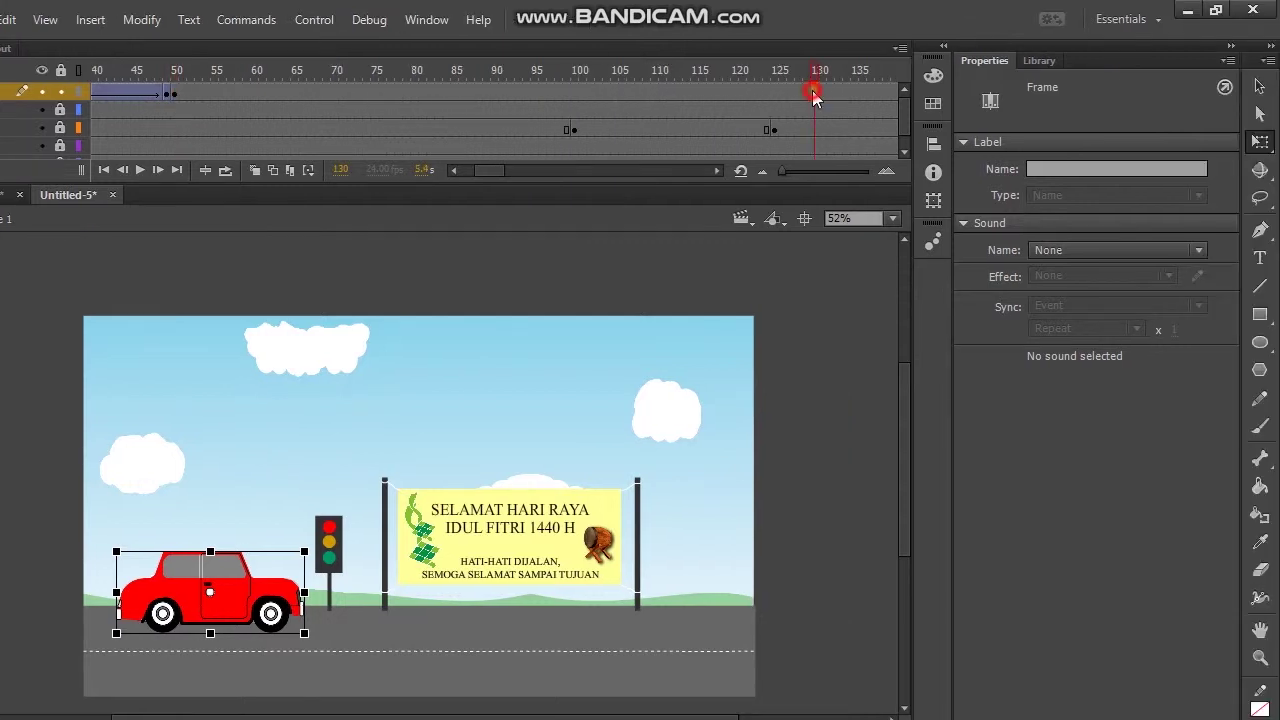
{"action": "right_click", "coordinate": [899, 92]}
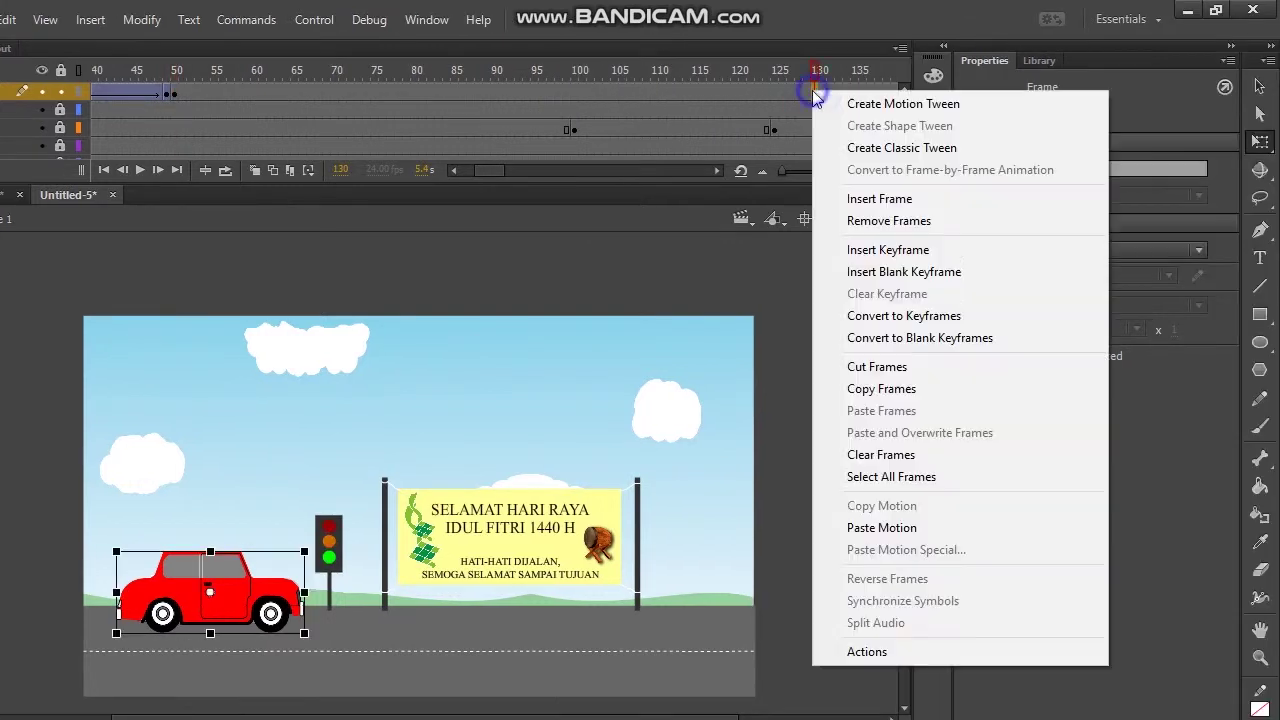
{"action": "left_click", "coordinate": [886, 251]}
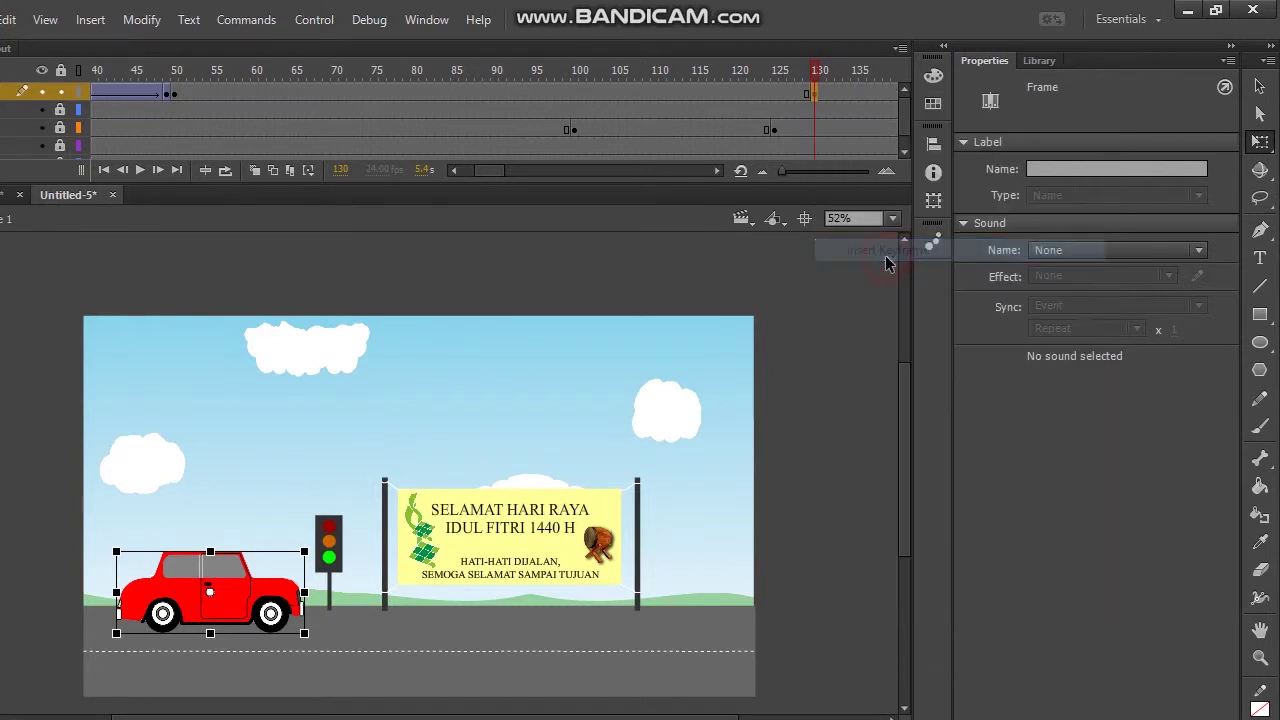
{"action": "left_click", "coordinate": [809, 95]}
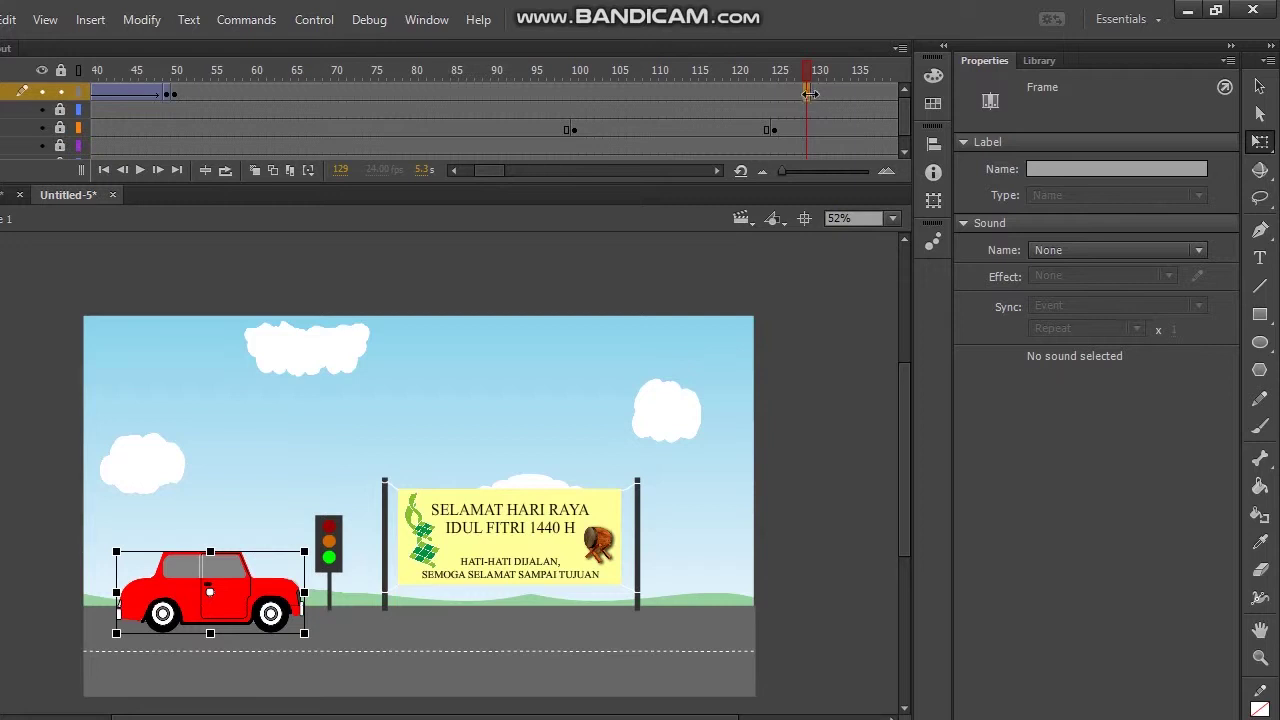
{"action": "left_click", "coordinate": [810, 94]}
Insert a keyframe at frame 125 of the car layer, and select the layer's last frame, 205
{"action": "left_click", "coordinate": [775, 91]}
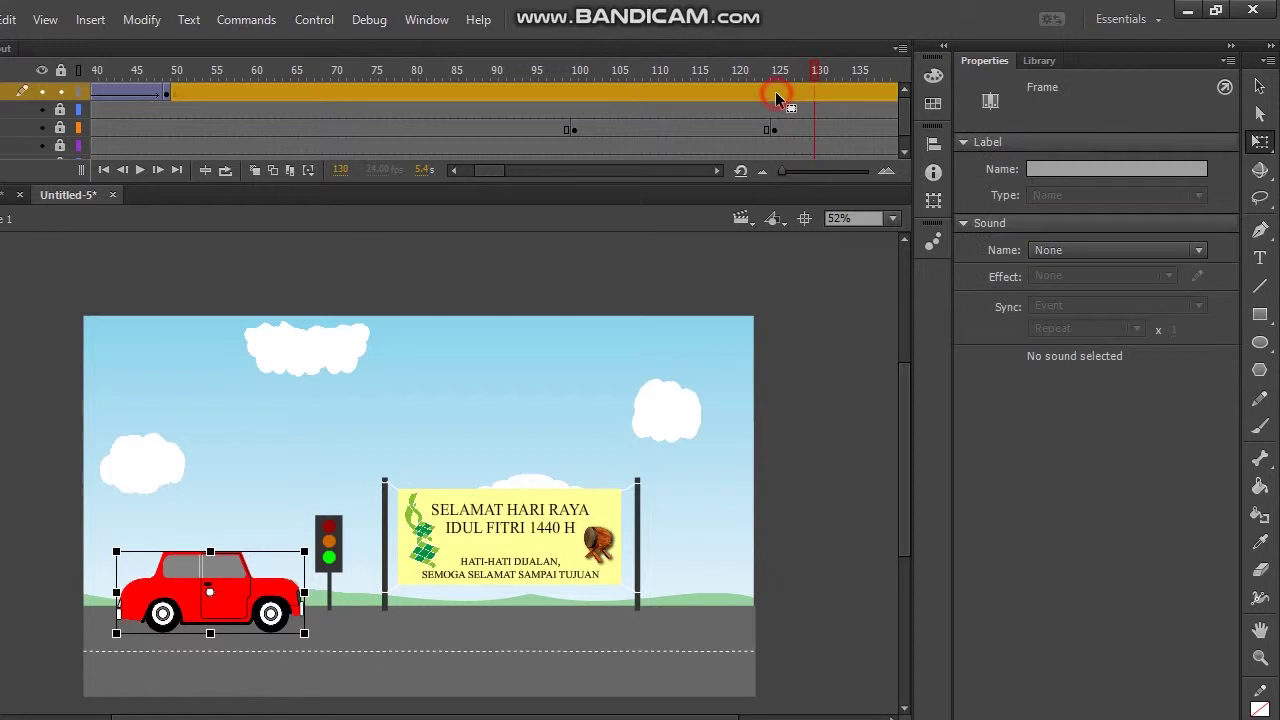
{"action": "right_click", "coordinate": [776, 93]}
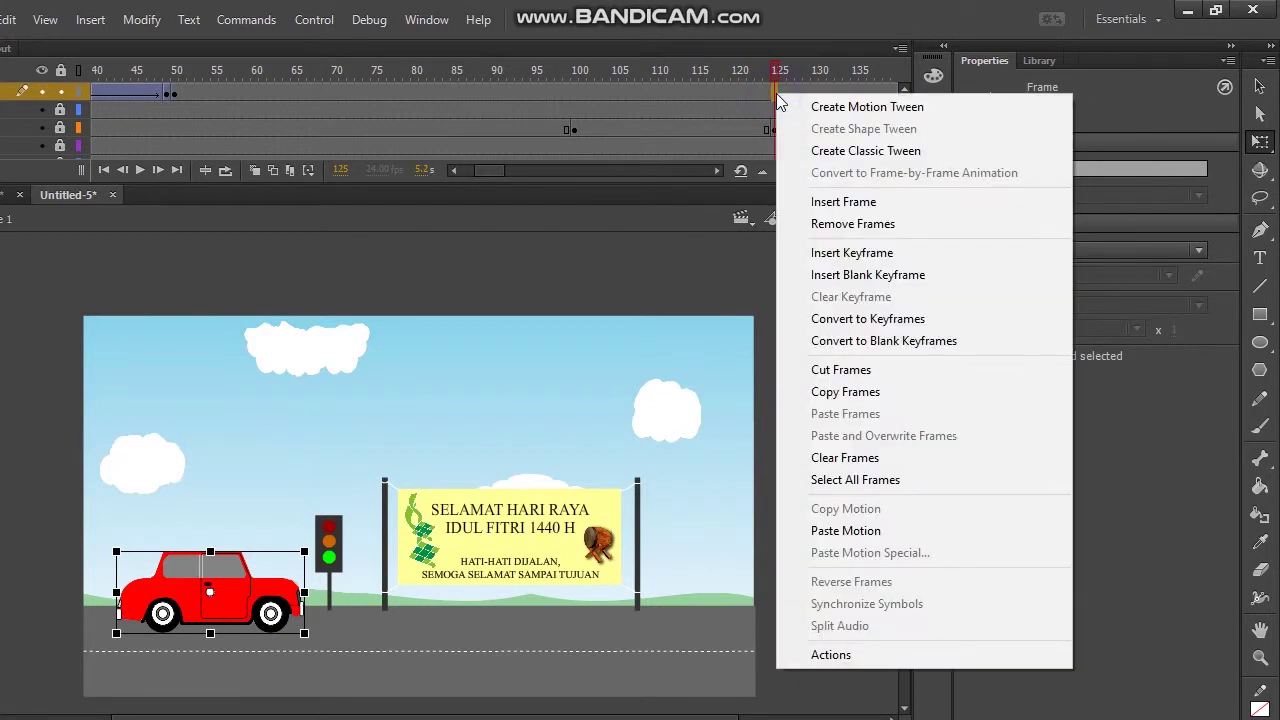
{"action": "left_click", "coordinate": [830, 252]}
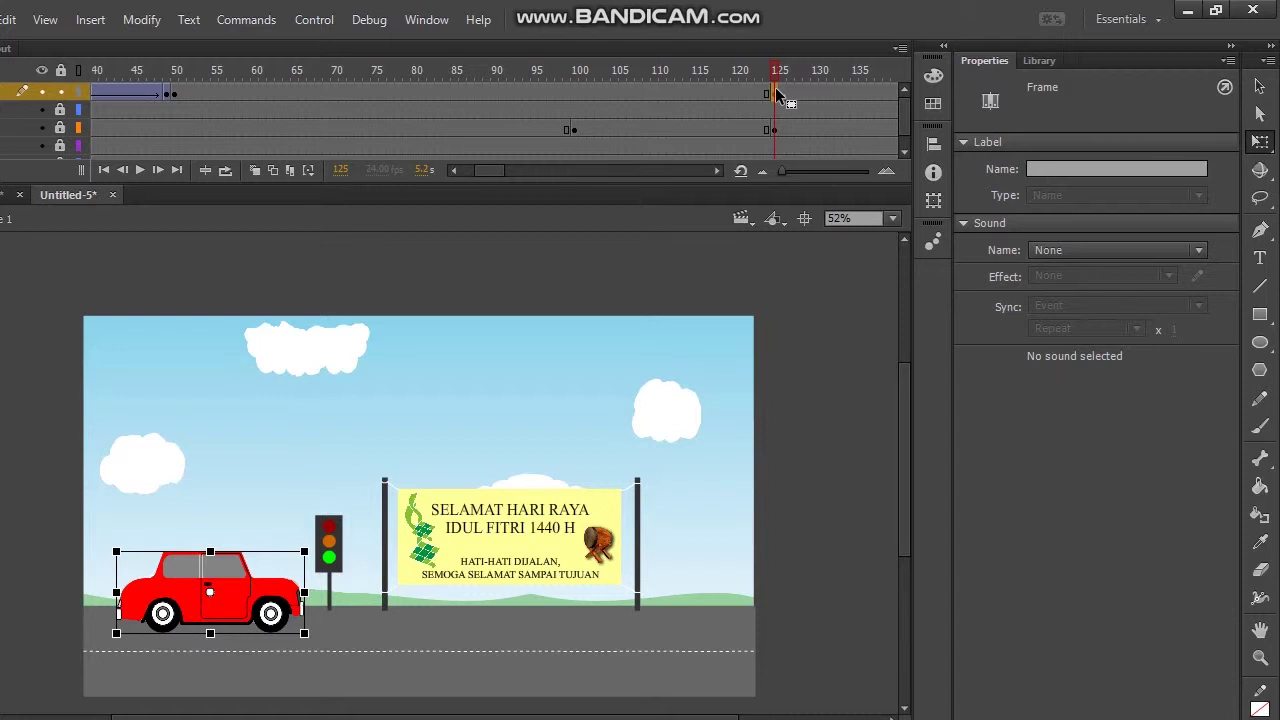
{"action": "left_click_drag", "start_coordinate": [570, 178], "coordinate": [593, 173]}
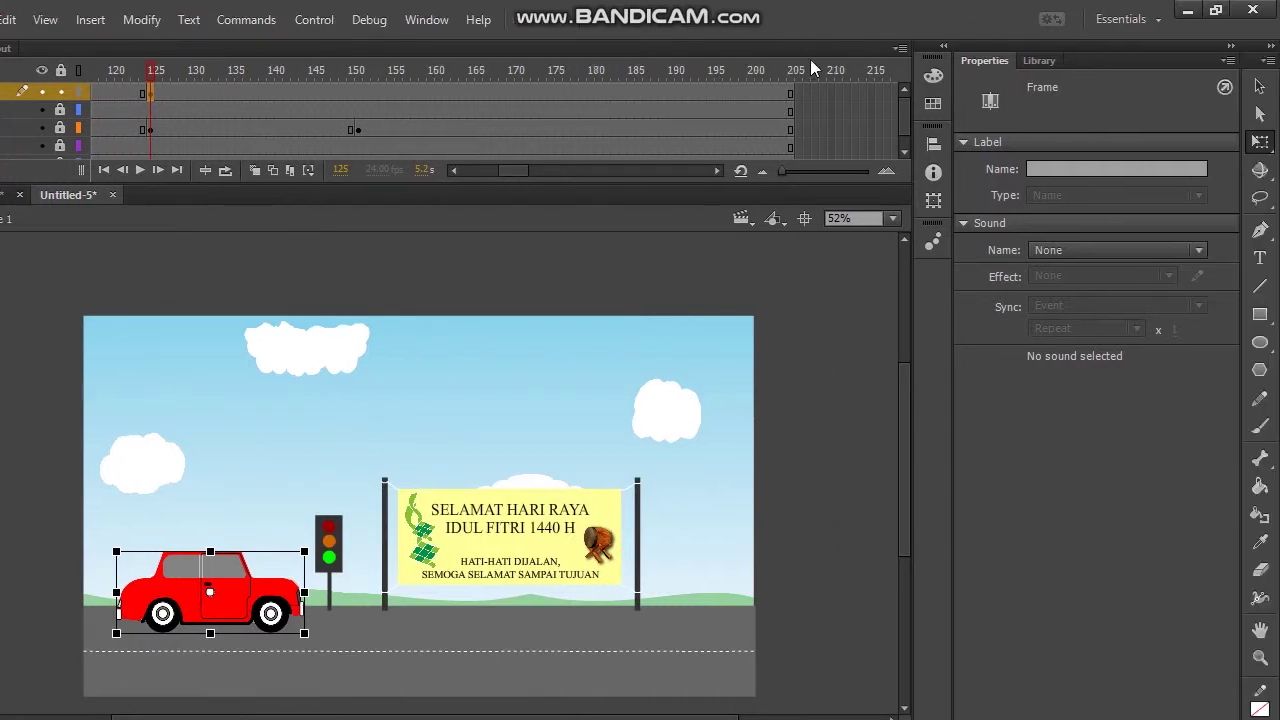
{"action": "left_click", "coordinate": [788, 87]}
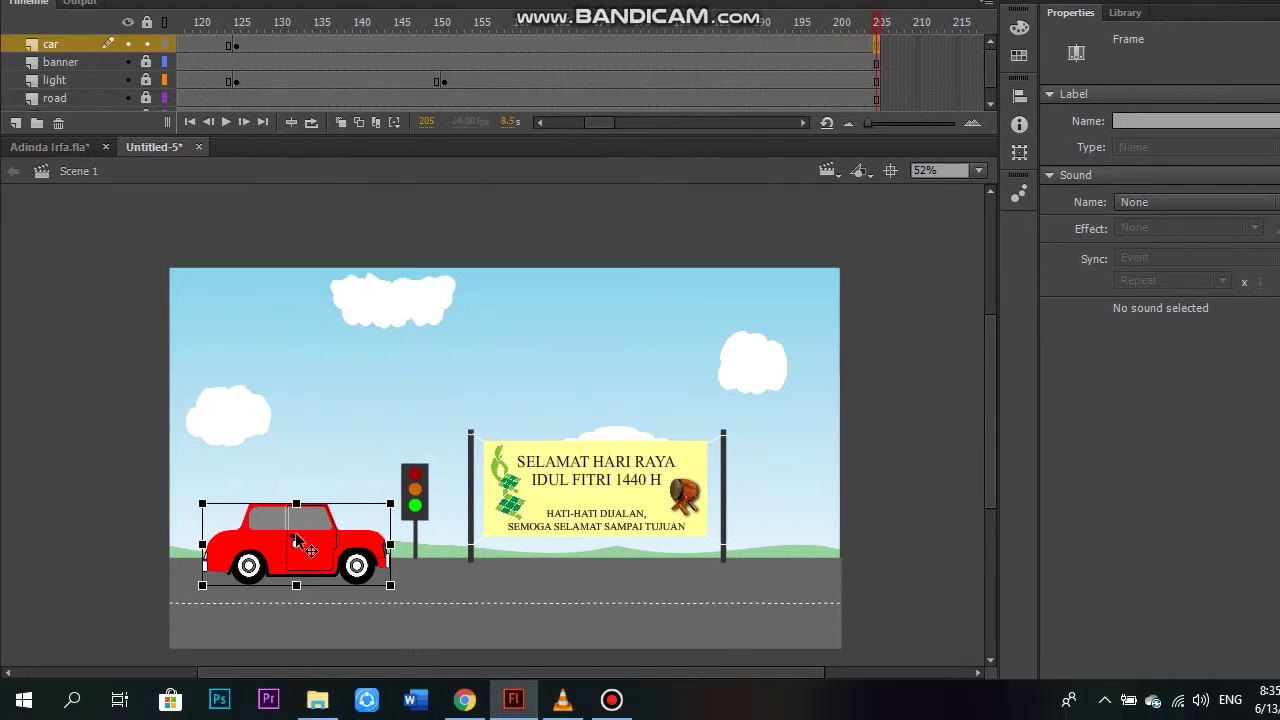
Try moving the car freehand past the traffic light to the road in front of the banner
{"action": "left_click_drag", "start_coordinate": [296, 540], "coordinate": [731, 525]}
{"action": "left_click_drag", "start_coordinate": [648, 519], "coordinate": [561, 550]}
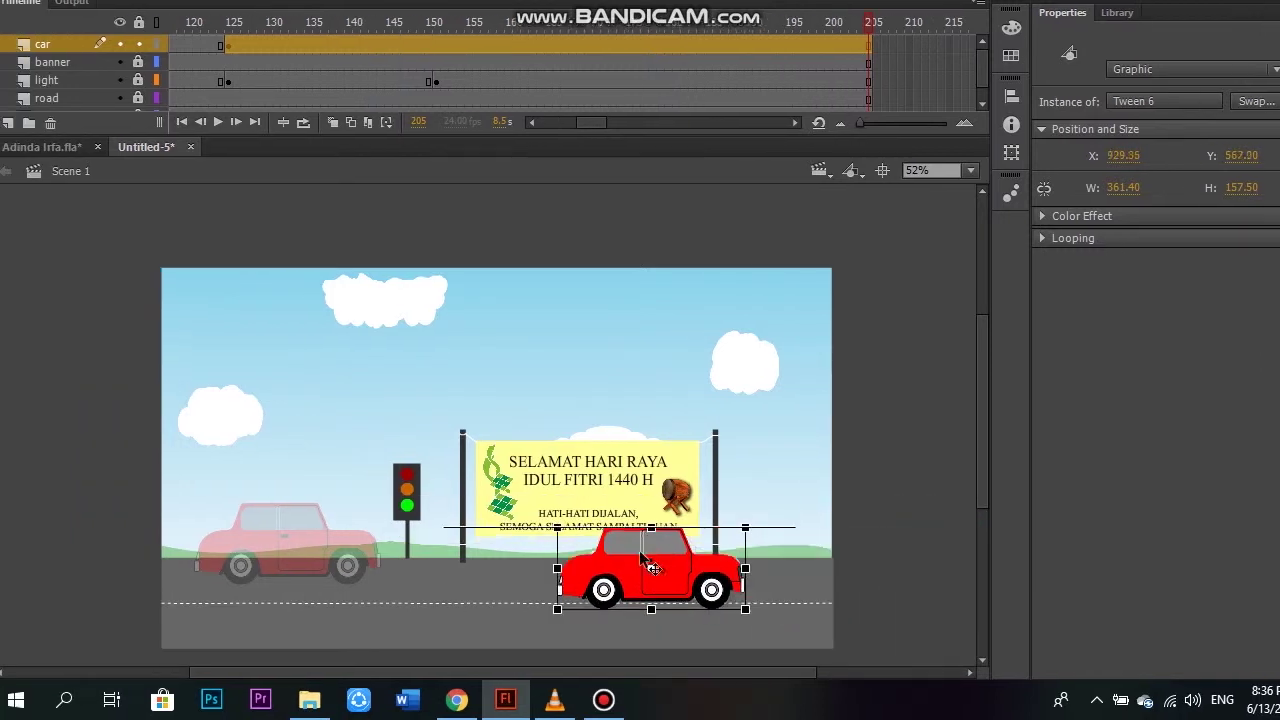
{"action": "left_click_drag", "start_coordinate": [641, 553], "coordinate": [297, 534]}
At frame 205, shift the car horizontally along the road past the traffic light to X about 887, keeping Y at 521.40
{"action": "key", "text": "Right"}
{"action": "key", "text": "Right"}
{"action": "key", "text": "Right"}
{"action": "key", "text": "Right"}
{"action": "key", "text": "Right"}
{"action": "key", "text": "Right"}
{"action": "key", "text": "Right"}
{"action": "key", "text": "Right"}
{"action": "key", "text": "Right"}
{"action": "key", "text": "Right"}
{"action": "key", "text": "Right"}
{"action": "key", "text": "Right"}
{"action": "key", "text": "Right"}
{"action": "key", "text": "Right"}
{"action": "key", "text": "Right"}
{"action": "key", "text": "Right"}
{"action": "key", "text": "Right"}
{"action": "key", "text": "Right"}
{"action": "key", "text": "Right"}
{"action": "key", "text": "Right"}
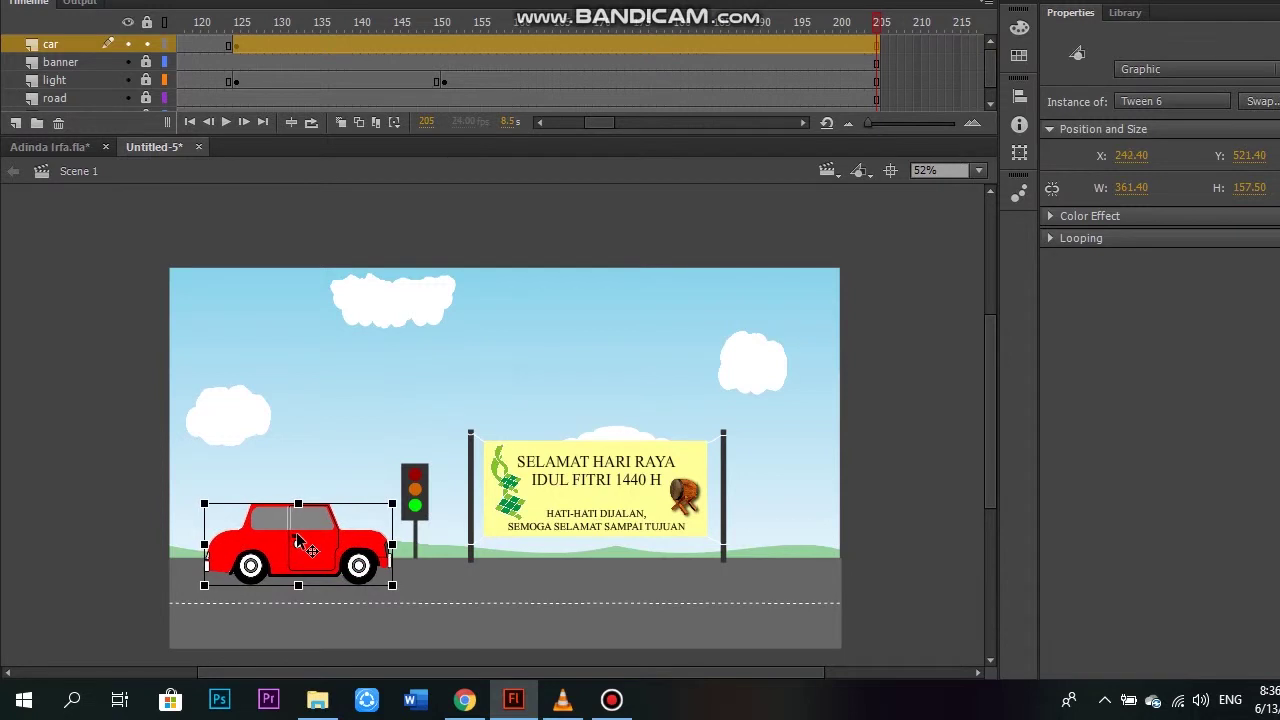
{"action": "key", "text": "Right"}
{"action": "key", "text": "Right"}
{"action": "key", "text": "Right"}
{"action": "key", "text": "Right"}
{"action": "key", "text": "Right"}
{"action": "key", "text": "Right"}
{"action": "key", "text": "Right"}
{"action": "key", "text": "Right"}
{"action": "key", "text": "Right"}
{"action": "key", "text": "Right"}
{"action": "key", "text": "Right"}
{"action": "key", "text": "Right"}
{"action": "key", "text": "Right"}
{"action": "key", "text": "Right"}
{"action": "key", "text": "Right"}
{"action": "key", "text": "Right"}
{"action": "key", "text": "Right"}
{"action": "key", "text": "Right"}
{"action": "key", "text": "Right"}
{"action": "key", "text": "Right"}
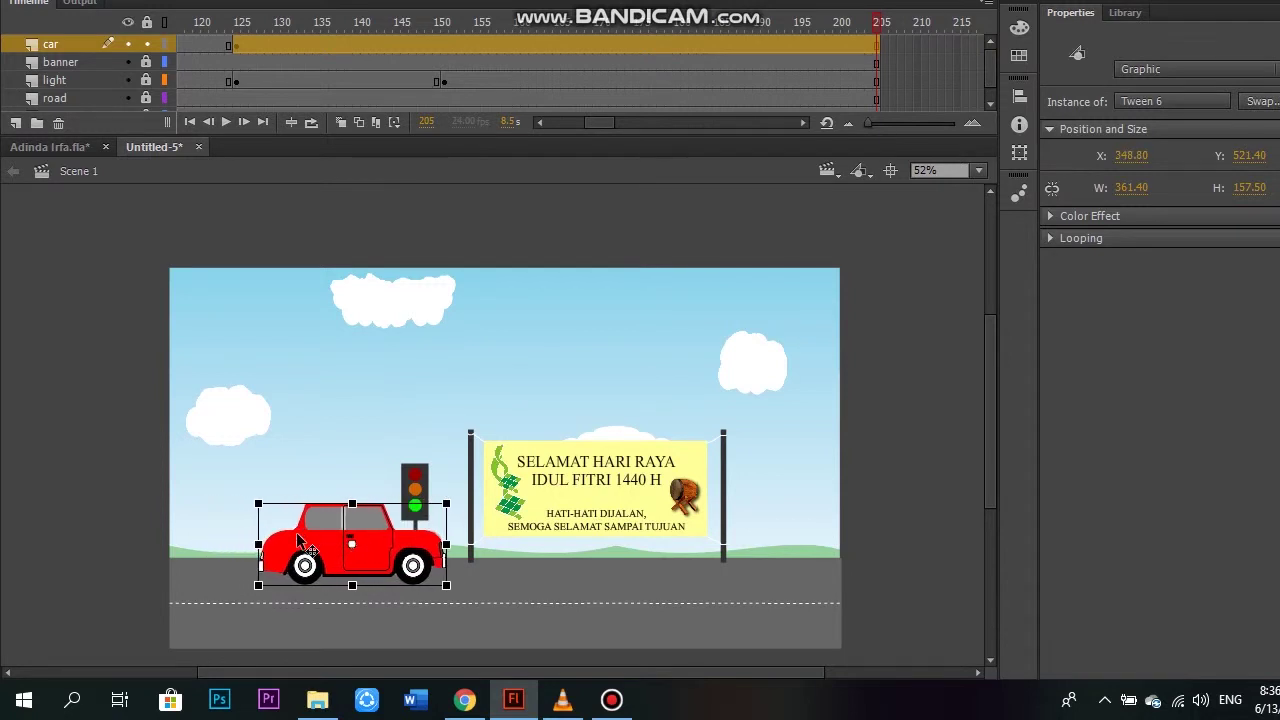
{"action": "key", "text": "Right"}
{"action": "key", "text": "Right"}
{"action": "key", "text": "Right"}
{"action": "key", "text": "Right"}
{"action": "key", "text": "Right"}
{"action": "key", "text": "Right"}
{"action": "key", "text": "Right"}
{"action": "key", "text": "Right"}
{"action": "key", "text": "Right"}
{"action": "key", "text": "Right"}
{"action": "key", "text": "Right"}
{"action": "key", "text": "Right"}
{"action": "key", "text": "Right"}
{"action": "key", "text": "Right"}
{"action": "key", "text": "Right"}
{"action": "key", "text": "Right"}
{"action": "key", "text": "Right"}
{"action": "key", "text": "Right"}
{"action": "key", "text": "Right"}
{"action": "key", "text": "Right"}
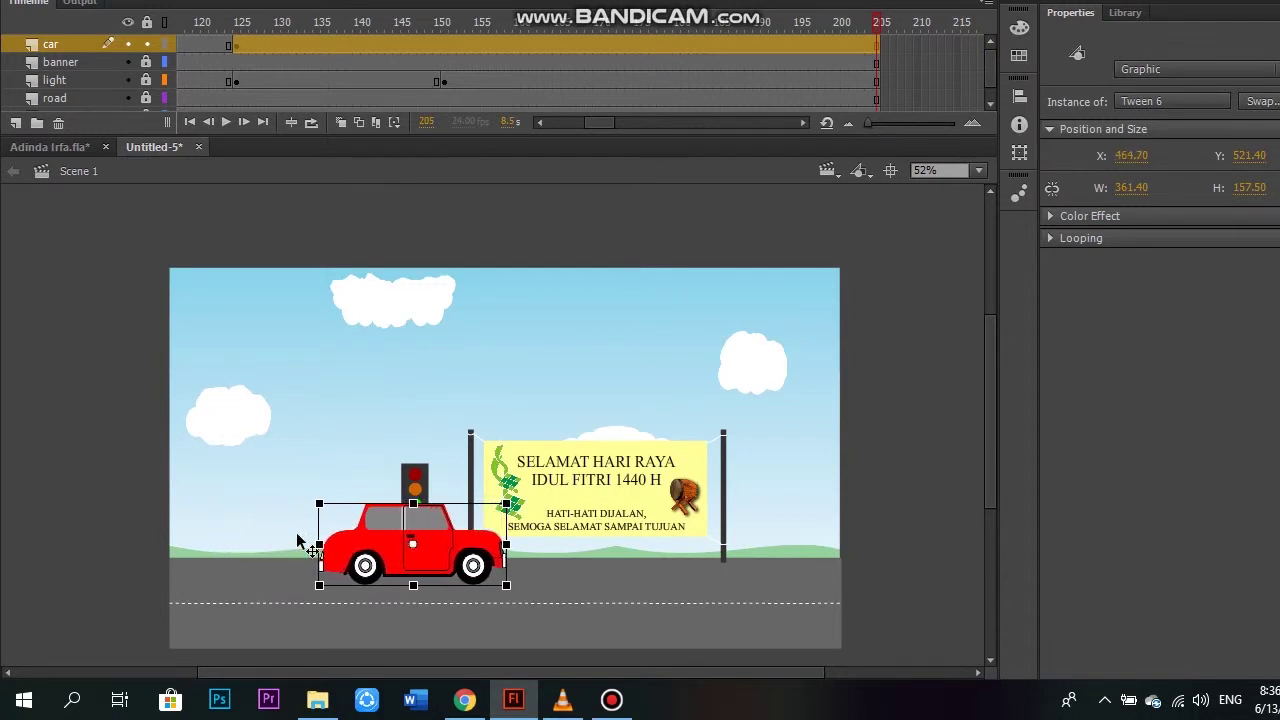
{"action": "key", "text": "Right"}
{"action": "key", "text": "Right"}
{"action": "key", "text": "Right"}
{"action": "key", "text": "Right"}
{"action": "key", "text": "Right"}
{"action": "key", "text": "Right"}
{"action": "key", "text": "Right"}
{"action": "key", "text": "Right"}
{"action": "key", "text": "Right"}
{"action": "key", "text": "Right"}
{"action": "key", "text": "Right"}
{"action": "key", "text": "Right"}
{"action": "key", "text": "Right"}
{"action": "key", "text": "Right"}
{"action": "key", "text": "Right"}
{"action": "key", "text": "Right"}
{"action": "key", "text": "Right"}
{"action": "key", "text": "Right"}
{"action": "key", "text": "Right"}
{"action": "key", "text": "Right"}
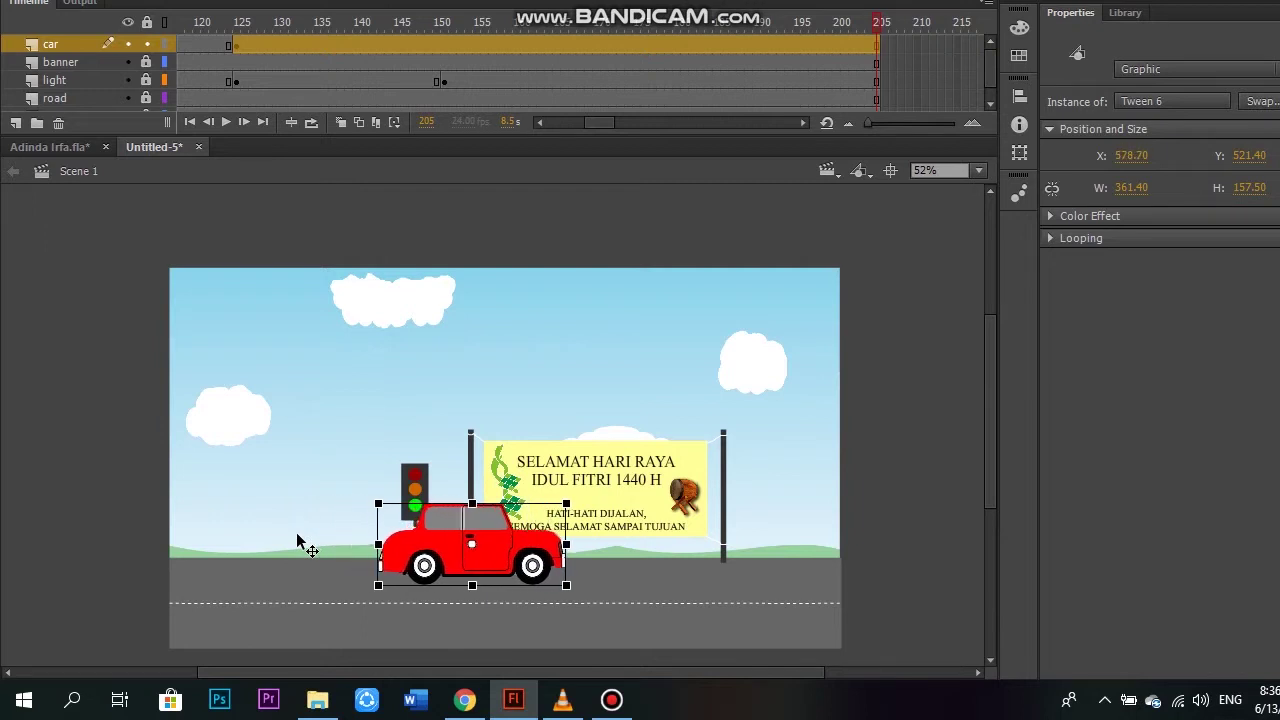
{"action": "key", "text": "Right"}
{"action": "key", "text": "Right"}
{"action": "key", "text": "Right"}
{"action": "key", "text": "Right"}
{"action": "key", "text": "Right"}
{"action": "key", "text": "Right"}
{"action": "key", "text": "Right"}
{"action": "key", "text": "Right"}
{"action": "key", "text": "Right"}
{"action": "key", "text": "Right"}
{"action": "key", "text": "Right"}
{"action": "key", "text": "Right"}
{"action": "key", "text": "Right"}
{"action": "key", "text": "Right"}
{"action": "key", "text": "Right"}
{"action": "key", "text": "Right"}
{"action": "key", "text": "Right"}
{"action": "key", "text": "Right"}
{"action": "key", "text": "Right"}
{"action": "key", "text": "Right"}
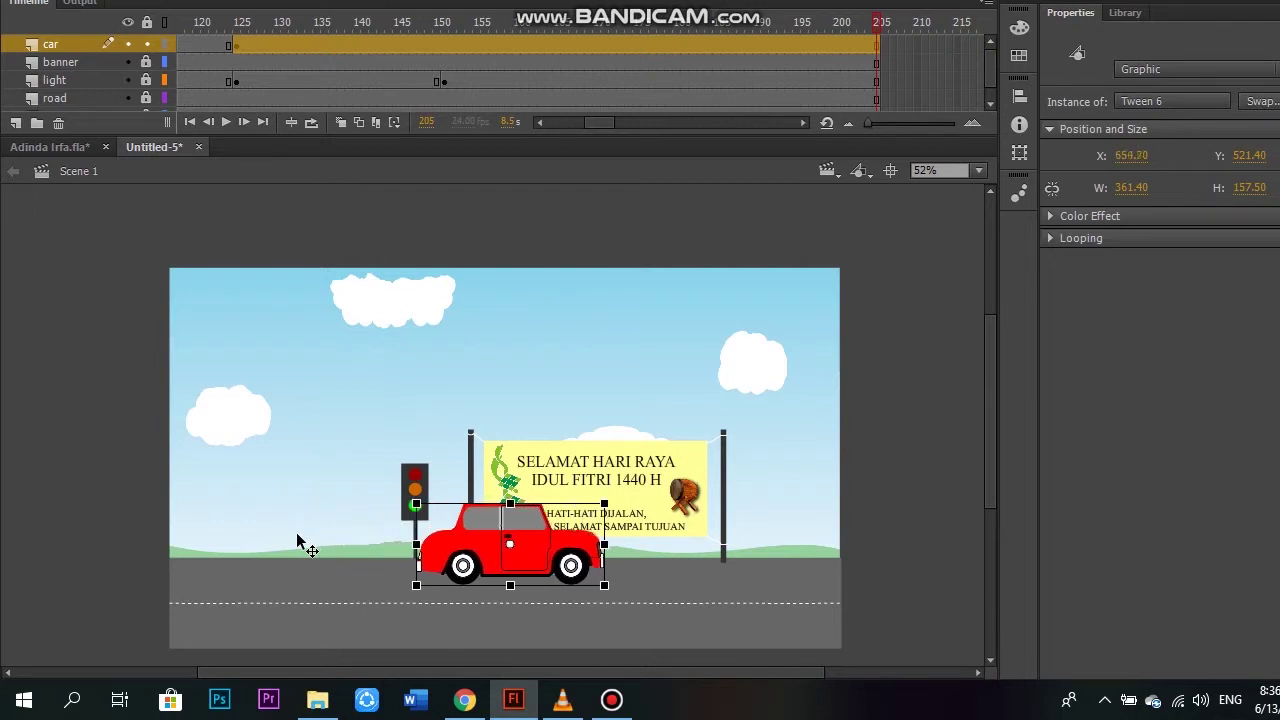
{"action": "key", "text": "Right"}
{"action": "key", "text": "Right"}
{"action": "key", "text": "Right"}
{"action": "key", "text": "Right"}
{"action": "key", "text": "Right"}
{"action": "key", "text": "Right"}
{"action": "key", "text": "Right"}
{"action": "key", "text": "Right"}
{"action": "key", "text": "Right"}
{"action": "key", "text": "Right"}
{"action": "key", "text": "Right"}
{"action": "key", "text": "Right"}
{"action": "key", "text": "Right"}
{"action": "key", "text": "Right"}
{"action": "key", "text": "Right"}
{"action": "key", "text": "Right"}
{"action": "key", "text": "Right"}
{"action": "key", "text": "Right"}
{"action": "key", "text": "Right"}
{"action": "key", "text": "Right"}
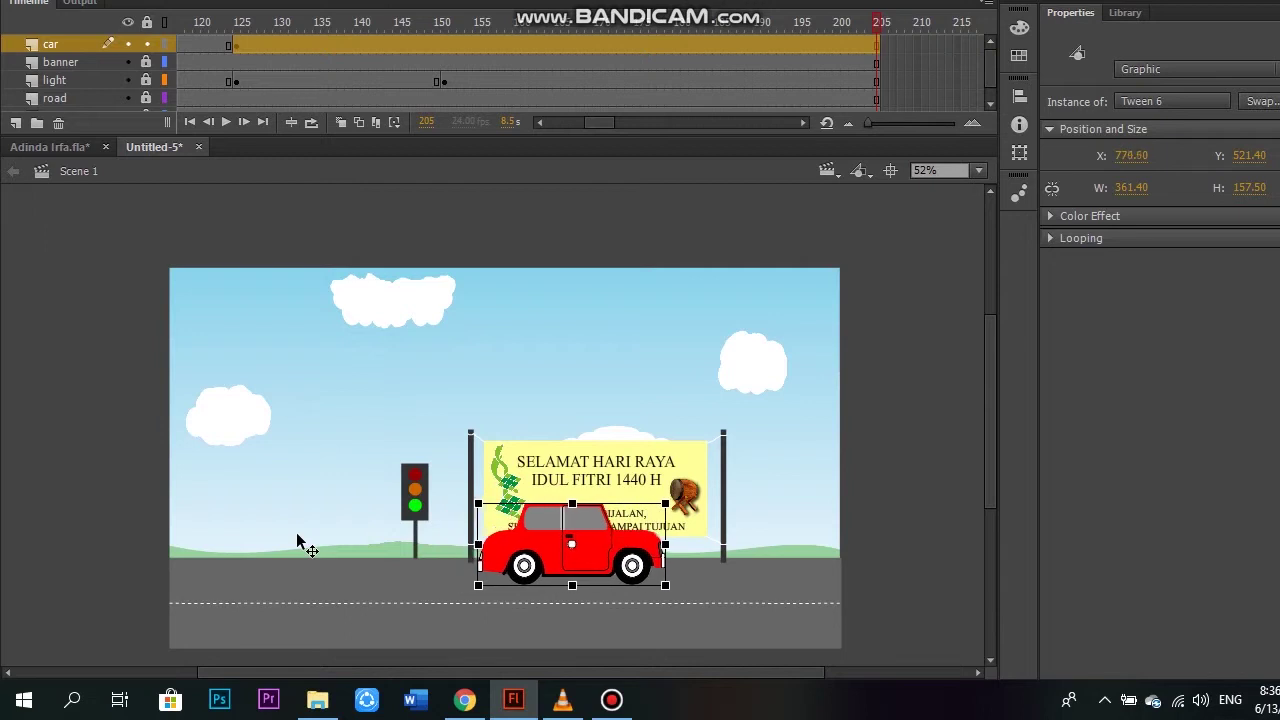
{"action": "key", "text": "Right"}
{"action": "key", "text": "Right"}
{"action": "key", "text": "Right"}
{"action": "key", "text": "Right"}
{"action": "key", "text": "Right"}
{"action": "key", "text": "Right"}
{"action": "key", "text": "Right"}
{"action": "key", "text": "Right"}
{"action": "key", "text": "Right"}
{"action": "key", "text": "Right"}
{"action": "key", "text": "Right"}
{"action": "key", "text": "Right"}
{"action": "key", "text": "Right"}
{"action": "key", "text": "Right"}
{"action": "key", "text": "Right"}
{"action": "key", "text": "Right"}
{"action": "key", "text": "Right"}
{"action": "key", "text": "Right"}
{"action": "key", "text": "Right"}
{"action": "key", "text": "Right"}
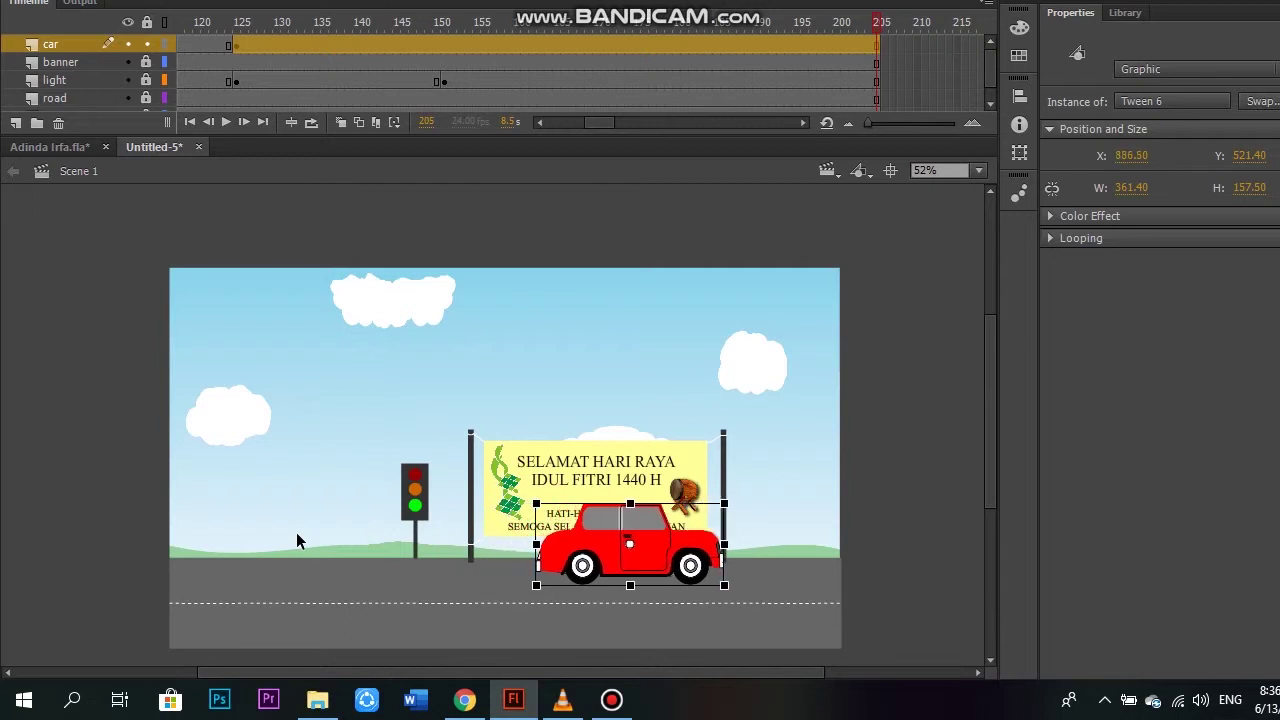
At frame 205, shift the car horizontally along the road past the banner and fully off the stage to X 1492.60, keeping Y at 521.40
{"action": "key", "text": "Right"}
{"action": "key", "text": "Right"}
{"action": "key", "text": "Right"}
{"action": "key", "text": "Right"}
{"action": "key", "text": "Right"}
{"action": "key", "text": "Right"}
{"action": "key", "text": "Right"}
{"action": "key", "text": "Right"}
{"action": "key", "text": "Right"}
{"action": "key", "text": "Right"}
{"action": "key", "text": "Right"}
{"action": "key", "text": "Right"}
{"action": "key", "text": "Right"}
{"action": "key", "text": "Right"}
{"action": "key", "text": "Right"}
{"action": "key", "text": "Right"}
{"action": "key", "text": "Right"}
{"action": "key", "text": "Right"}
{"action": "key", "text": "Right"}
{"action": "key", "text": "Right"}
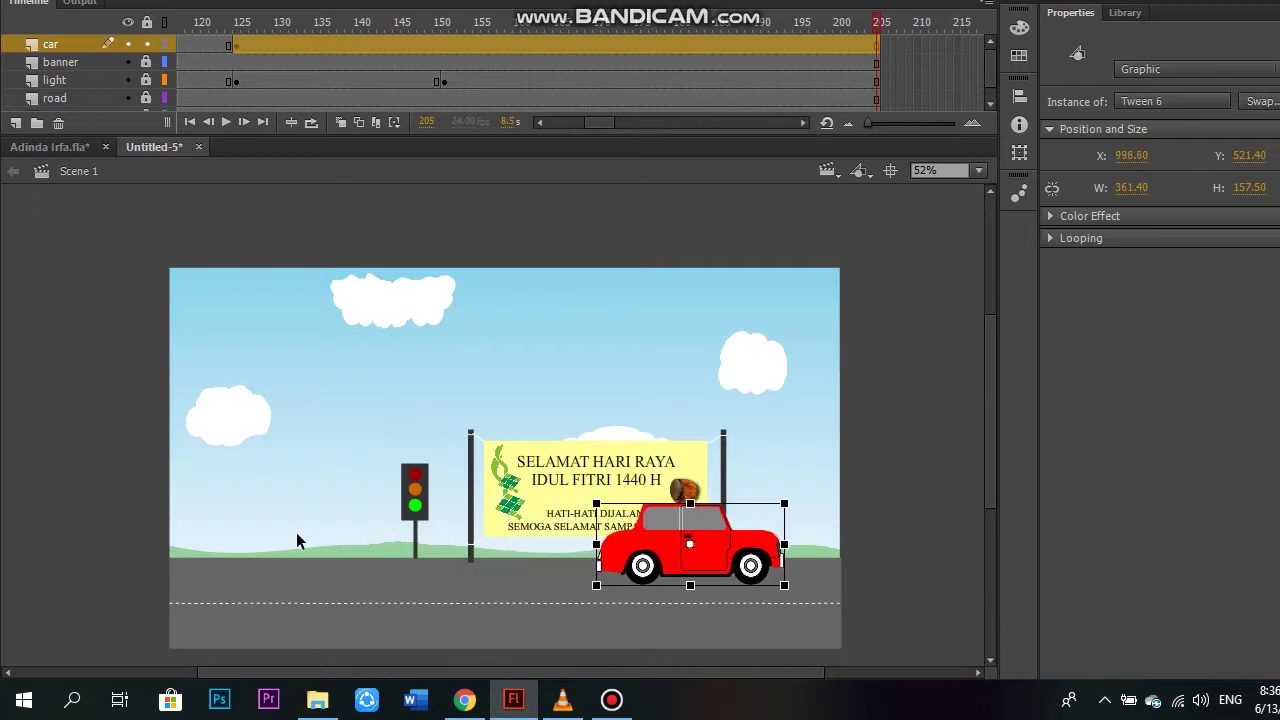
{"action": "key", "text": "Right"}
{"action": "key", "text": "Right"}
{"action": "key", "text": "Right"}
{"action": "key", "text": "Right"}
{"action": "key", "text": "Right"}
{"action": "key", "text": "Right"}
{"action": "key", "text": "Right"}
{"action": "key", "text": "Right"}
{"action": "key", "text": "Right"}
{"action": "key", "text": "Right"}
{"action": "key", "text": "Right"}
{"action": "key", "text": "Right"}
{"action": "key", "text": "Right"}
{"action": "key", "text": "Right"}
{"action": "key", "text": "Right"}
{"action": "key", "text": "Right"}
{"action": "key", "text": "Right"}
{"action": "key", "text": "Right"}
{"action": "key", "text": "Right"}
{"action": "key", "text": "Right"}
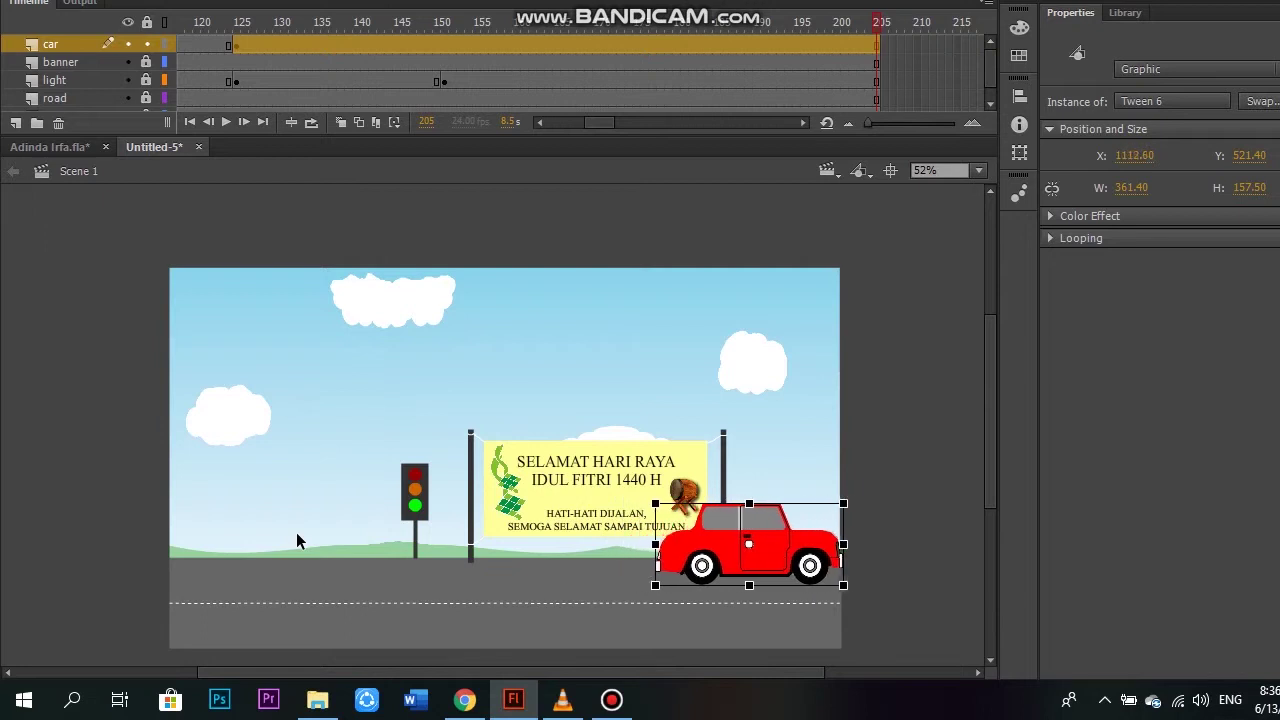
{"action": "key", "text": "Right"}
{"action": "key", "text": "Right"}
{"action": "key", "text": "Right"}
{"action": "key", "text": "Right"}
{"action": "key", "text": "Right"}
{"action": "key", "text": "Right"}
{"action": "key", "text": "Right"}
{"action": "key", "text": "Right"}
{"action": "key", "text": "Right"}
{"action": "key", "text": "Right"}
{"action": "key", "text": "Right"}
{"action": "key", "text": "Right"}
{"action": "key", "text": "Right"}
{"action": "key", "text": "Right"}
{"action": "key", "text": "Right"}
{"action": "key", "text": "Right"}
{"action": "key", "text": "Right"}
{"action": "key", "text": "Right"}
{"action": "key", "text": "Right"}
{"action": "key", "text": "Right"}
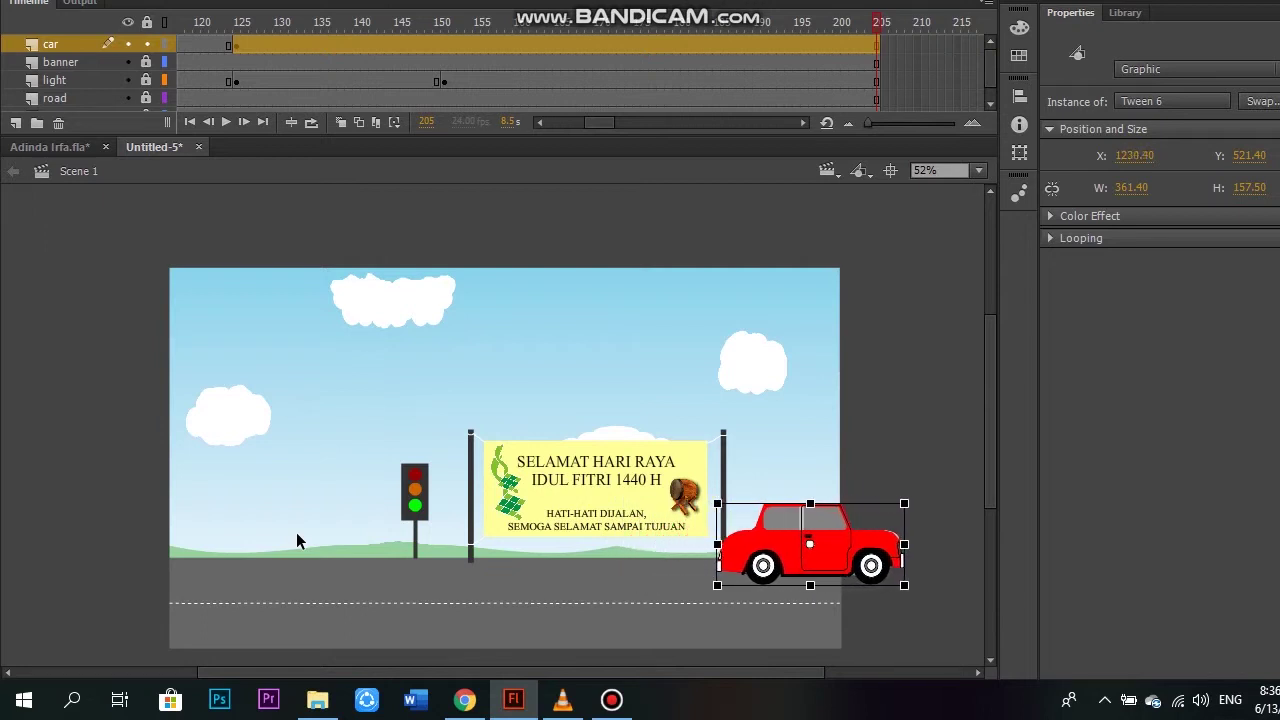
{"action": "key", "text": "Right"}
{"action": "key", "text": "Right"}
{"action": "key", "text": "Right"}
{"action": "key", "text": "Right"}
{"action": "key", "text": "Right"}
{"action": "key", "text": "Right"}
{"action": "key", "text": "Right"}
{"action": "key", "text": "Right"}
{"action": "key", "text": "Right"}
{"action": "key", "text": "Right"}
{"action": "key", "text": "Right"}
{"action": "key", "text": "Right"}
{"action": "key", "text": "Right"}
{"action": "key", "text": "Right"}
{"action": "key", "text": "Right"}
{"action": "key", "text": "Right"}
{"action": "key", "text": "Right"}
{"action": "key", "text": "Right"}
{"action": "key", "text": "Right"}
{"action": "key", "text": "Right"}
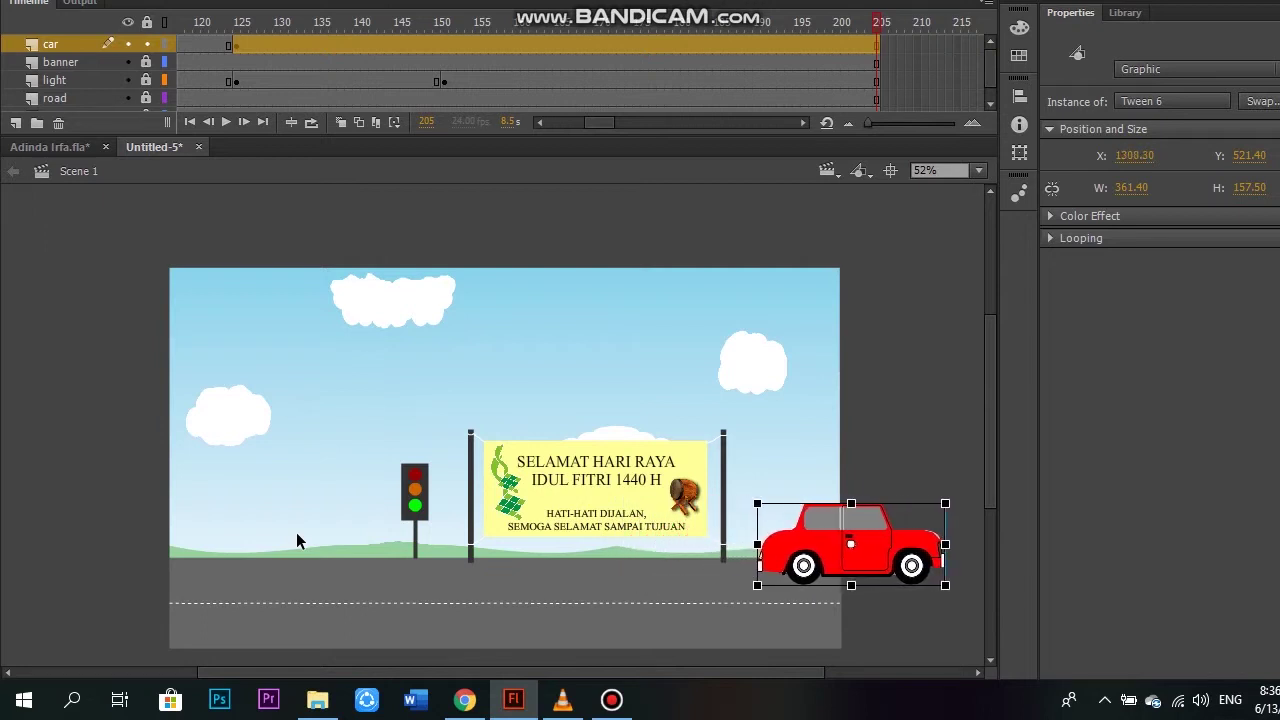
{"action": "key", "text": "Right"}
{"action": "key", "text": "Right"}
{"action": "key", "text": "Right"}
{"action": "key", "text": "Right"}
{"action": "key", "text": "Right"}
{"action": "key", "text": "Right"}
{"action": "key", "text": "Right"}
{"action": "key", "text": "Right"}
{"action": "key", "text": "Right"}
{"action": "key", "text": "Right"}
{"action": "key", "text": "Right"}
{"action": "key", "text": "Right"}
{"action": "key", "text": "Right"}
{"action": "key", "text": "Right"}
{"action": "key", "text": "Right"}
{"action": "key", "text": "Right"}
{"action": "key", "text": "Right"}
{"action": "key", "text": "Right"}
{"action": "key", "text": "Right"}
{"action": "key", "text": "Right"}
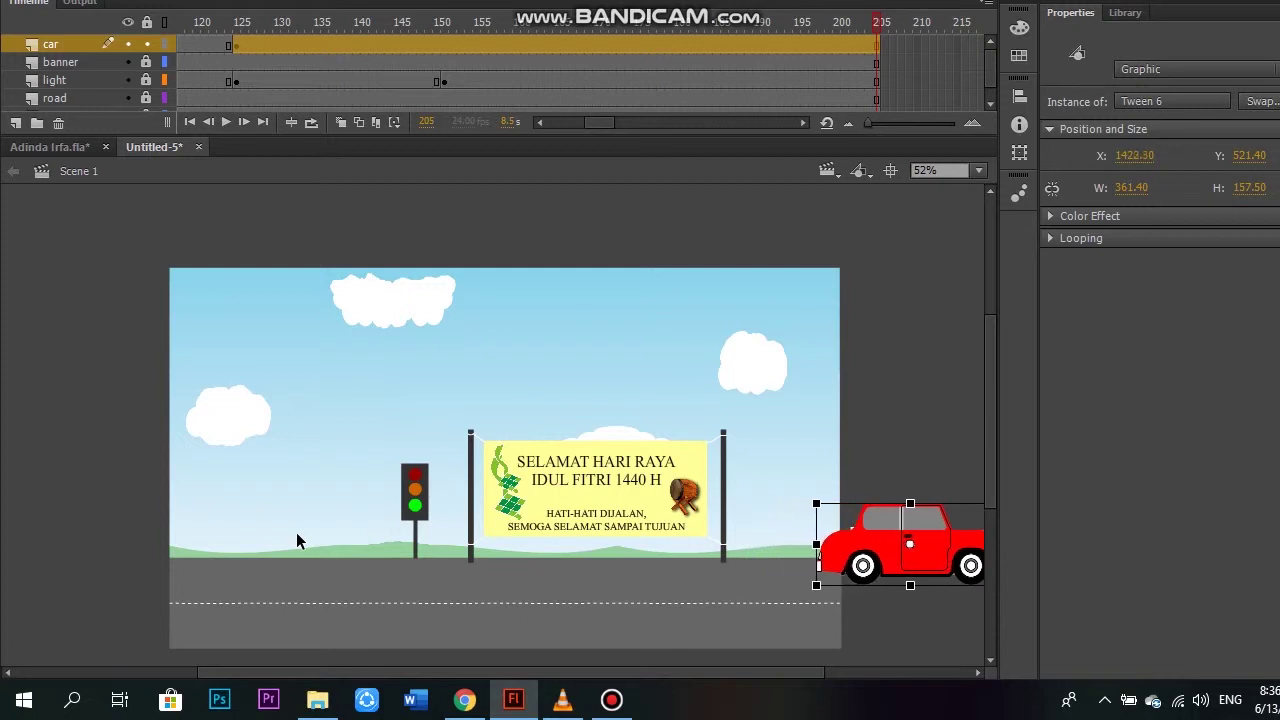
{"action": "key", "text": "Left"}
{"action": "key", "text": "Left"}
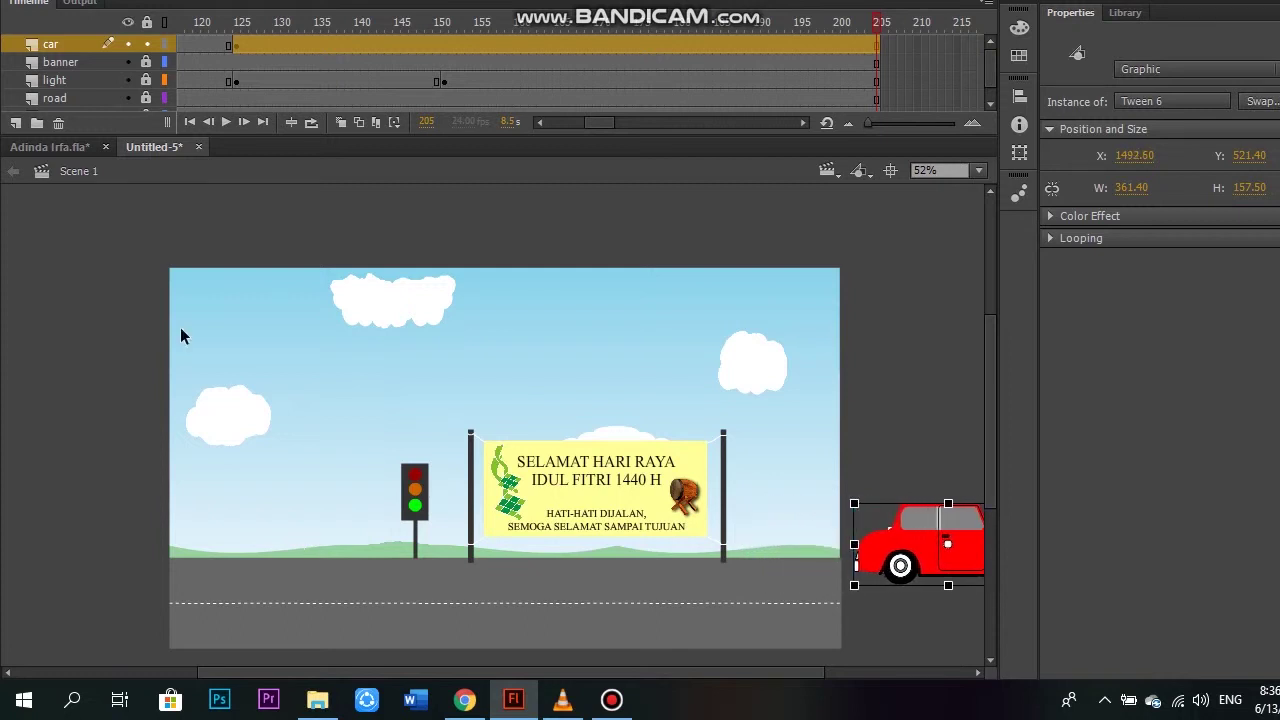
Try adding a motion tween and a classic tween to the car layer's frames after frame 125
{"action": "right_click", "coordinate": [304, 57]}
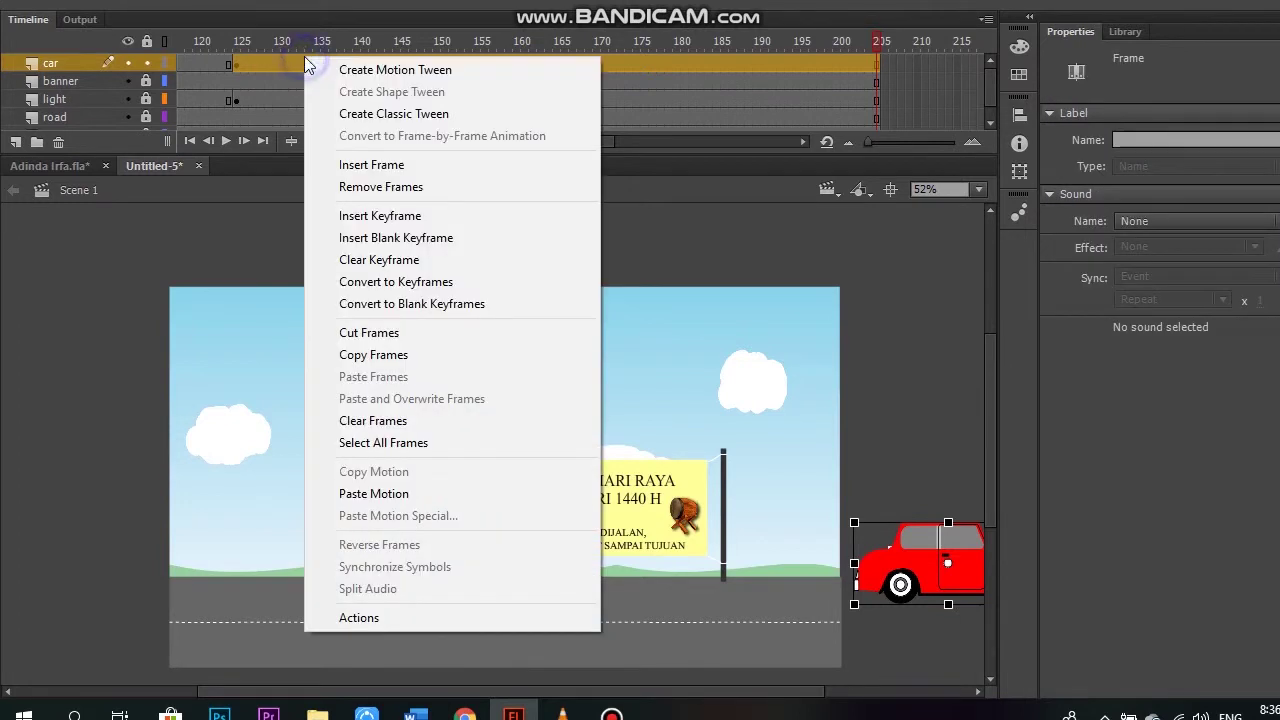
{"action": "left_click", "coordinate": [356, 70]}
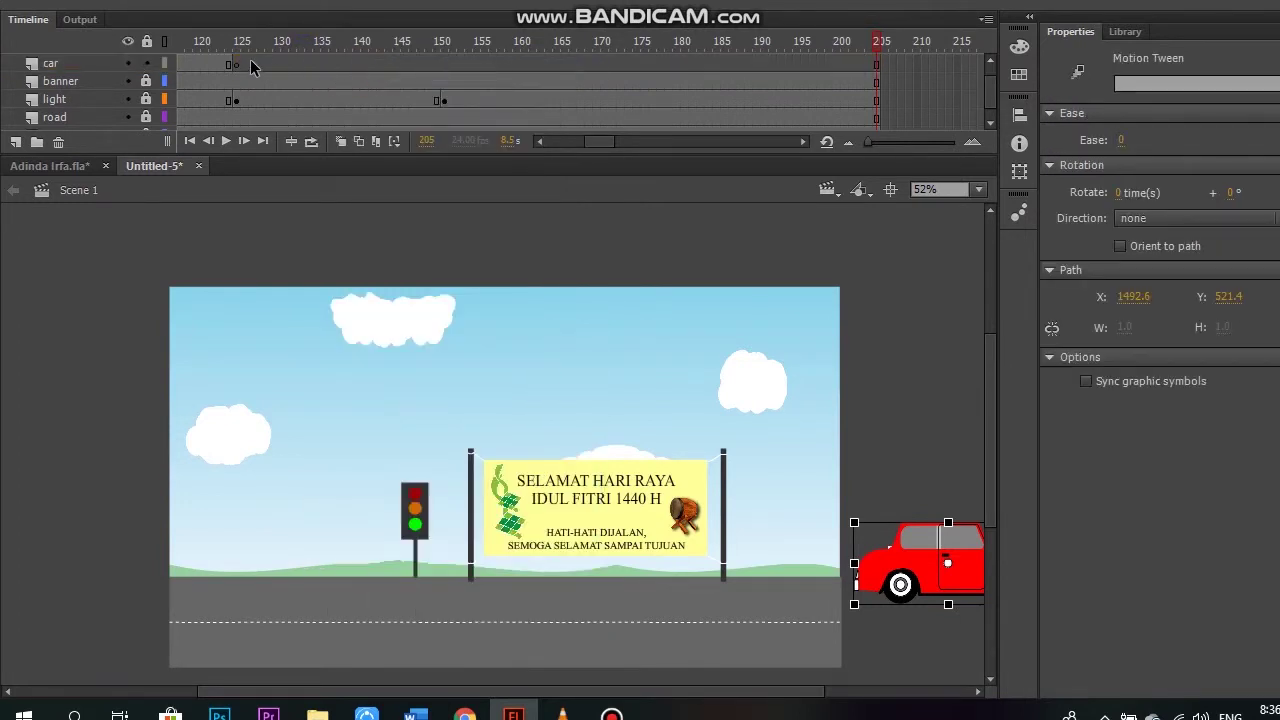
{"action": "right_click", "coordinate": [282, 64]}
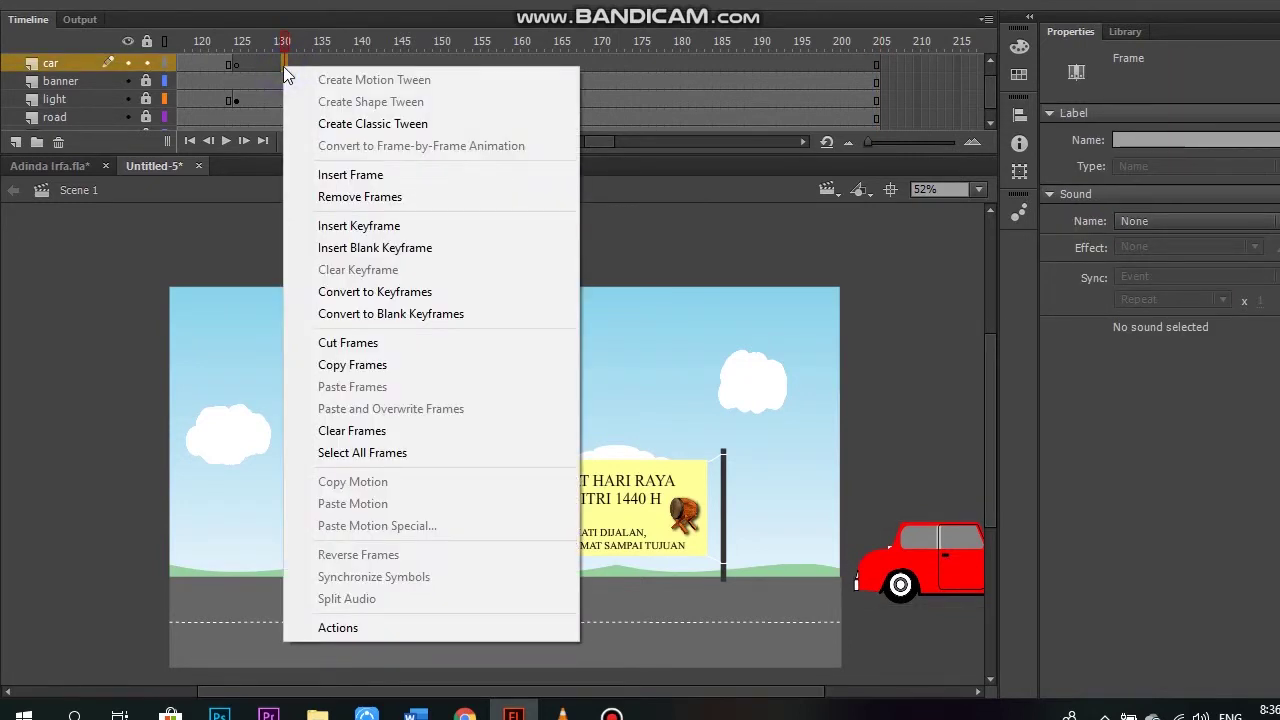
{"action": "left_click", "coordinate": [372, 123]}
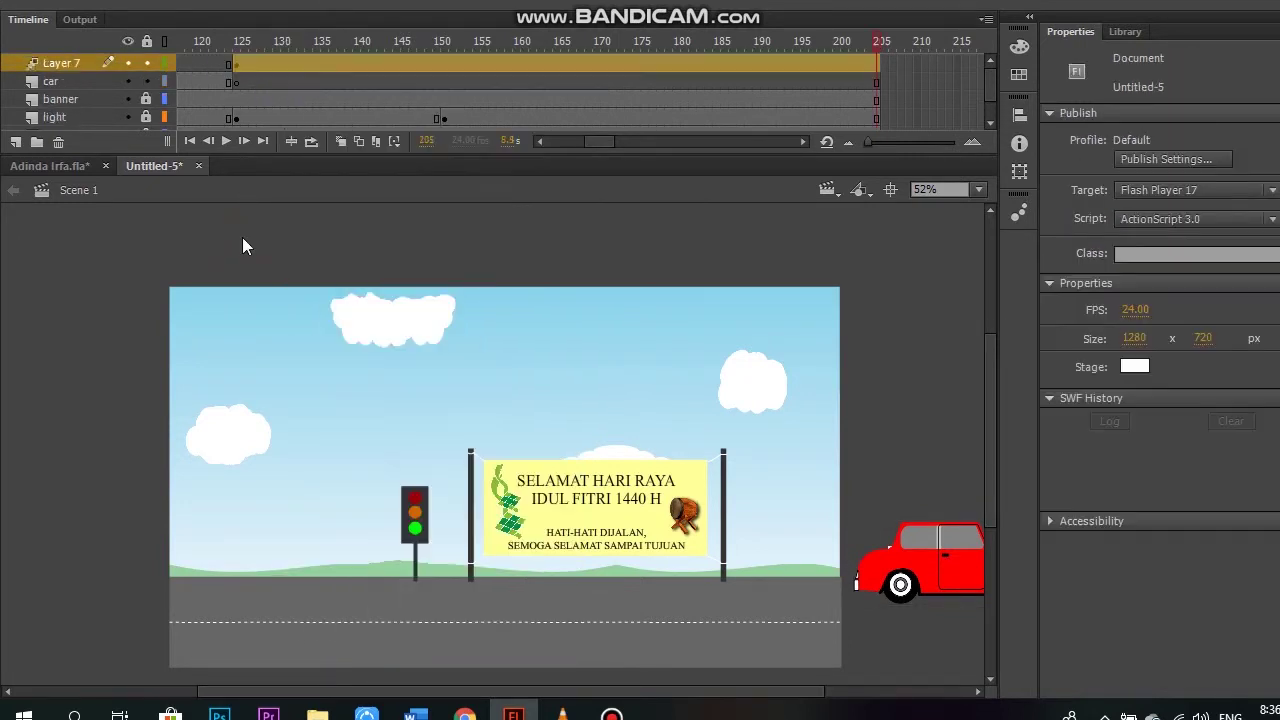
{"action": "left_click", "coordinate": [59, 142]}
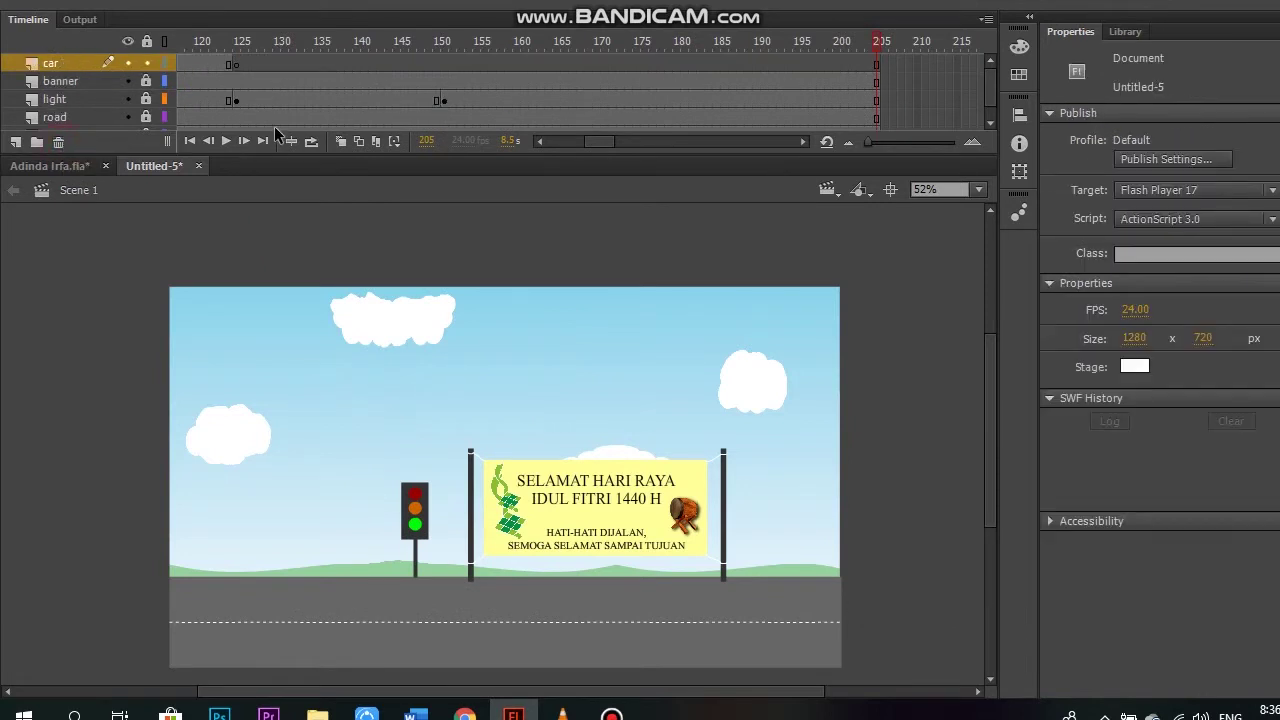
{"action": "key", "text": "ctrl+z"}
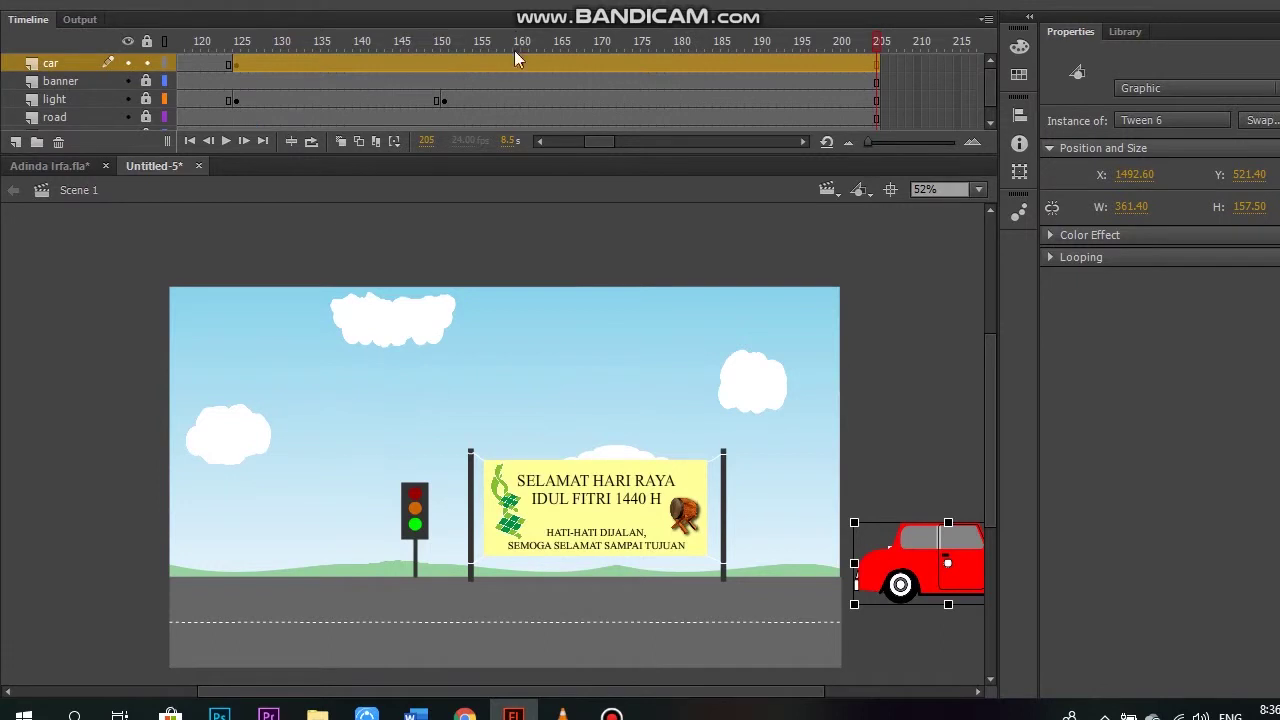
Create a classic tween on the car layer between frames 125 and 205
{"action": "right_click", "coordinate": [509, 56]}
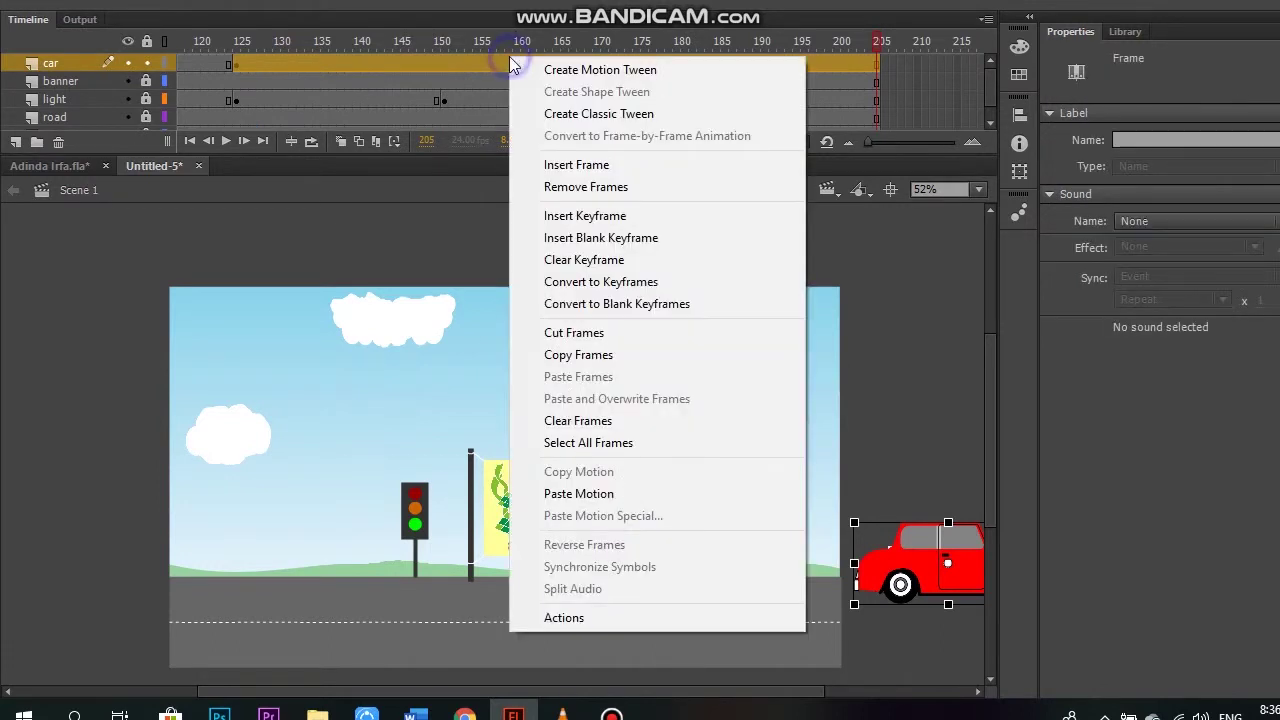
{"action": "left_click", "coordinate": [605, 114]}
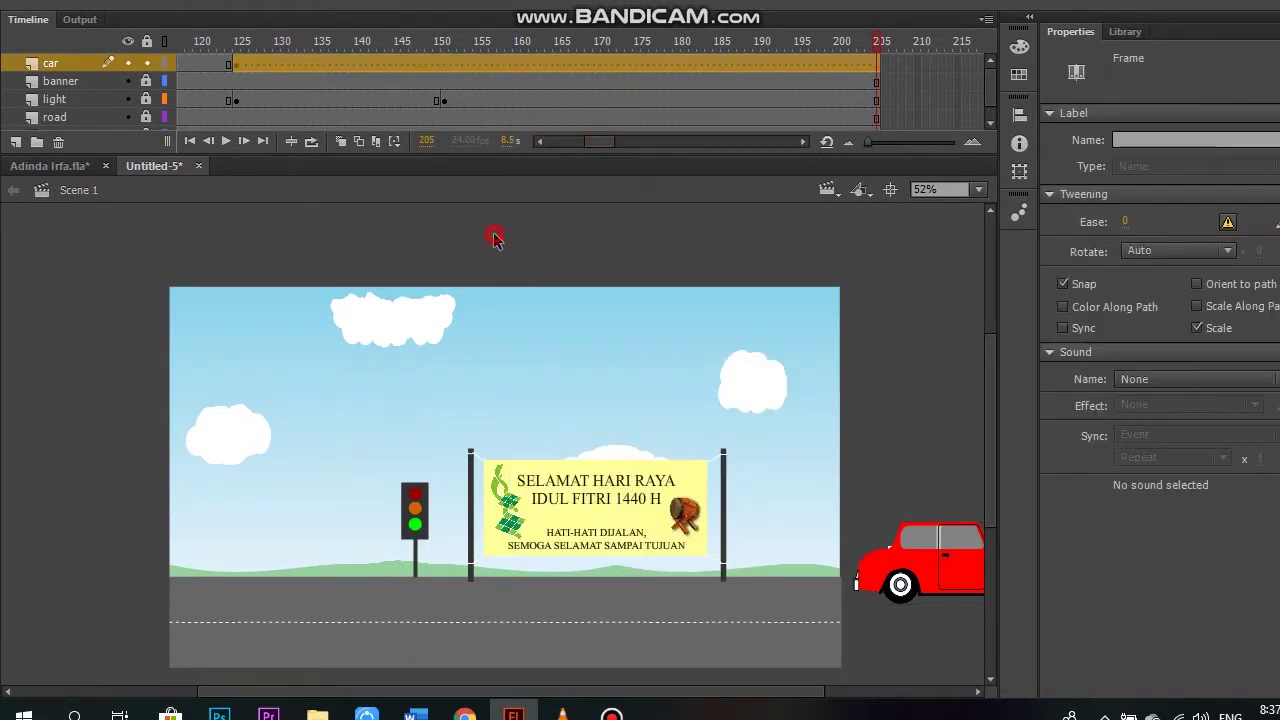
{"action": "left_click", "coordinate": [494, 236]}
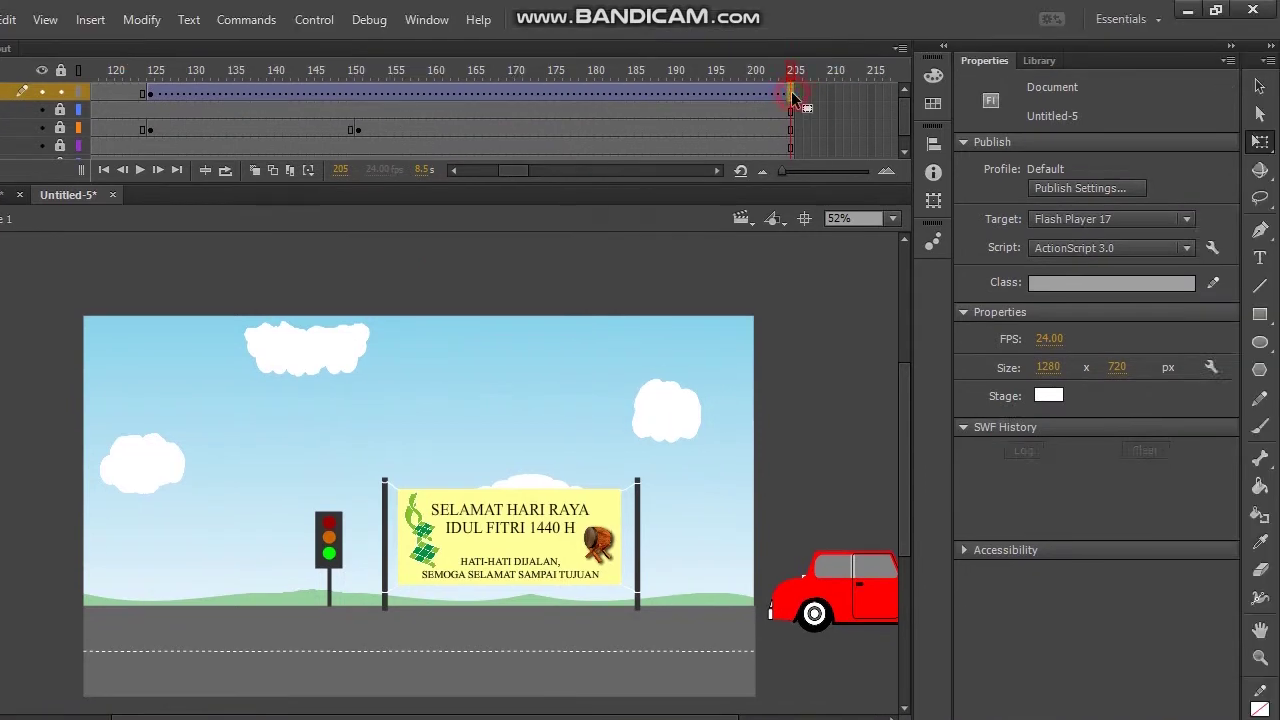
At frame 125 of the car layer, place the car back in front of the traffic light at X 247.65, Y 520.50
{"action": "left_click", "coordinate": [877, 62]}
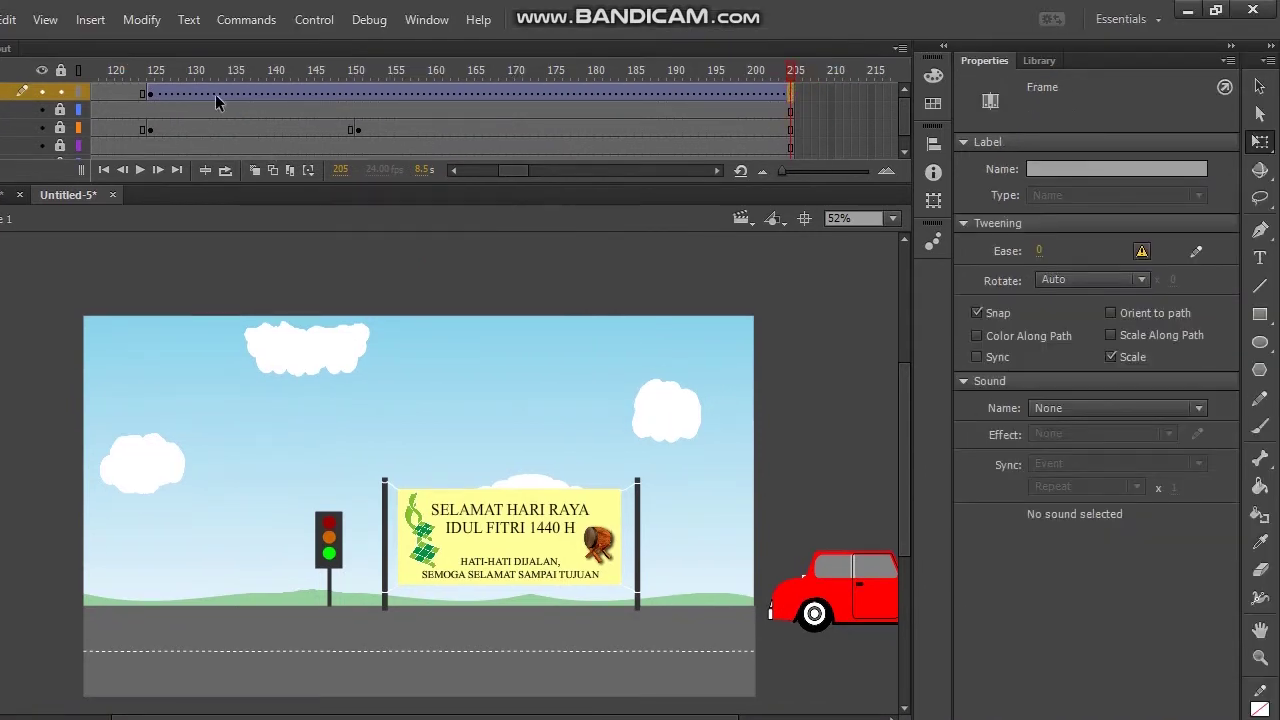
{"action": "left_click", "coordinate": [151, 93]}
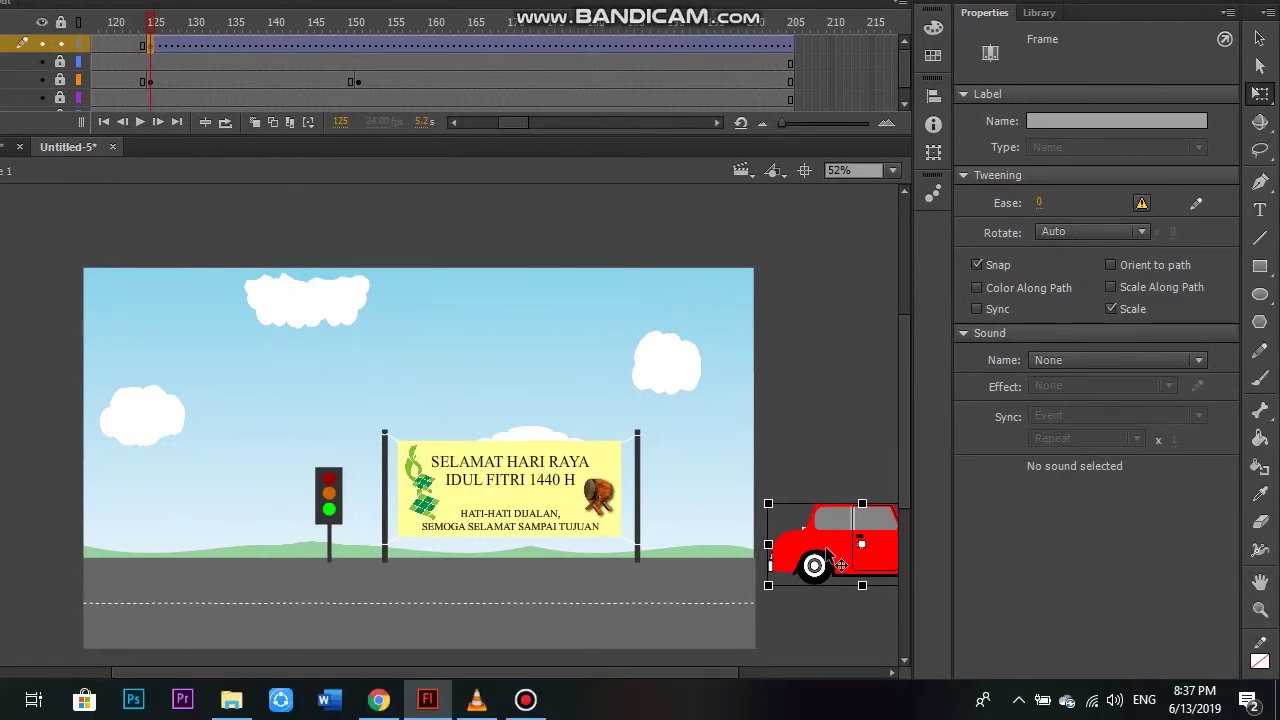
{"action": "left_click_drag", "start_coordinate": [828, 560], "coordinate": [232, 553]}
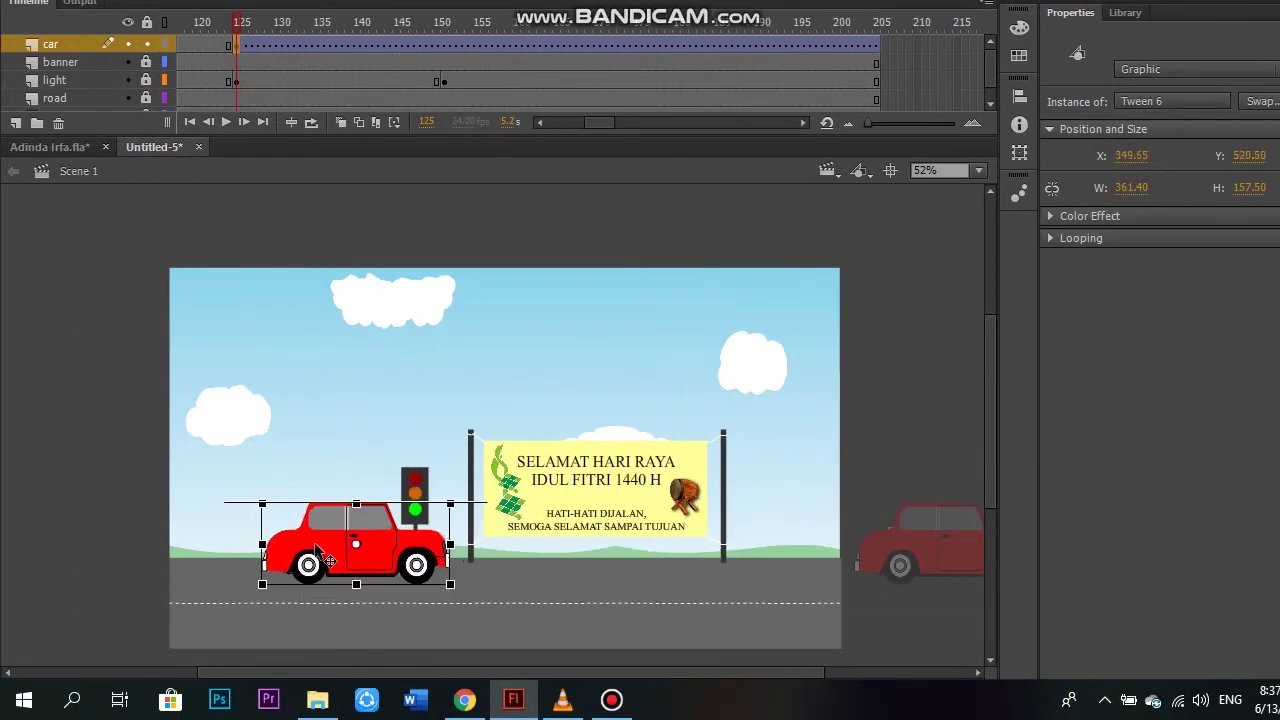
{"action": "left_click_drag", "start_coordinate": [317, 551], "coordinate": [264, 548]}
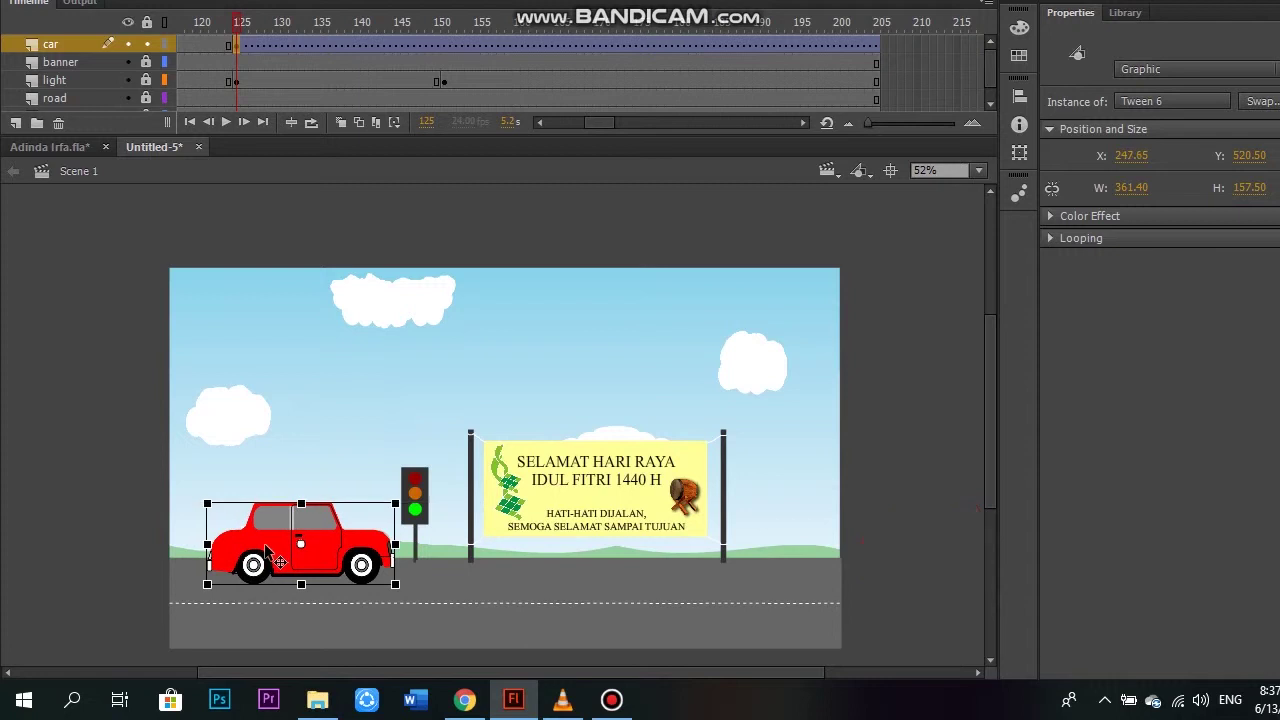
{"action": "left_click", "coordinate": [120, 535]}
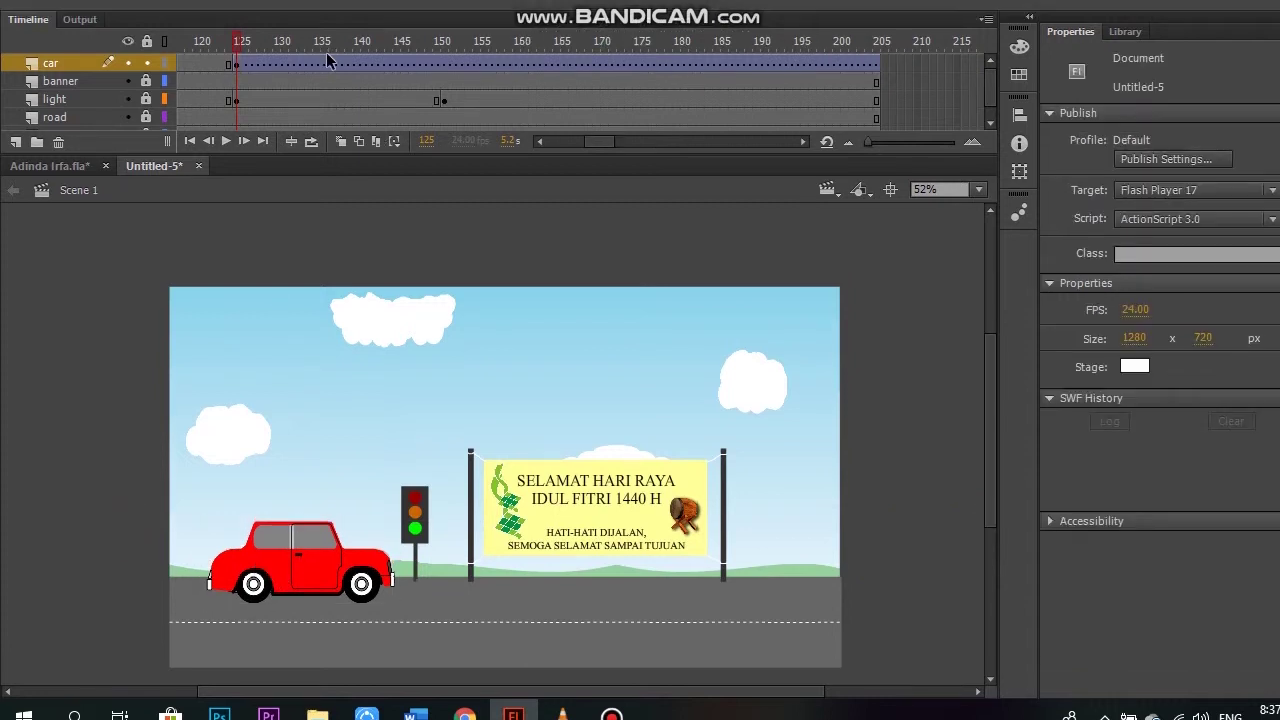
Play the animation on the timeline to check the car's movement and the traffic light changes
{"action": "left_click", "coordinate": [220, 142]}
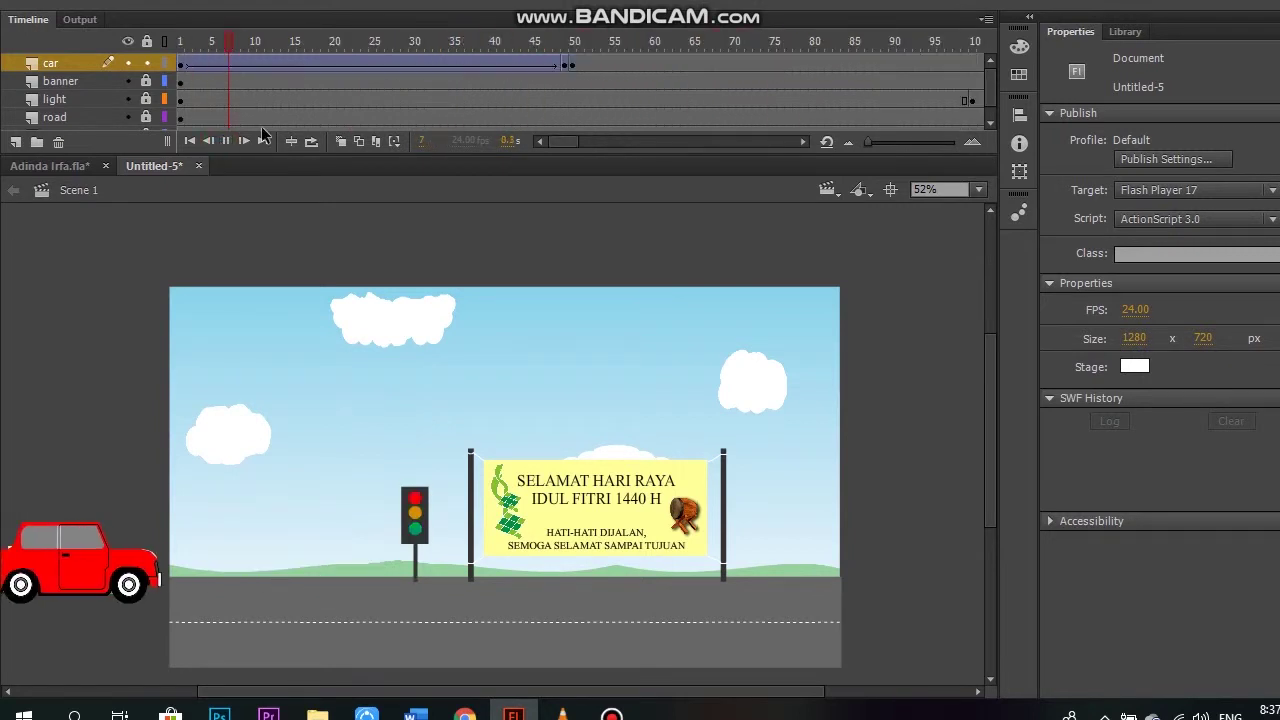
{"action": "left_click", "coordinate": [225, 141]}
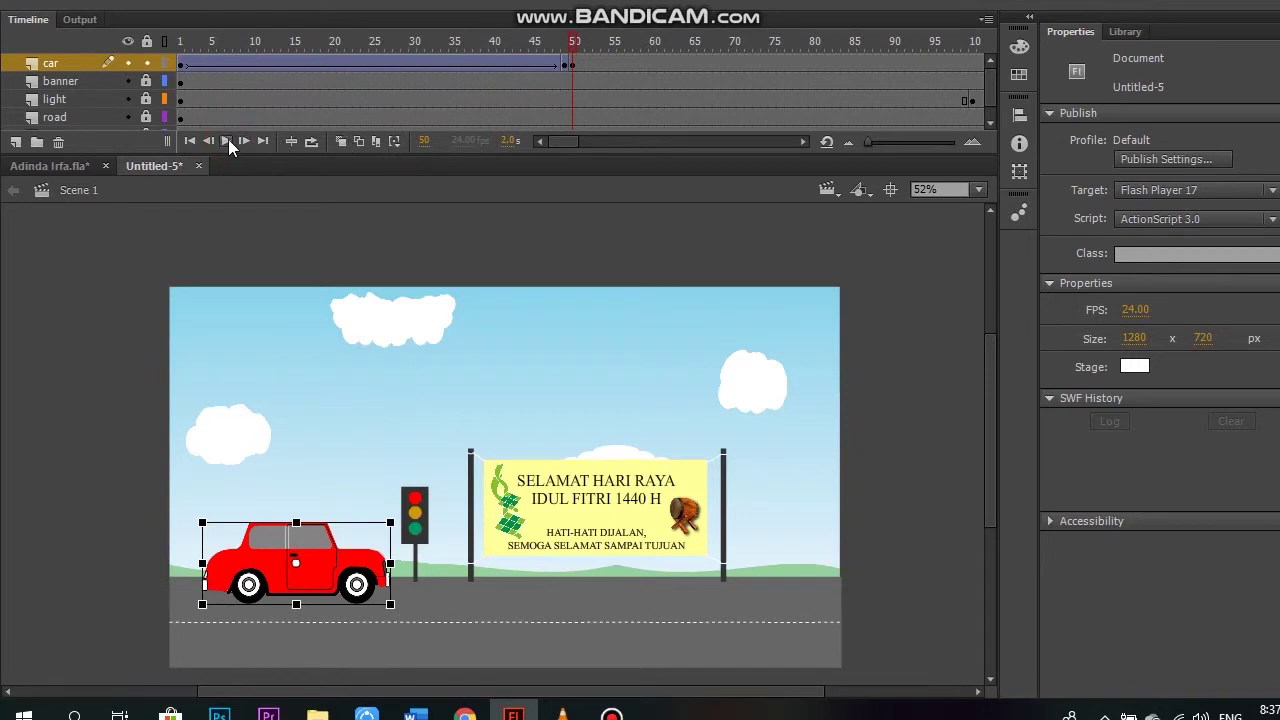
{"action": "left_click", "coordinate": [227, 141]}
{"action": "left_click", "coordinate": [227, 141]}
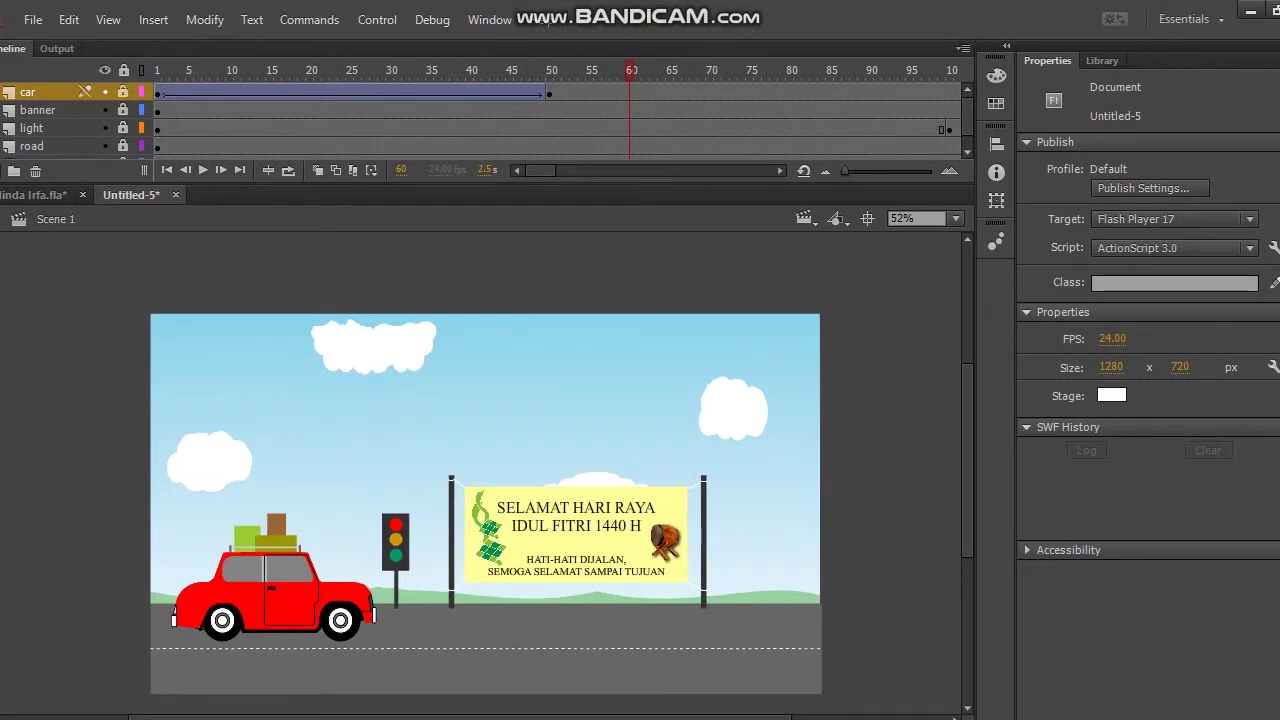
Add a new layer above the car layer and name it clouds
{"action": "left_click", "coordinate": [14, 171]}
{"action": "double_click", "coordinate": [34, 92]}
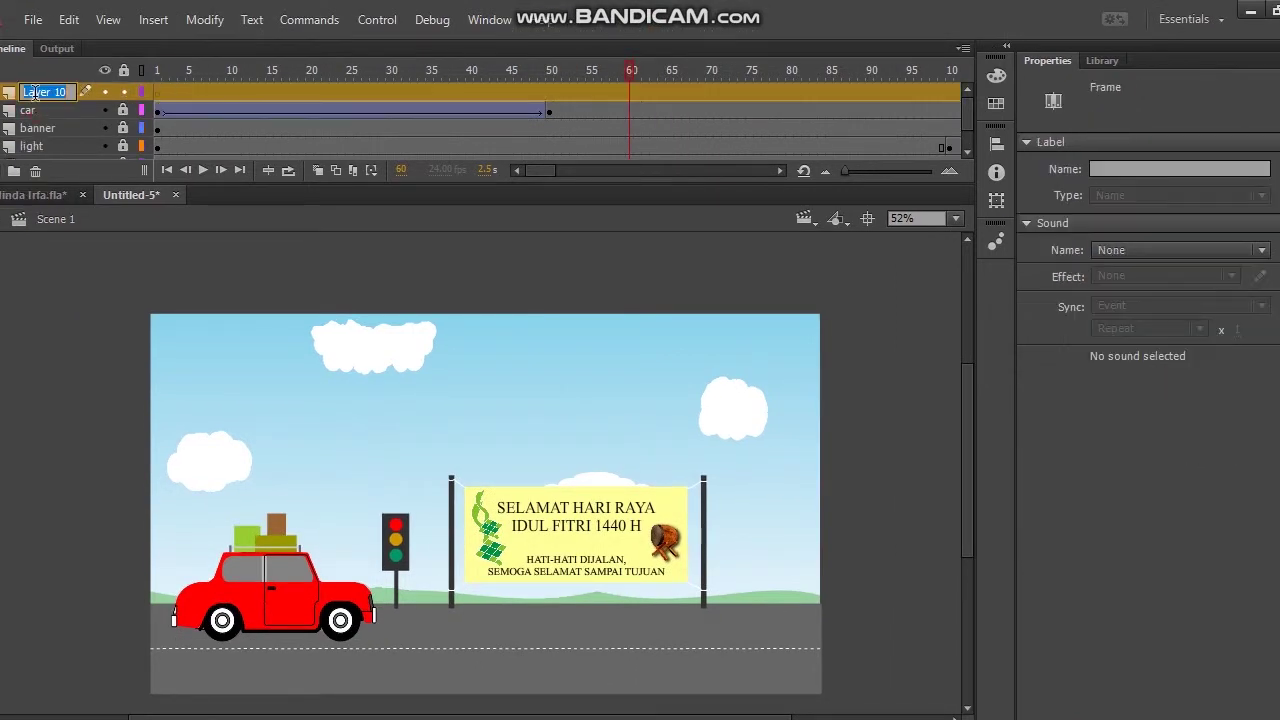
{"action": "type", "text": "clouds"}
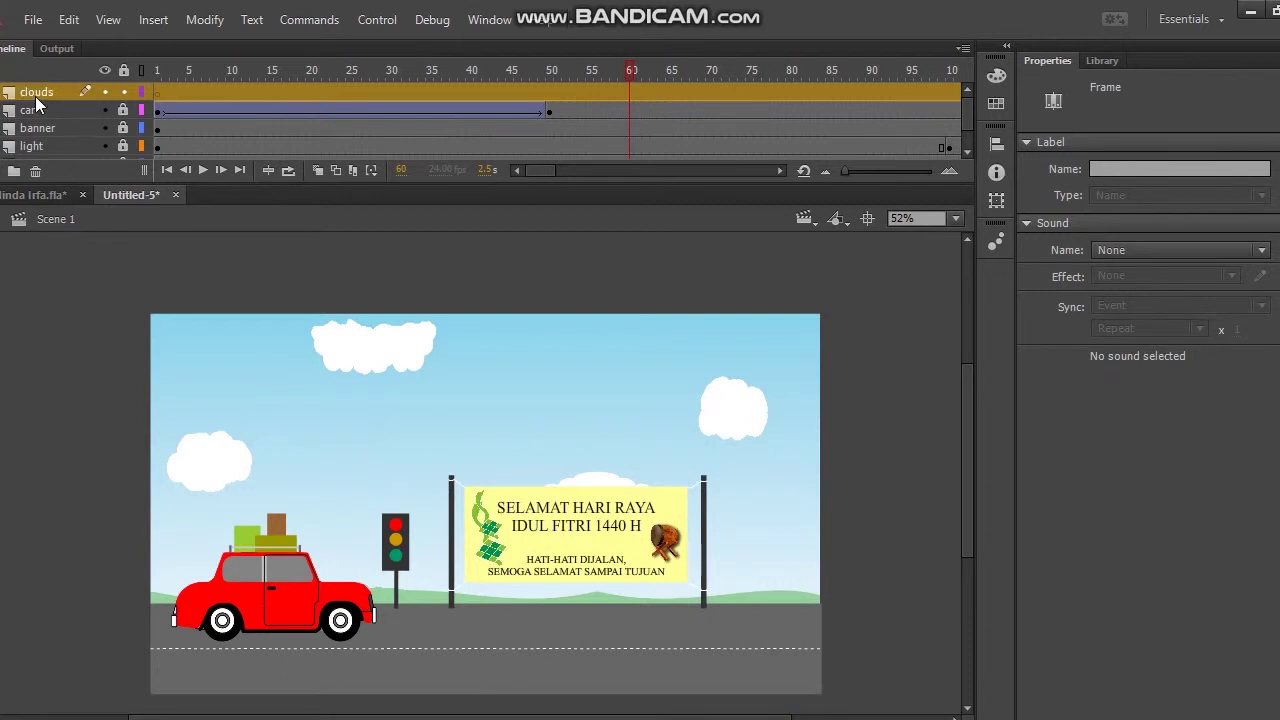
Import the cloud image pngkey.com-peppa-pig-png-353383.png from the multimedia and authoring folder onto the stage in the clouds layer
{"action": "left_click", "coordinate": [36, 20]}
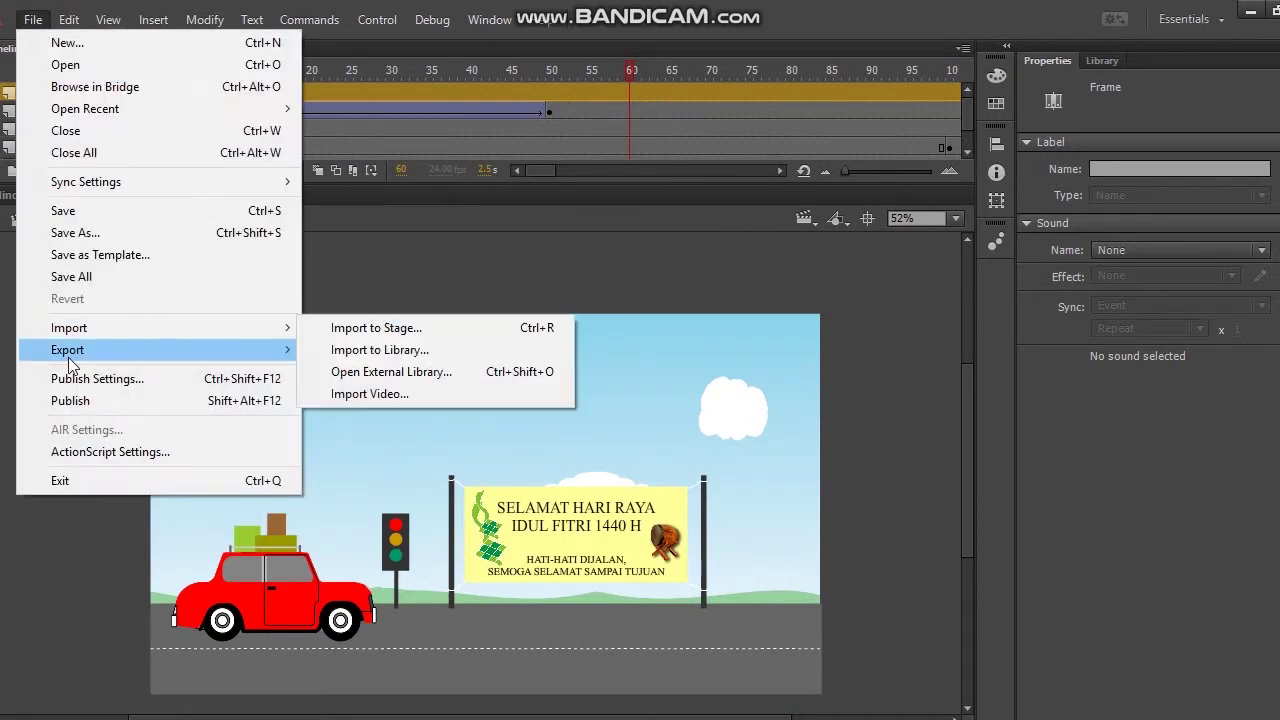
{"action": "mouse_move", "coordinate": [155, 340]}
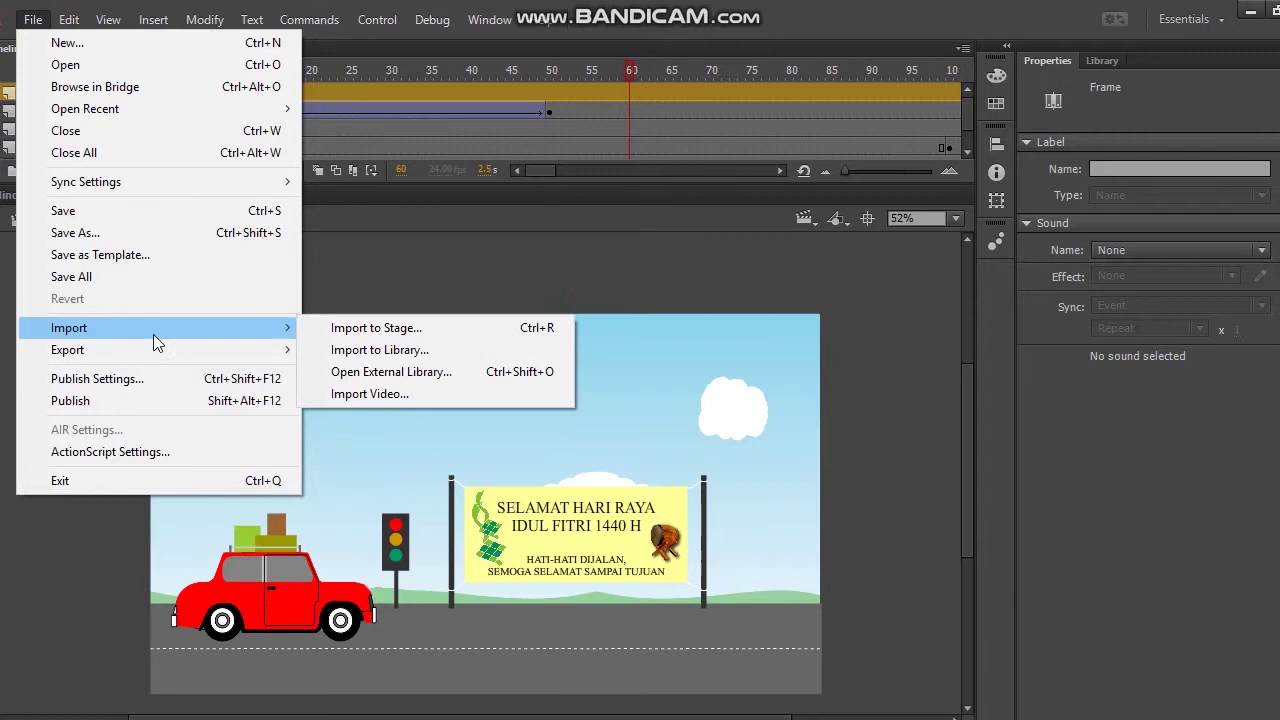
{"action": "left_click", "coordinate": [337, 327]}
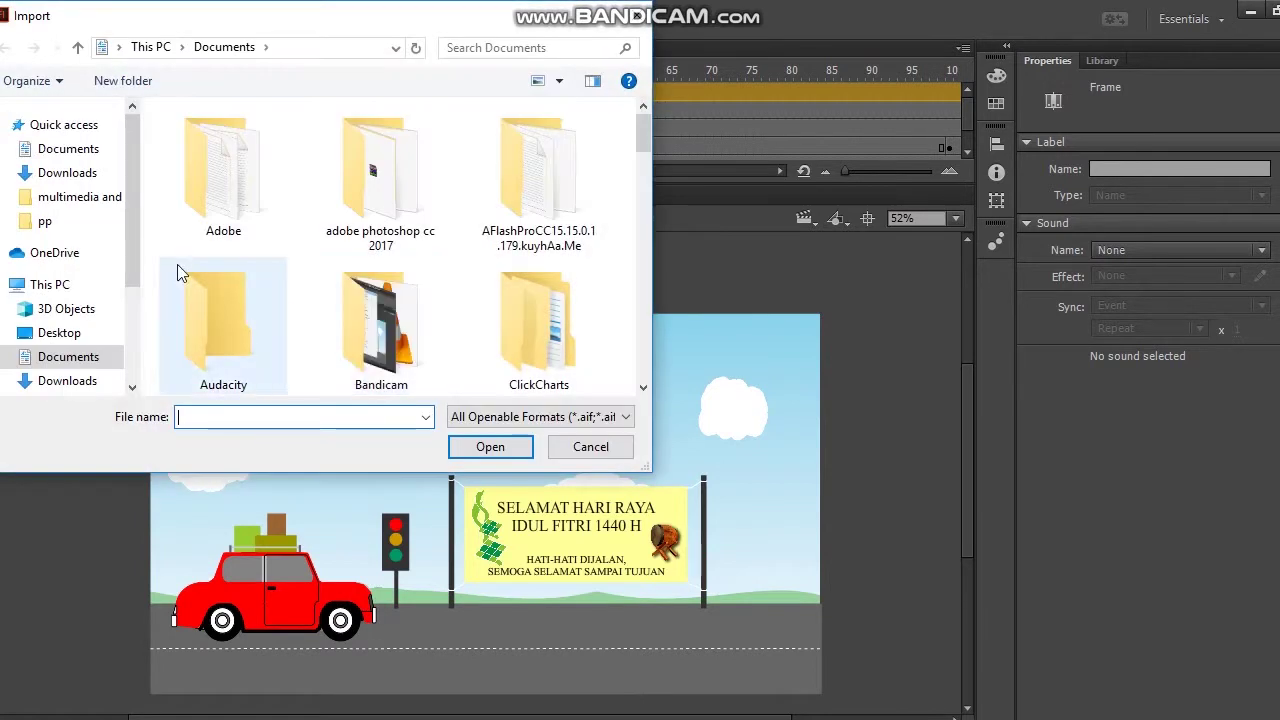
{"action": "left_click", "coordinate": [100, 196]}
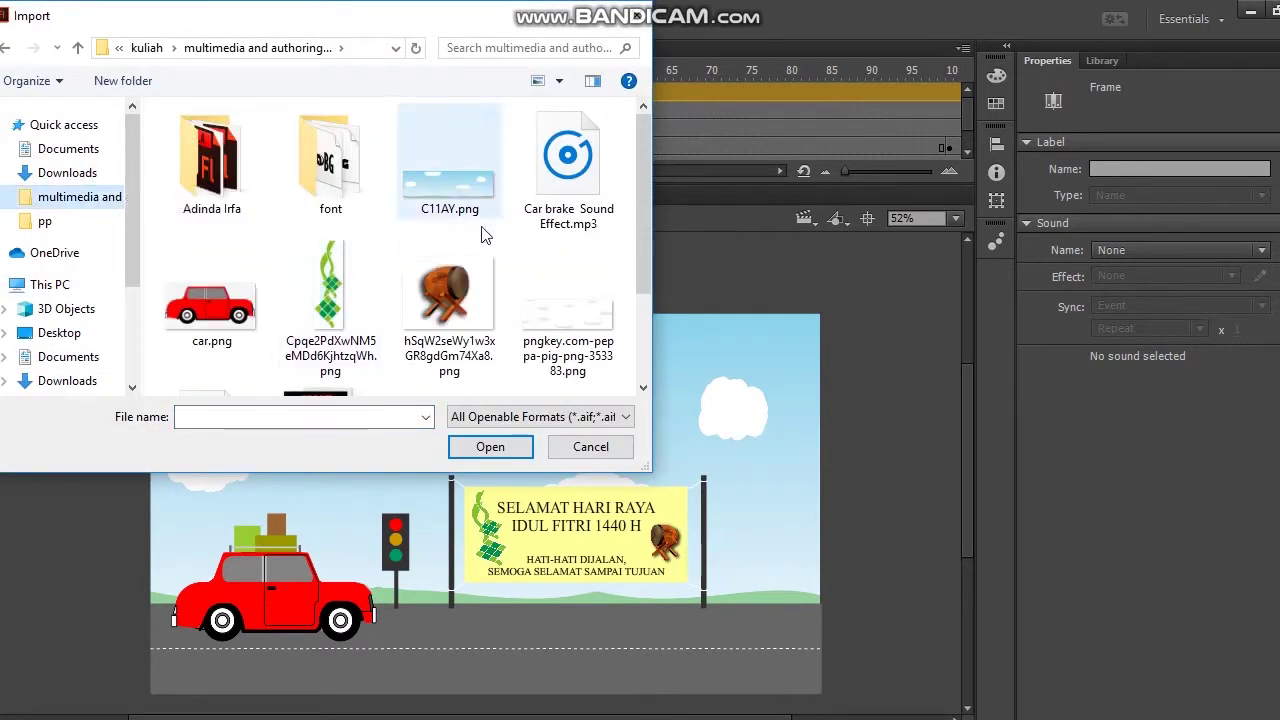
{"action": "scroll", "coordinate": [495, 277], "scroll_direction": "down", "scroll_amount": 2}
{"action": "double_click", "coordinate": [568, 234]}
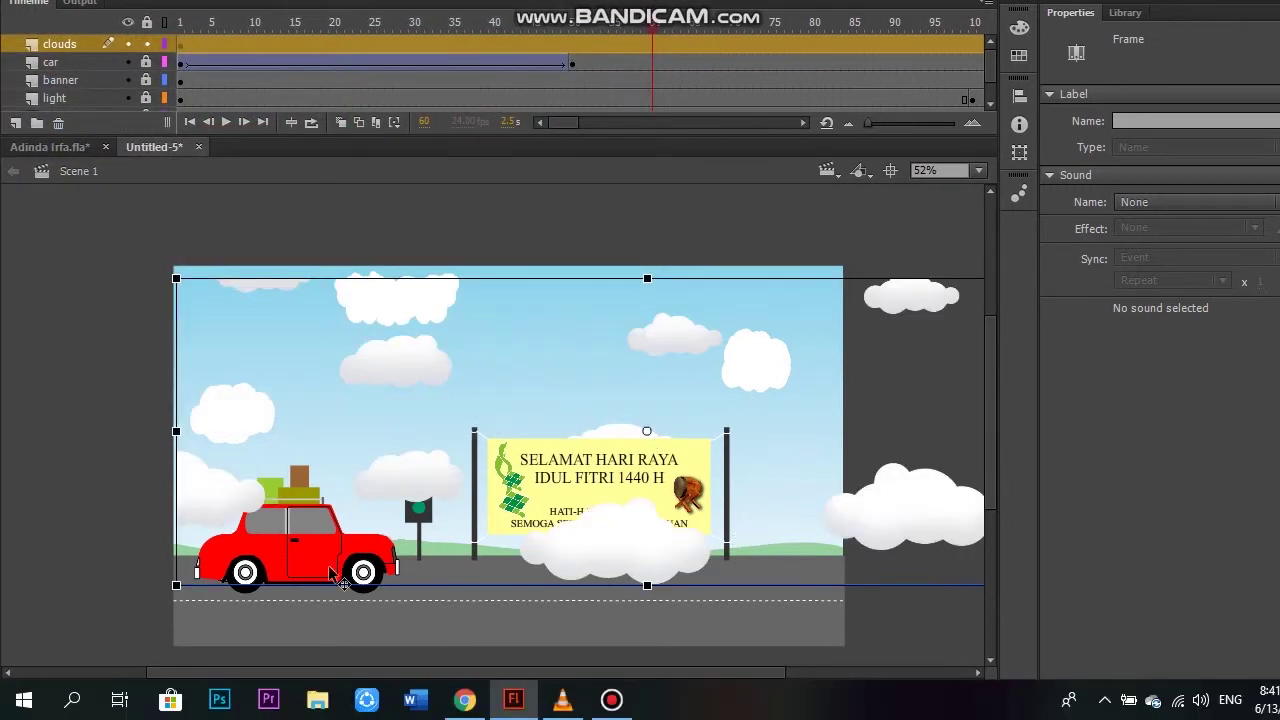
Scale the cloud image to 893.20 by 252.00 and move it beside the stage to X about -870, Y about 49
{"action": "left_click_drag", "start_coordinate": [662, 430], "coordinate": [118, 392]}
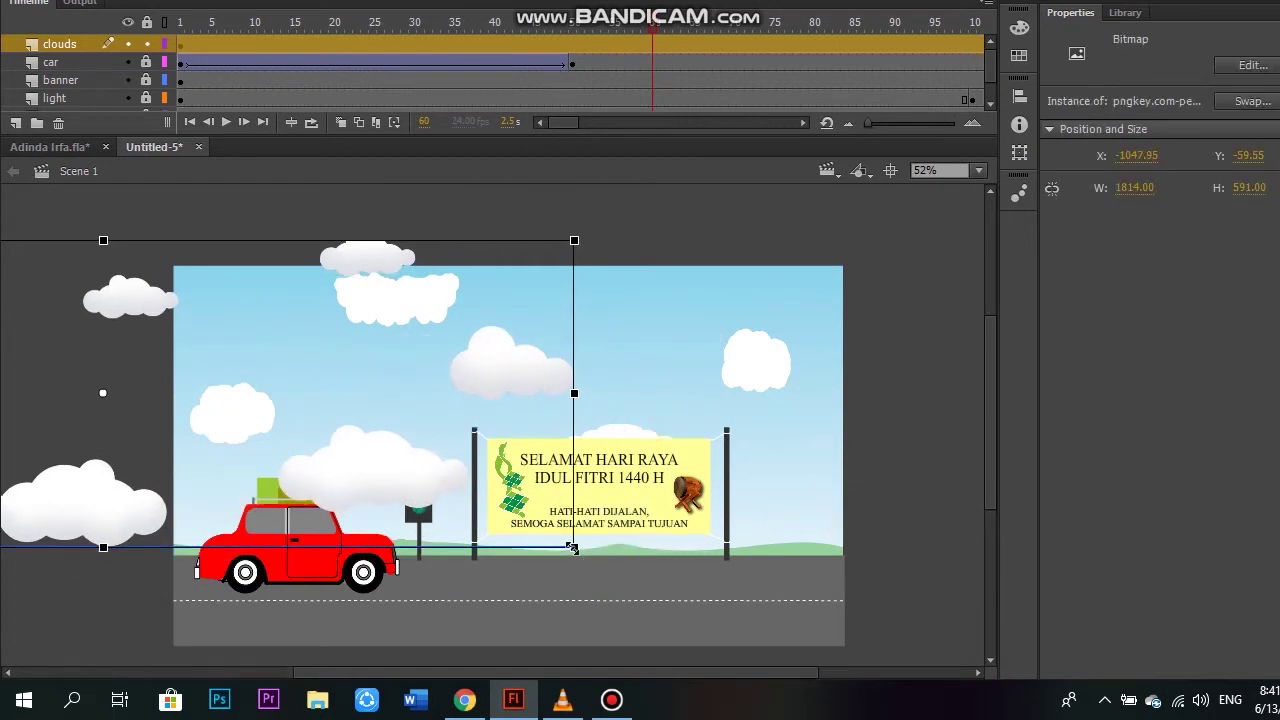
{"action": "left_click_drag", "start_coordinate": [575, 548], "coordinate": [333, 460]}
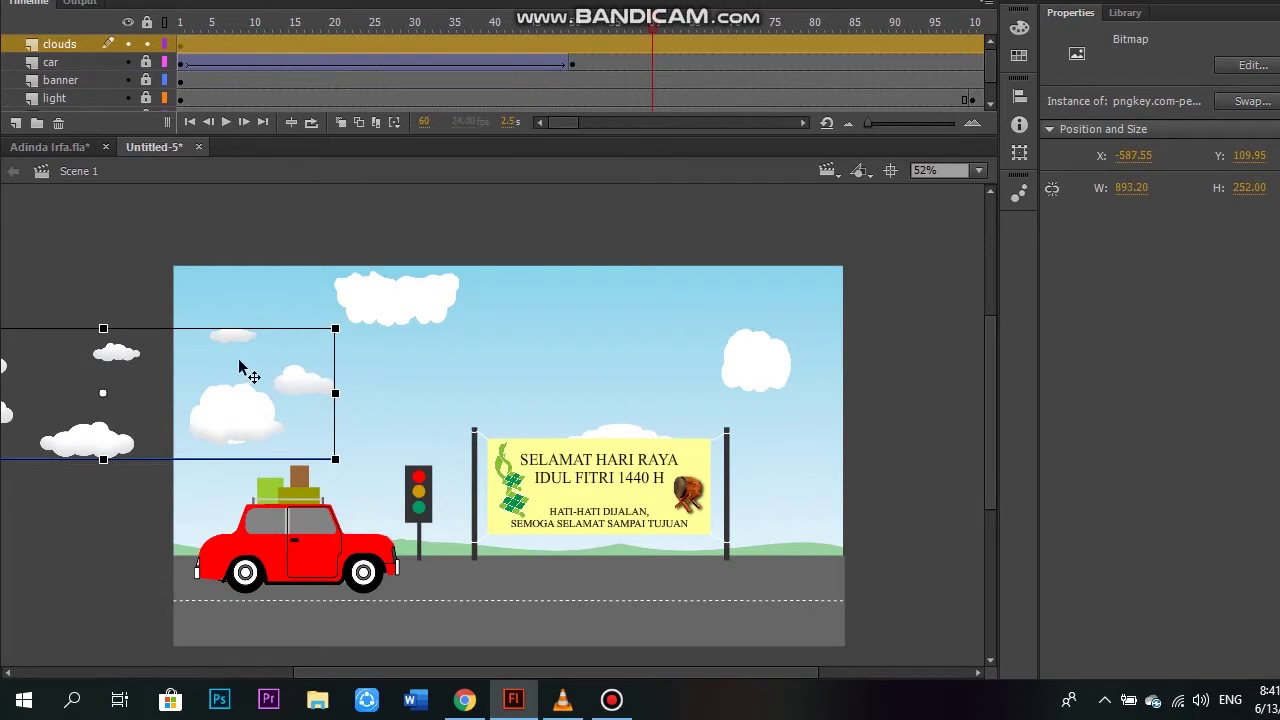
{"action": "left_click_drag", "start_coordinate": [226, 362], "coordinate": [73, 362]}
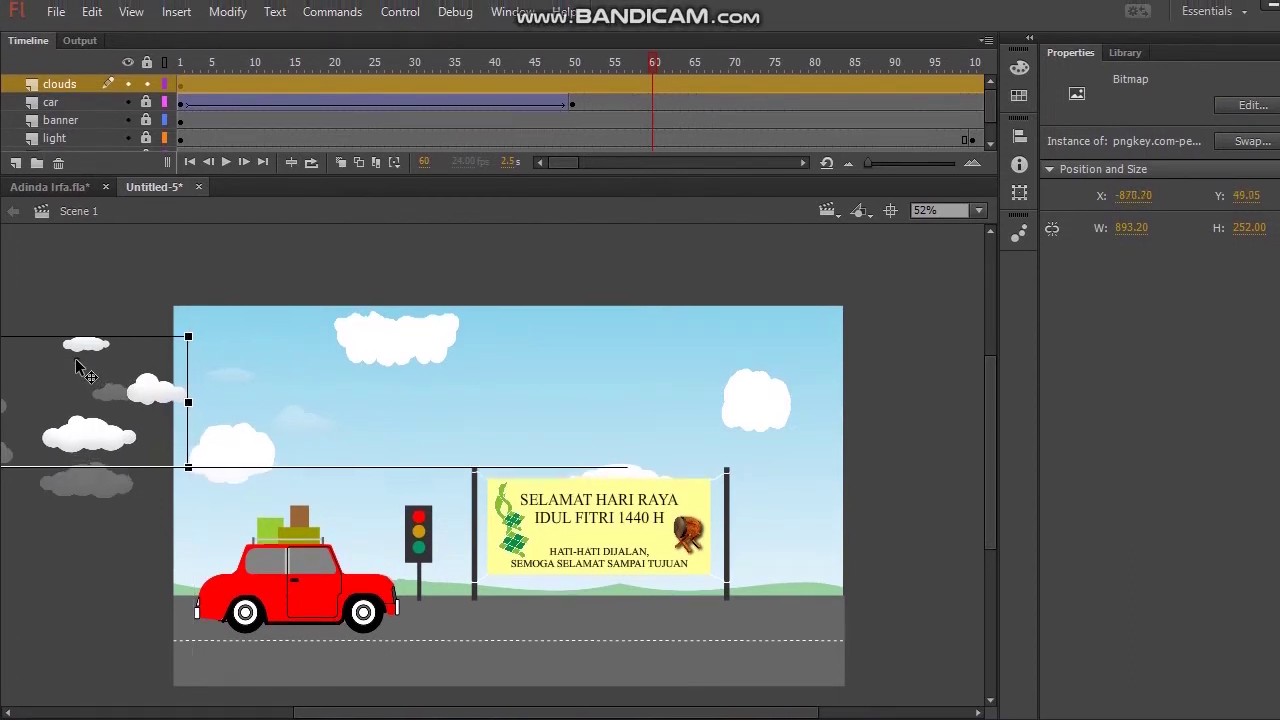
Create a motion tween on the clouds layer, converting the cloud image to a symbol
{"action": "mouse_move", "coordinate": [571, 162]}
{"action": "left_mouse_down"}
{"action": "mouse_move", "coordinate": [631, 162]}
{"action": "mouse_move", "coordinate": [575, 166]}
{"action": "left_mouse_up"}
{"action": "right_click", "coordinate": [521, 82]}
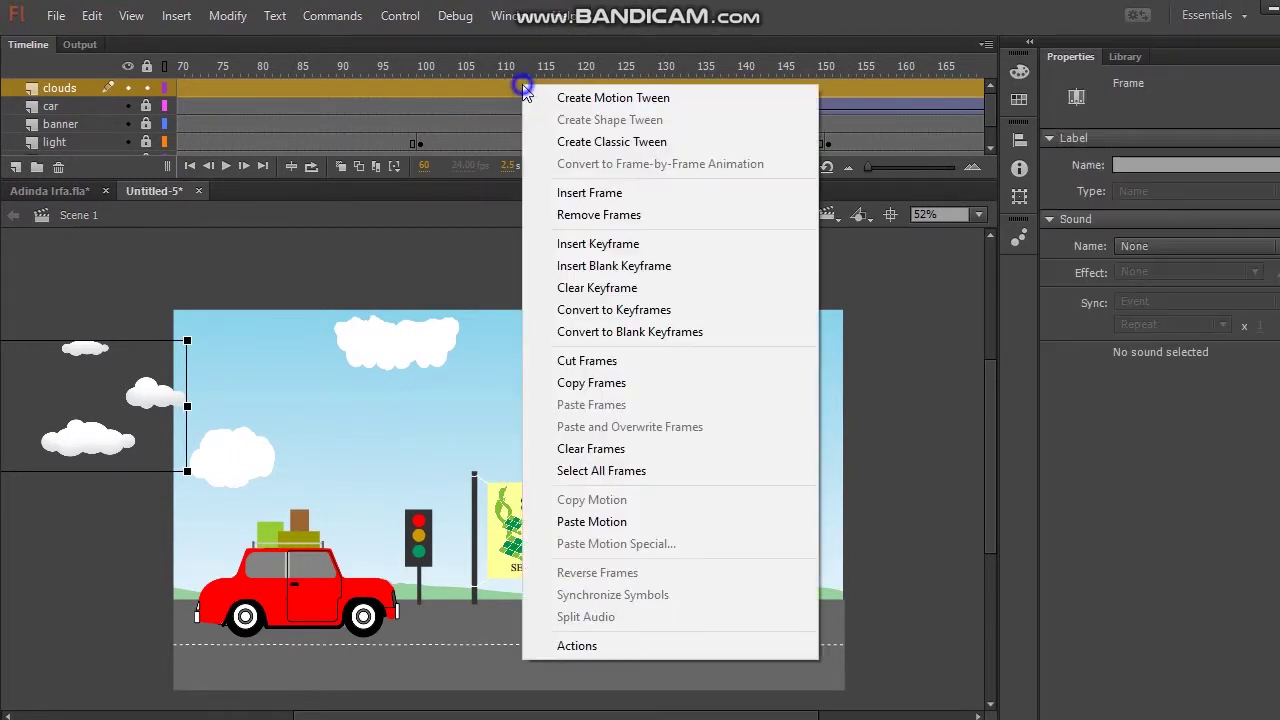
{"action": "left_click", "coordinate": [529, 94]}
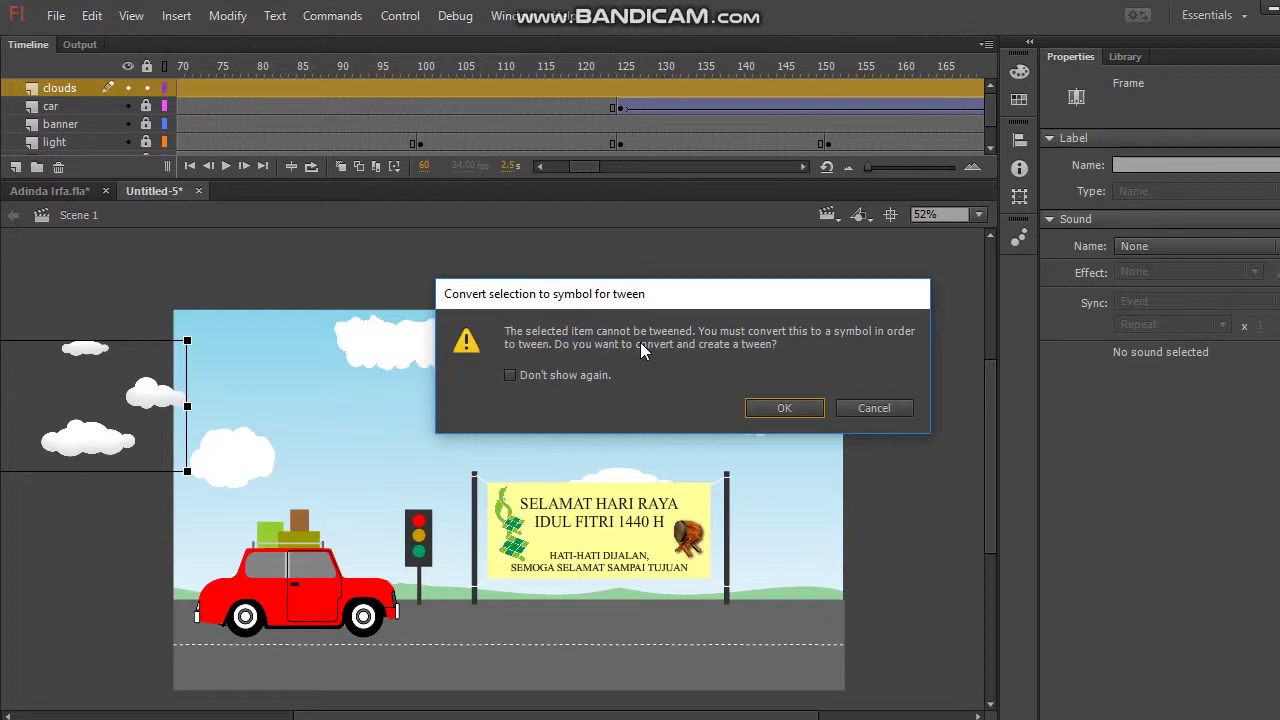
{"action": "key", "text": "Return"}
{"action": "right_click", "coordinate": [144, 362]}
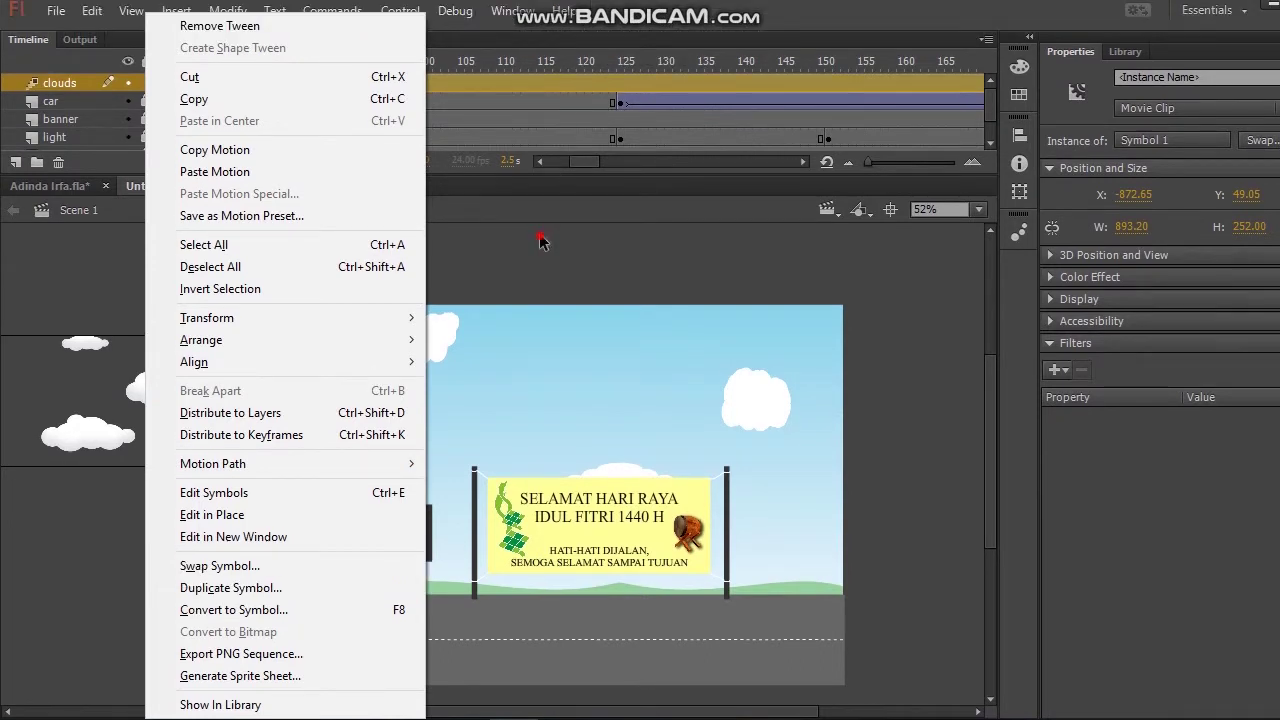
{"action": "left_click", "coordinate": [540, 240]}
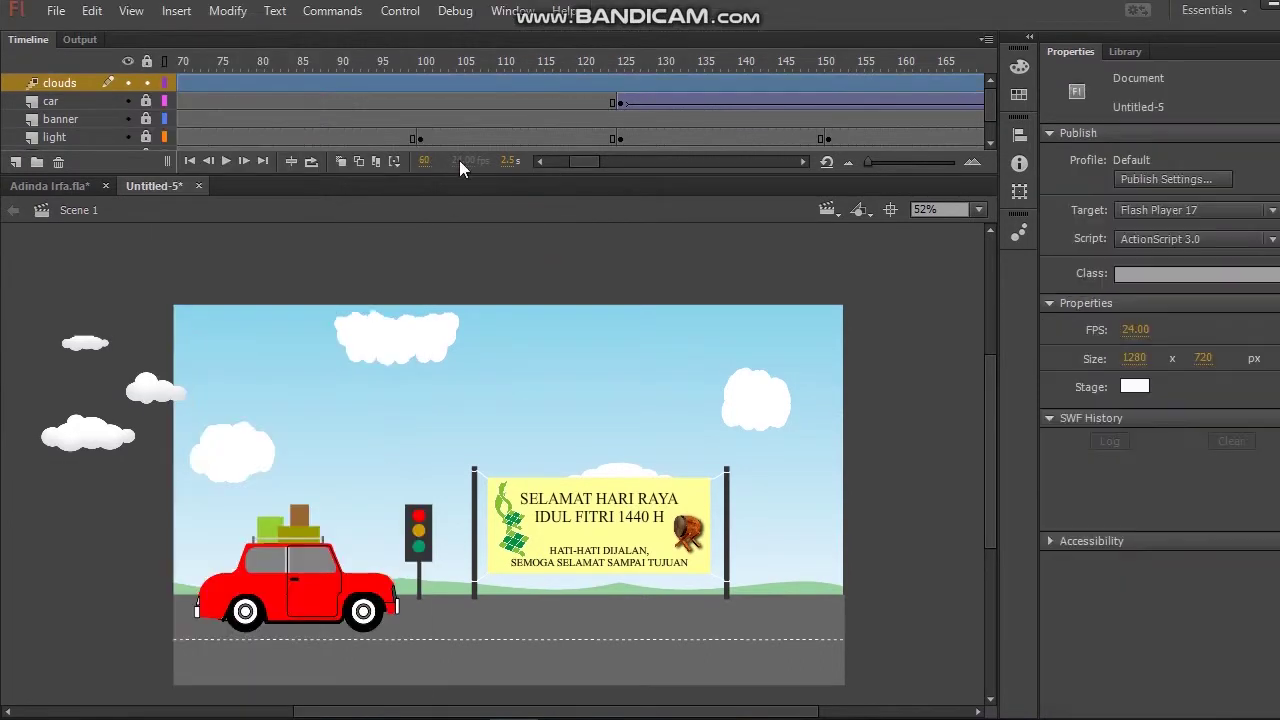
At frame 2 of the clouds layer, nudge the clouds about 13 px to the right
{"action": "left_click", "coordinate": [388, 86]}
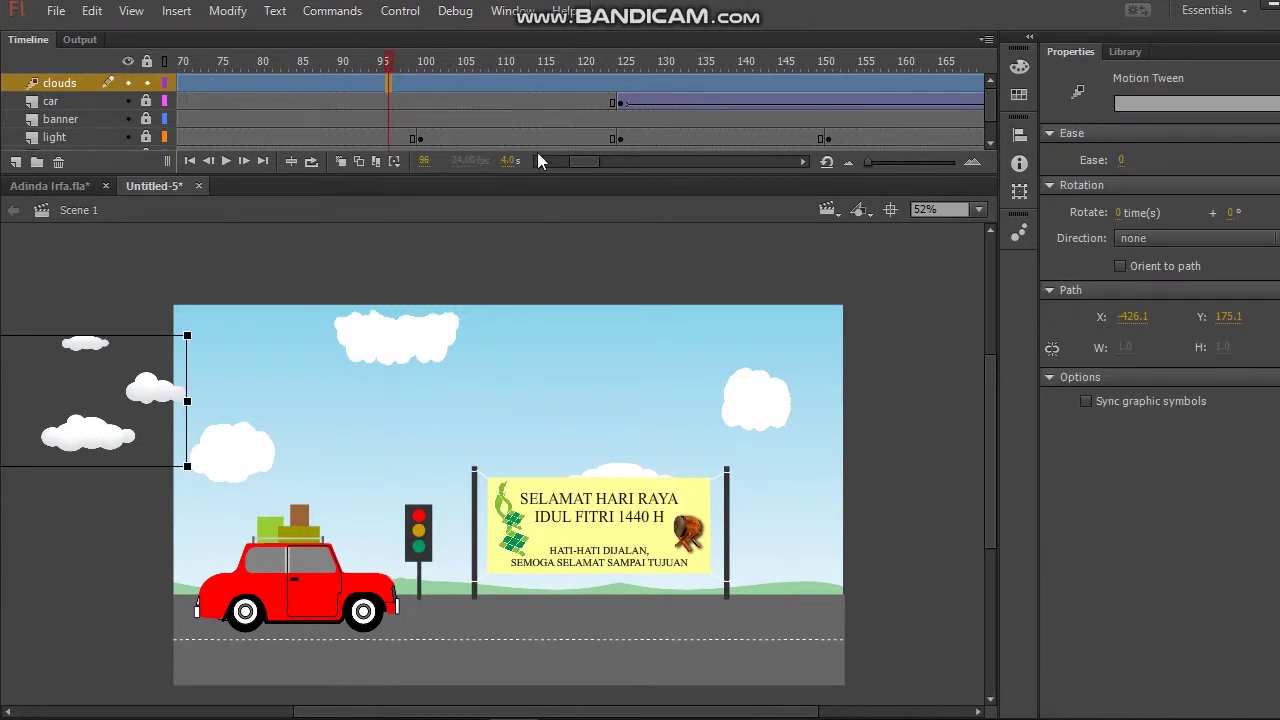
{"action": "left_click_drag", "start_coordinate": [579, 160], "coordinate": [512, 154]}
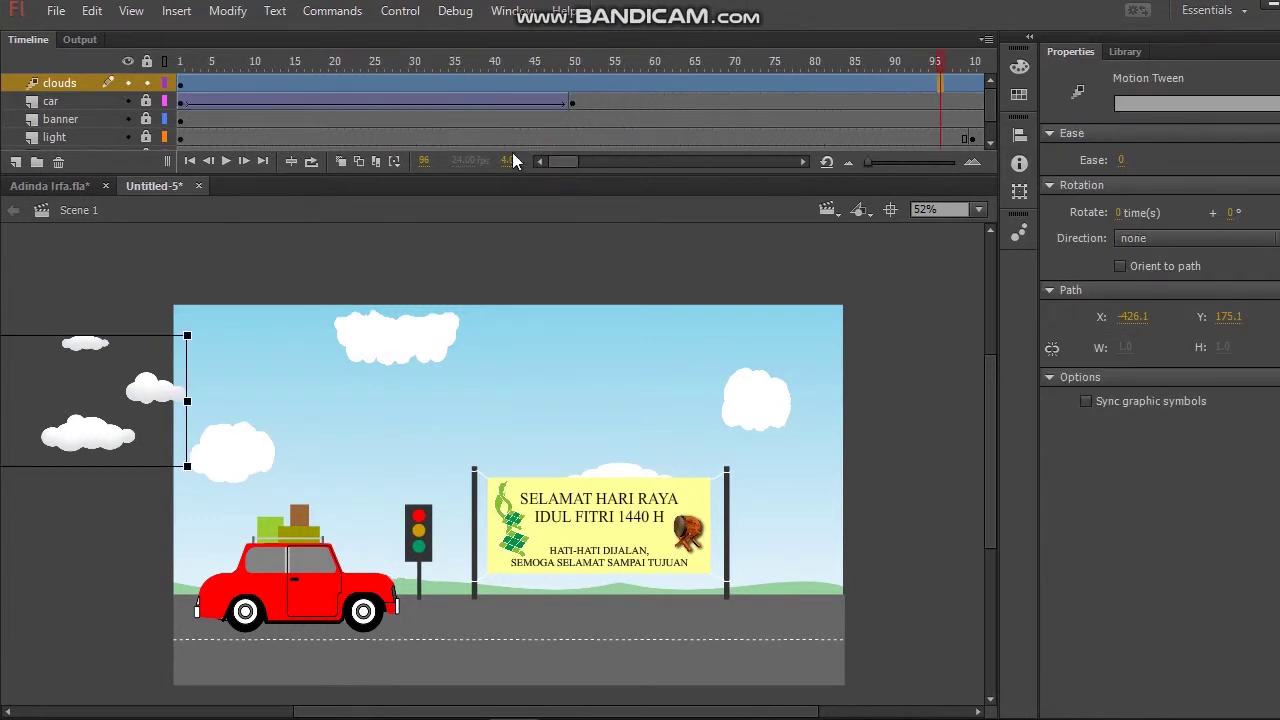
{"action": "left_click", "coordinate": [185, 85]}
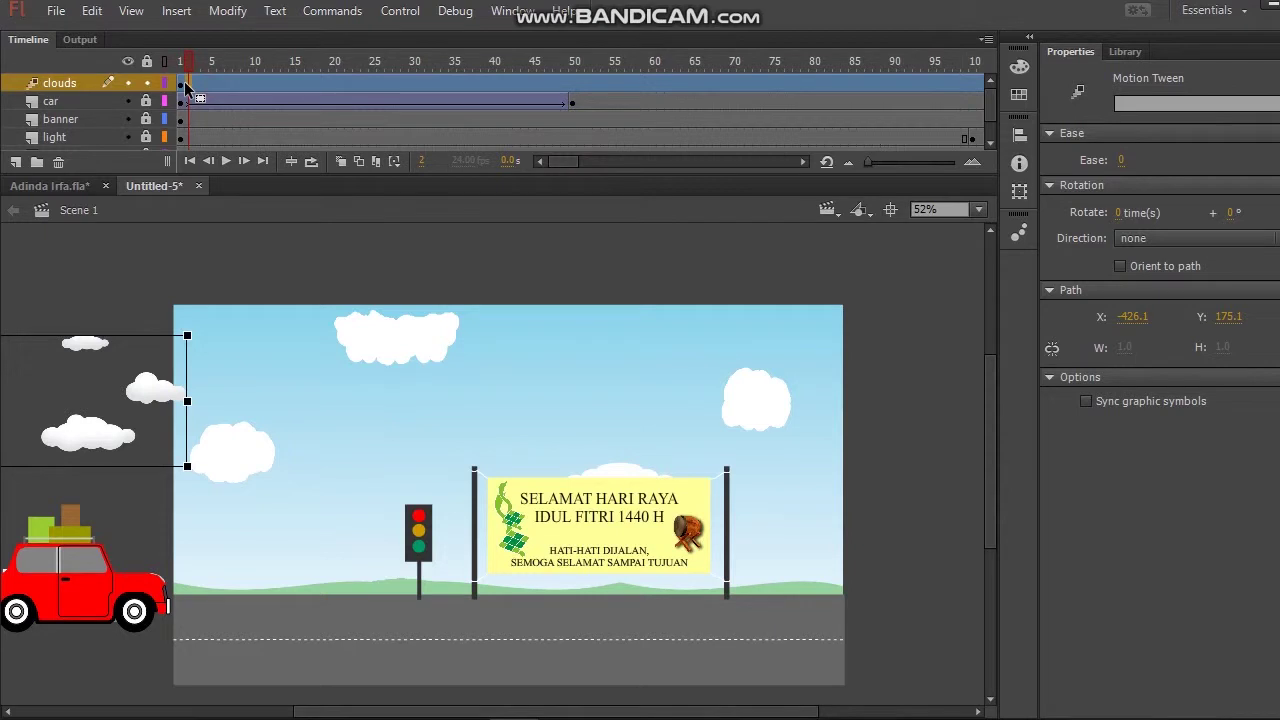
{"action": "key", "text": "Right"}
{"action": "key", "text": "Right"}
{"action": "key", "text": "Right"}
{"action": "key", "text": "Right"}
{"action": "key", "text": "Right"}
{"action": "key", "text": "Right"}
{"action": "key", "text": "Right"}
{"action": "key", "text": "Right"}
{"action": "key", "text": "Right"}
{"action": "key", "text": "Right"}
{"action": "key", "text": "Right"}
{"action": "key", "text": "Right"}
{"action": "key", "text": "Right"}
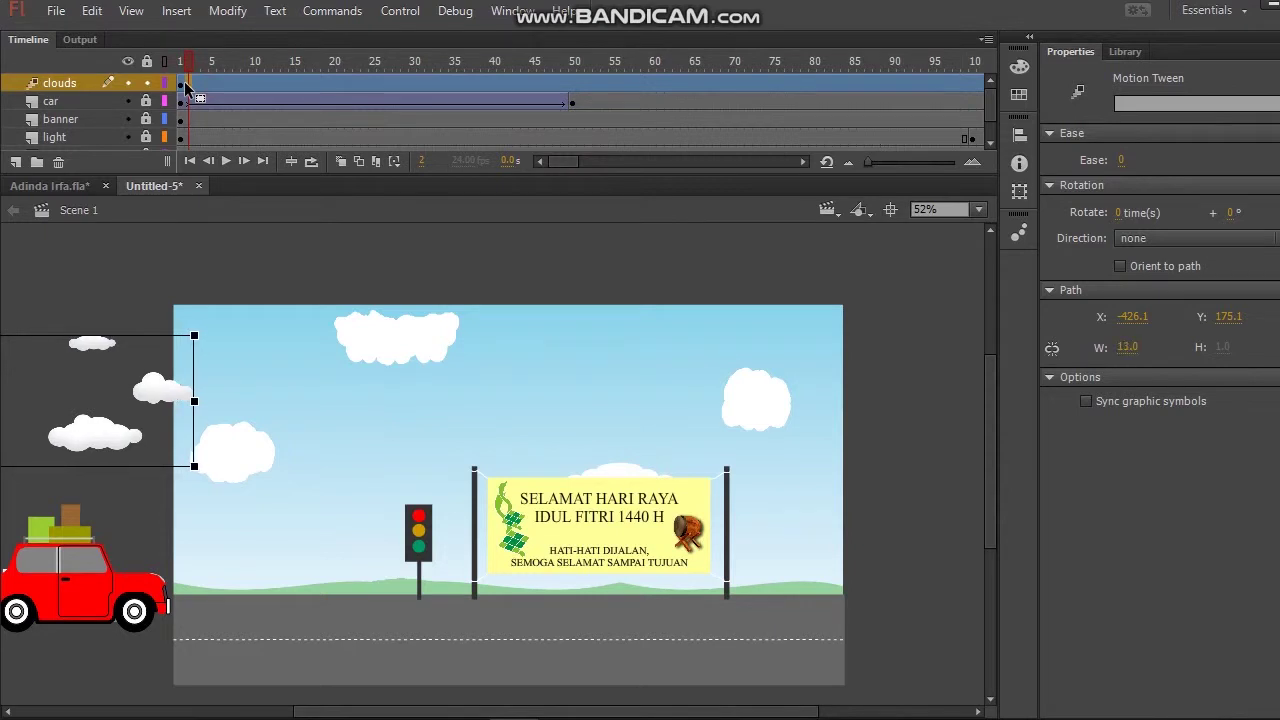
At frames 3 and 4 of the clouds layer, nudge the clouds about 8 px further right each
{"action": "left_click", "coordinate": [195, 88]}
{"action": "key", "text": "Right"}
{"action": "key", "text": "Right"}
{"action": "key", "text": "Right"}
{"action": "key", "text": "Right"}
{"action": "key", "text": "Right"}
{"action": "key", "text": "Right"}
{"action": "key", "text": "Right"}
{"action": "key", "text": "Right"}
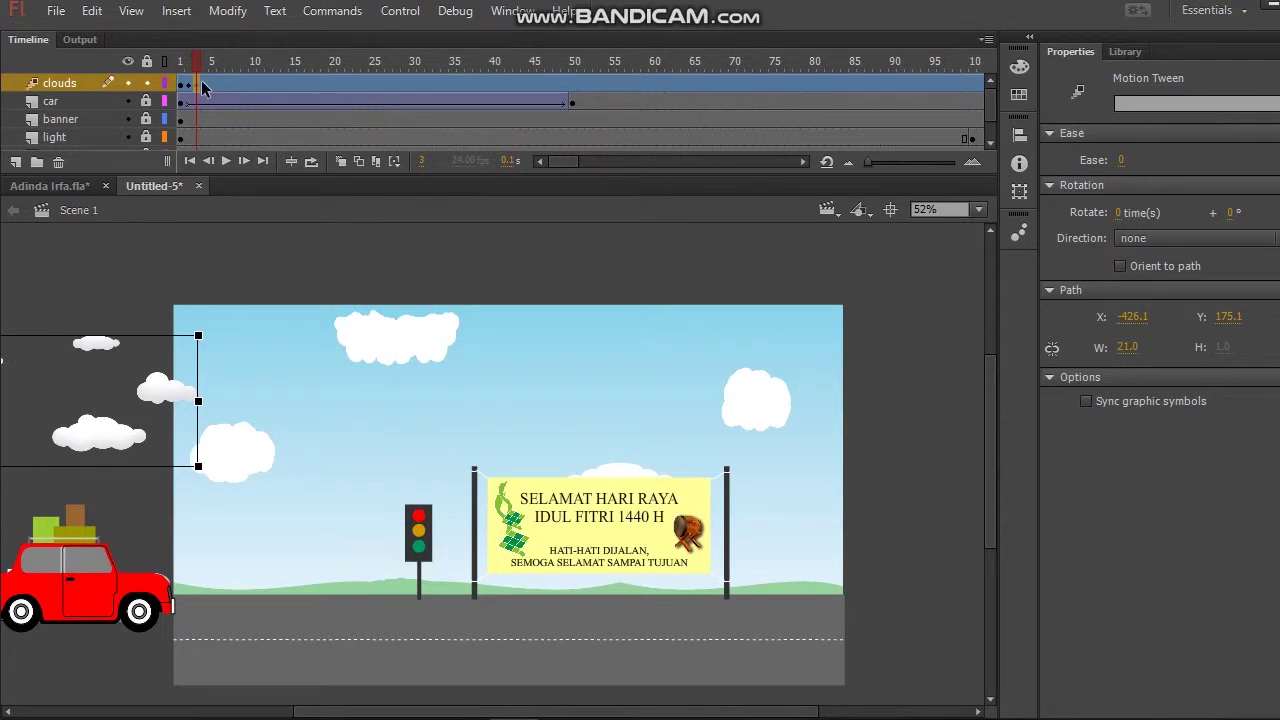
{"action": "left_click", "coordinate": [202, 87]}
{"action": "key", "text": "Right"}
{"action": "key", "text": "Right"}
{"action": "key", "text": "Right"}
{"action": "key", "text": "Right"}
{"action": "key", "text": "Right"}
{"action": "key", "text": "Right"}
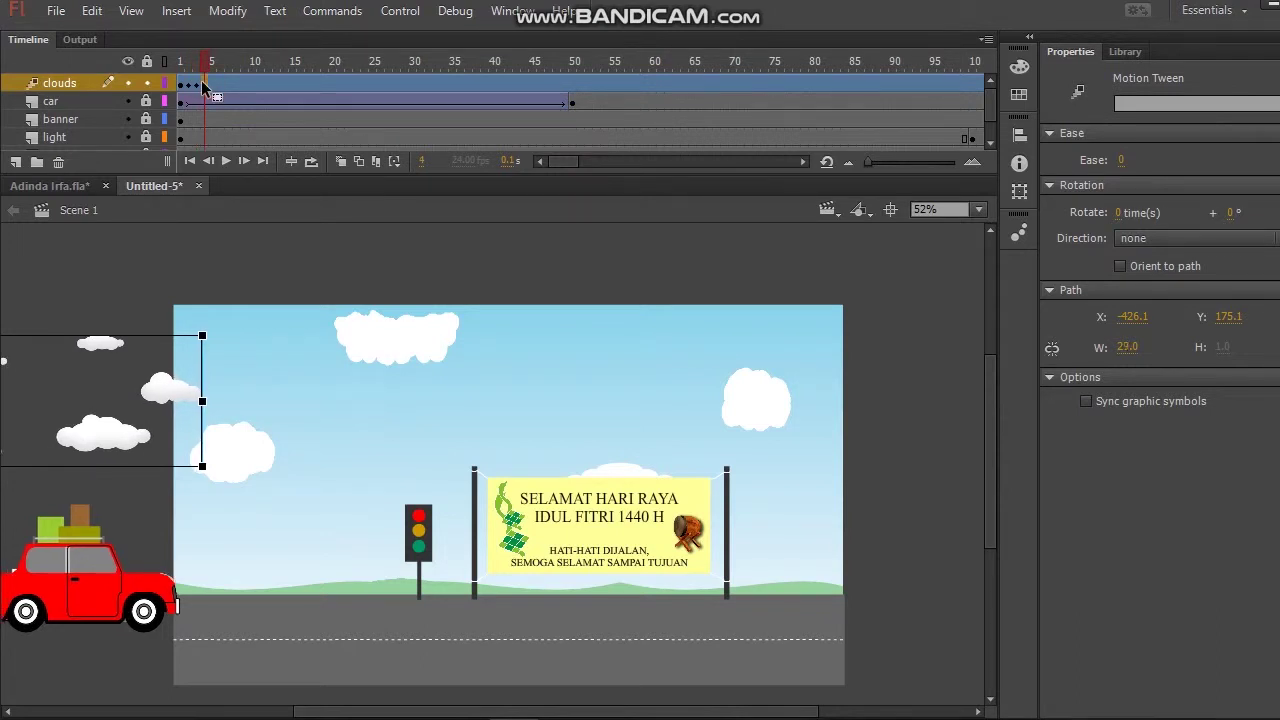
At frames 5 and 6 of the clouds layer, nudge the clouds about 10 px further right each
{"action": "left_click", "coordinate": [213, 86]}
{"action": "key", "text": "Right"}
{"action": "key", "text": "Right"}
{"action": "key", "text": "Right"}
{"action": "key", "text": "Right"}
{"action": "key", "text": "Right"}
{"action": "key", "text": "Right"}
{"action": "key", "text": "Right"}
{"action": "key", "text": "Right"}
{"action": "key", "text": "Right"}
{"action": "key", "text": "Right"}
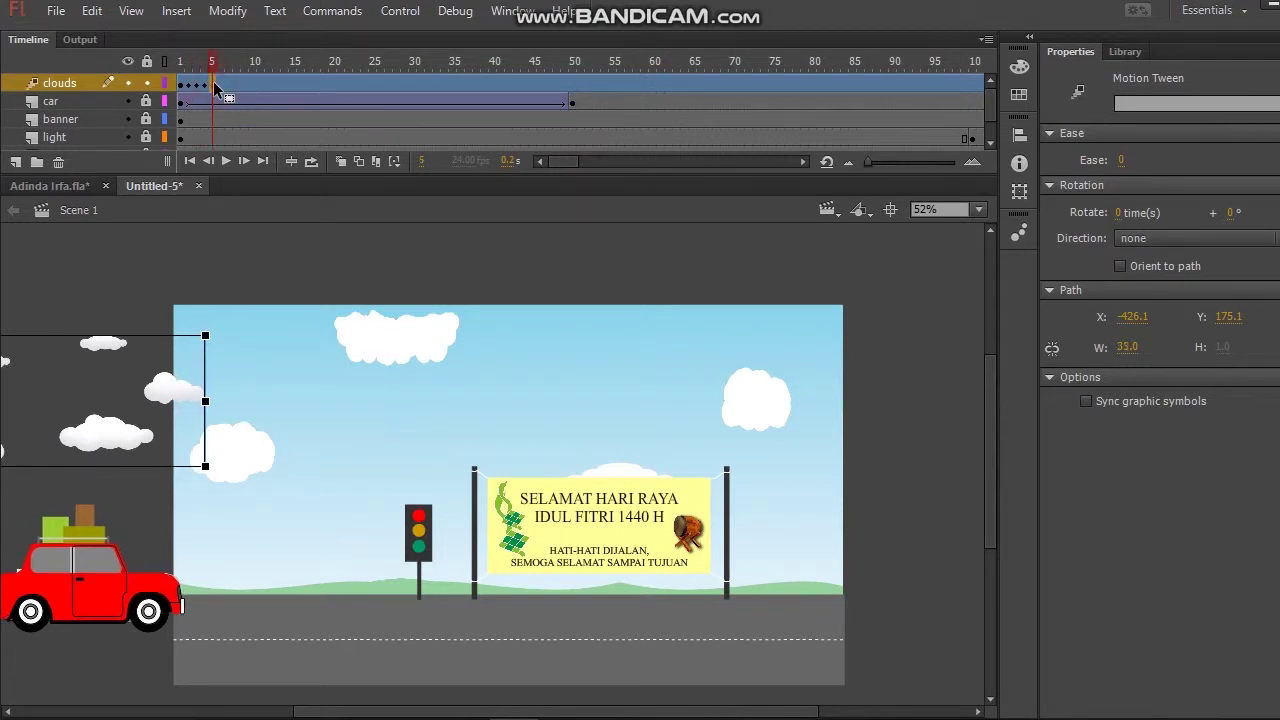
{"action": "left_click", "coordinate": [221, 84]}
{"action": "key", "text": "Right"}
{"action": "key", "text": "Right"}
{"action": "key", "text": "Right"}
{"action": "key", "text": "Right"}
{"action": "key", "text": "Right"}
{"action": "key", "text": "Right"}
{"action": "key", "text": "Right"}
{"action": "key", "text": "Right"}
{"action": "key", "text": "Right"}
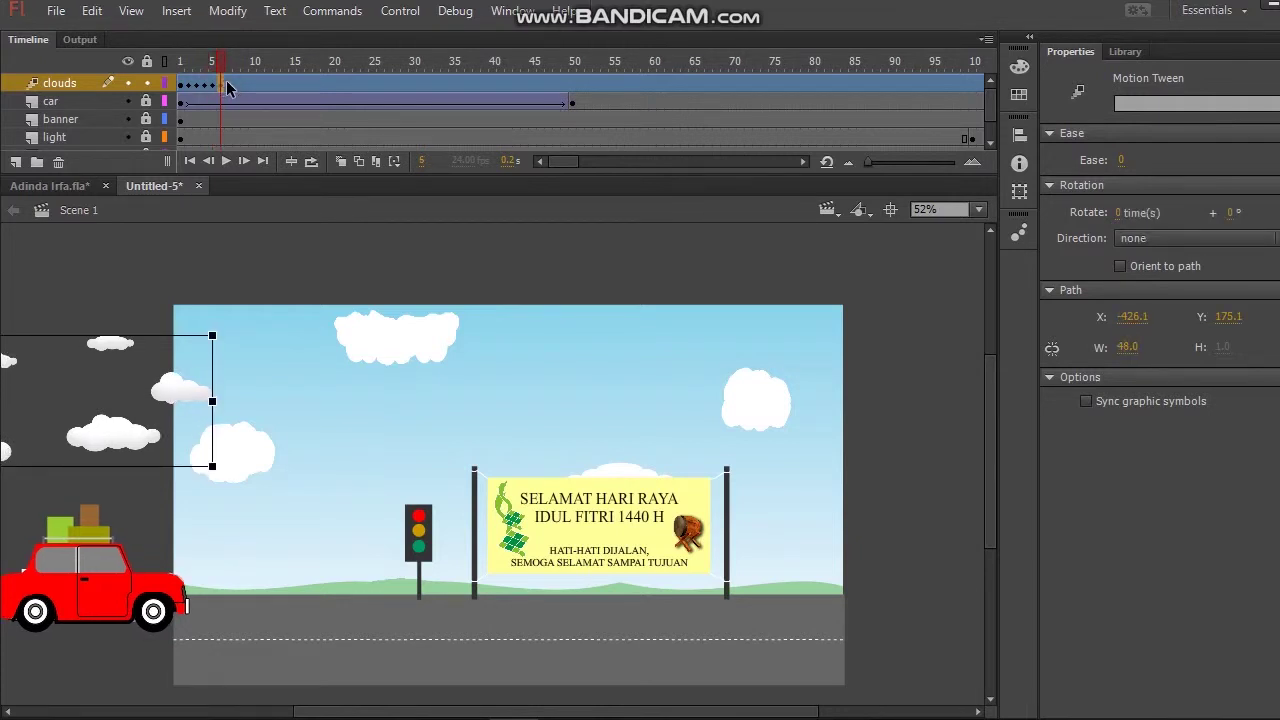
At frames 7 and 8 of the clouds layer, nudge the clouds about 8 to 10 px further right each
{"action": "left_click", "coordinate": [227, 83]}
{"action": "key", "text": "Right"}
{"action": "key", "text": "Right"}
{"action": "key", "text": "Right"}
{"action": "key", "text": "Right"}
{"action": "key", "text": "Right"}
{"action": "key", "text": "Right"}
{"action": "key", "text": "Right"}
{"action": "key", "text": "Right"}
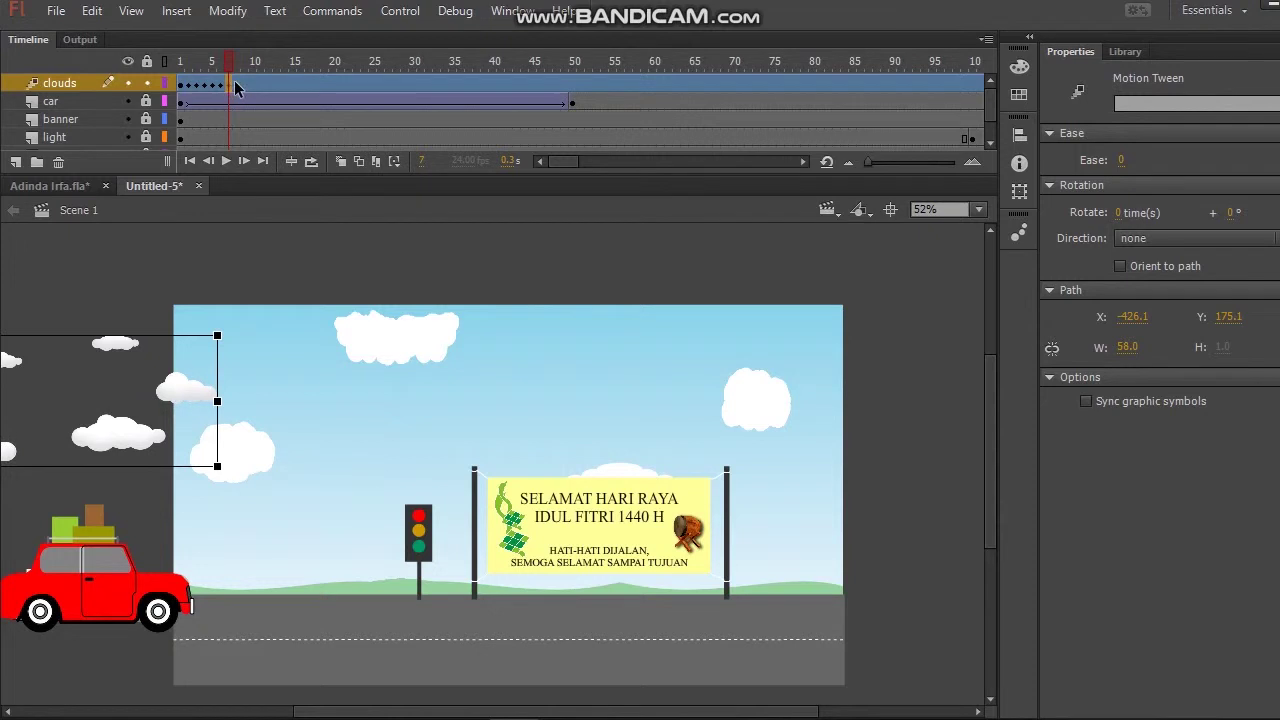
{"action": "left_click", "coordinate": [237, 84]}
{"action": "key", "text": "Right"}
{"action": "key", "text": "Right"}
{"action": "key", "text": "Right"}
{"action": "key", "text": "Right"}
{"action": "key", "text": "Right"}
{"action": "key", "text": "Right"}
{"action": "key", "text": "Right"}
{"action": "key", "text": "Right"}
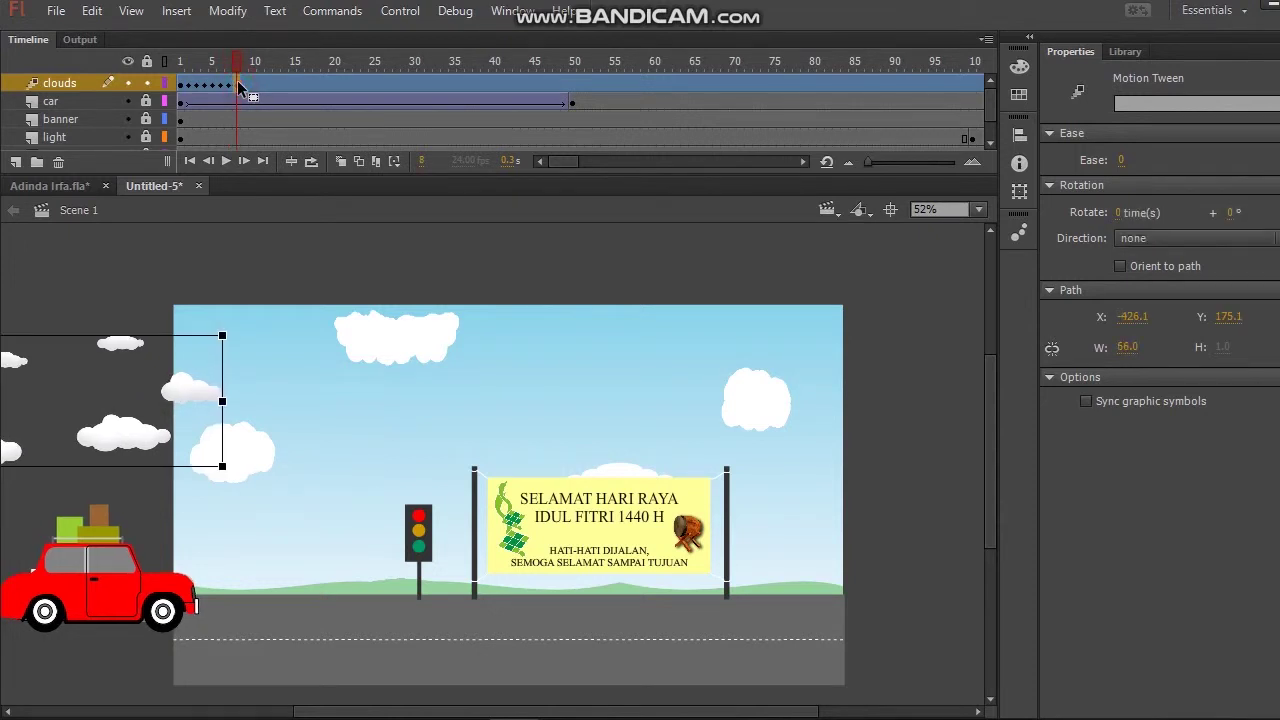
At frames 9 and 10 of the clouds layer, nudge the clouds about 9 px further right each
{"action": "left_click", "coordinate": [247, 84]}
{"action": "key", "text": "Right"}
{"action": "key", "text": "Right"}
{"action": "key", "text": "Right"}
{"action": "key", "text": "Right"}
{"action": "key", "text": "Right"}
{"action": "key", "text": "Right"}
{"action": "key", "text": "Right"}
{"action": "key", "text": "Right"}
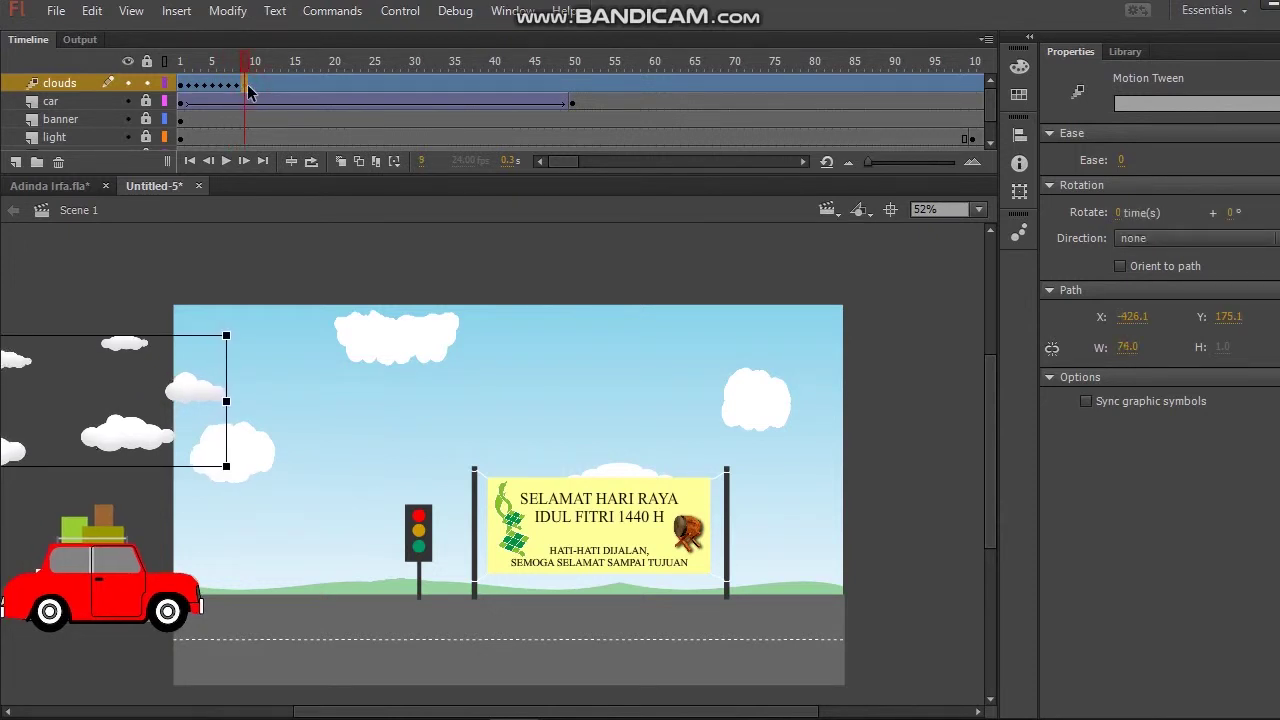
{"action": "left_click", "coordinate": [251, 84]}
{"action": "key", "text": "Right"}
{"action": "key", "text": "Right"}
{"action": "key", "text": "Right"}
{"action": "key", "text": "Right"}
{"action": "key", "text": "Right"}
{"action": "key", "text": "Right"}
{"action": "key", "text": "Right"}
{"action": "key", "text": "Right"}
{"action": "key", "text": "Right"}
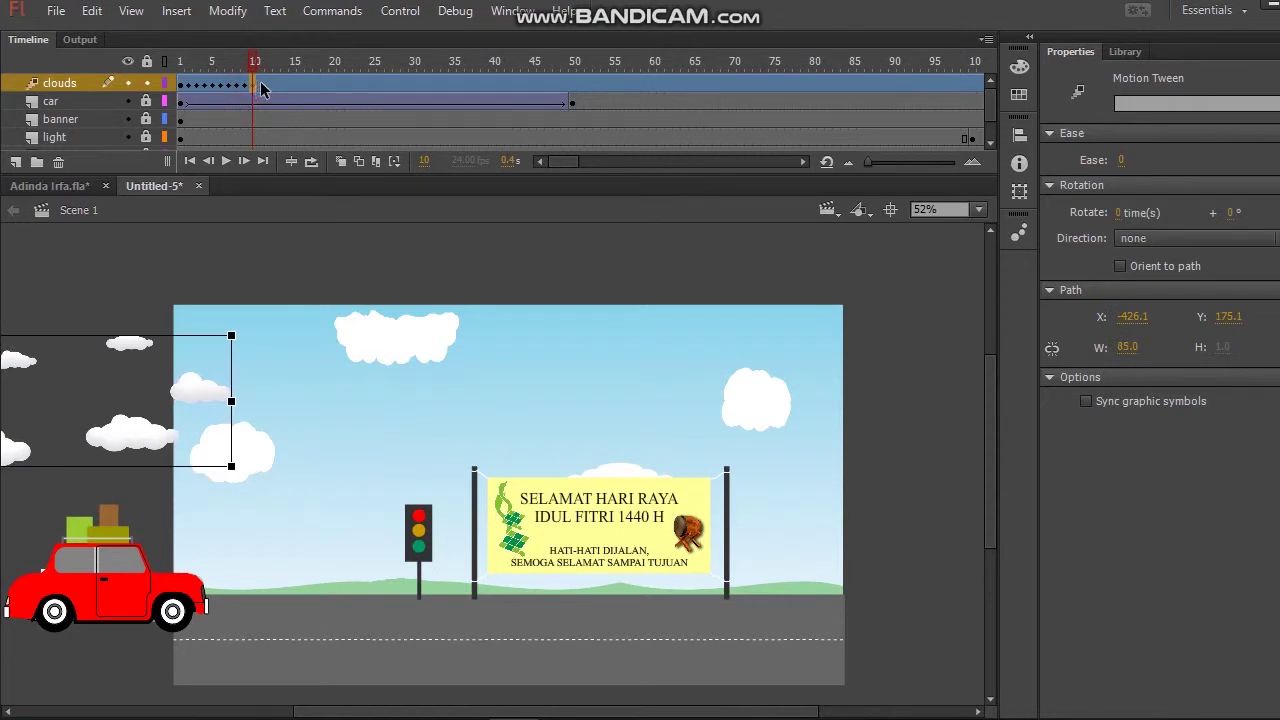
Nudge the clouds about 8 px further right at frame 11 and about 6 px further at frame 12
{"action": "left_click", "coordinate": [260, 84]}
{"action": "key", "text": "Right"}
{"action": "key", "text": "Right"}
{"action": "key", "text": "Right"}
{"action": "key", "text": "Right"}
{"action": "key", "text": "Right"}
{"action": "key", "text": "Right"}
{"action": "key", "text": "Right"}
{"action": "key", "text": "Right"}
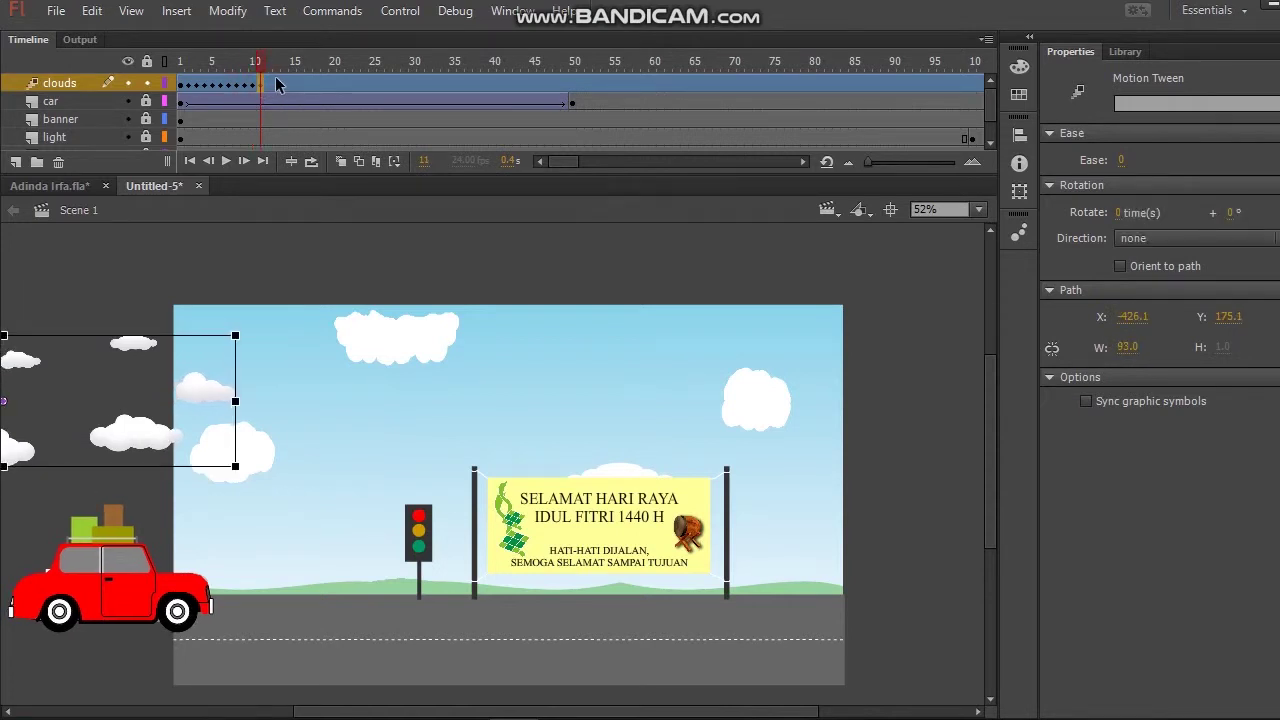
{"action": "left_click", "coordinate": [268, 82]}
{"action": "key", "text": "Right"}
{"action": "key", "text": "Right"}
{"action": "key", "text": "Right"}
{"action": "key", "text": "Right"}
{"action": "key", "text": "Right"}
{"action": "key", "text": "Right"}
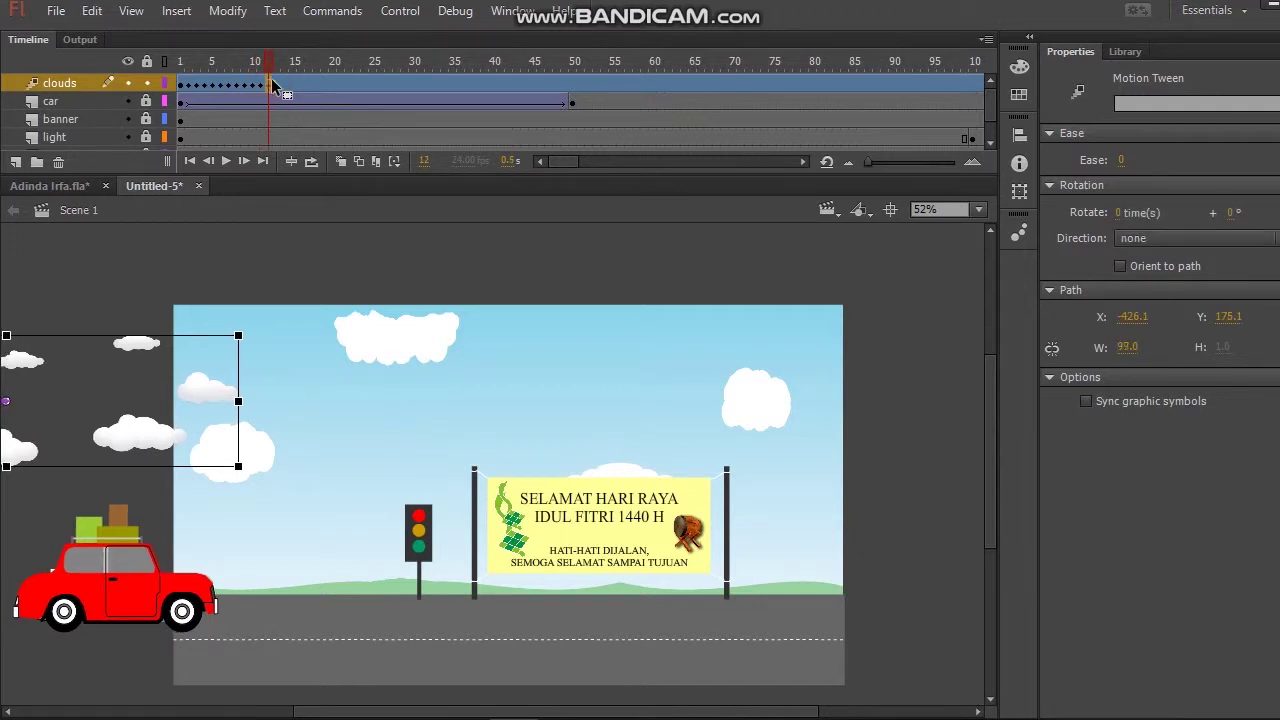
At frames 13 and 14 of the clouds layer, nudge the clouds about 6 px further right each
{"action": "left_click", "coordinate": [277, 84]}
{"action": "key", "text": "Right"}
{"action": "key", "text": "Right"}
{"action": "key", "text": "Right"}
{"action": "key", "text": "Right"}
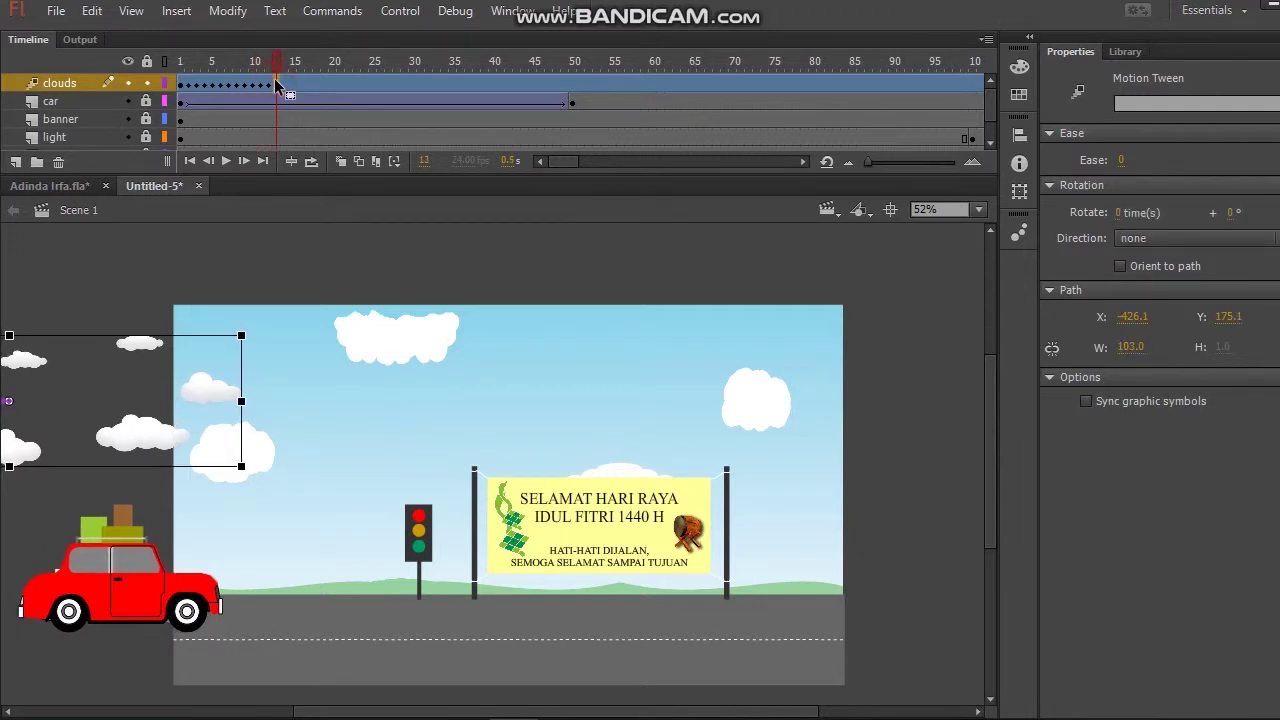
{"action": "key", "text": "Right"}
{"action": "key", "text": "Right"}
{"action": "left_click", "coordinate": [285, 82]}
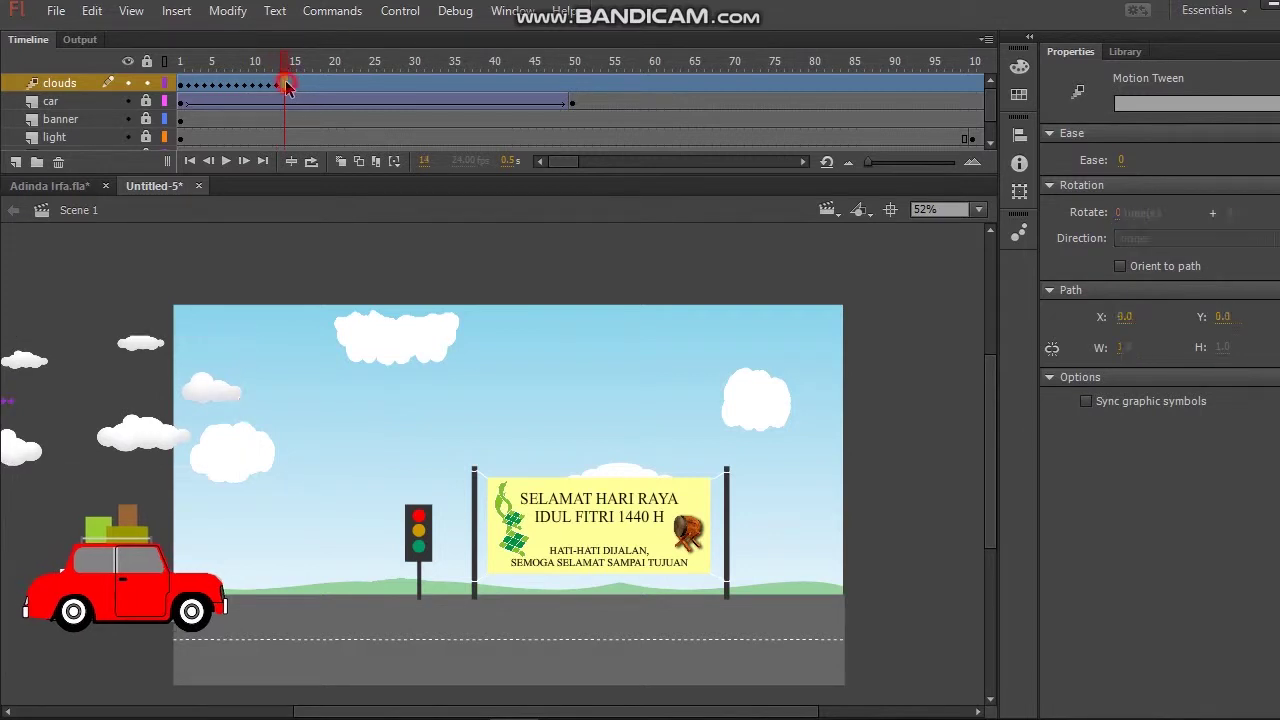
{"action": "key", "text": "Right"}
{"action": "key", "text": "Right"}
{"action": "key", "text": "Right"}
{"action": "key", "text": "Right"}
{"action": "key", "text": "Right"}
{"action": "key", "text": "Right"}
{"action": "left_click_drag", "start_coordinate": [573, 164], "coordinate": [629, 182]}
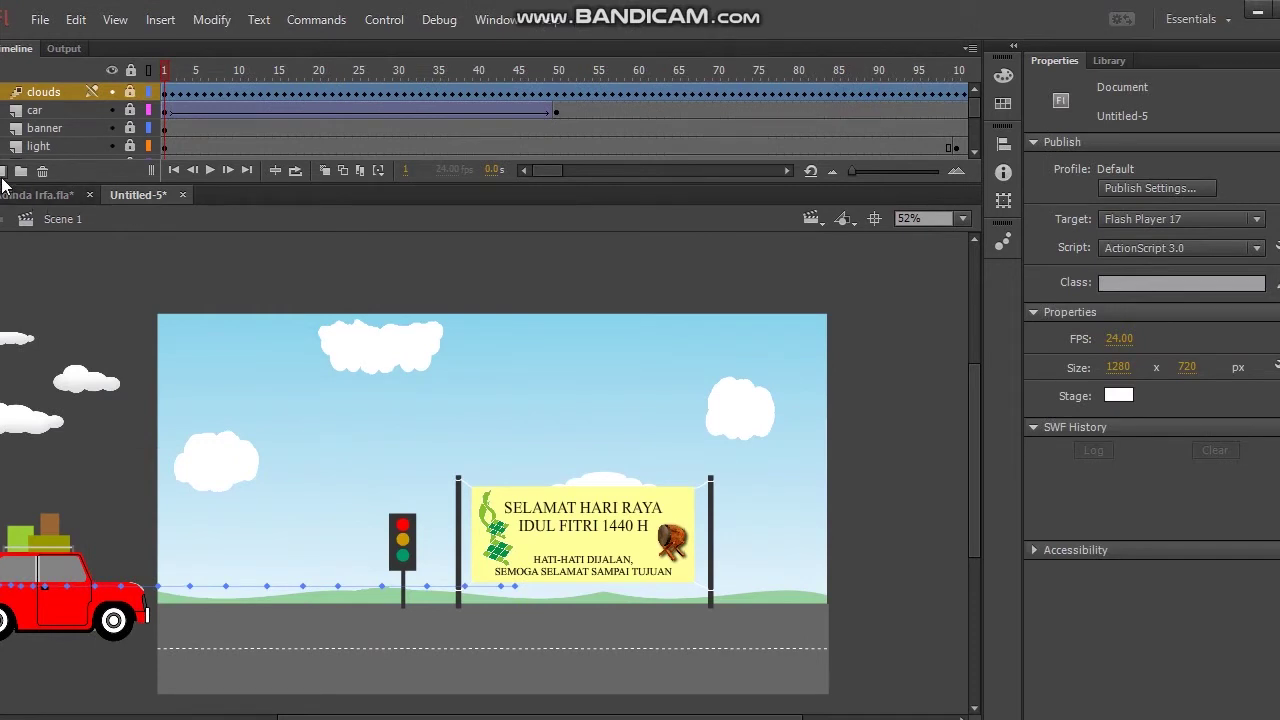
Add a new layer above the clouds layer and name it eid fitr
{"action": "left_click", "coordinate": [3, 177]}
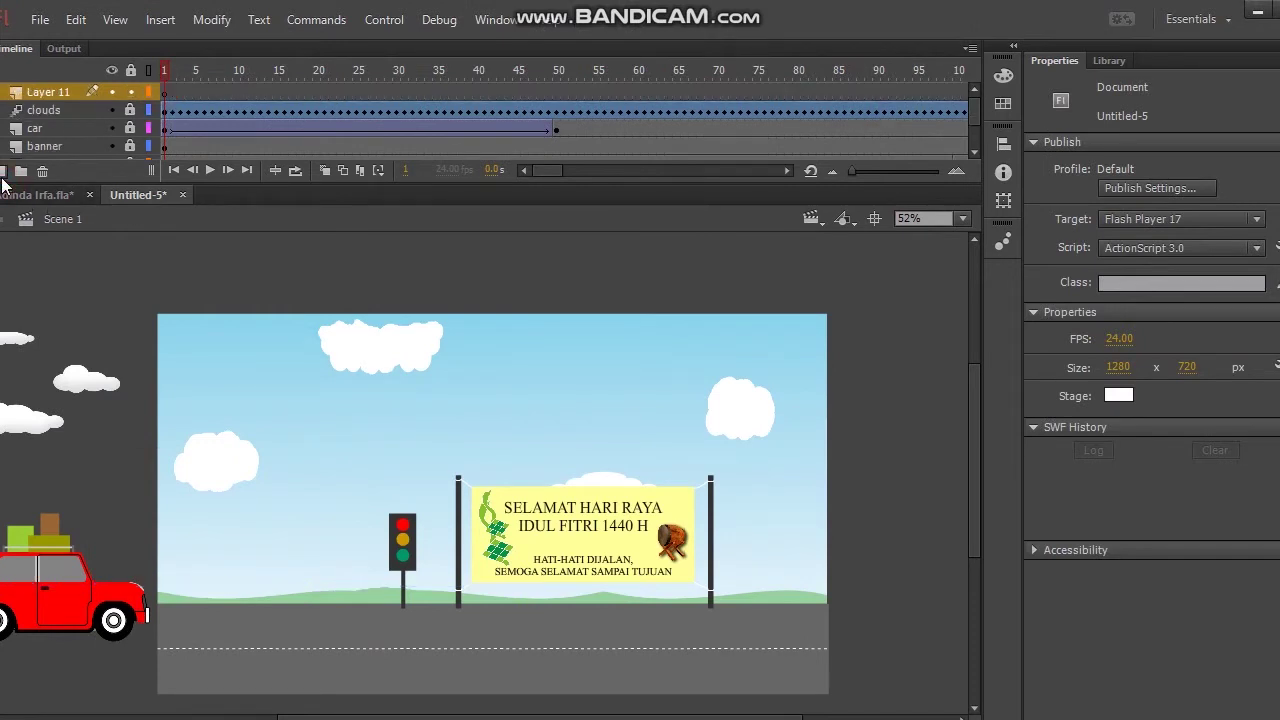
{"action": "double_click", "coordinate": [66, 91]}
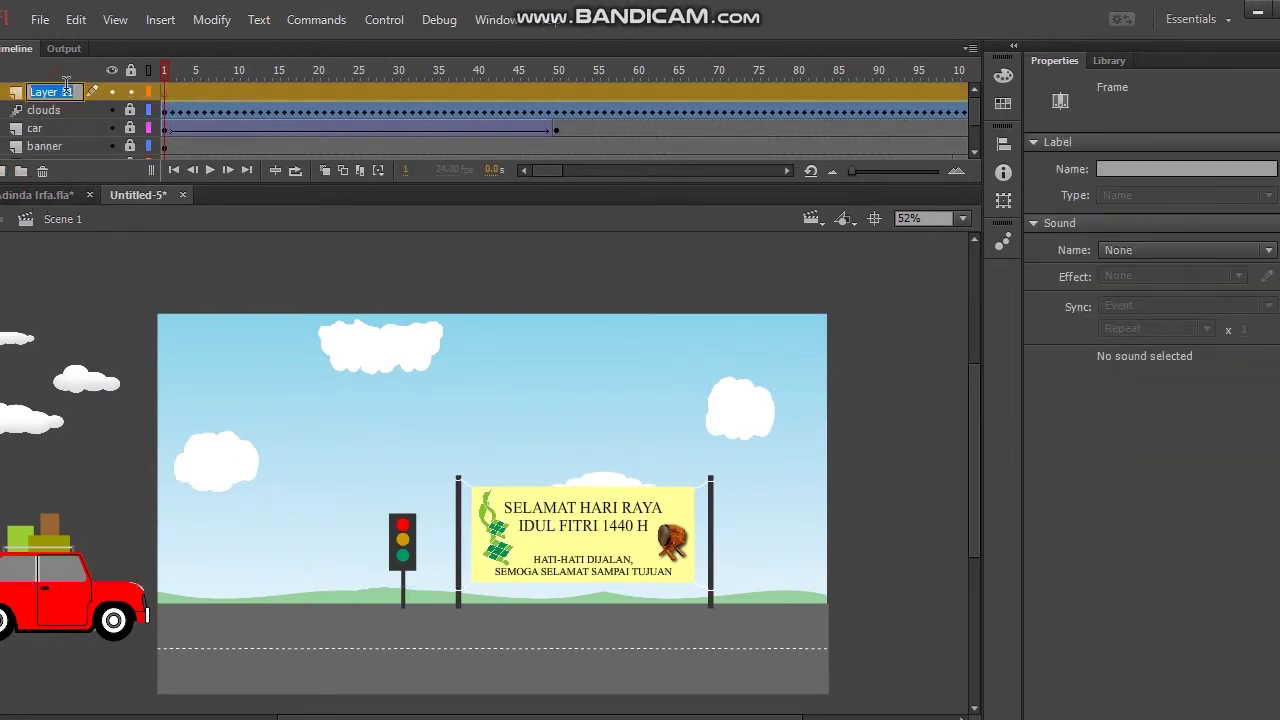
{"action": "key", "text": "BackSpace"}
{"action": "type", "text": "eid fitr"}
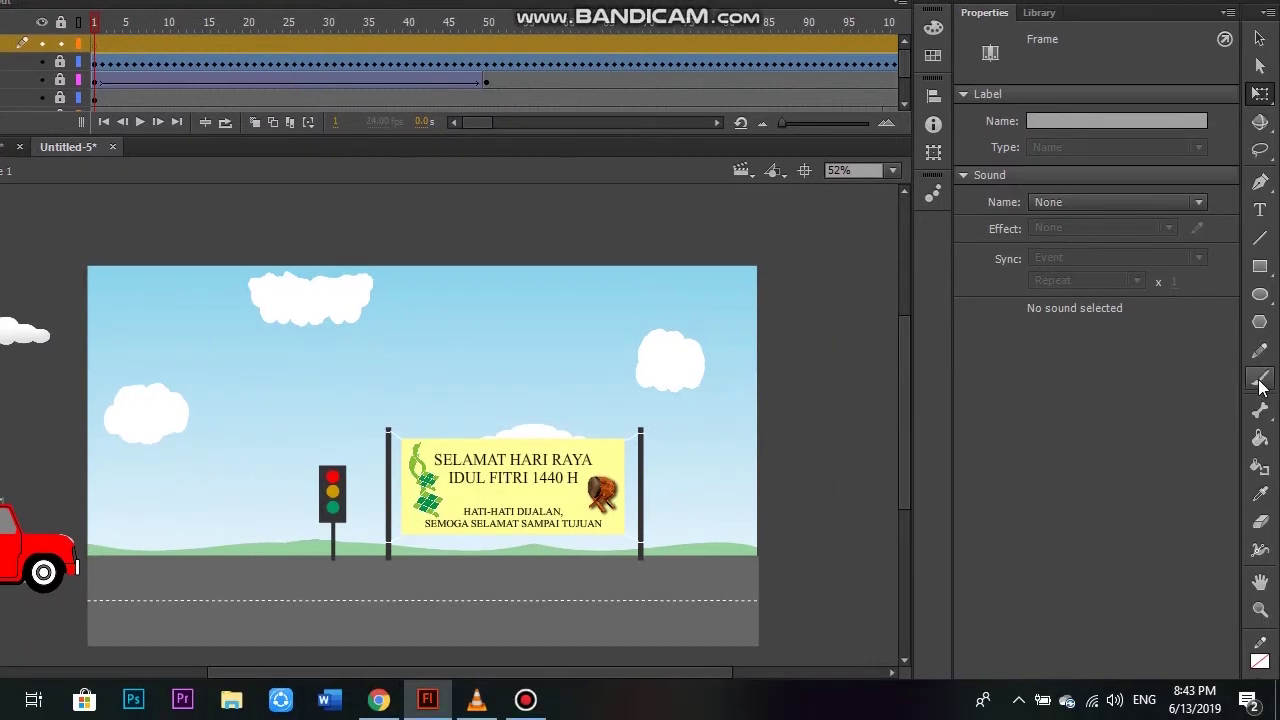
Try a freehand Pencil stroke and a Brush stroke in the sky on the eid fitr layer, undoing each
{"action": "left_click", "coordinate": [1260, 381]}
{"action": "left_click", "coordinate": [1260, 351]}
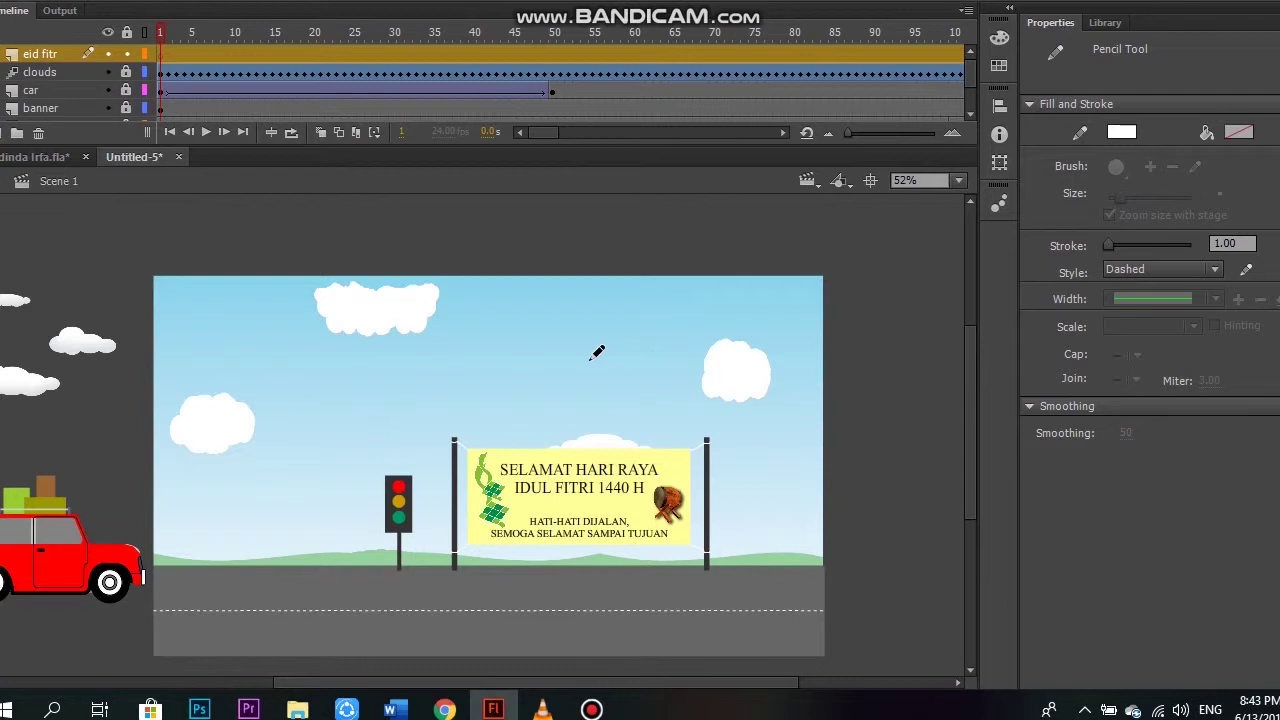
{"action": "left_click_drag", "start_coordinate": [590, 322], "coordinate": [586, 346]}
{"action": "key", "text": "ctrl+z"}
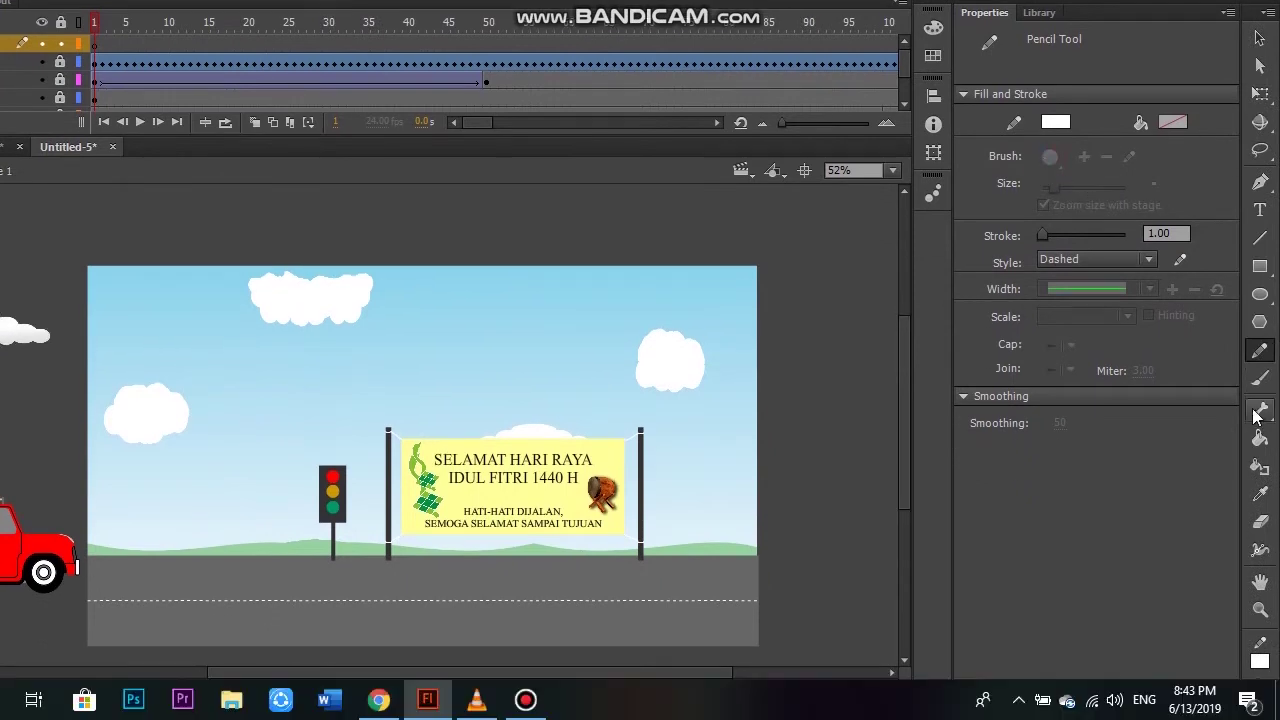
{"action": "left_click", "coordinate": [1260, 425]}
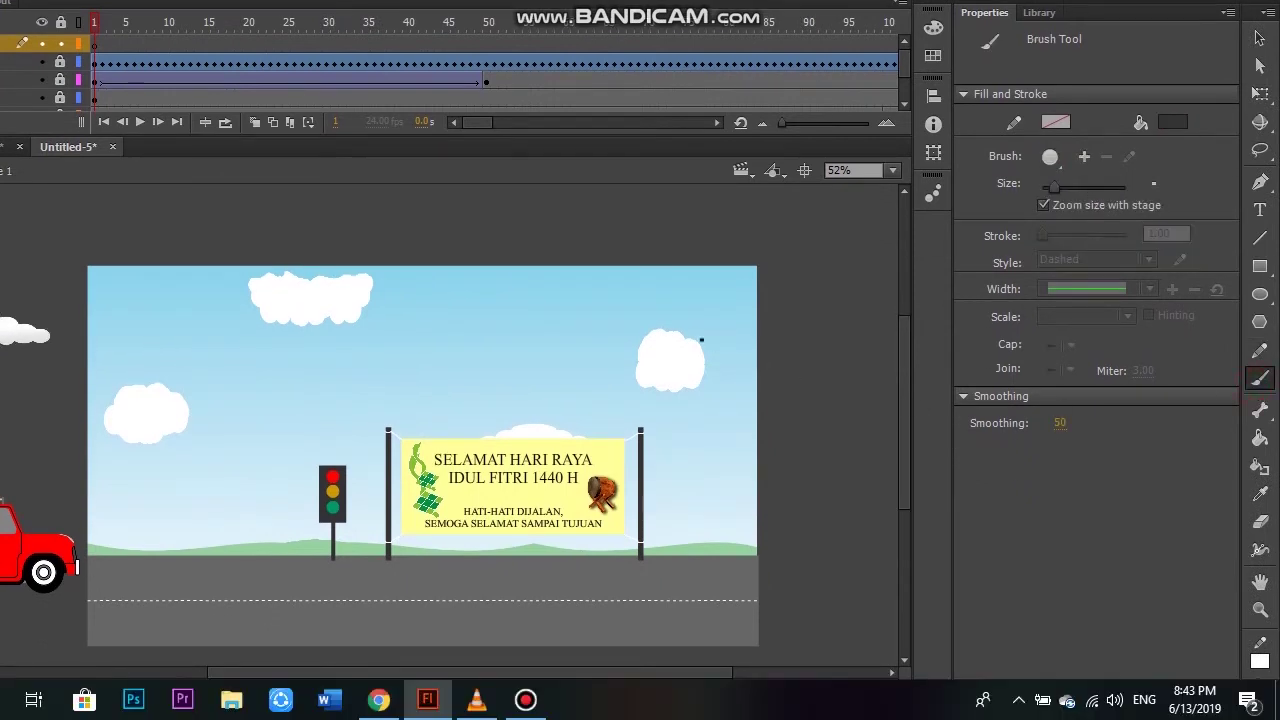
{"action": "mouse_move", "coordinate": [504, 302]}
{"action": "left_mouse_down"}
{"action": "mouse_move", "coordinate": [520, 326]}
{"action": "mouse_move", "coordinate": [506, 346]}
{"action": "mouse_move", "coordinate": [541, 354]}
{"action": "left_mouse_up"}
{"action": "key", "text": "ctrl+z"}
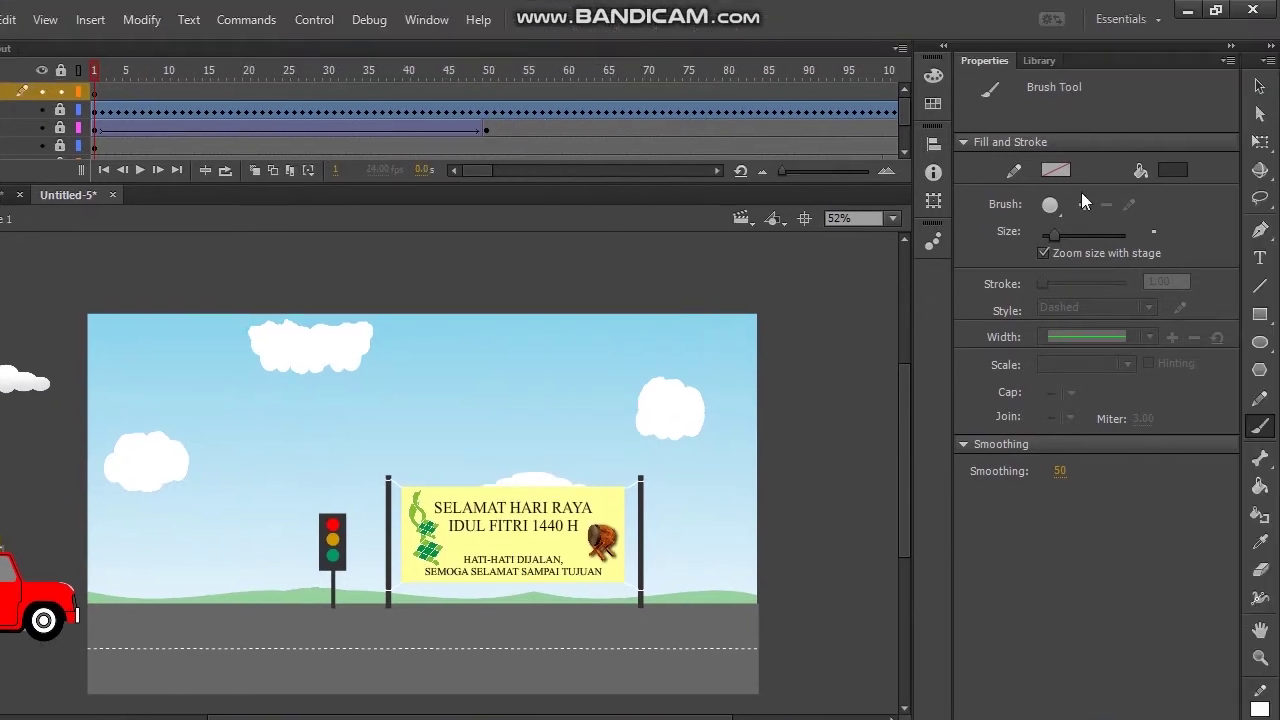
Set the Brush tool to the round brush shape with a white fill
{"action": "left_click", "coordinate": [1051, 205]}
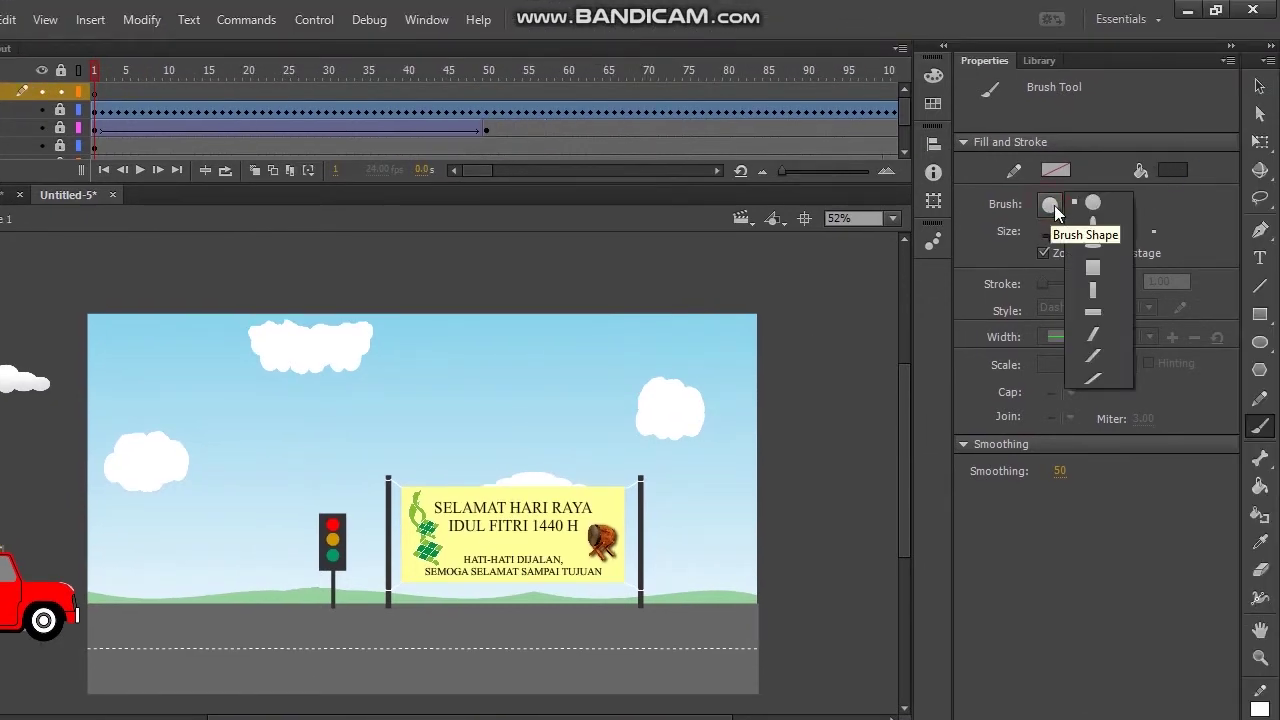
{"action": "left_click", "coordinate": [1098, 200]}
{"action": "left_click", "coordinate": [1168, 171]}
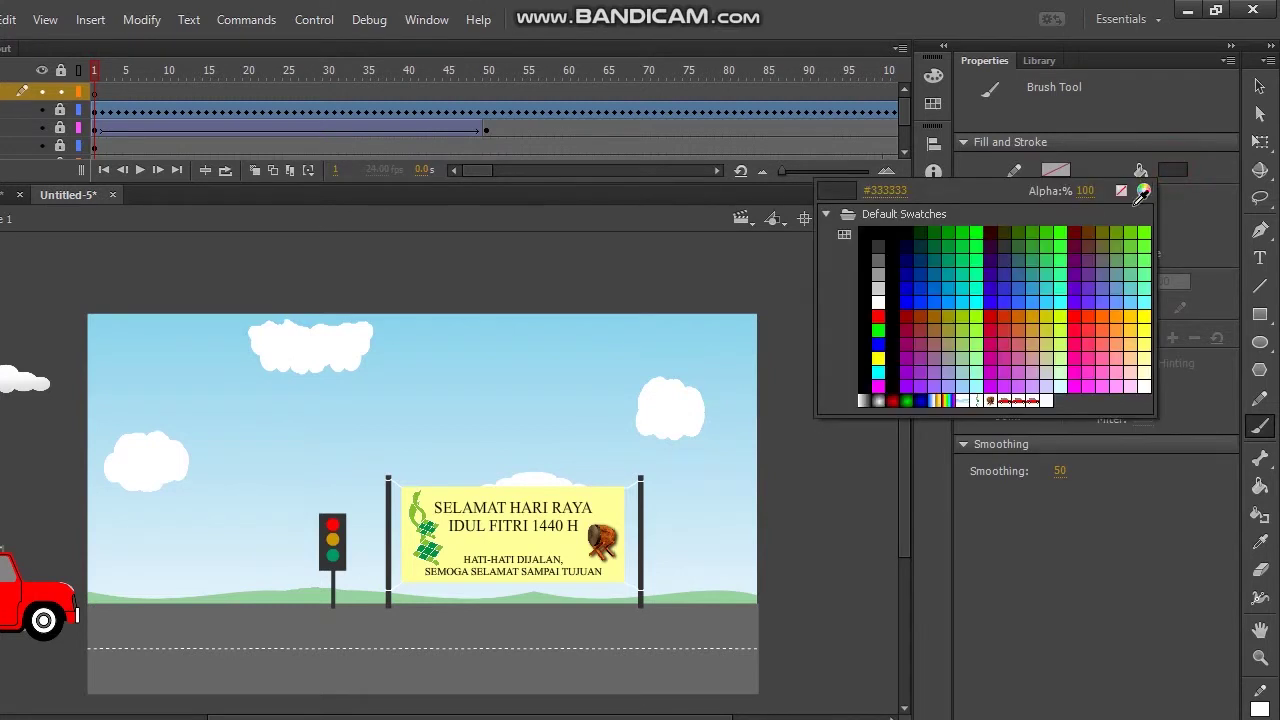
{"action": "left_click", "coordinate": [878, 304]}
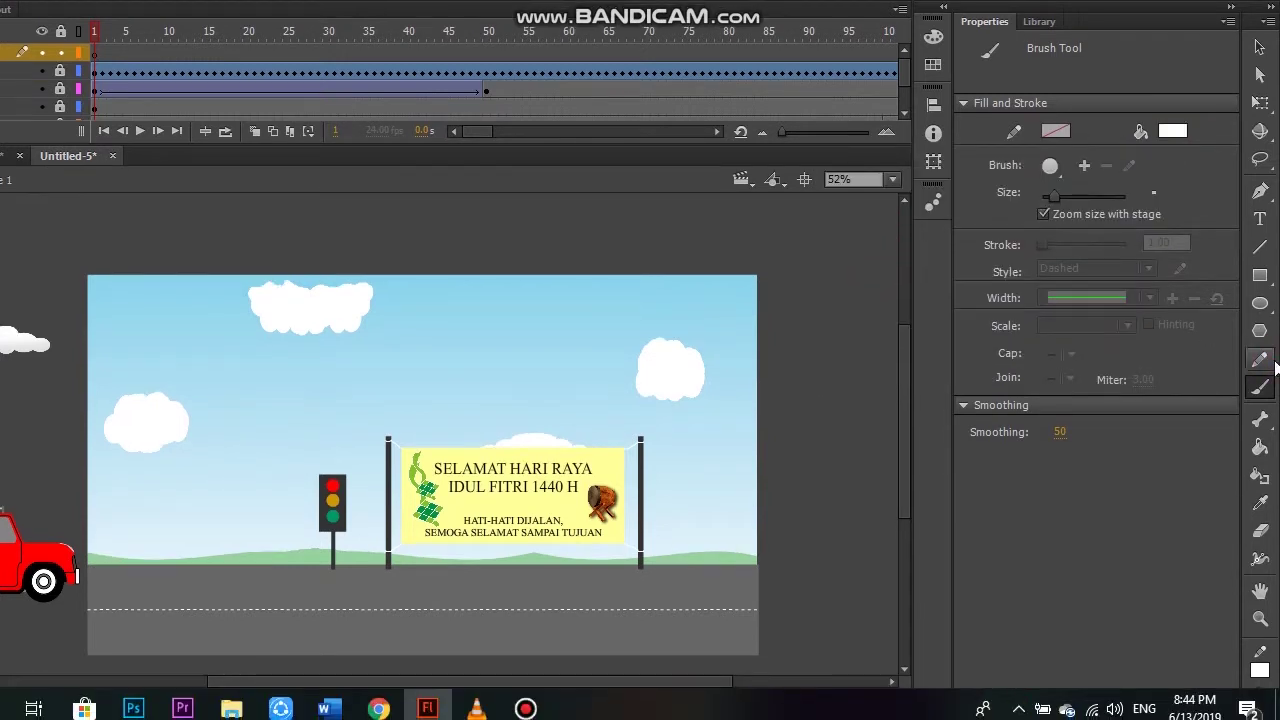
Switch to the Pencil tool with a white stroke and the Solid stroke style
{"action": "left_click", "coordinate": [1260, 398]}
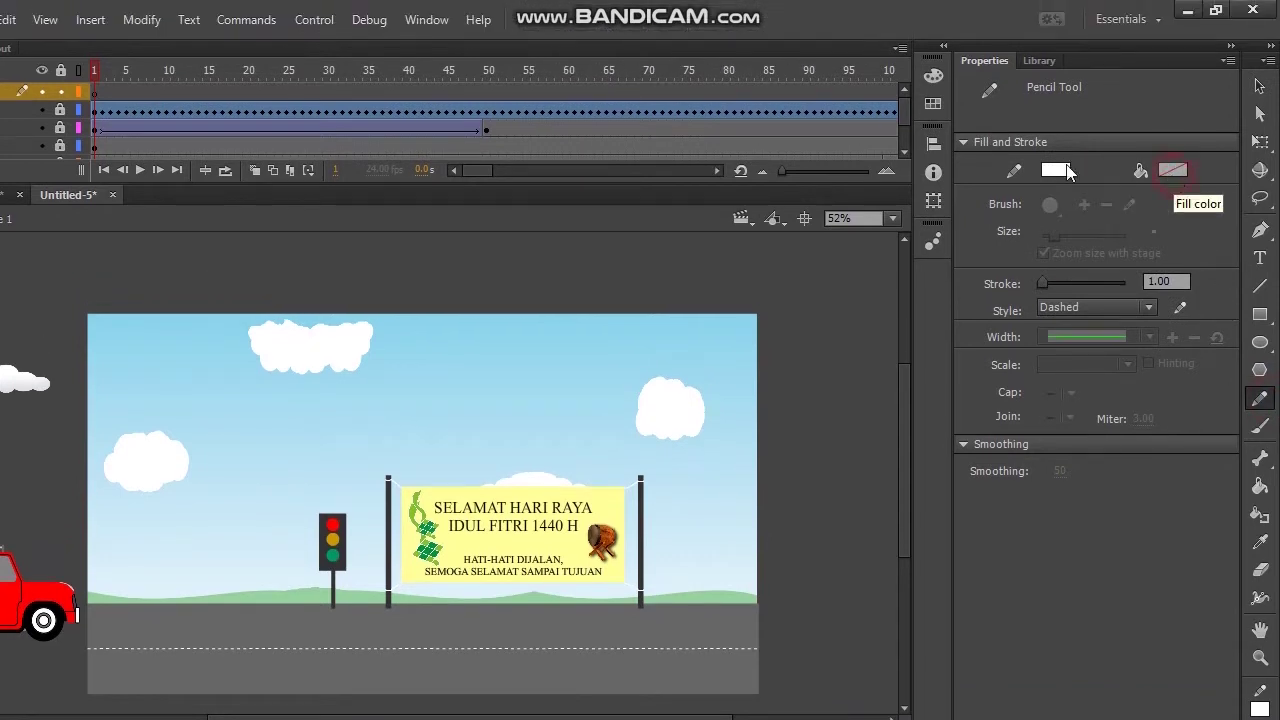
{"action": "left_click", "coordinate": [1043, 210]}
{"action": "left_click", "coordinate": [1049, 235]}
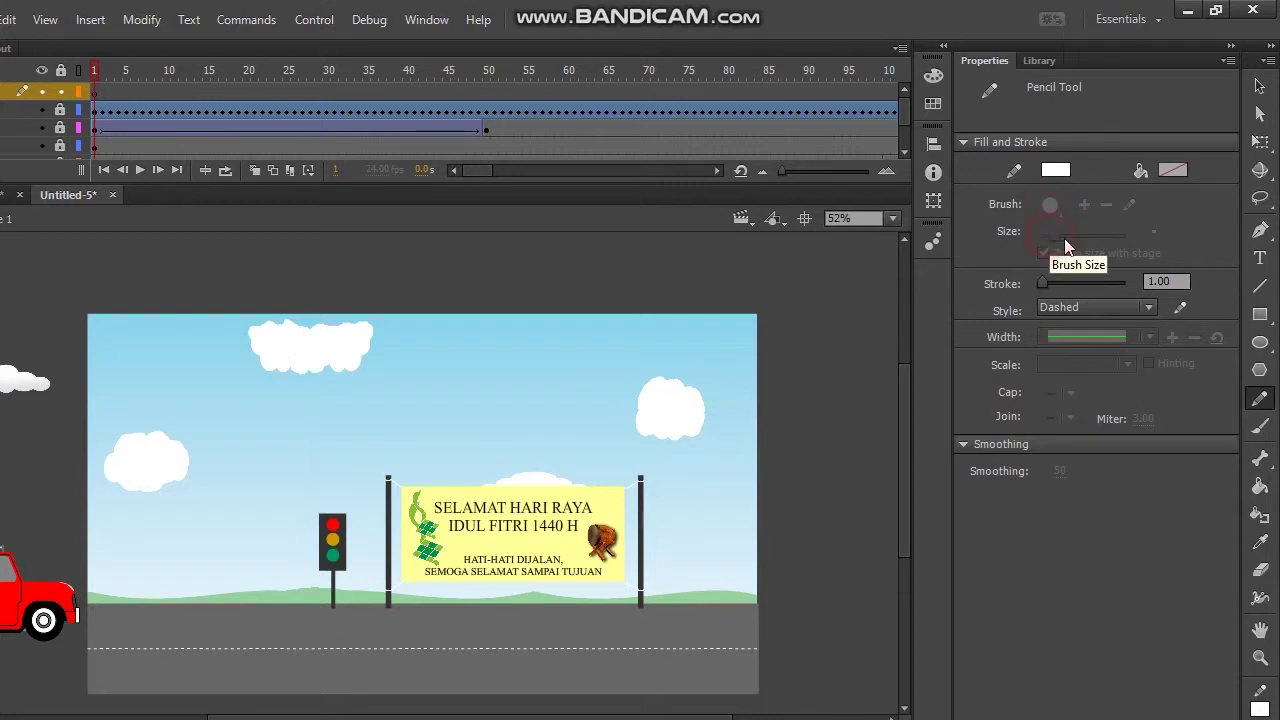
{"action": "left_click", "coordinate": [1056, 240]}
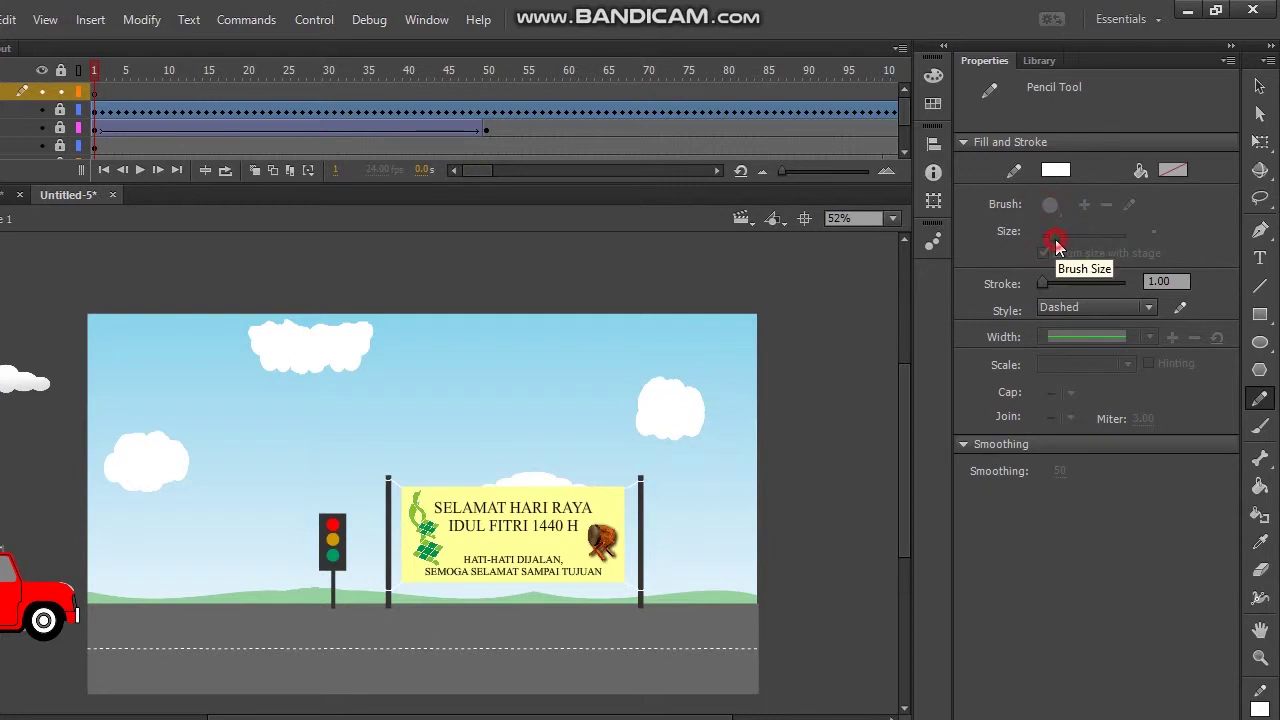
{"action": "left_click", "coordinate": [1088, 307]}
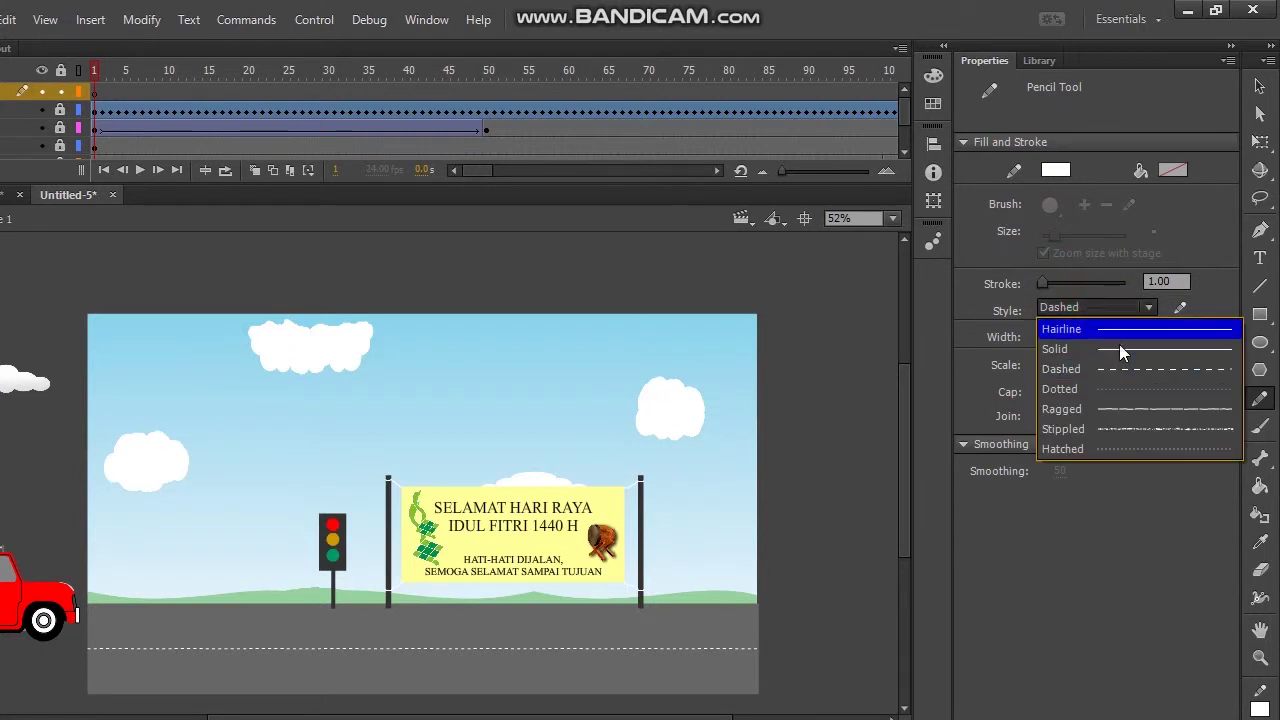
{"action": "left_click", "coordinate": [1119, 347]}
Try a Pencil stroke about 109 thick in the sky on the eid fitr layer and undo it
{"action": "left_click_drag", "start_coordinate": [1052, 282], "coordinate": [1093, 287]}
{"action": "left_click_drag", "start_coordinate": [565, 352], "coordinate": [570, 362]}
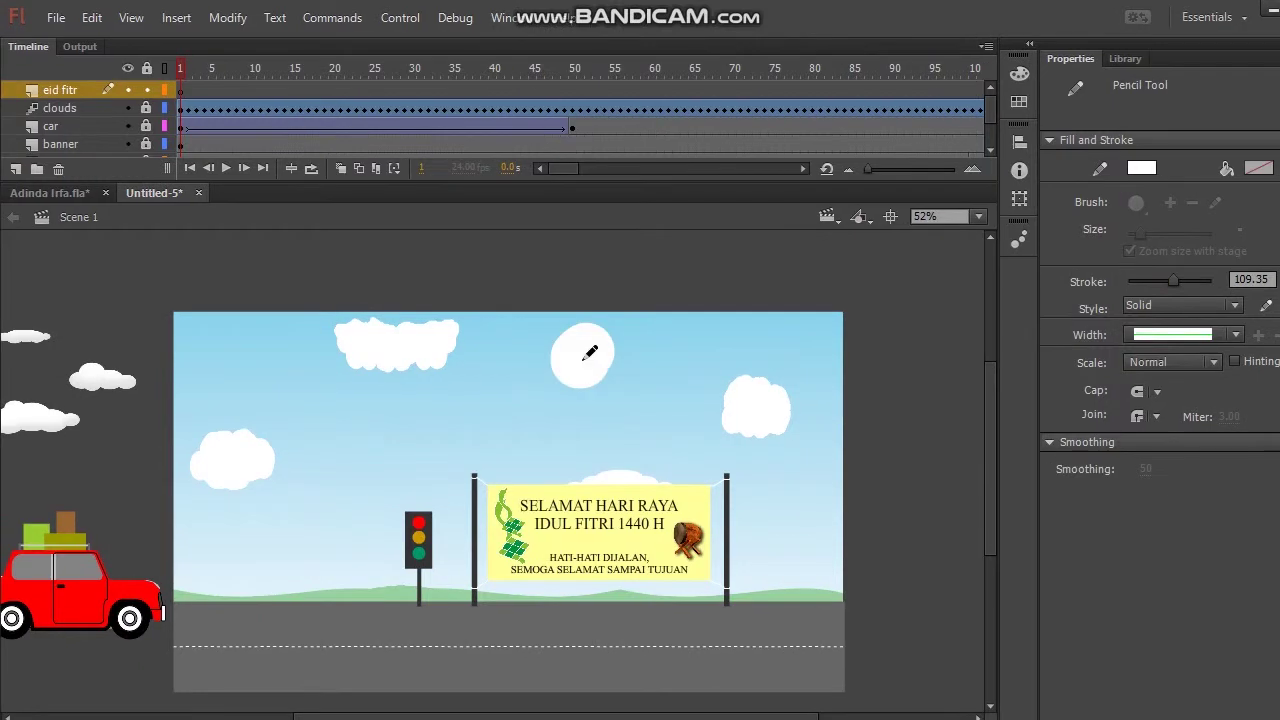
{"action": "key", "text": "ctrl+z"}
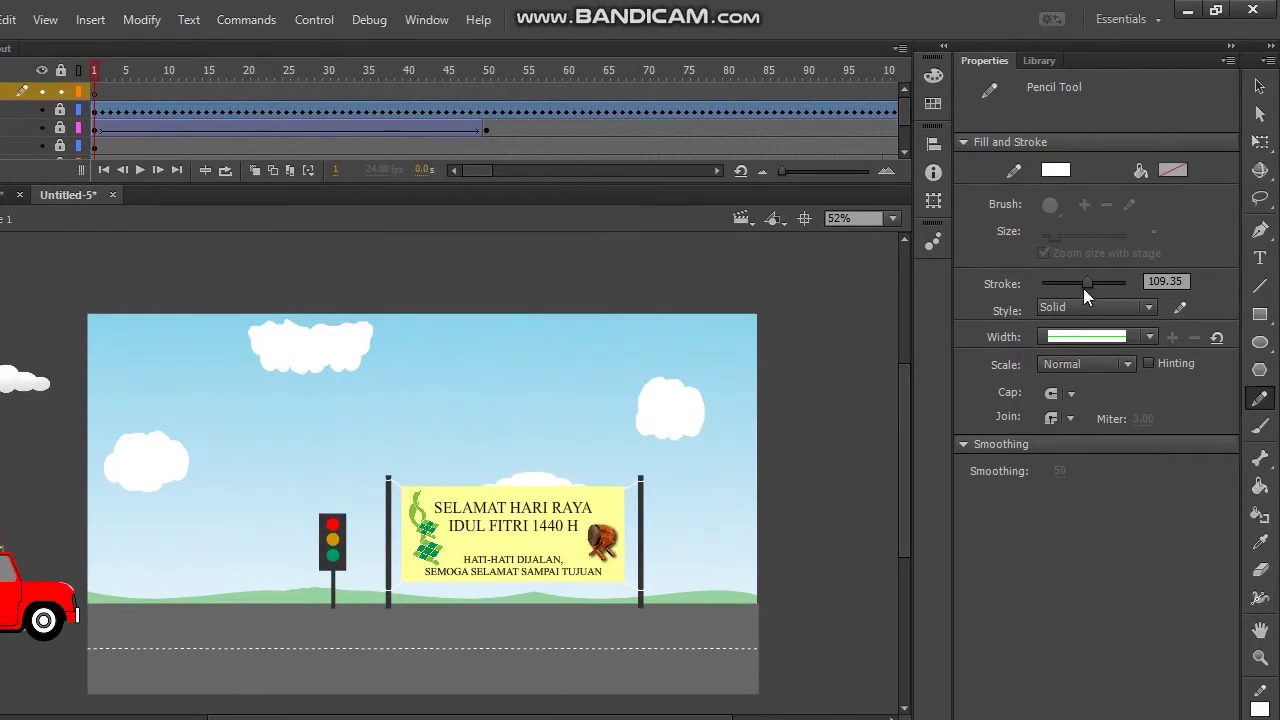
Set the Pencil stroke thickness to about 54 and draw a small puffy white cloud in the sky above the banner
{"action": "left_click_drag", "start_coordinate": [1170, 284], "coordinate": [1169, 290]}
{"action": "left_click_drag", "start_coordinate": [1083, 285], "coordinate": [1063, 287]}
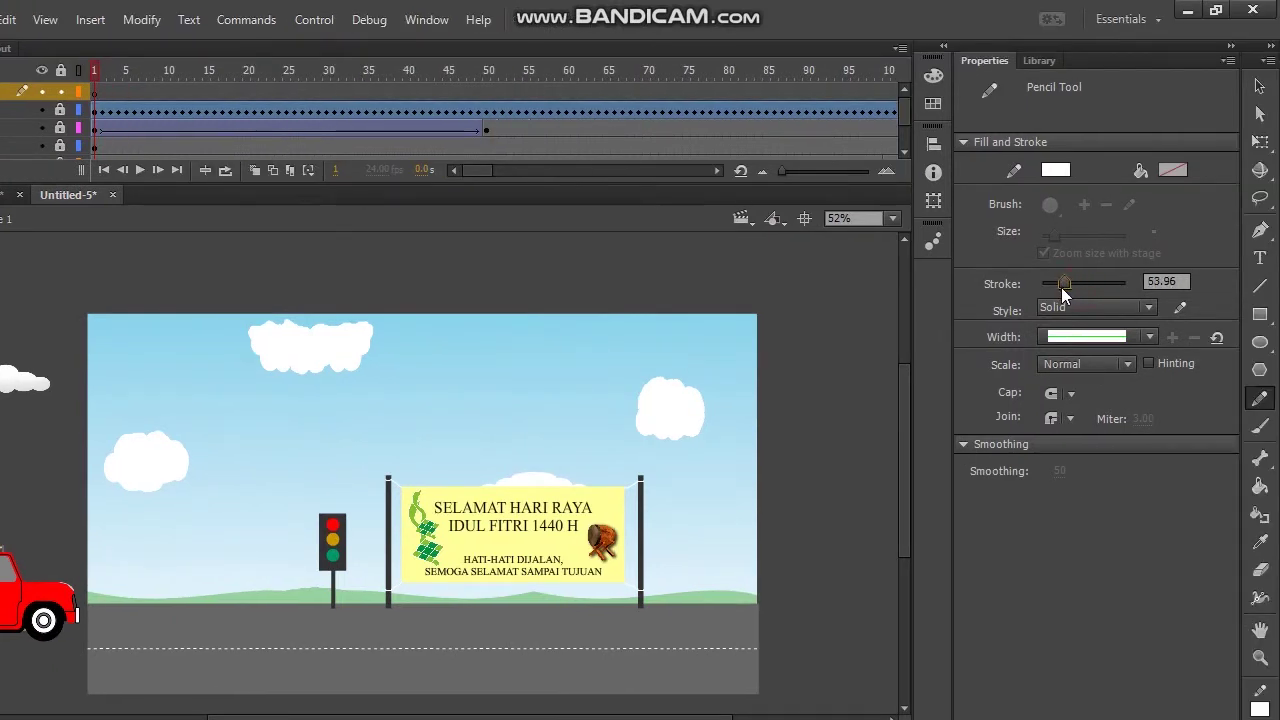
{"action": "left_click_drag", "start_coordinate": [512, 372], "coordinate": [527, 380]}
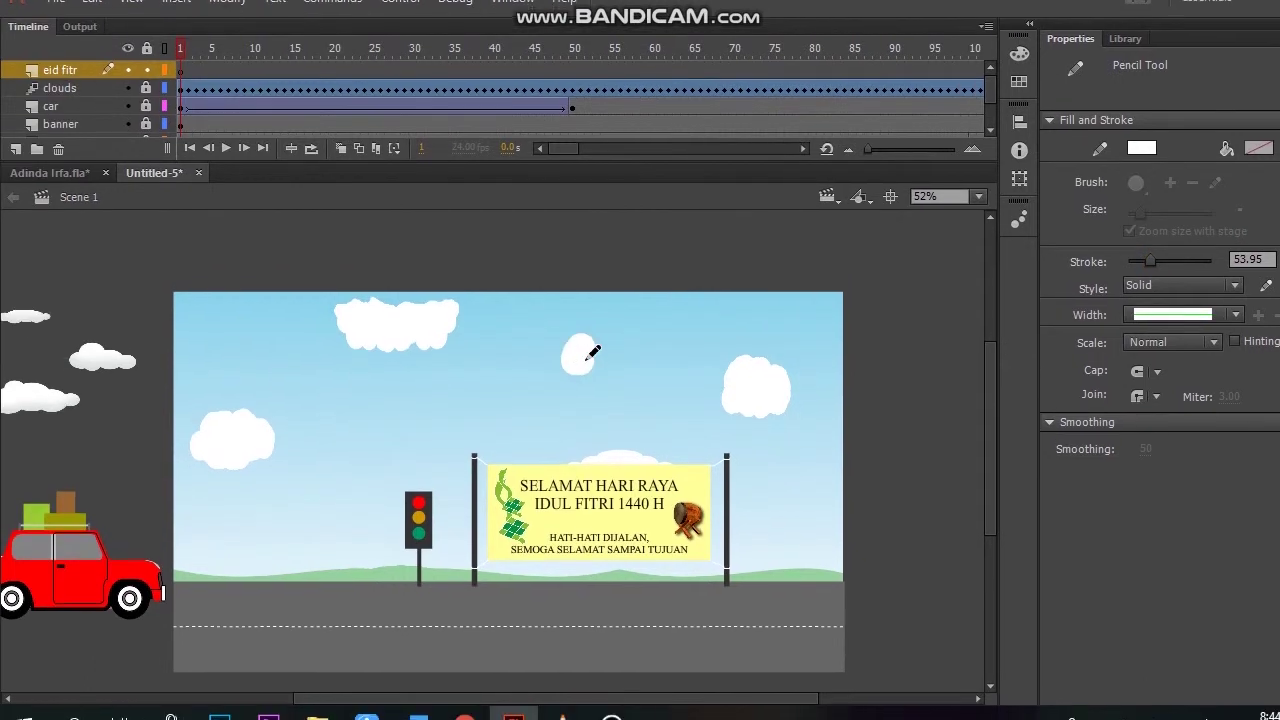
{"action": "mouse_move", "coordinate": [608, 352]}
{"action": "left_mouse_down"}
{"action": "mouse_move", "coordinate": [603, 341]}
{"action": "mouse_move", "coordinate": [640, 346]}
{"action": "left_mouse_up"}
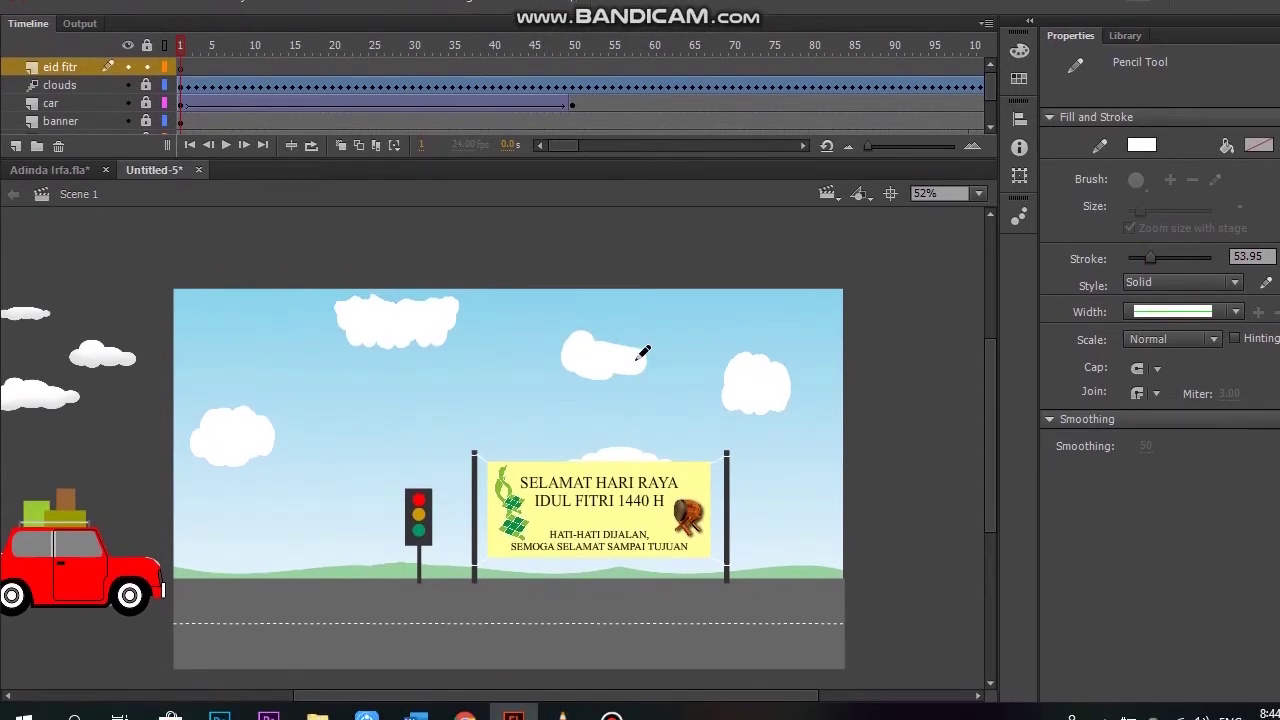
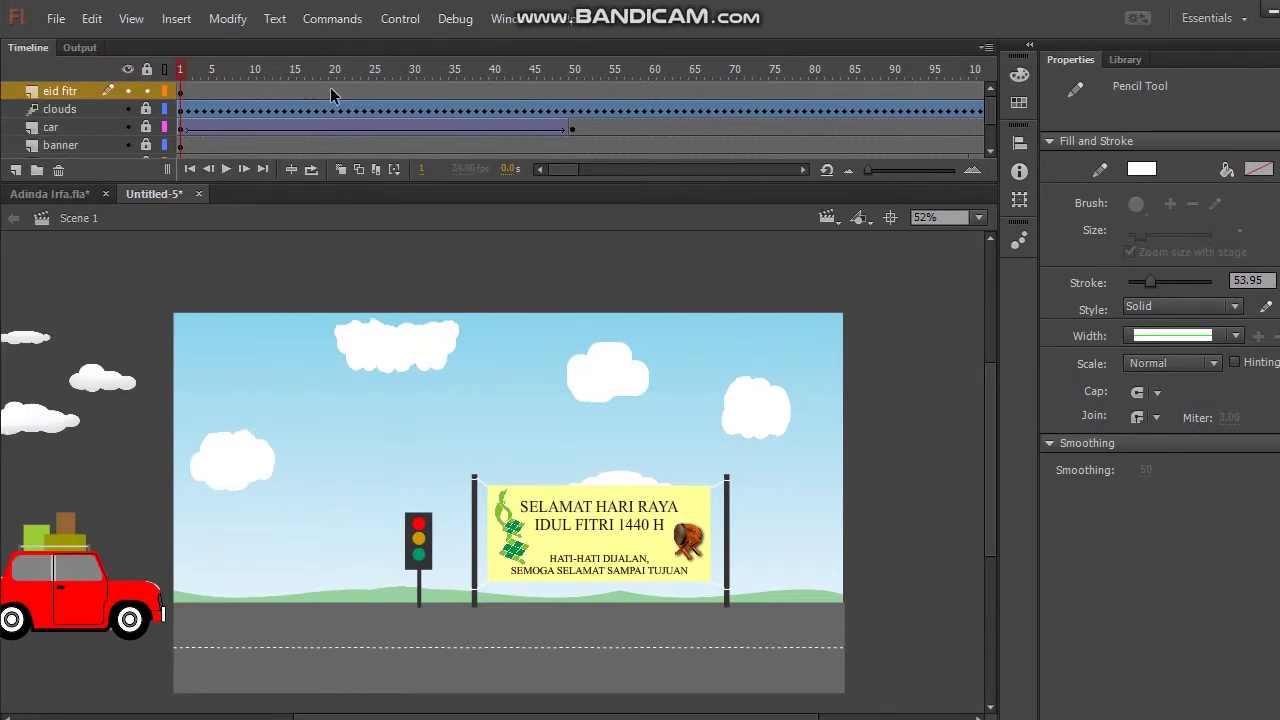
Insert keyframes at frames 20 and 40 of the eid fitr layer
{"action": "right_click", "coordinate": [334, 92]}
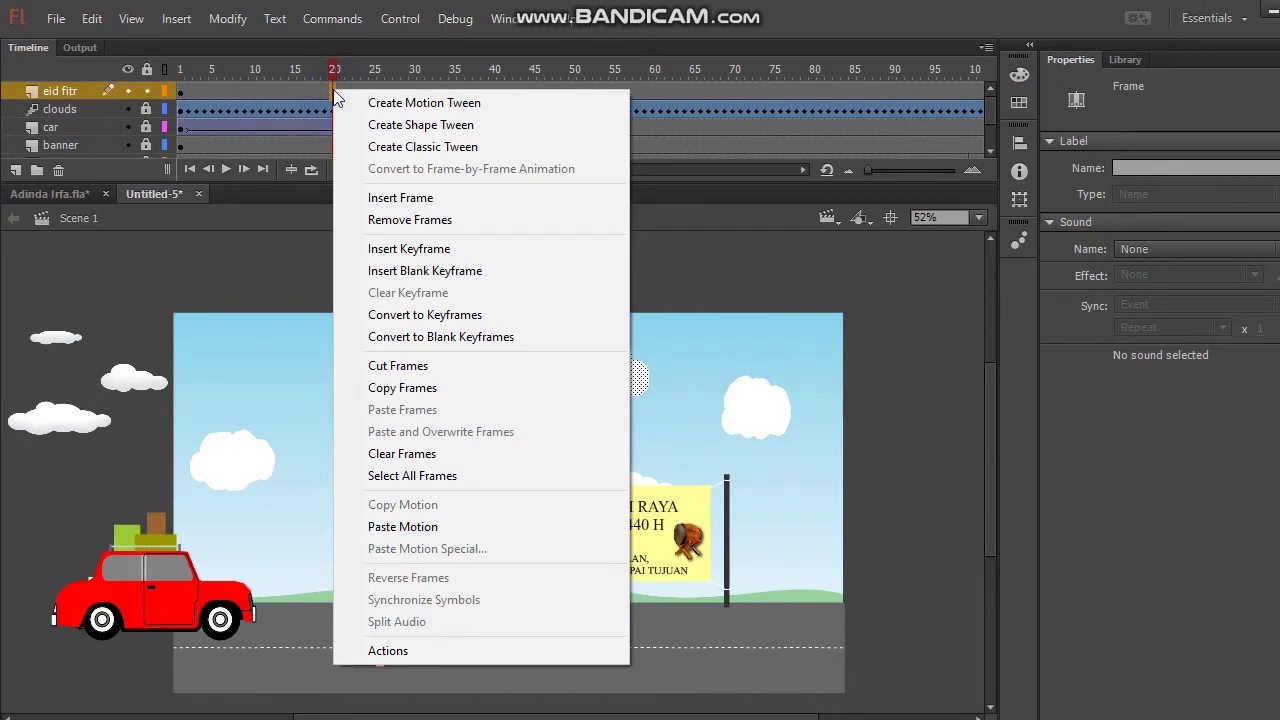
{"action": "left_click", "coordinate": [460, 245]}
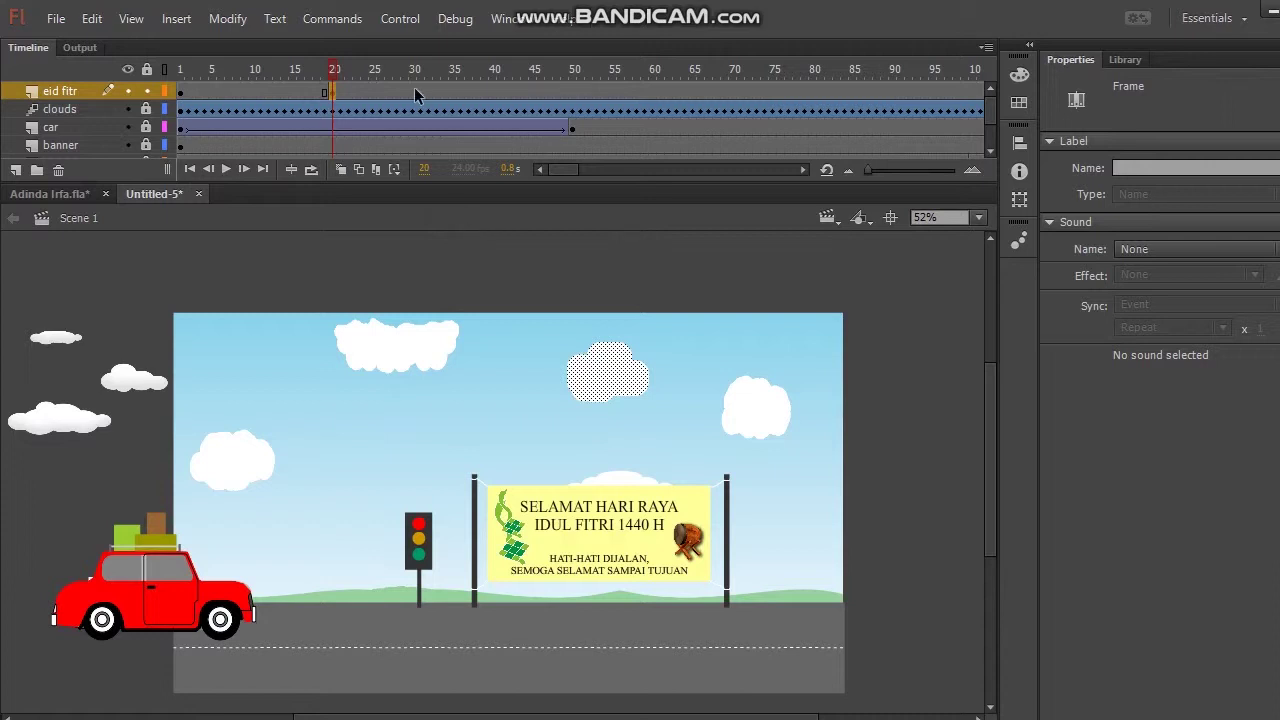
{"action": "left_click", "coordinate": [489, 94]}
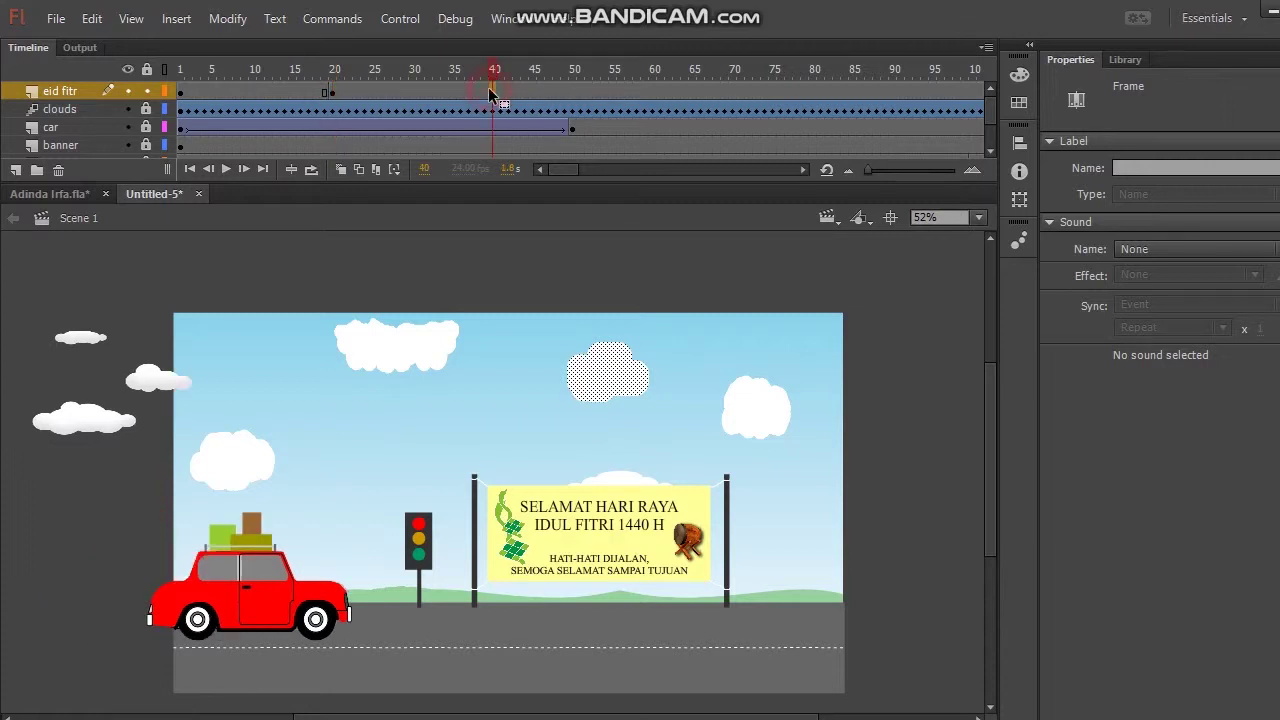
{"action": "right_click", "coordinate": [491, 94]}
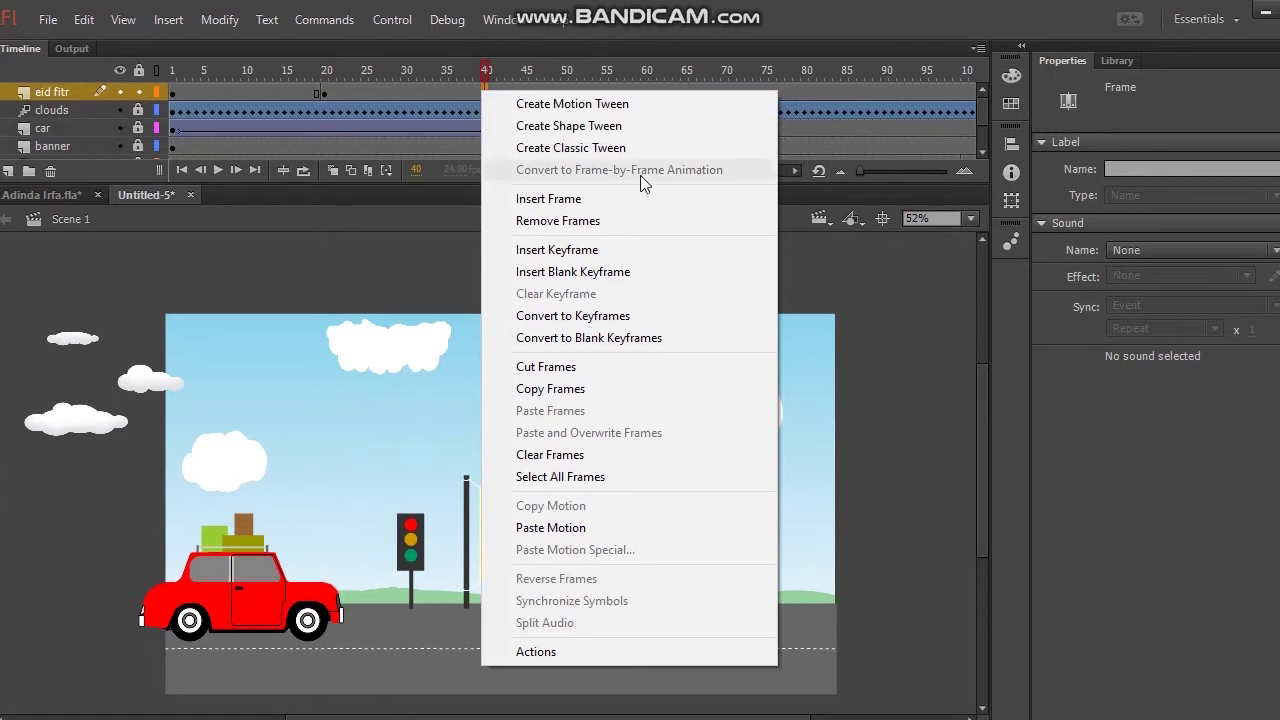
{"action": "left_click", "coordinate": [612, 251]}
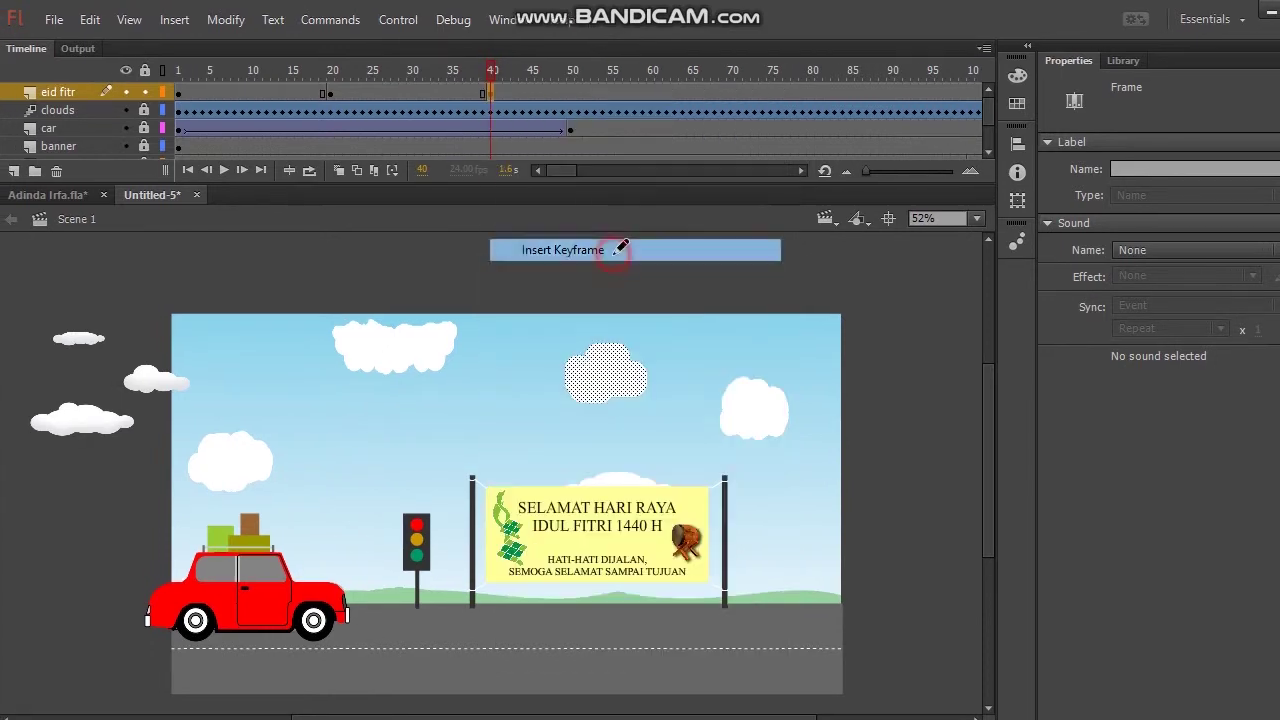
At frame 39 of the eid fitr layer, add the white static text EID just above the hand-drawn cloud
{"action": "left_click", "coordinate": [483, 93]}
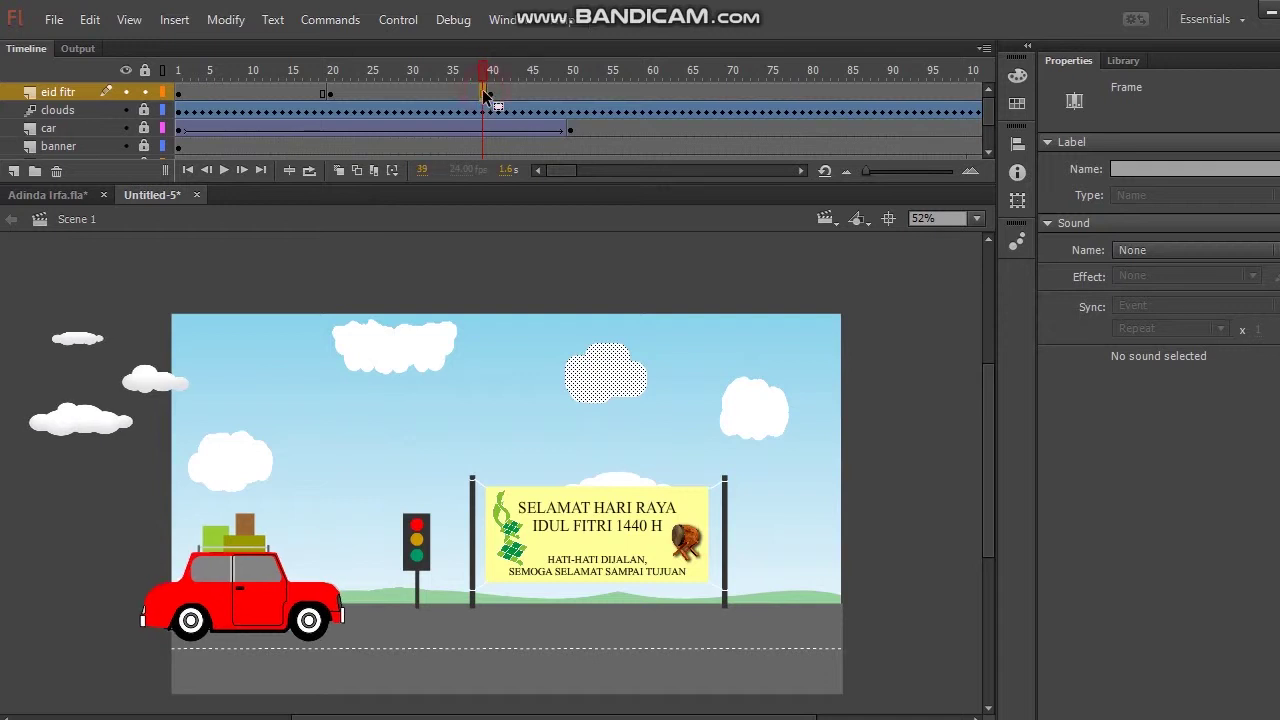
{"action": "right_click", "coordinate": [484, 94]}
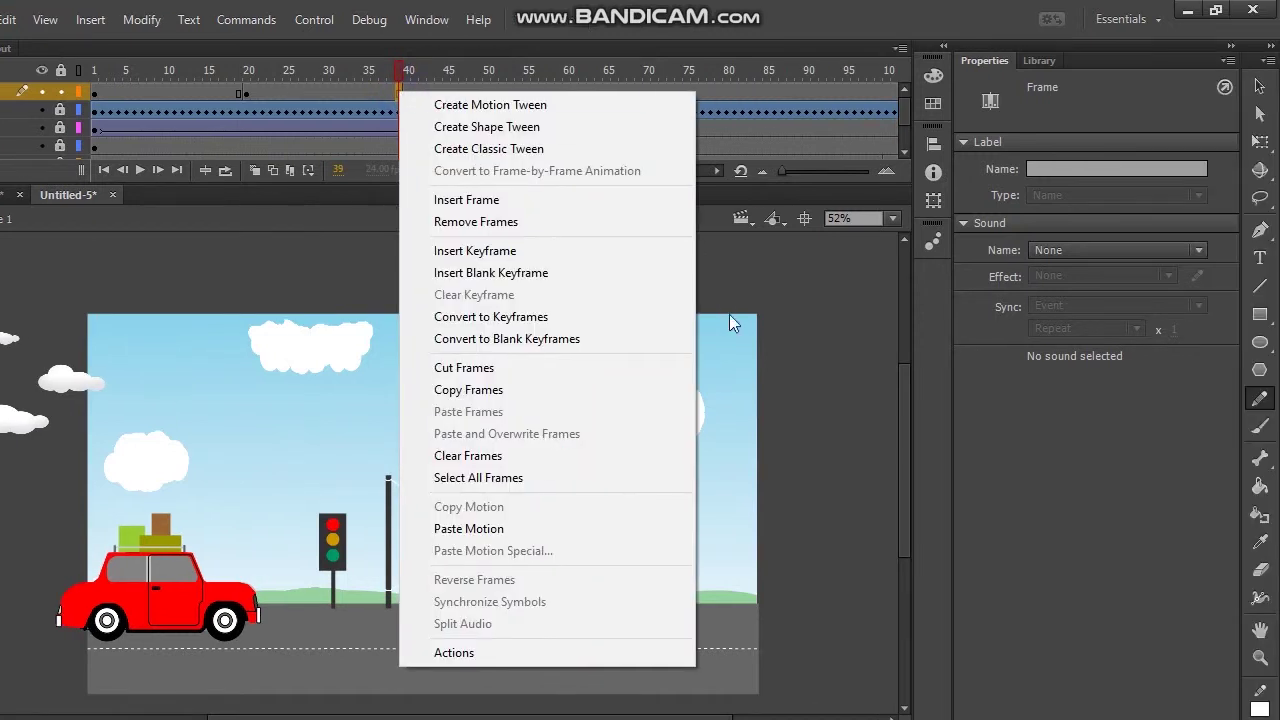
{"action": "left_click", "coordinate": [781, 370]}
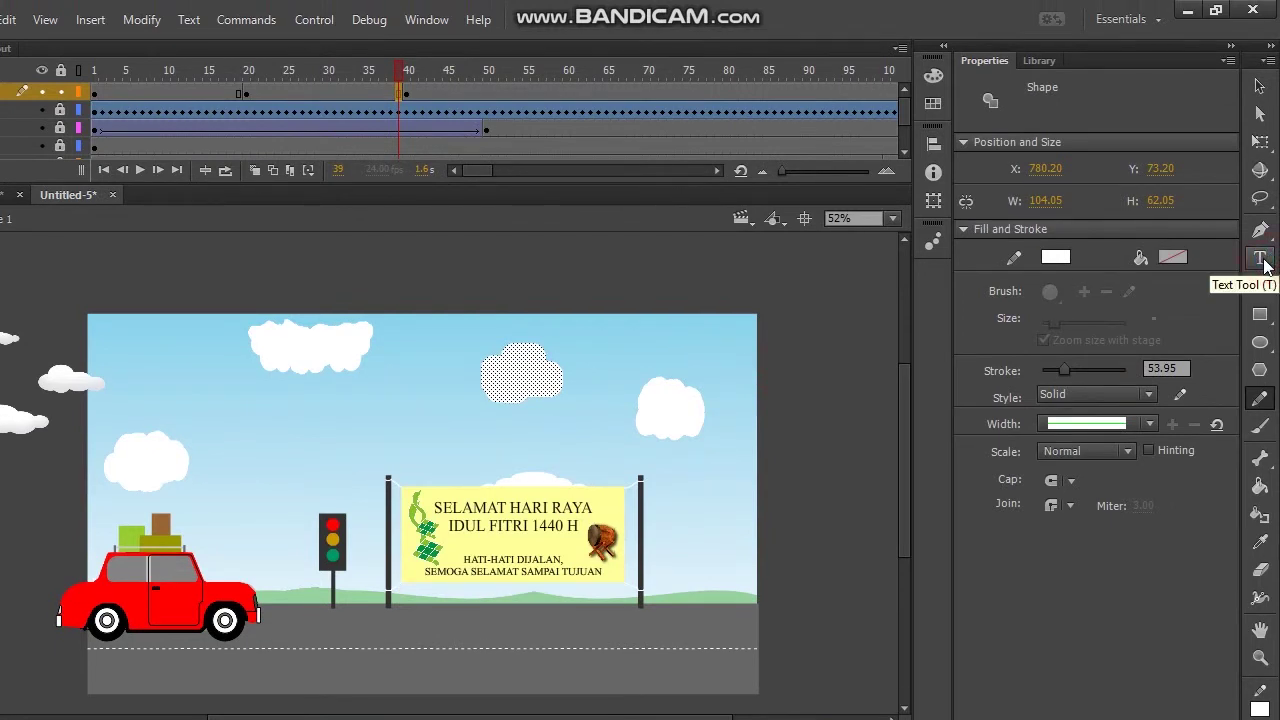
{"action": "left_click", "coordinate": [1262, 259]}
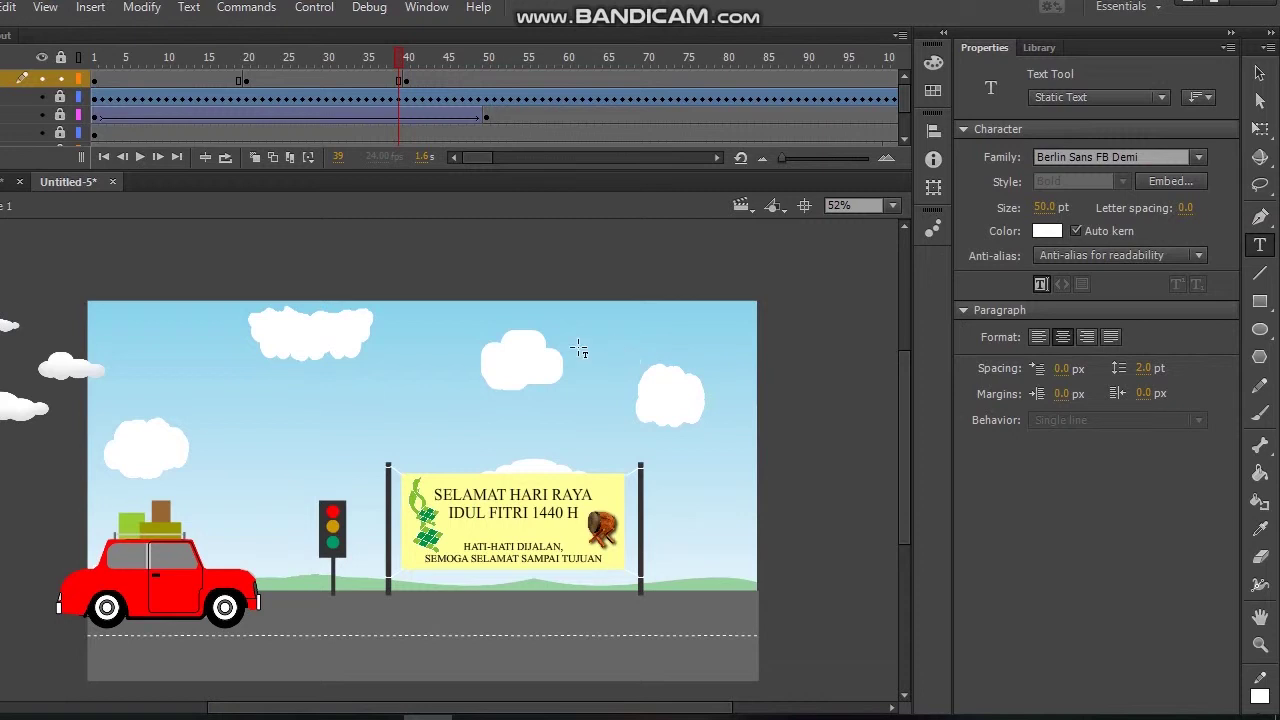
{"action": "left_click", "coordinate": [483, 338]}
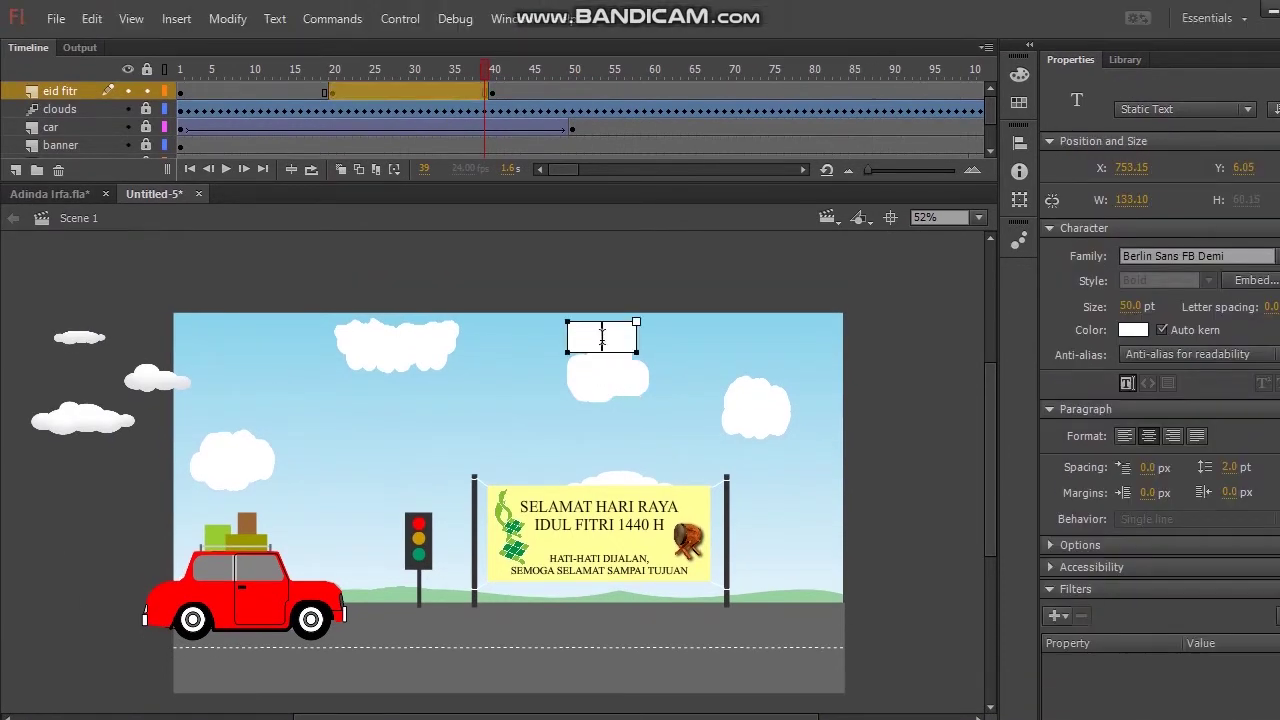
{"action": "double_click", "coordinate": [602, 338]}
{"action": "type", "text": "EID"}
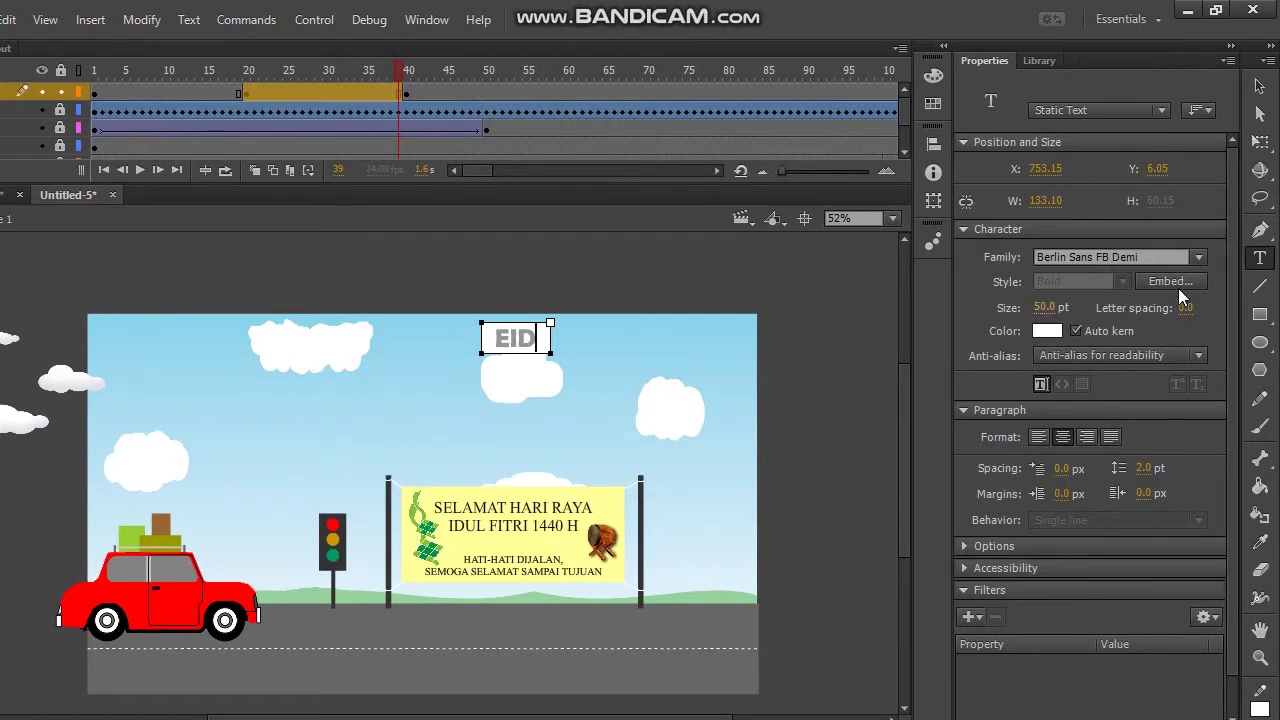
{"action": "key", "text": "Return"}
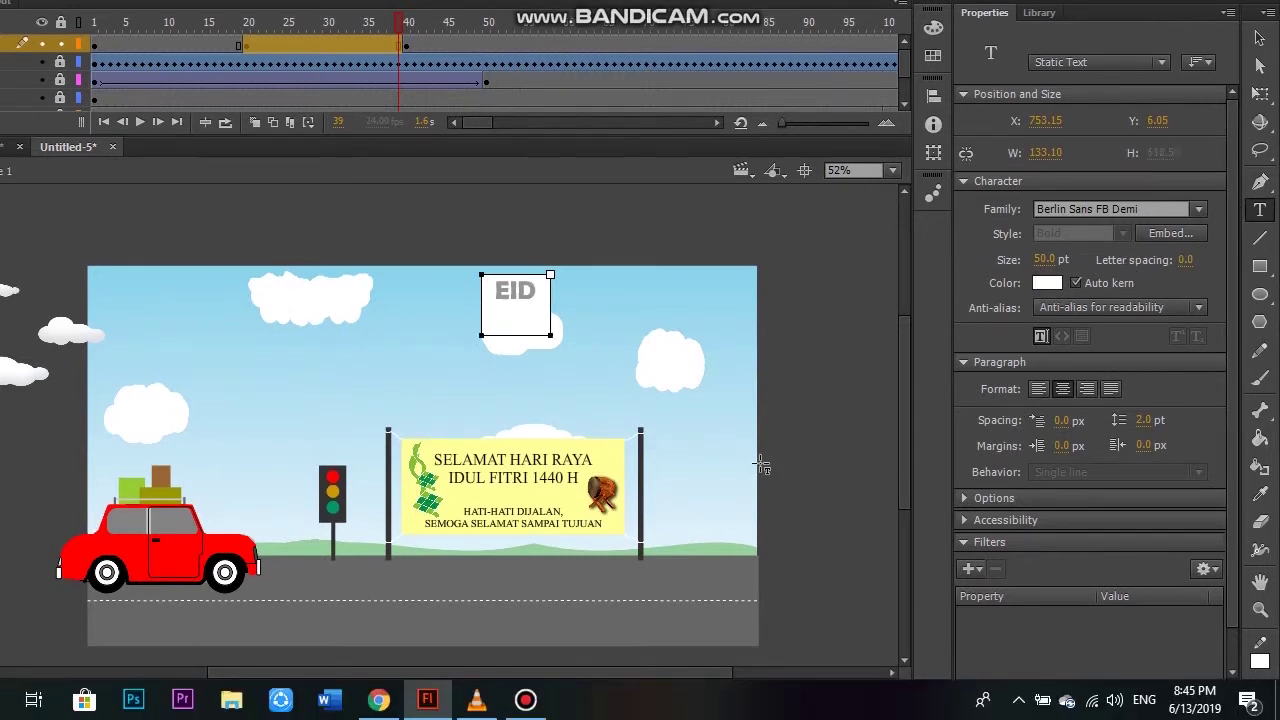
{"action": "left_click", "coordinate": [631, 363]}
{"action": "left_click", "coordinate": [529, 290]}
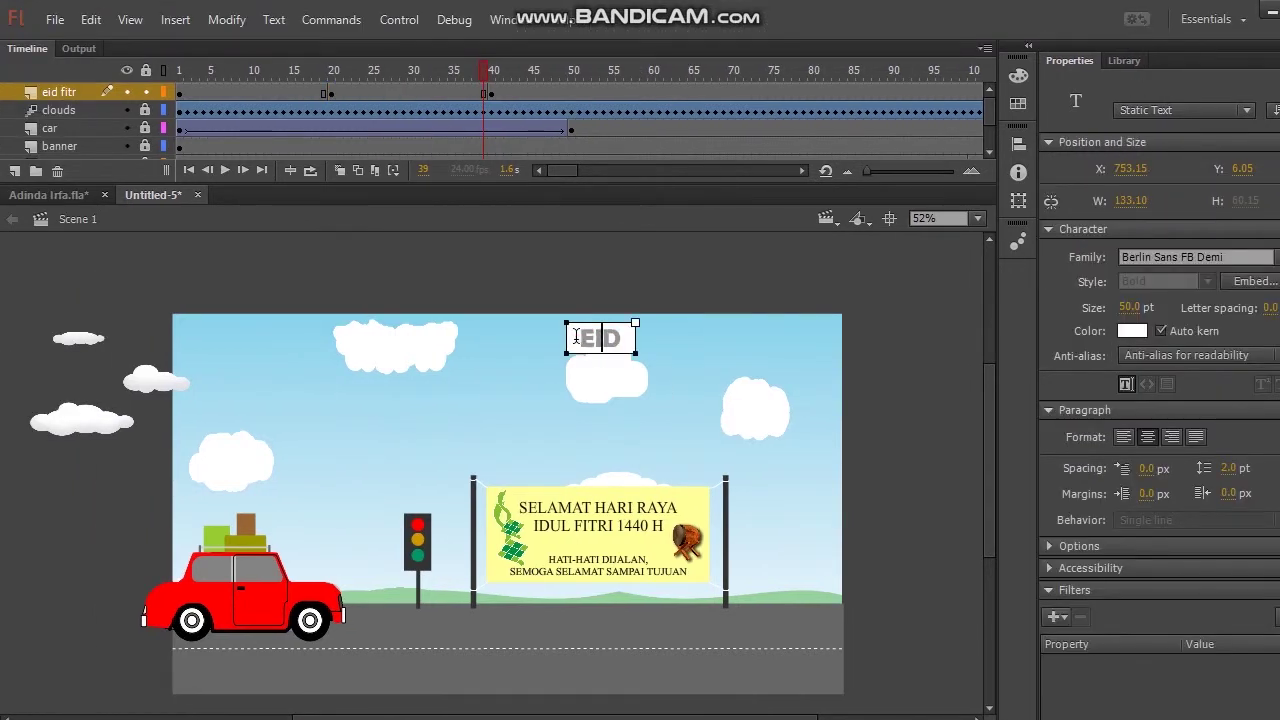
Set the text above the hand-drawn cloud to 80 pt and retype it as EID
{"action": "left_click_drag", "start_coordinate": [576, 337], "coordinate": [632, 340]}
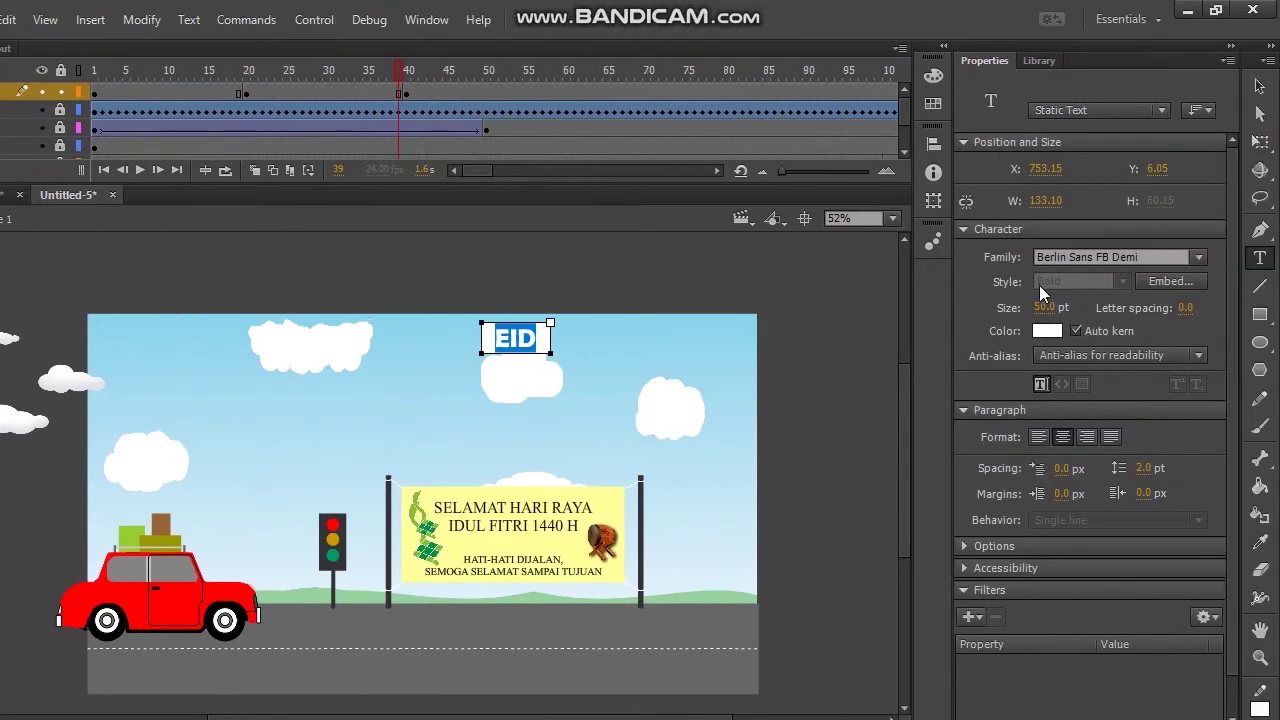
{"action": "left_click", "coordinate": [1042, 305]}
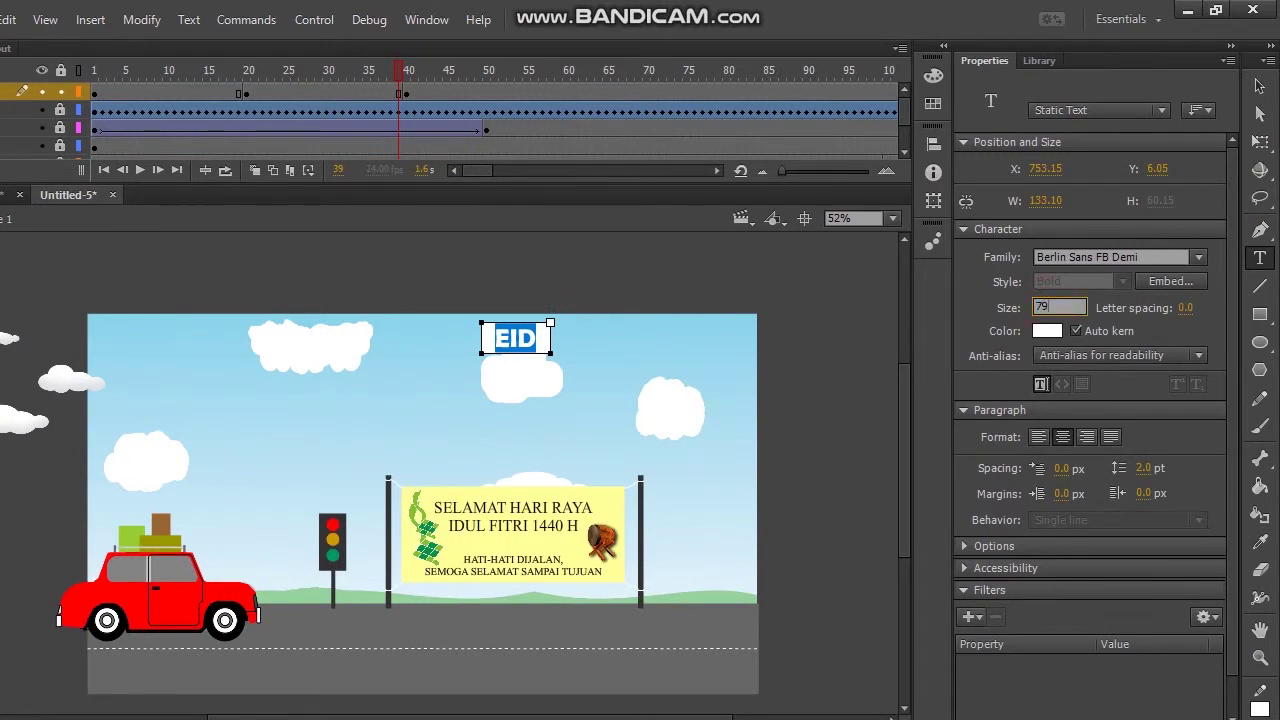
{"action": "type", "text": "80"}
{"action": "key", "text": "Return"}
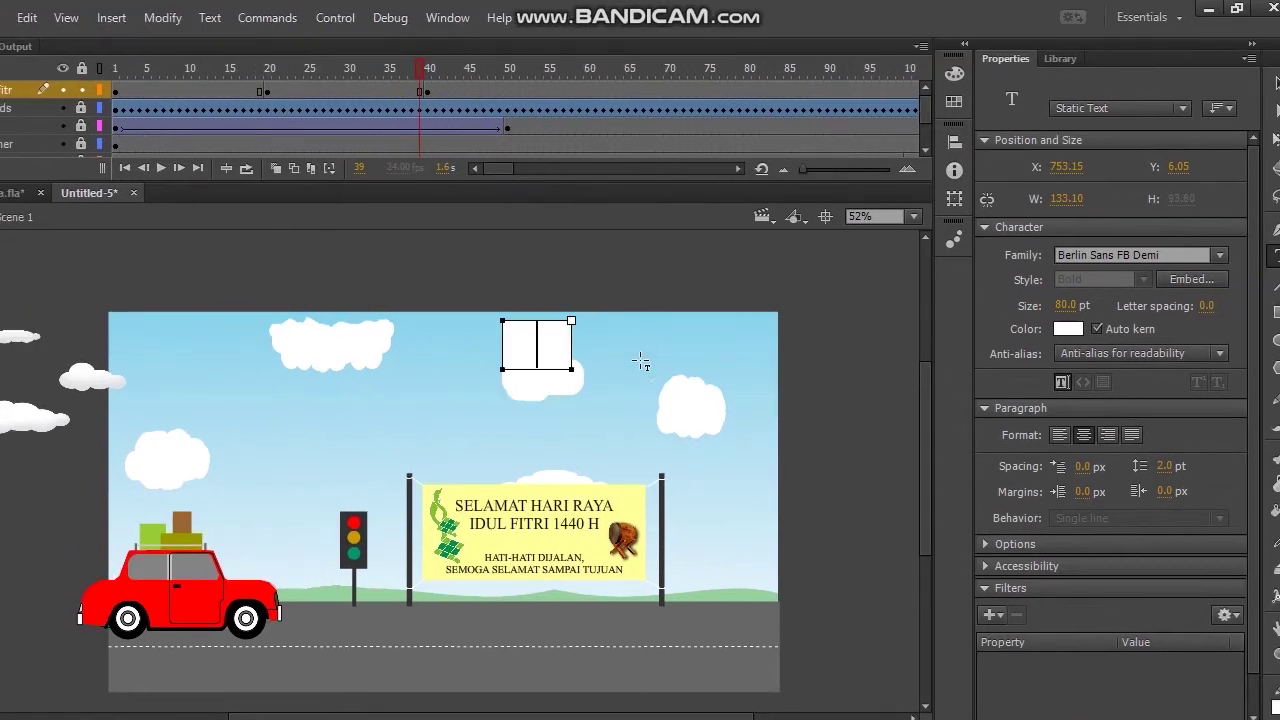
{"action": "type", "text": "eid"}
{"action": "key", "text": "BackSpace"}
{"action": "key", "text": "BackSpace"}
{"action": "key", "text": "BackSpace"}
{"action": "type", "text": "EID"}
{"action": "key", "text": "BackSpace"}
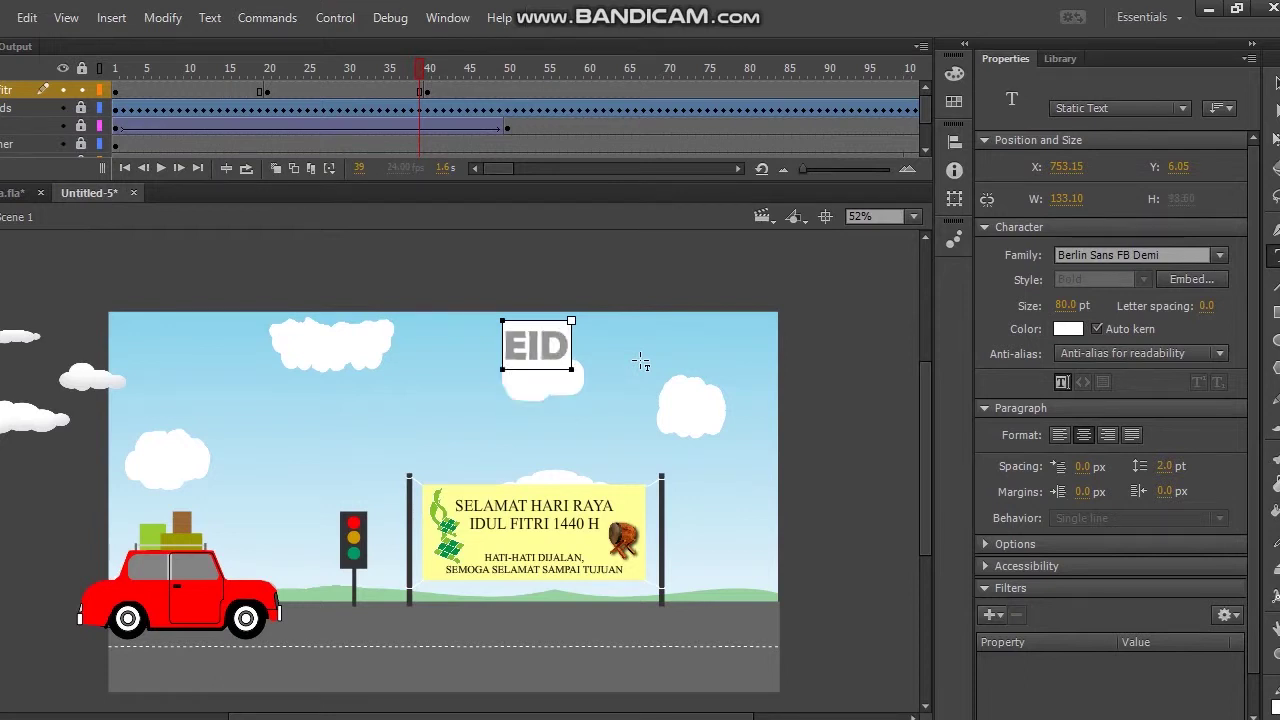
{"action": "left_click", "coordinate": [641, 358]}
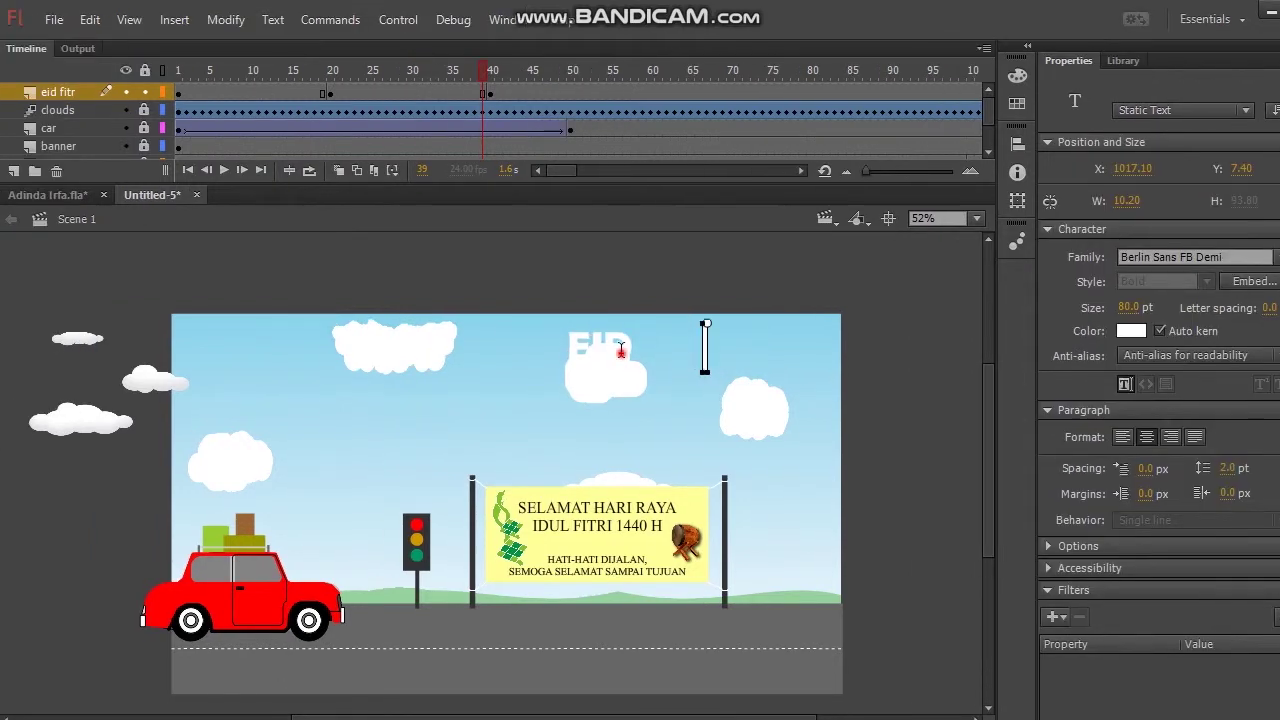
{"action": "left_click", "coordinate": [621, 350]}
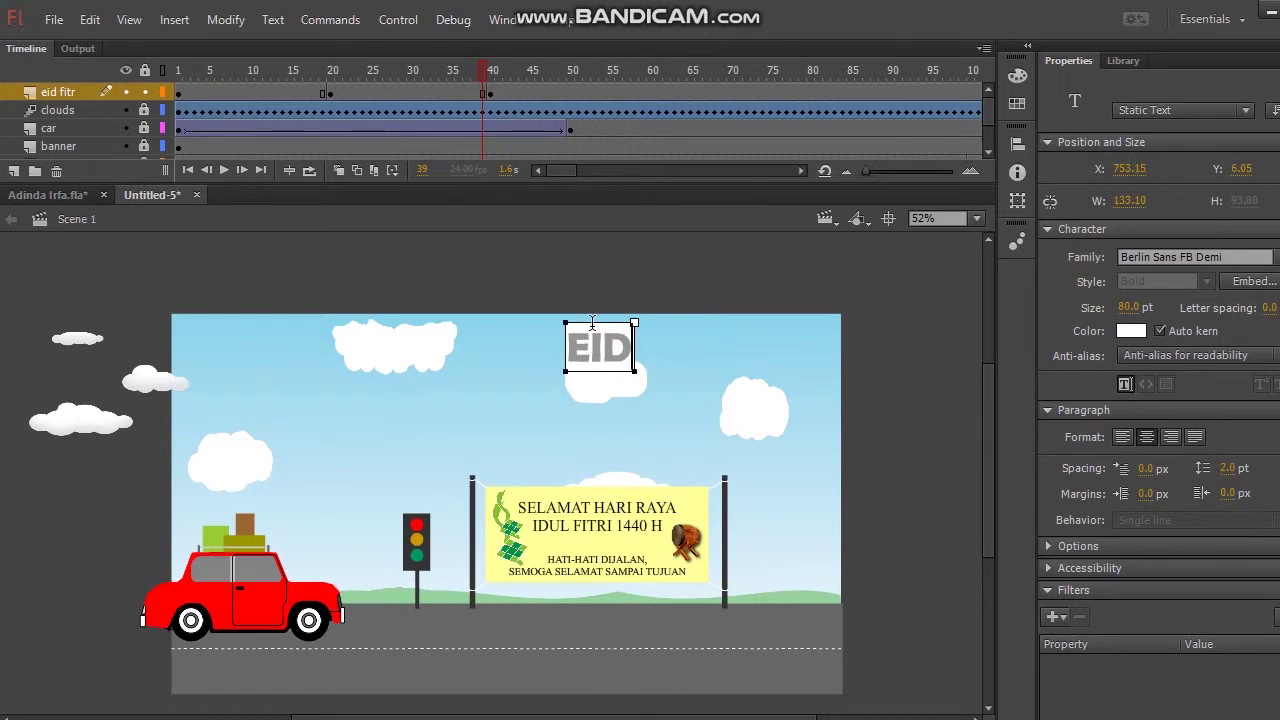
{"action": "left_click", "coordinate": [598, 318]}
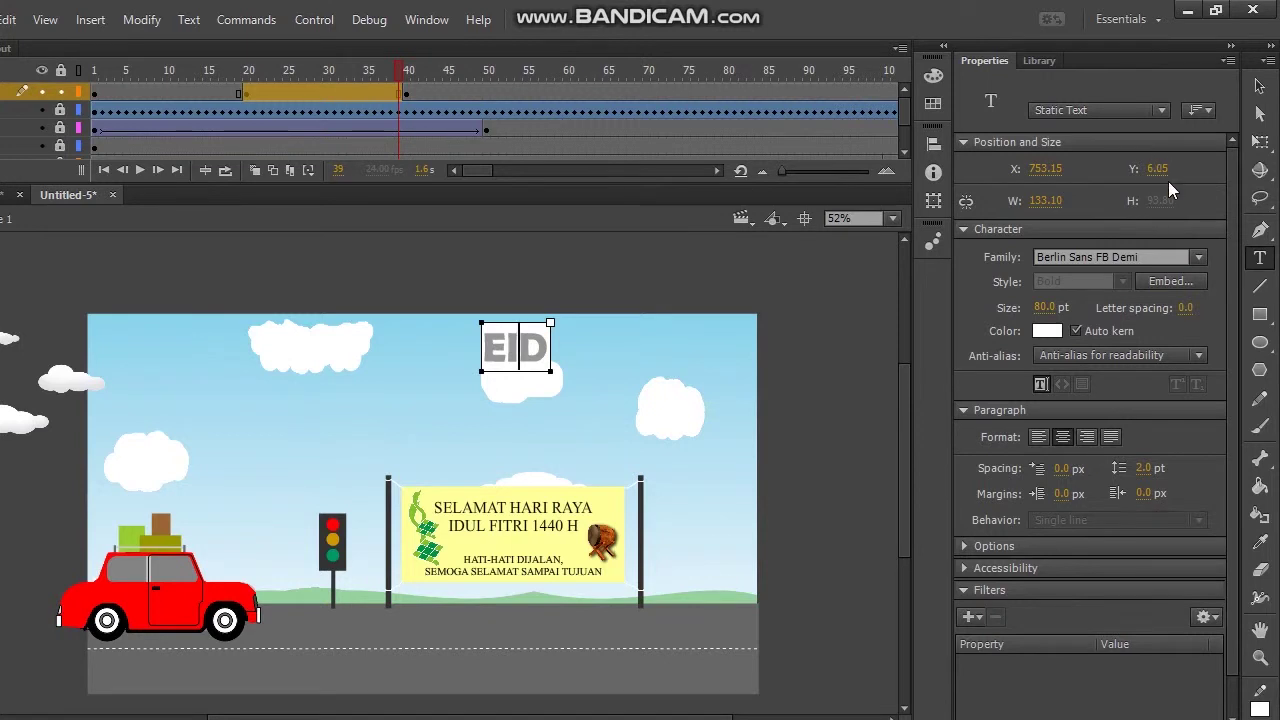
{"action": "left_click", "coordinate": [769, 344]}
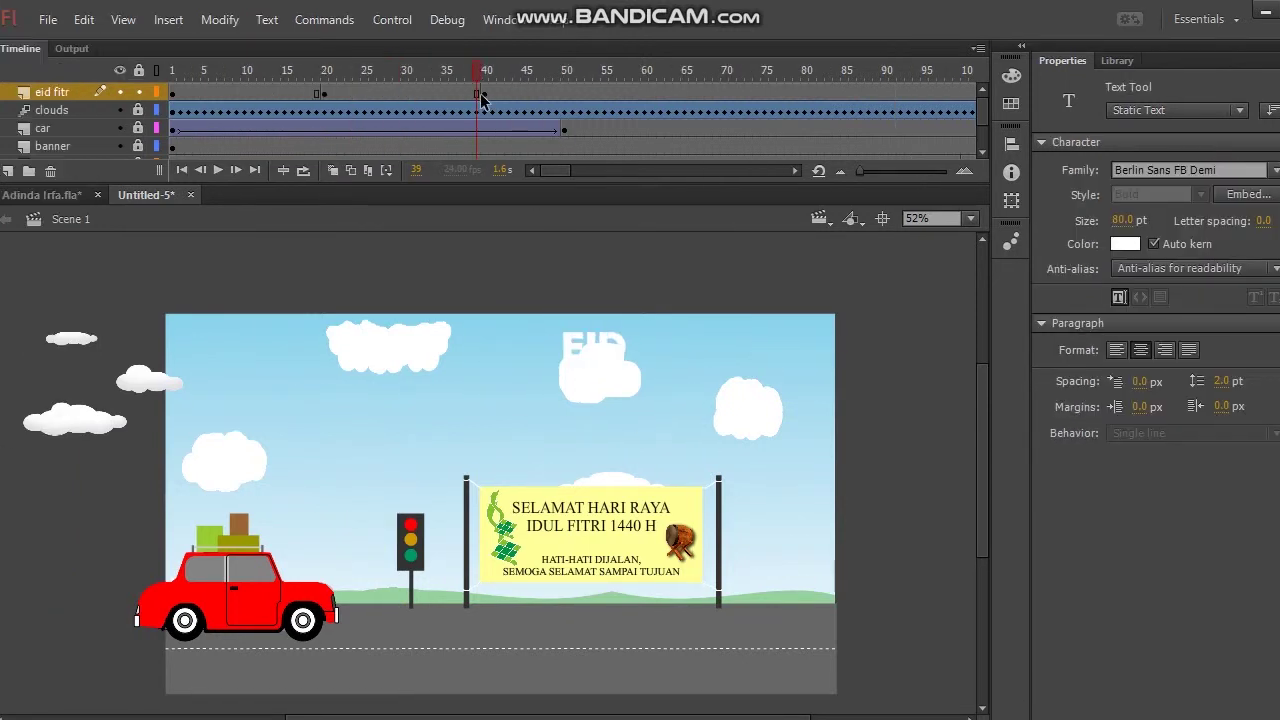
Create a shape tween on the eid fitr layer between the keyframes at frames 20 and 40
{"action": "left_click", "coordinate": [448, 92]}
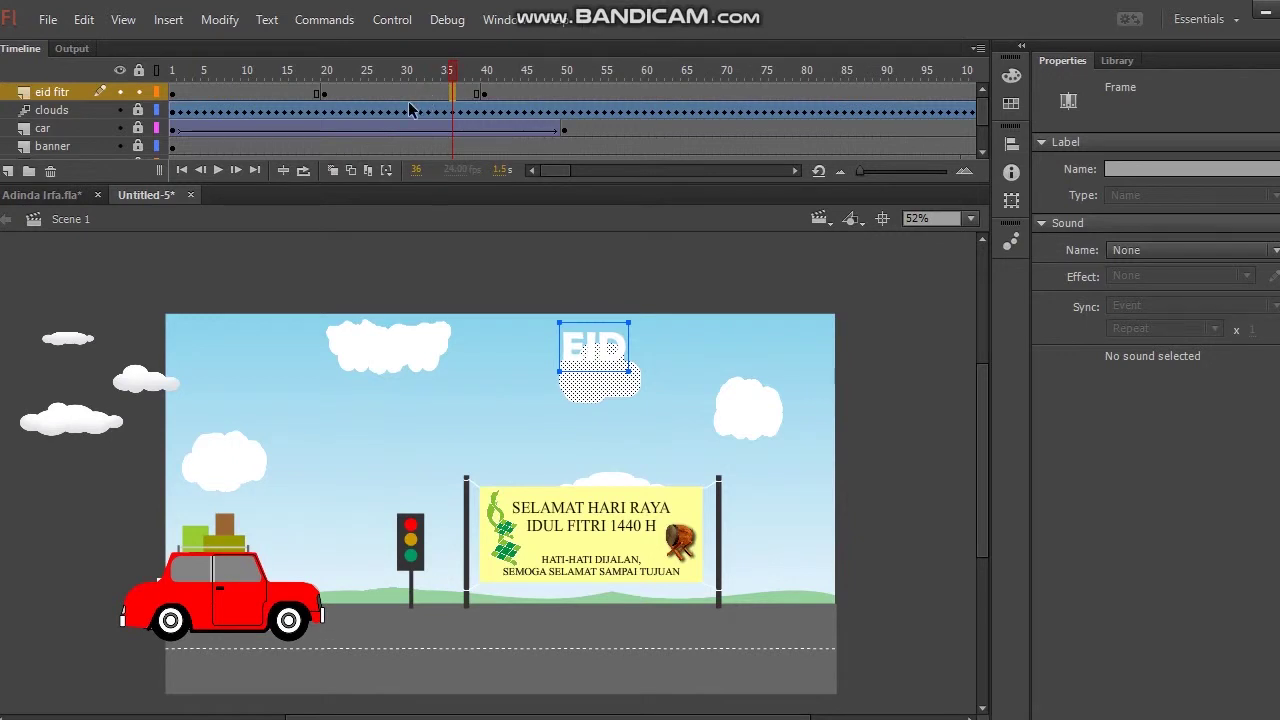
{"action": "double_click", "coordinate": [412, 93]}
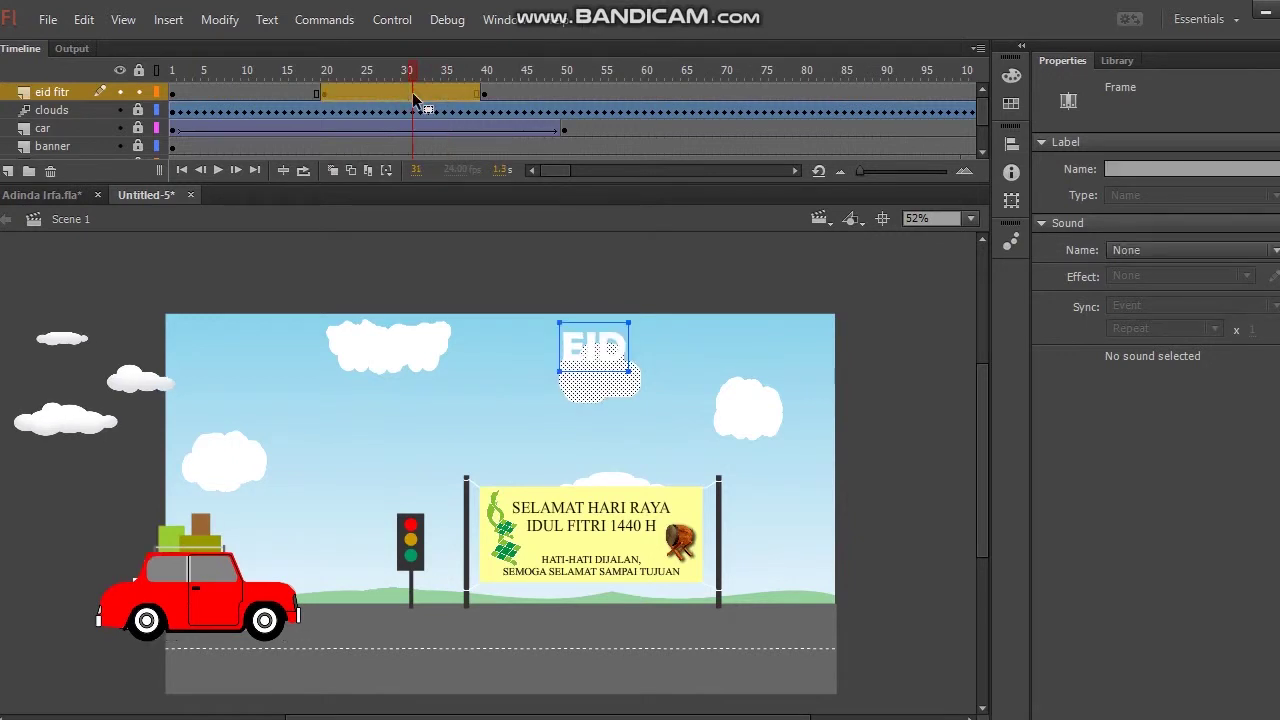
{"action": "right_click", "coordinate": [412, 92]}
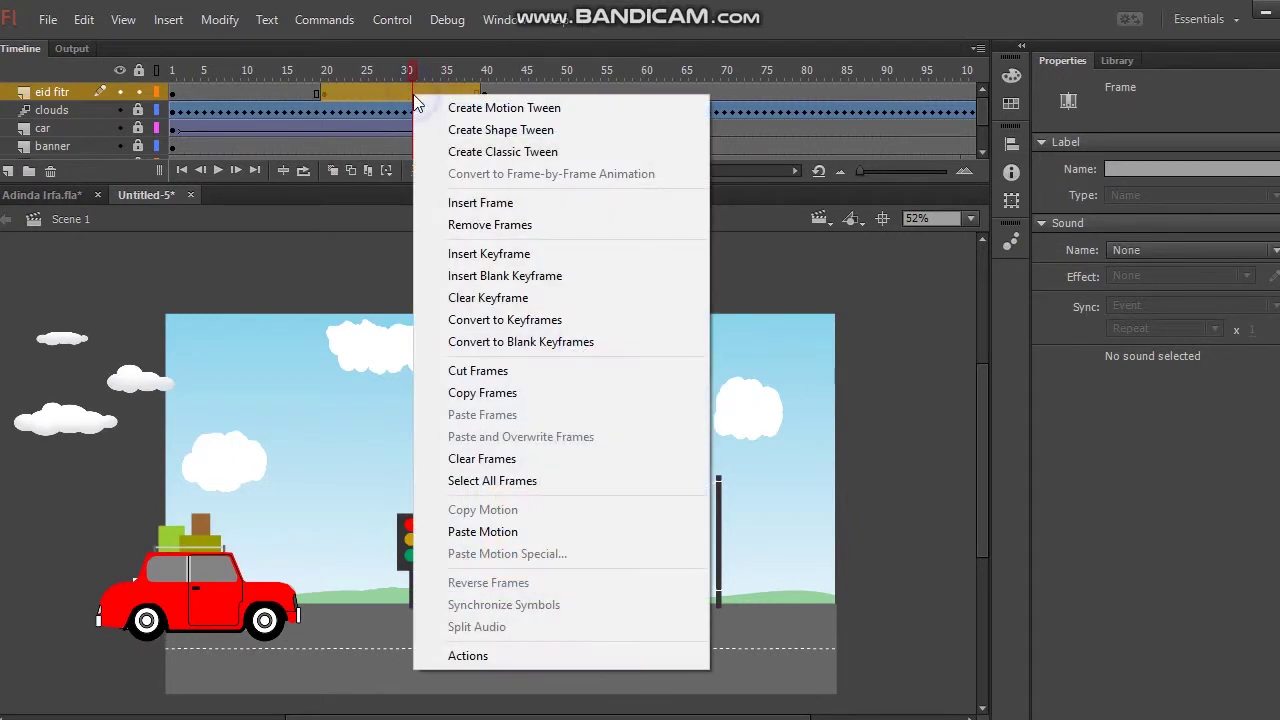
{"action": "left_click", "coordinate": [501, 130]}
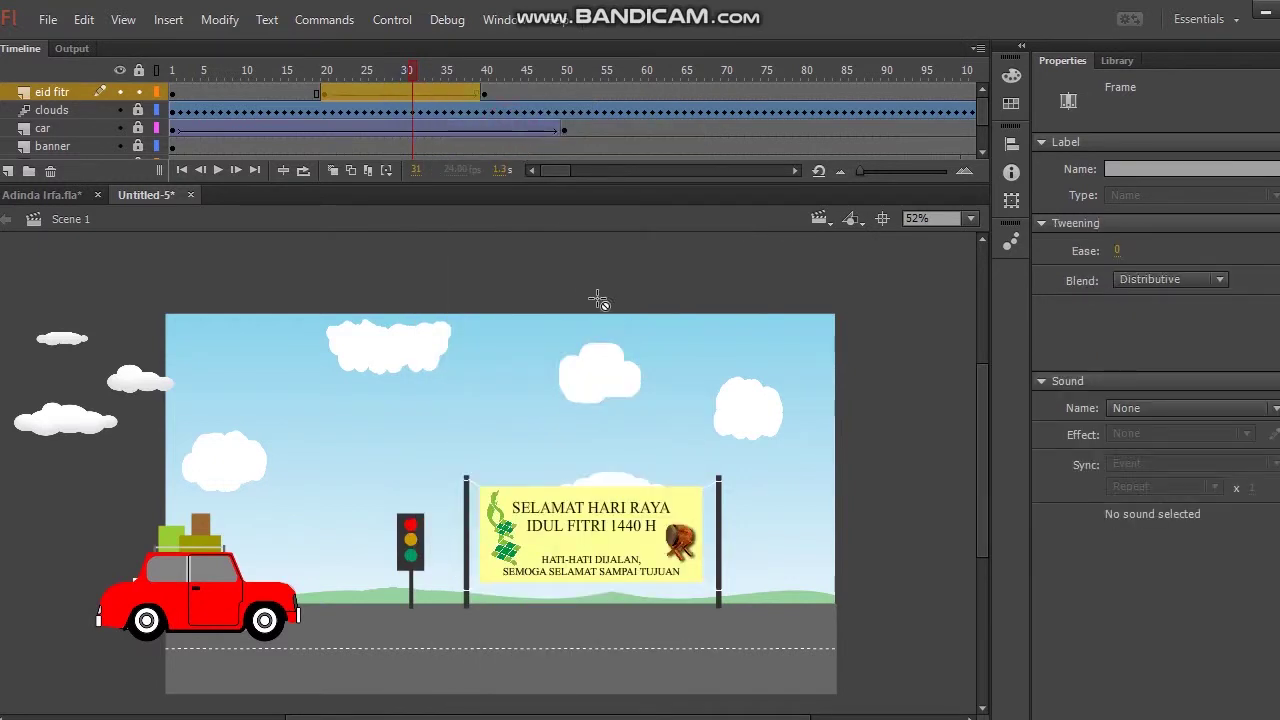
Play back the timeline from around frame 15 to check the shape tween on the eid fitr layer
{"action": "left_click", "coordinate": [304, 66]}
{"action": "left_click", "coordinate": [217, 170]}
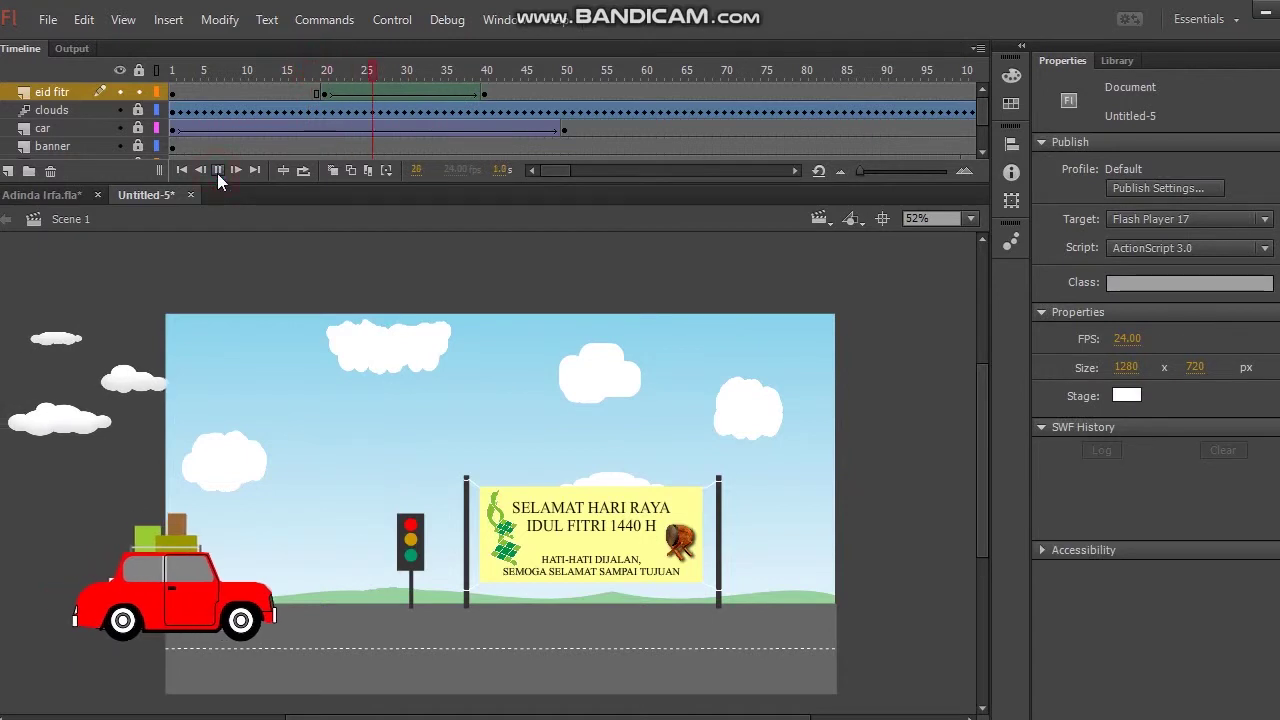
{"action": "left_click", "coordinate": [218, 171]}
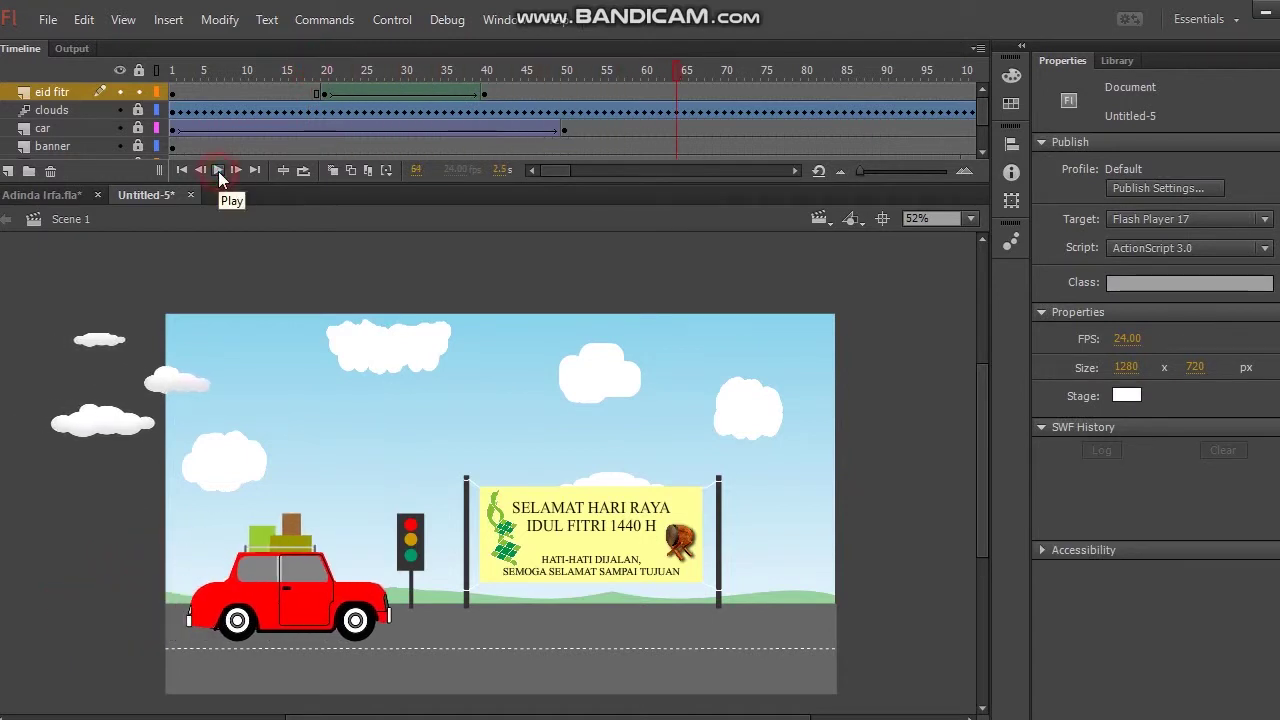
{"action": "left_click", "coordinate": [287, 68]}
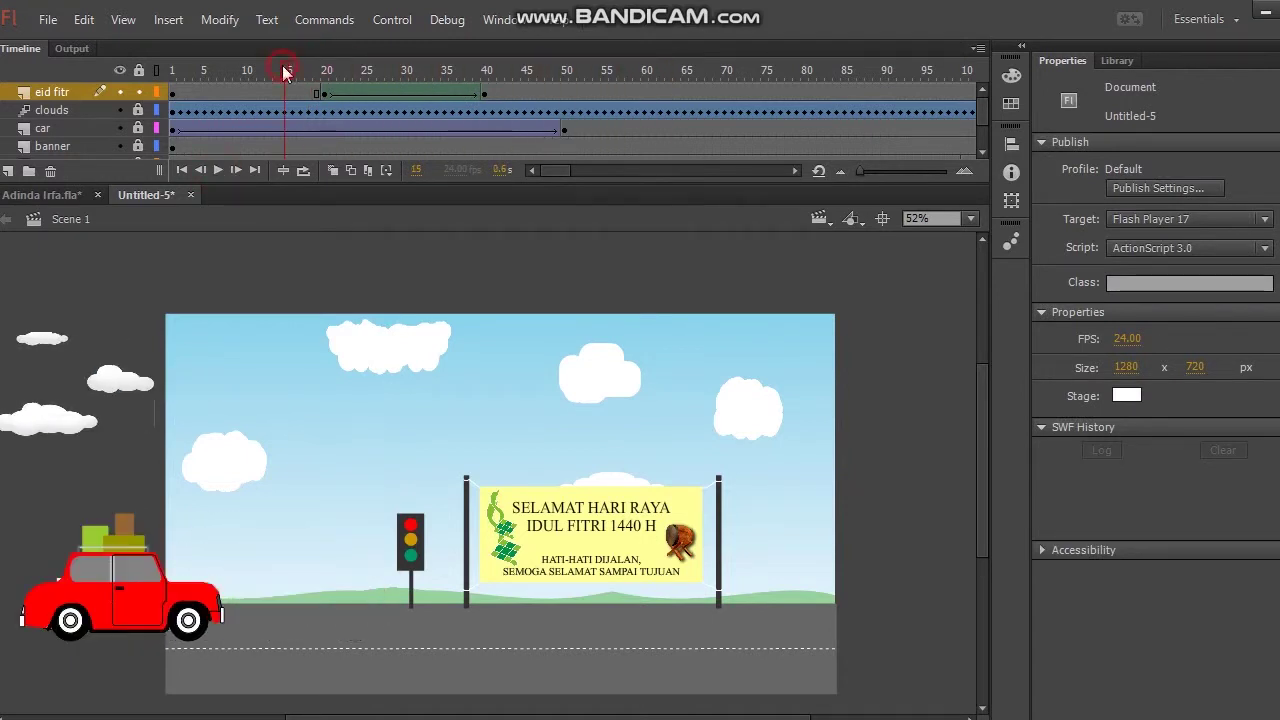
{"action": "left_click", "coordinate": [217, 170]}
{"action": "key", "text": "Return"}
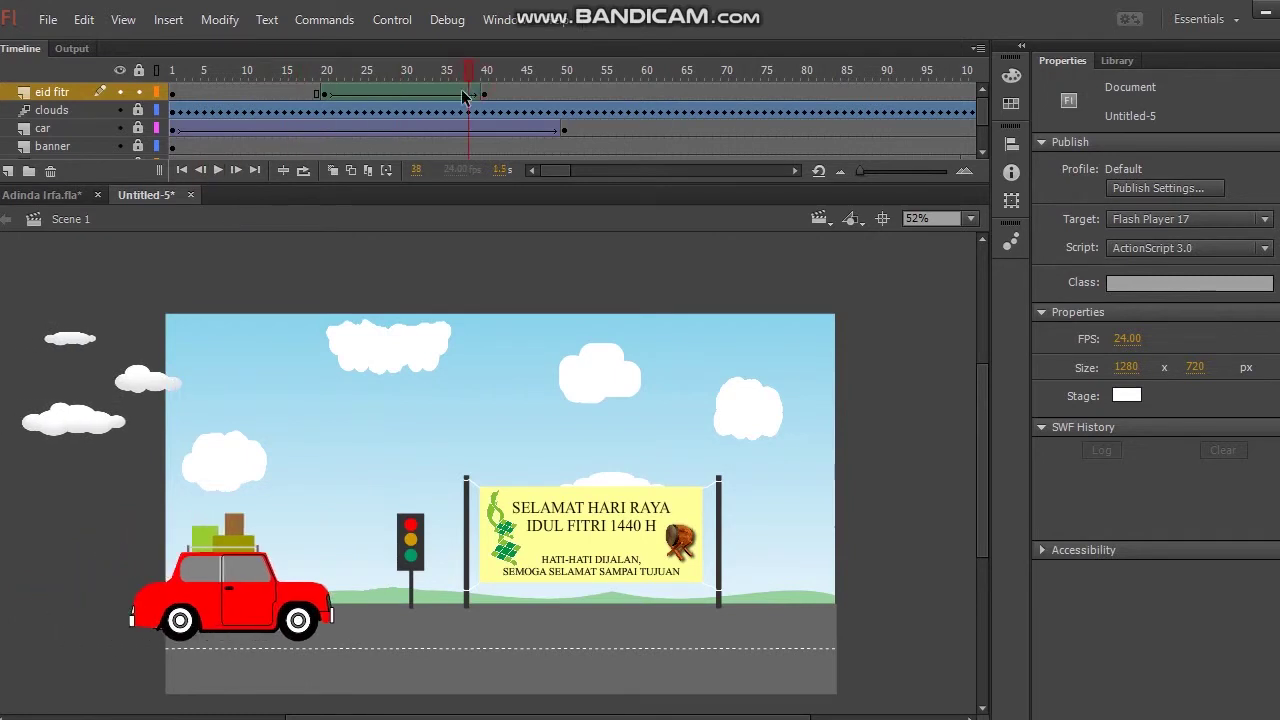
Try to insert a keyframe at frame 40 of the eid fitr layer
{"action": "left_click", "coordinate": [325, 94]}
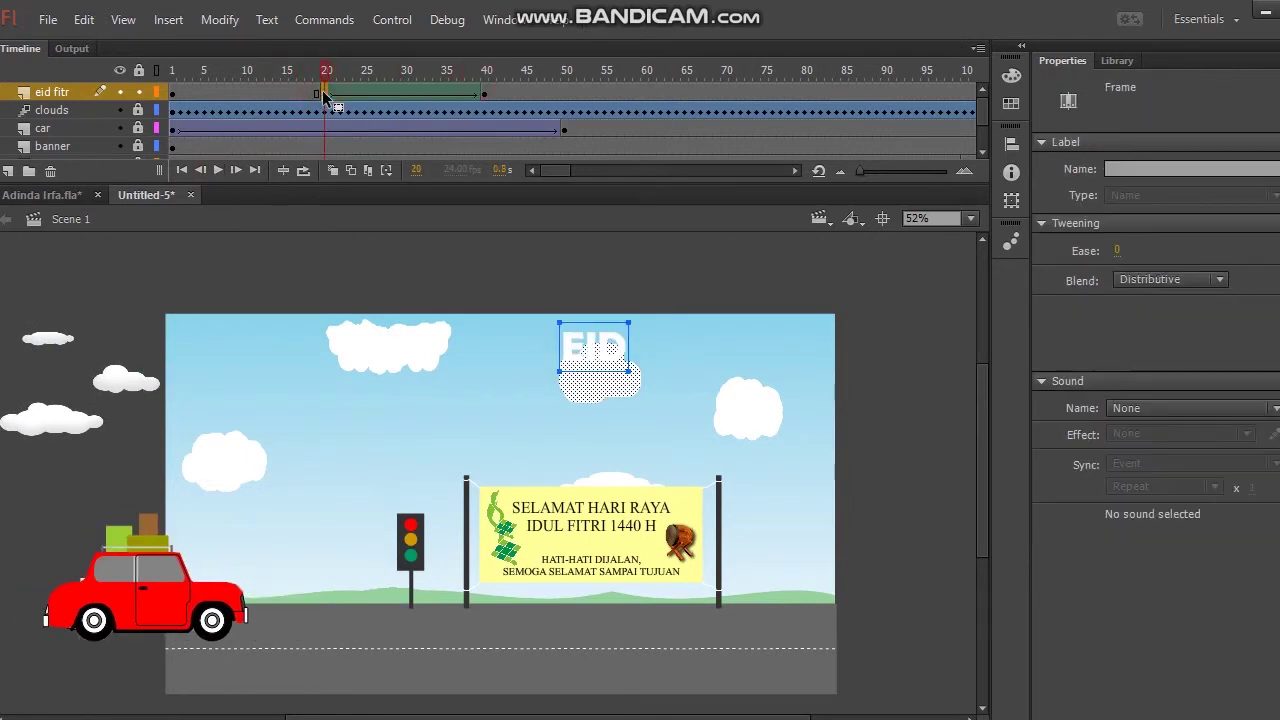
{"action": "left_click", "coordinate": [479, 95]}
{"action": "left_click", "coordinate": [491, 96]}
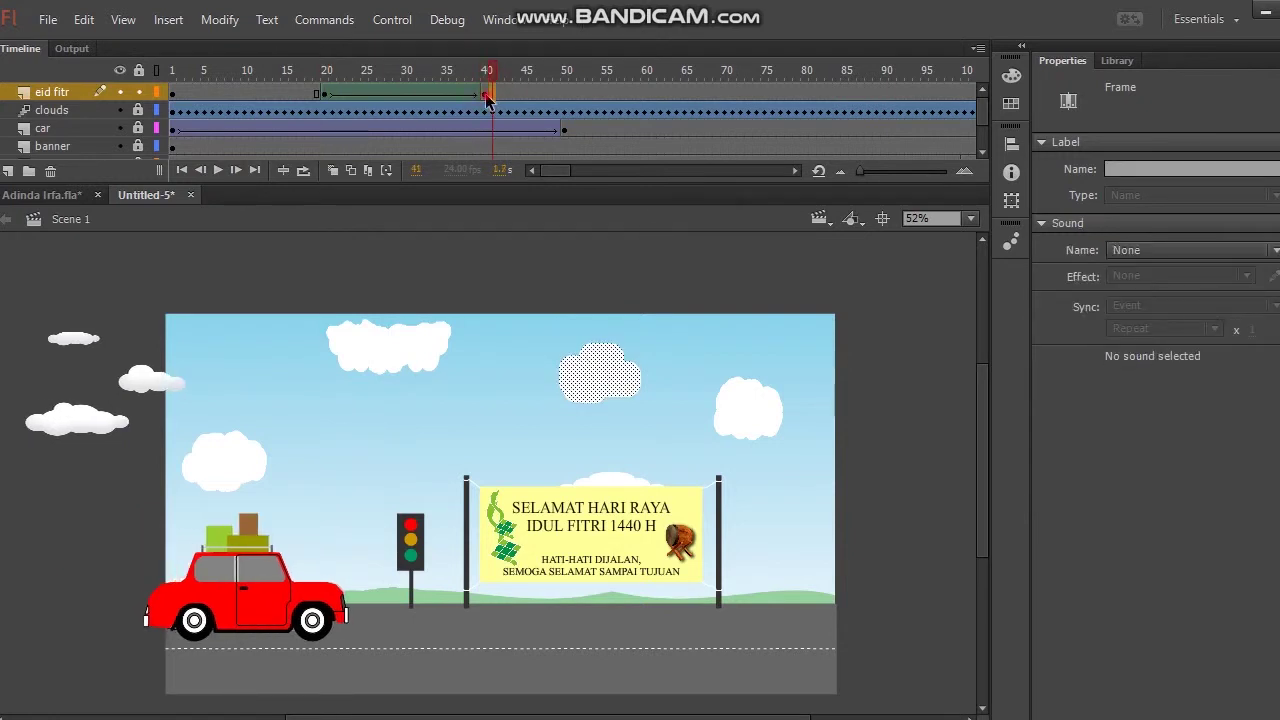
{"action": "left_click", "coordinate": [486, 96]}
{"action": "right_click", "coordinate": [488, 100]}
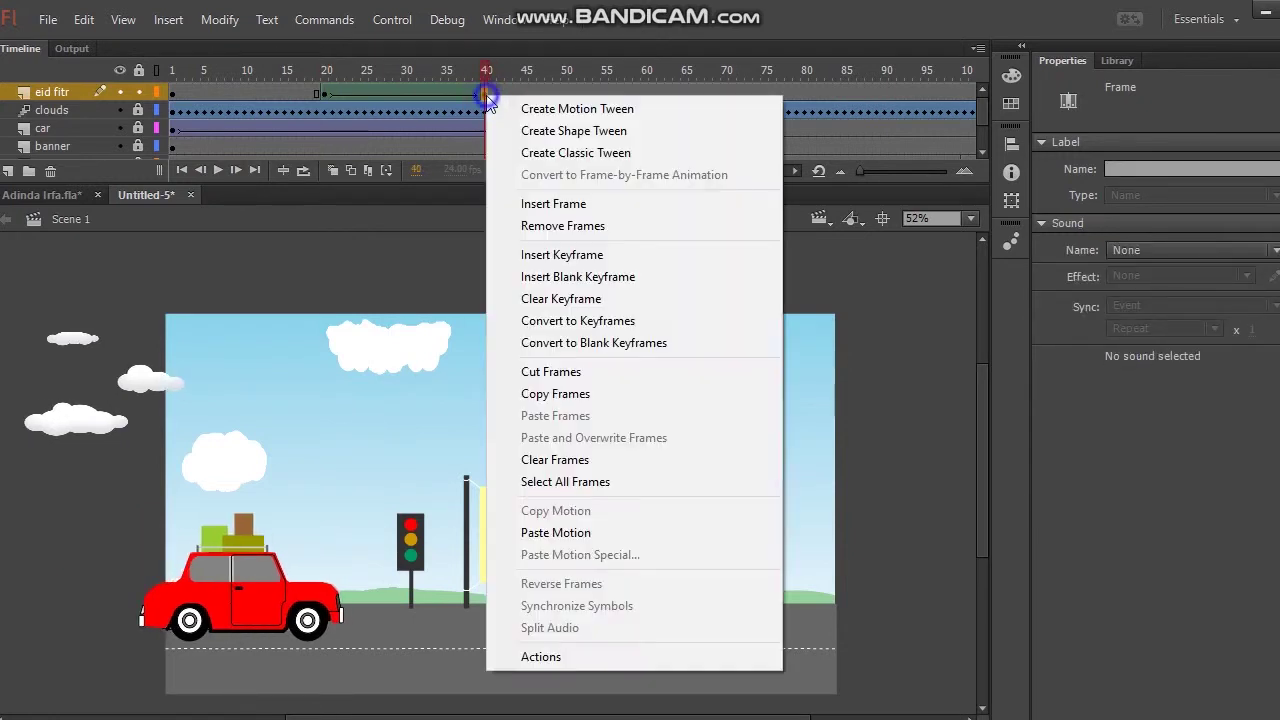
{"action": "left_click", "coordinate": [563, 254]}
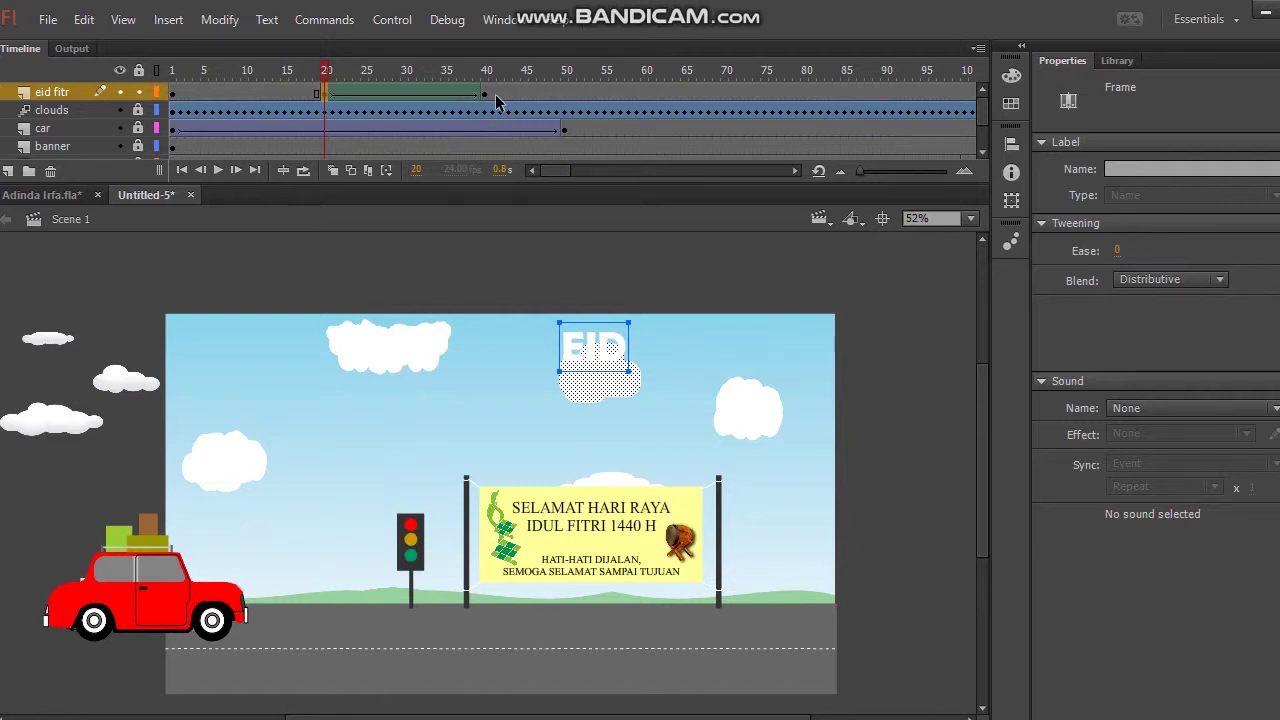
Undo the shape tween between frames 20 and 40 of the eid fitr layer
{"action": "left_click", "coordinate": [478, 95]}
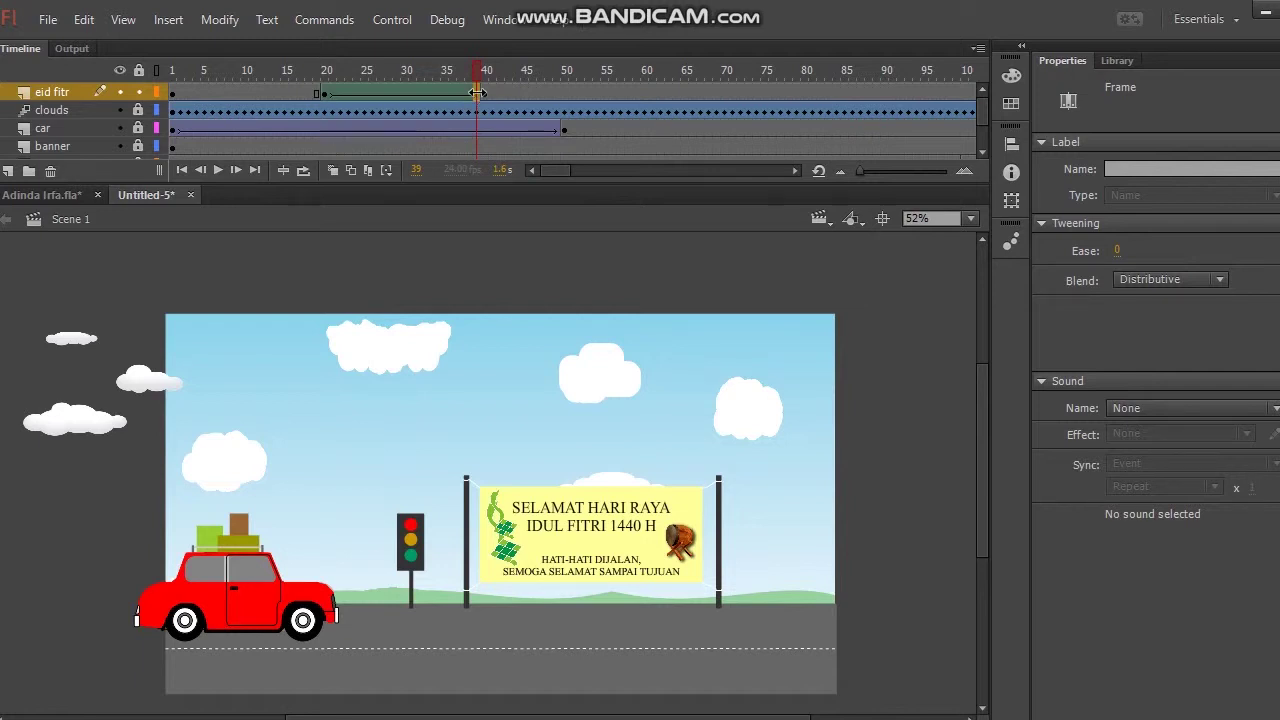
{"action": "key", "text": "ctrl+z"}
{"action": "key", "text": "ctrl+z"}
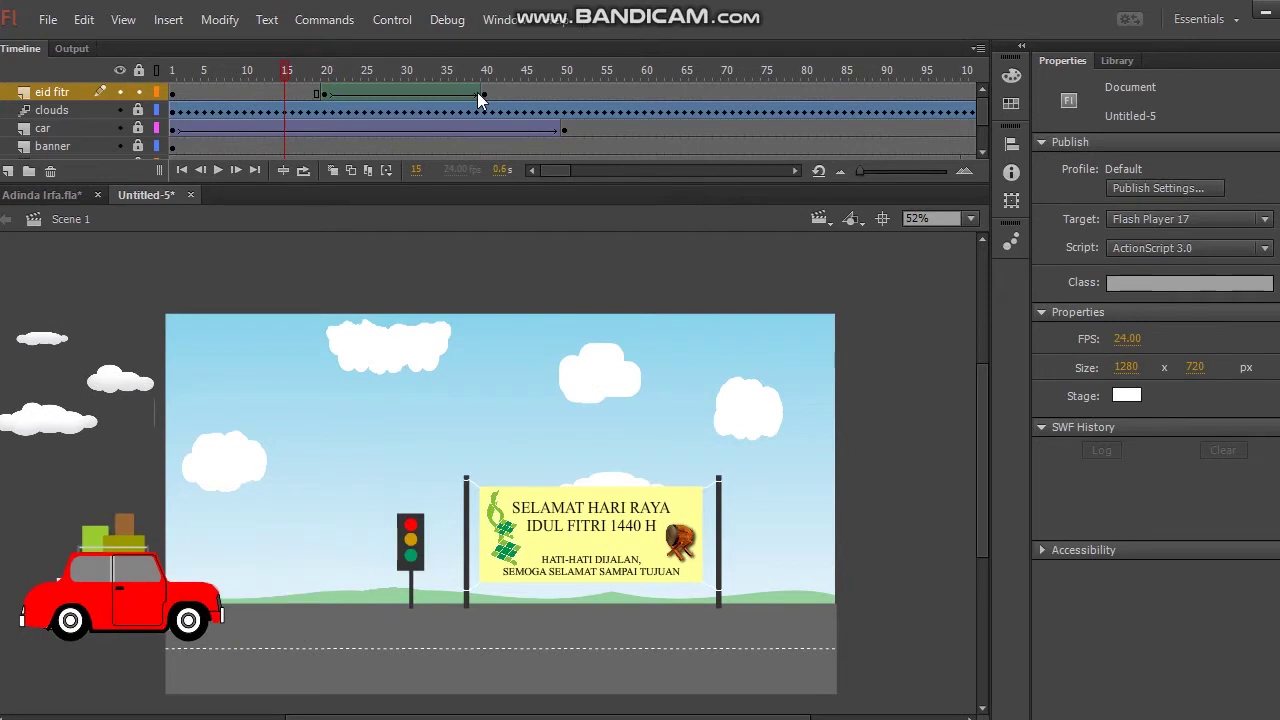
{"action": "left_click", "coordinate": [477, 92]}
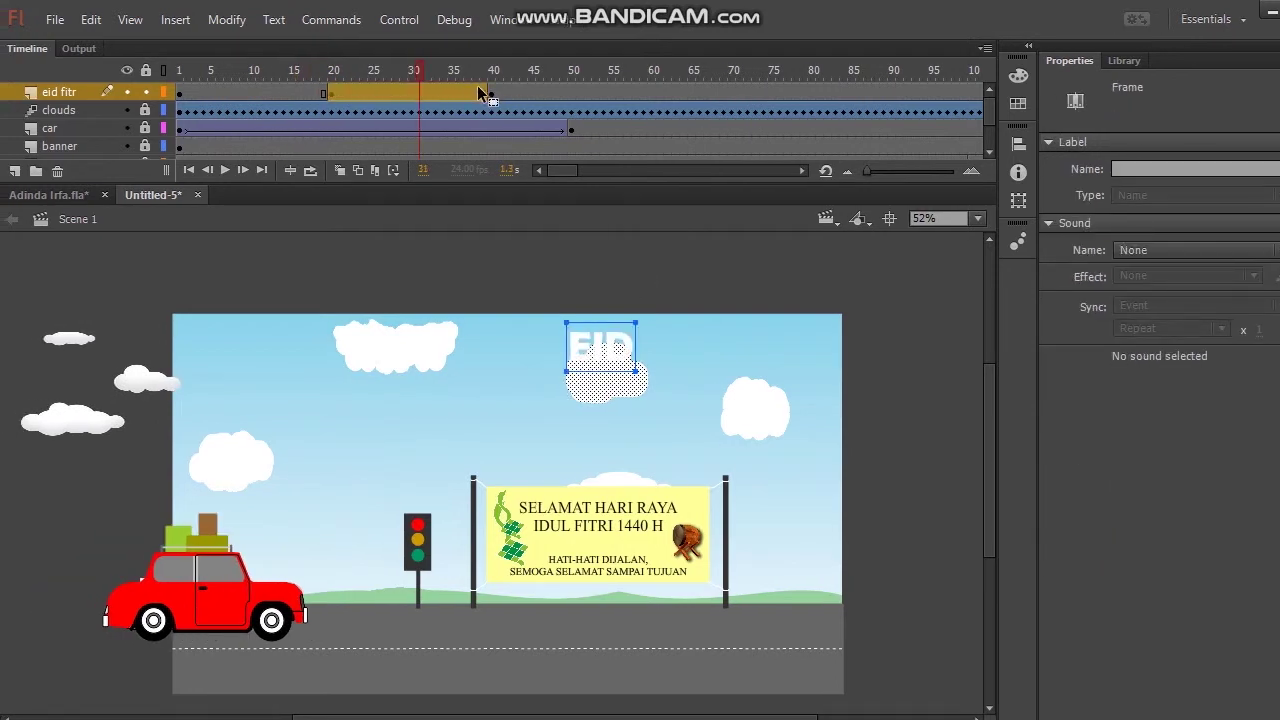
{"action": "left_click", "coordinate": [484, 93]}
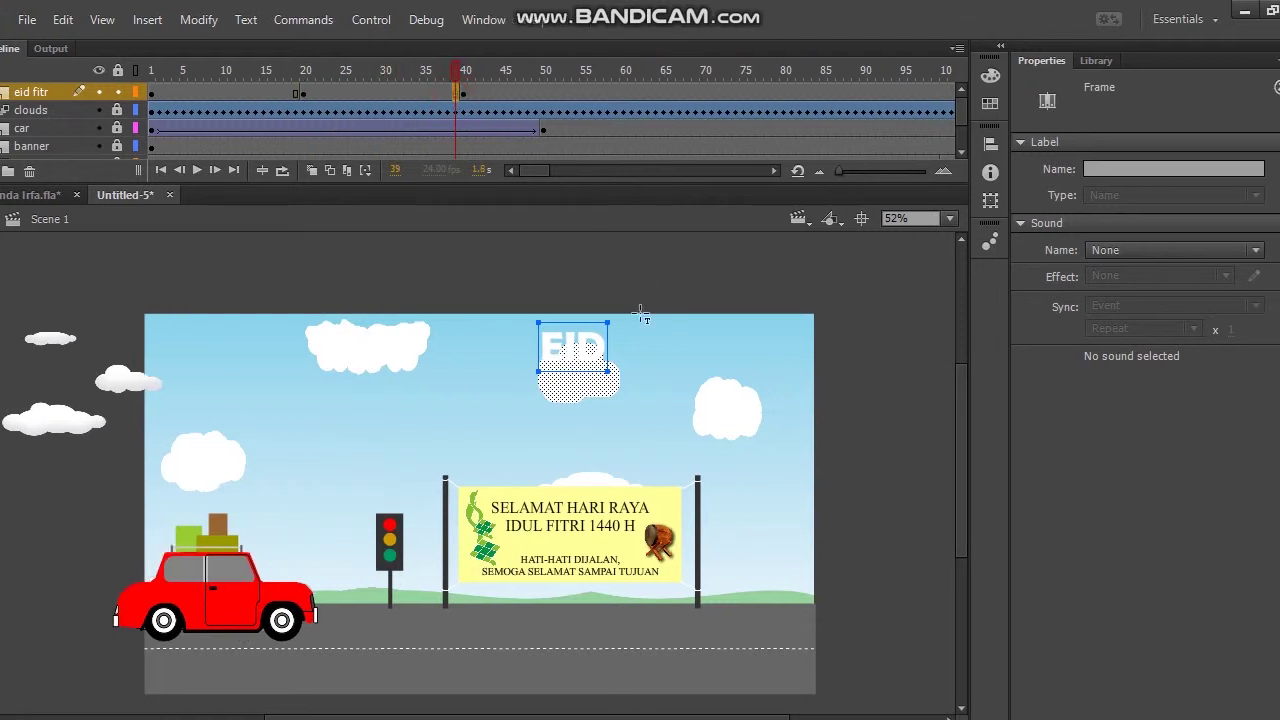
Check the EID text above the hand-drawn cloud at frame 39 and recreate the eid fitr shape tween from frame 38
{"action": "left_click", "coordinate": [605, 348]}
{"action": "left_click", "coordinate": [641, 350]}
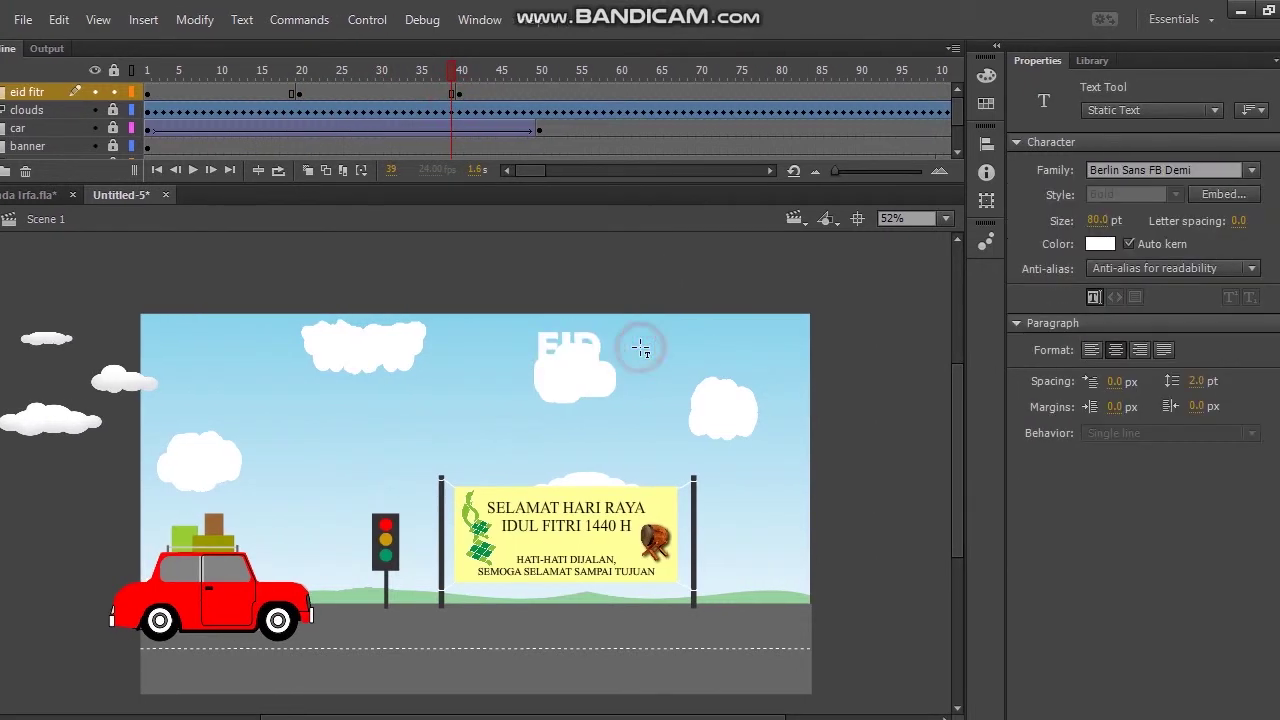
{"action": "left_click", "coordinate": [621, 357]}
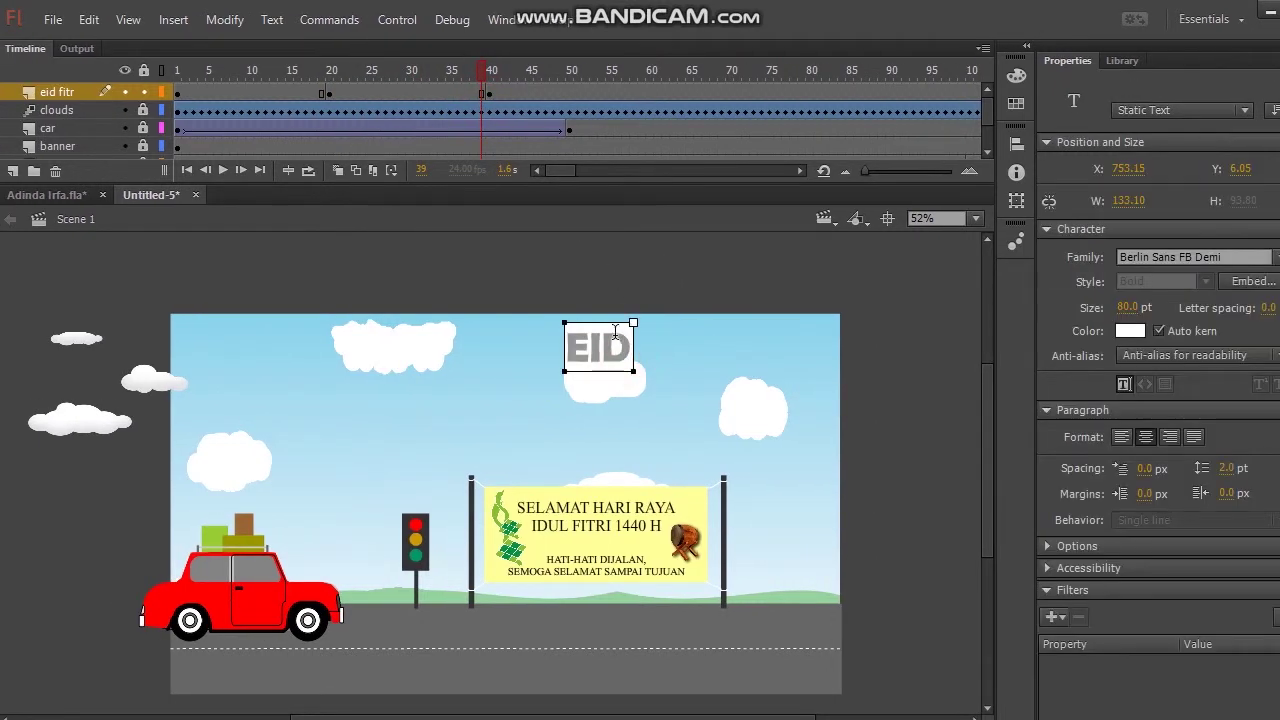
{"action": "left_click", "coordinate": [617, 346]}
{"action": "left_click", "coordinate": [660, 358]}
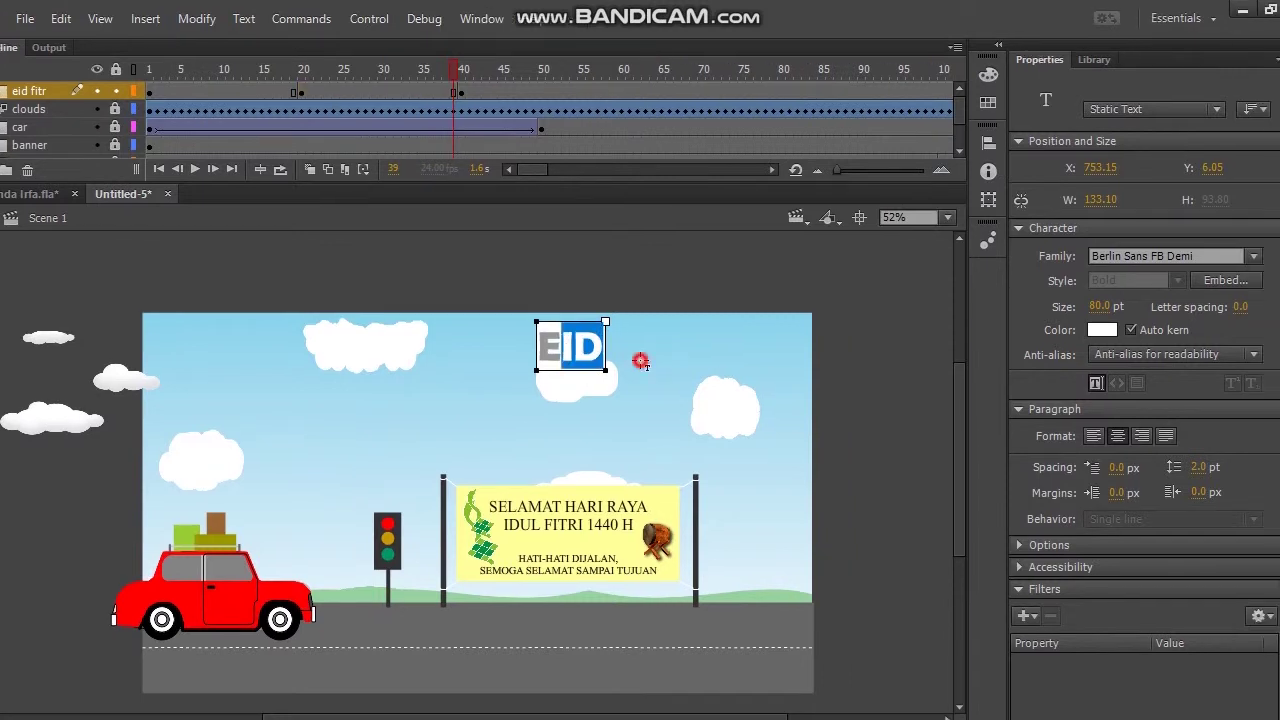
{"action": "right_click", "coordinate": [467, 92]}
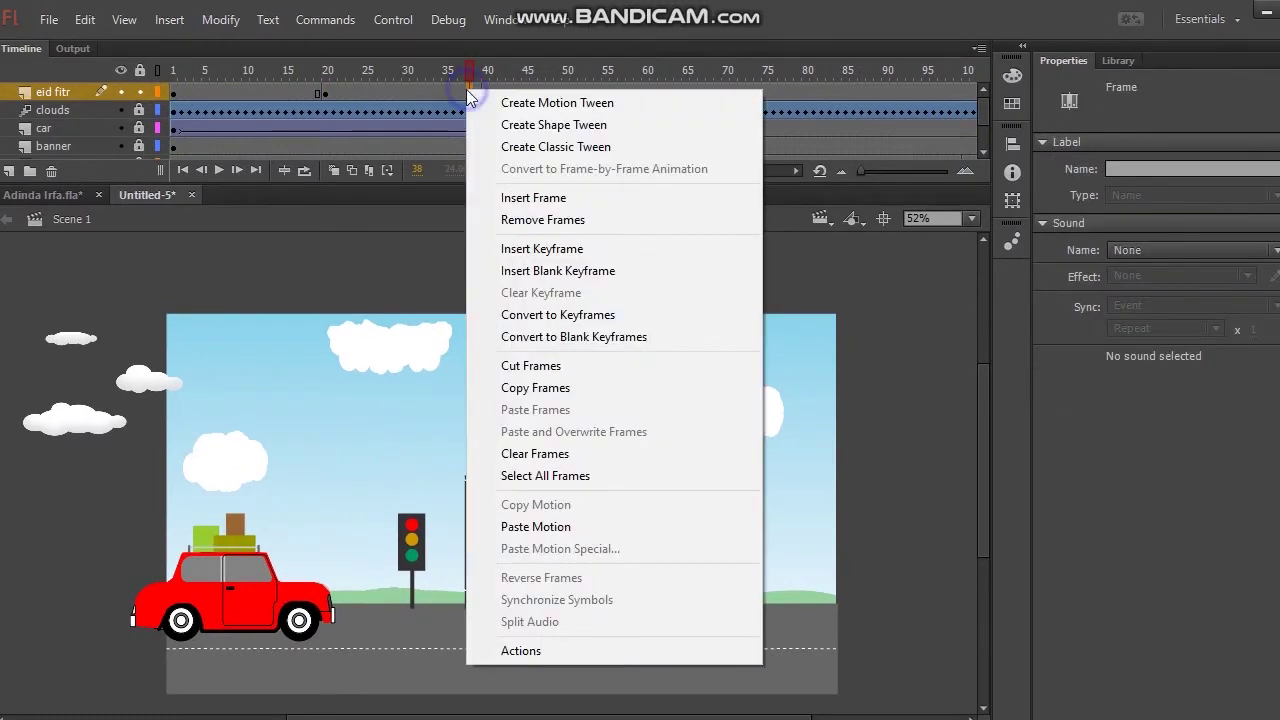
{"action": "left_click", "coordinate": [551, 126]}
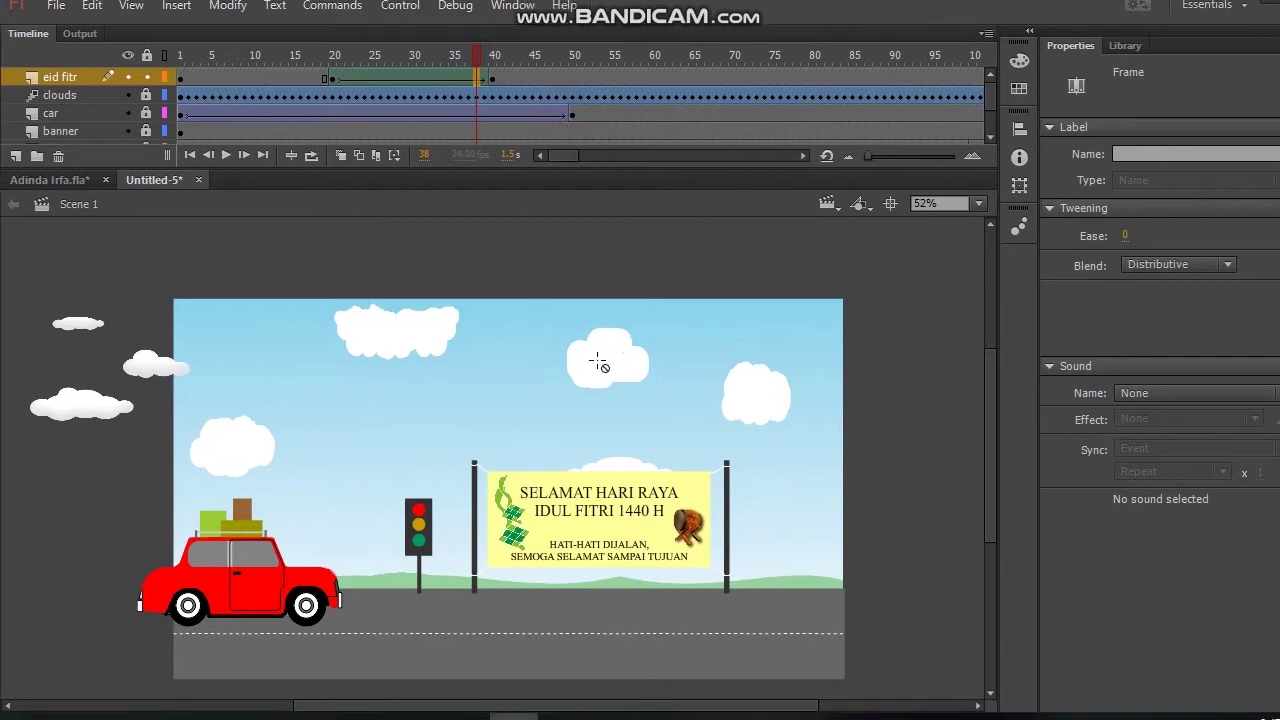
Create a shape tween on the eid fitr layer from frame 37 and check the frames around its starting keyframe at frame 20
{"action": "left_click", "coordinate": [599, 364]}
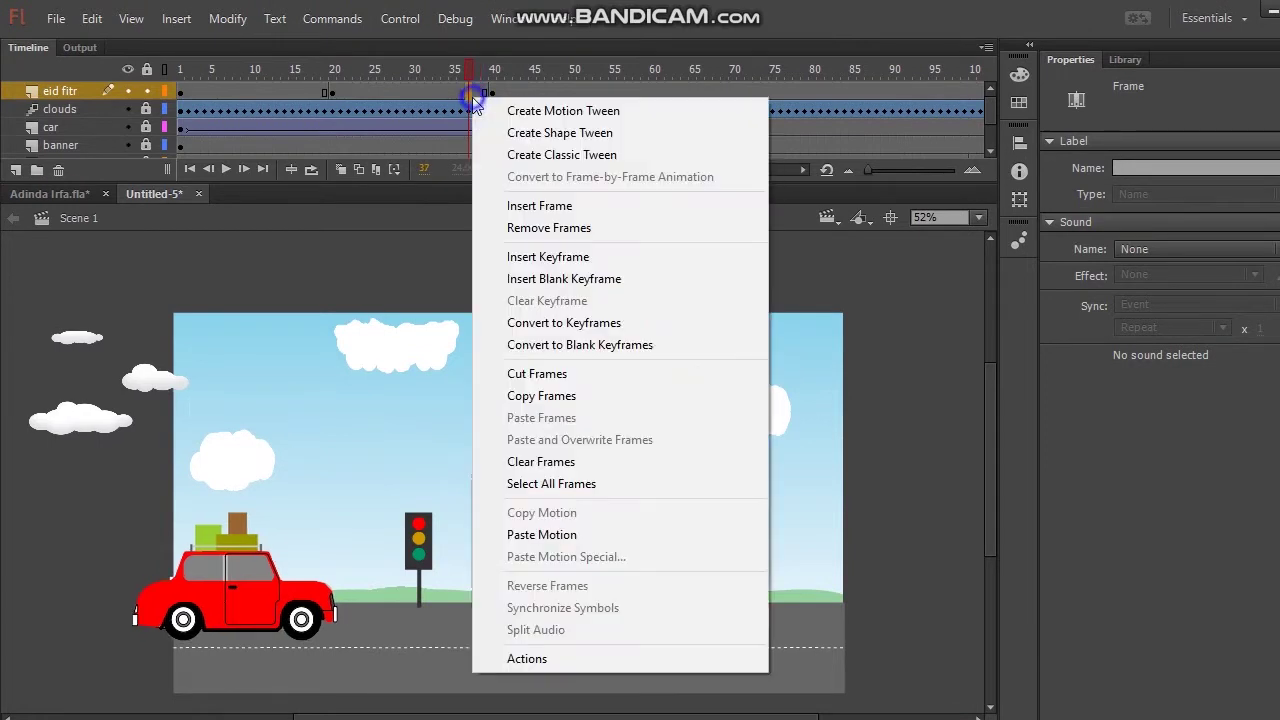
{"action": "right_click", "coordinate": [473, 83]}
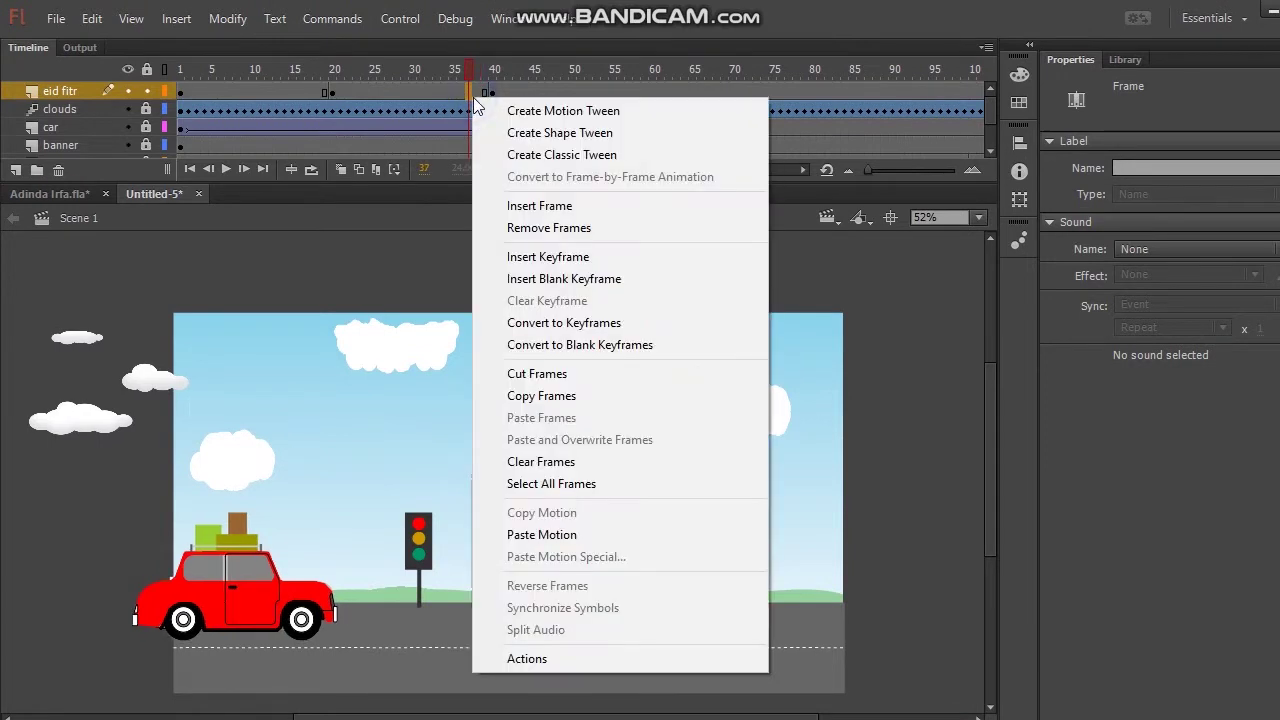
{"action": "left_click", "coordinate": [548, 134]}
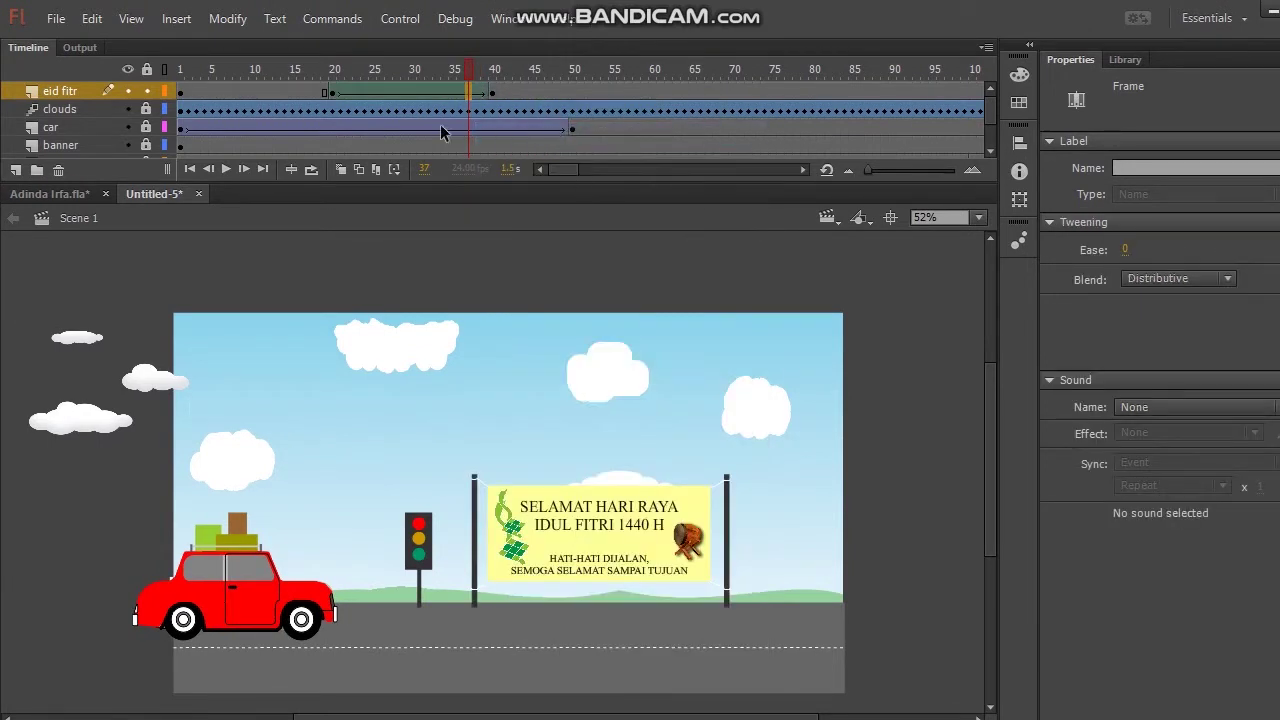
{"action": "left_click", "coordinate": [335, 95]}
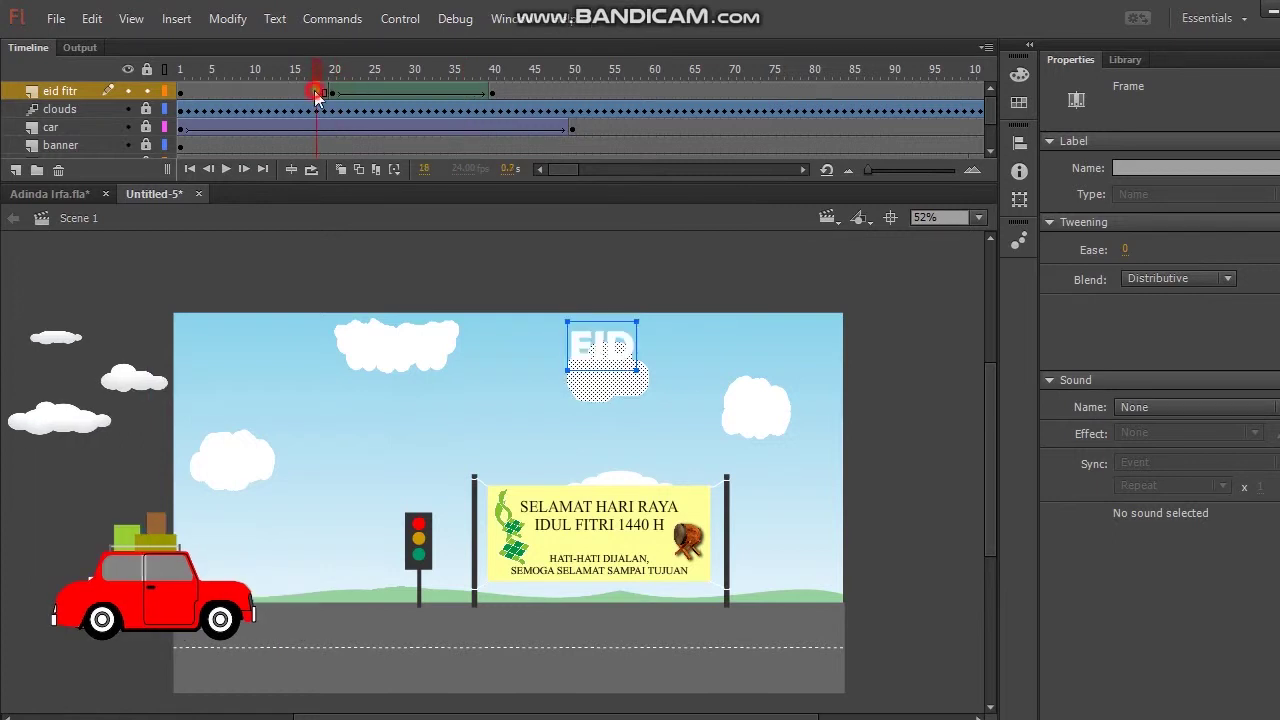
{"action": "left_click", "coordinate": [318, 93]}
{"action": "left_click", "coordinate": [333, 94]}
Play the whole animation from frame 1 to review the cloud morphing into the EID FITR greeting
{"action": "left_click", "coordinate": [202, 94]}
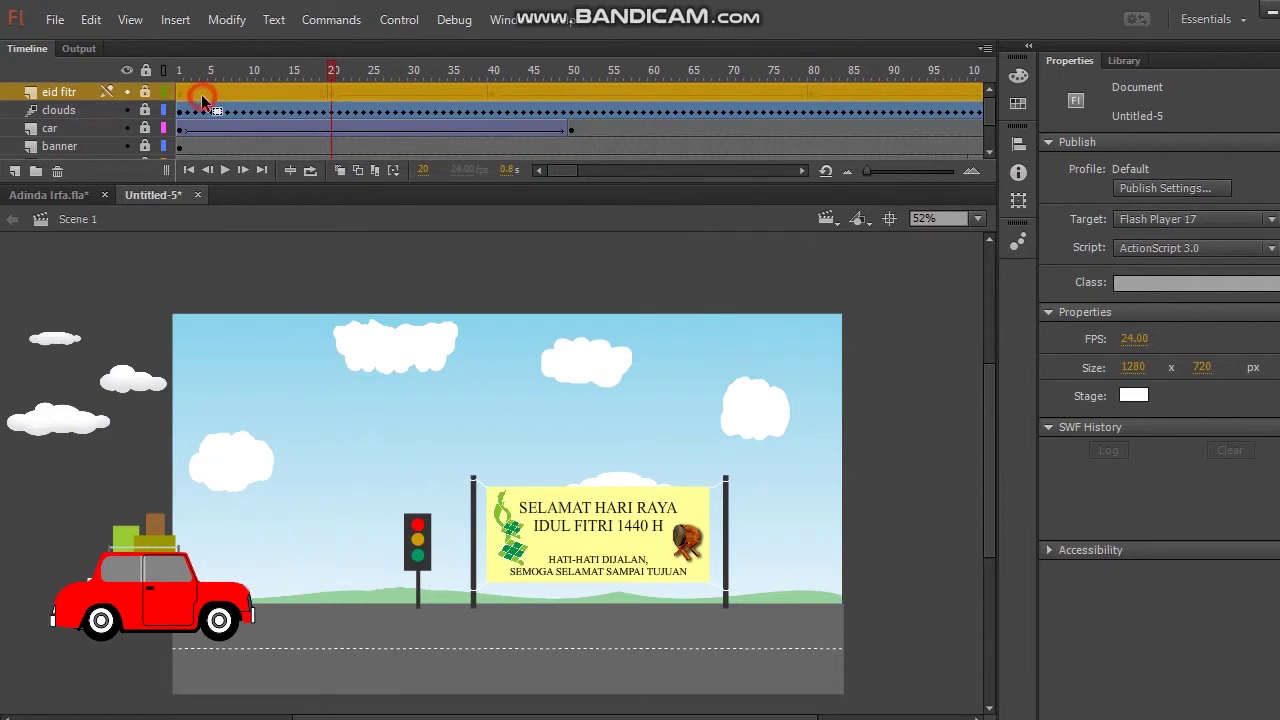
{"action": "left_click", "coordinate": [179, 93]}
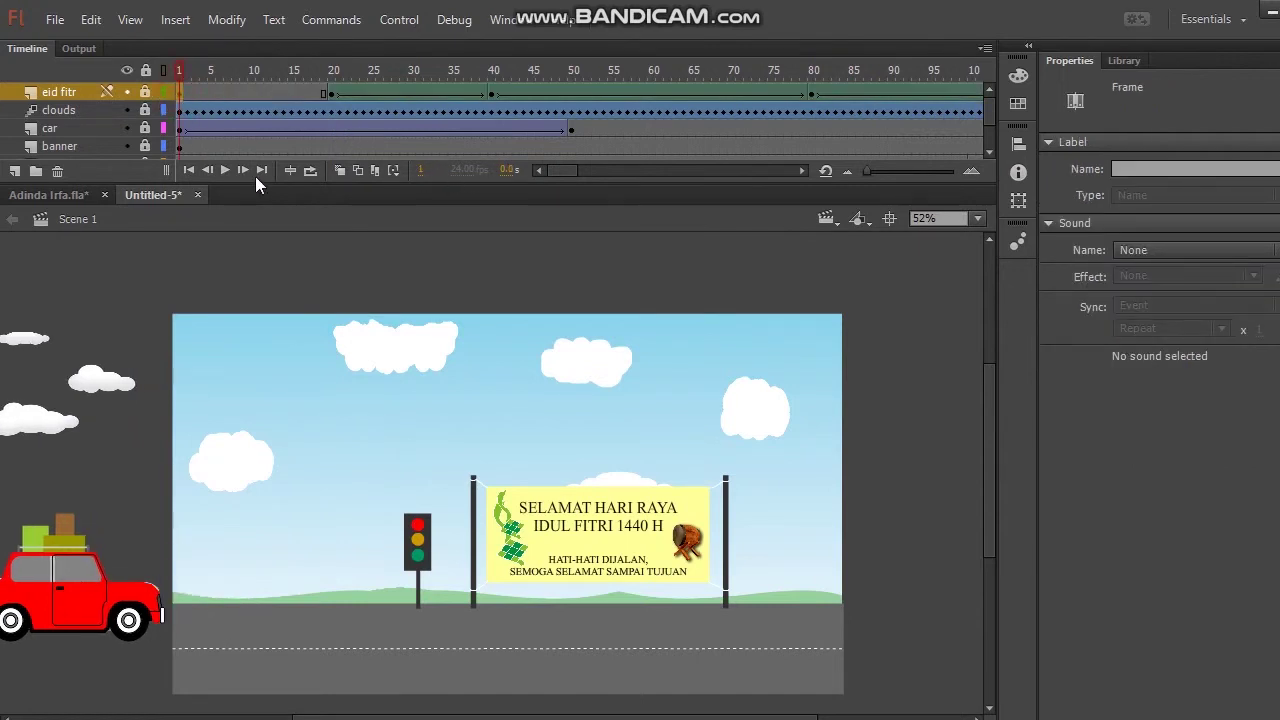
{"action": "left_click", "coordinate": [228, 171]}
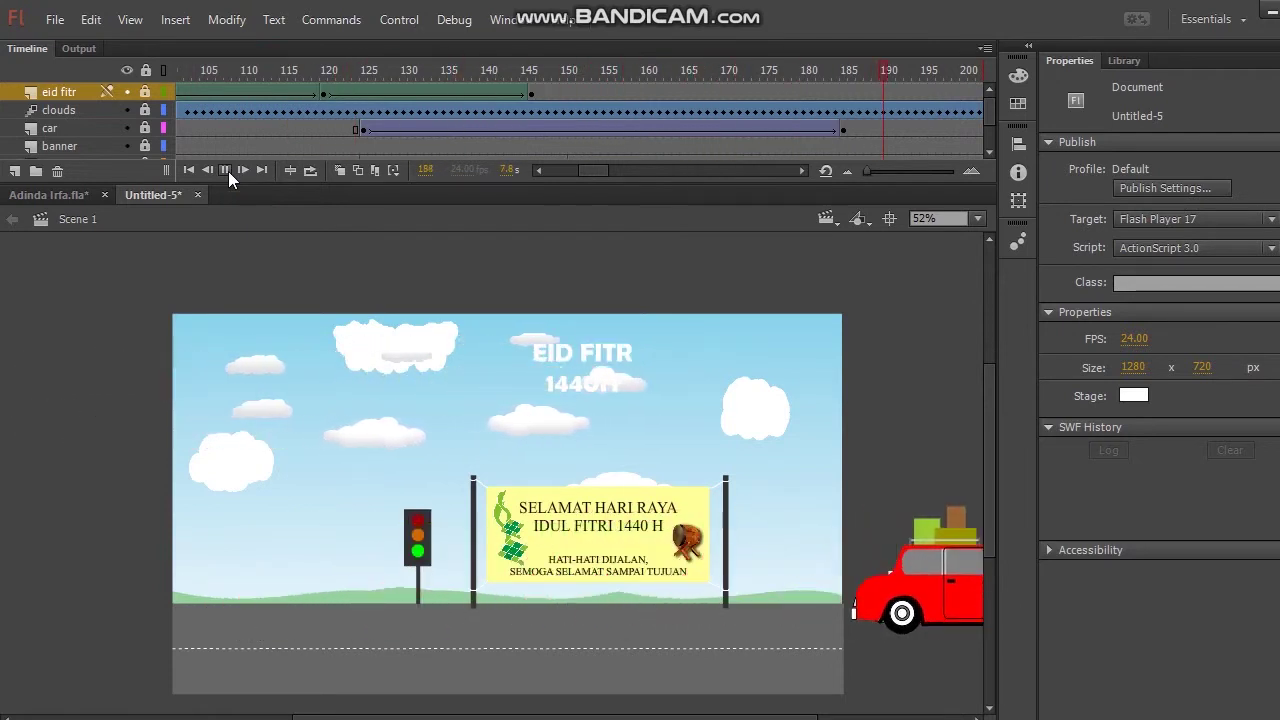
{"action": "left_click", "coordinate": [228, 171]}
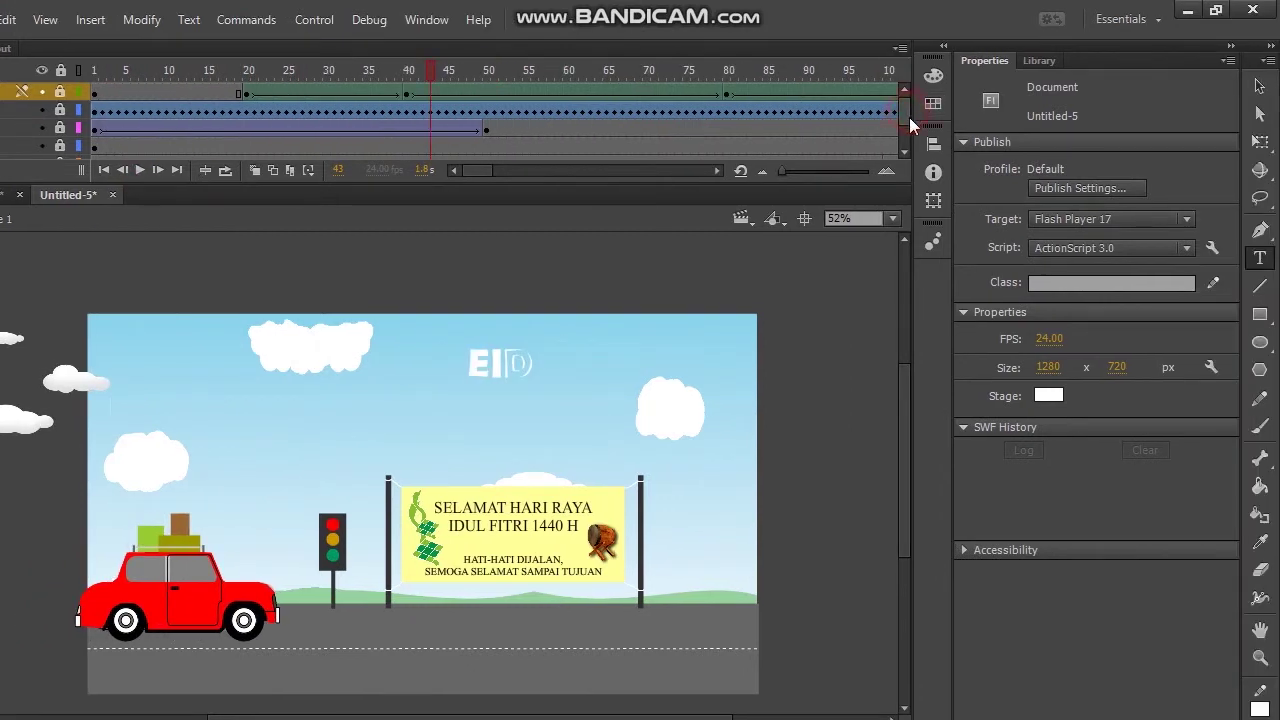
Add a new layer above the eid fitr layer and name it sound1
{"action": "left_click_drag", "start_coordinate": [909, 114], "coordinate": [910, 143]}
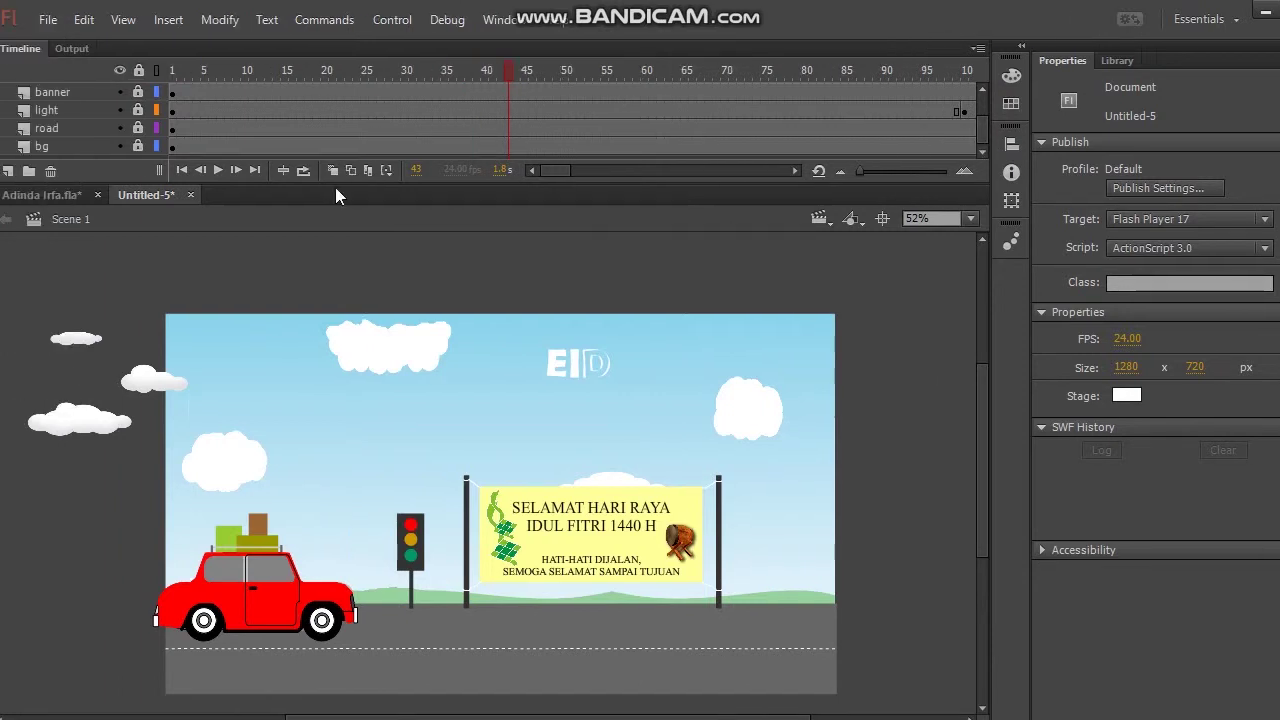
{"action": "left_click", "coordinate": [8, 172]}
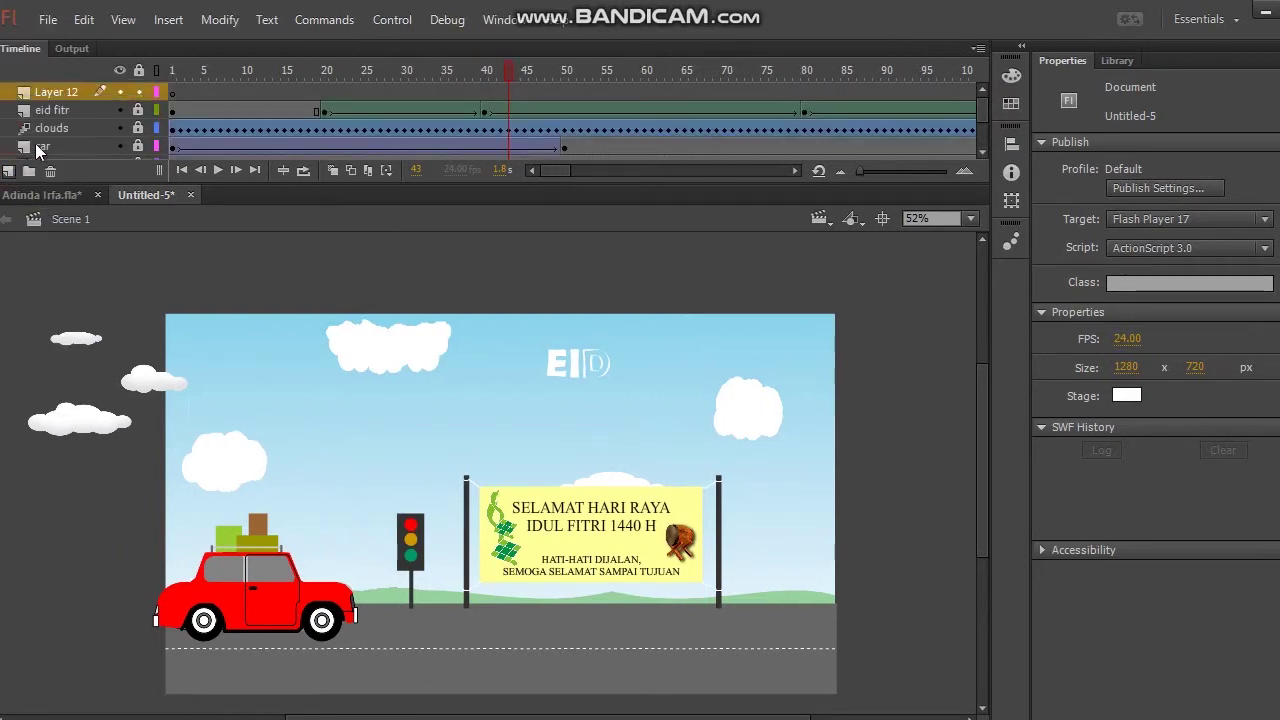
{"action": "double_click", "coordinate": [57, 90]}
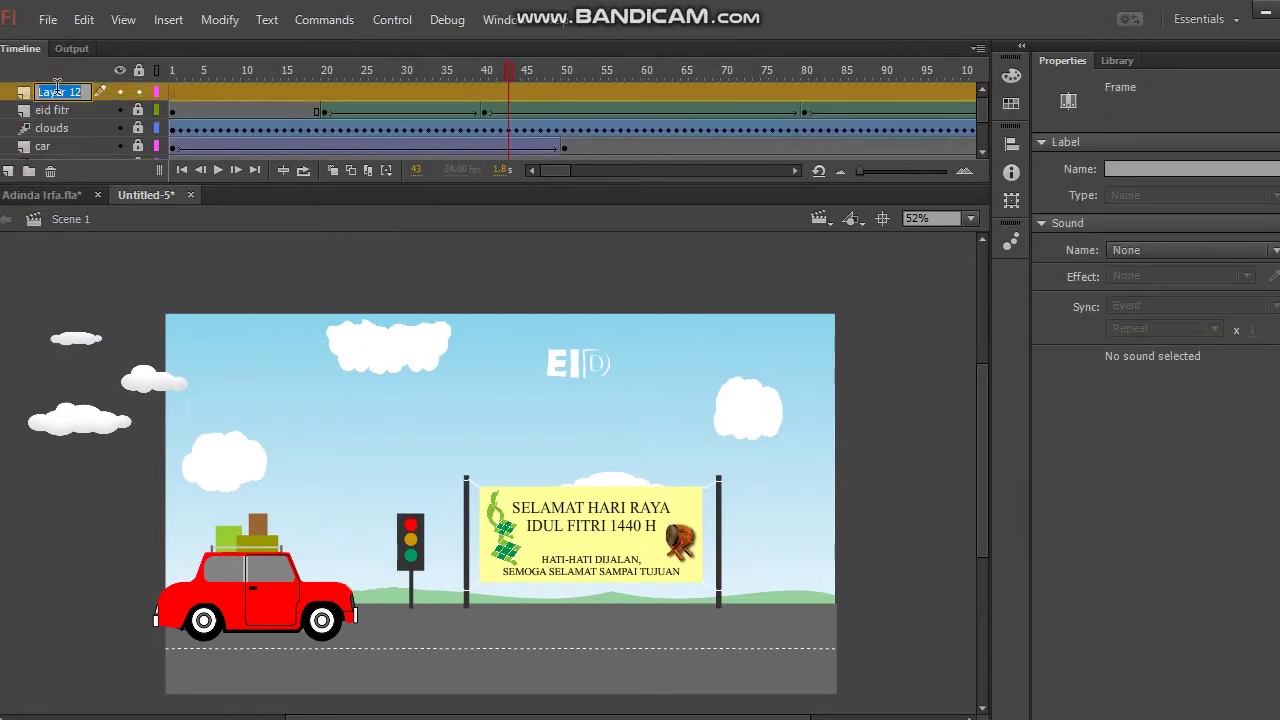
{"action": "key", "text": "BackSpace"}
Import the audio file Car brake Sound Effect.mp3 to the stage on the sound1 layer
{"action": "left_click", "coordinate": [50, 22]}
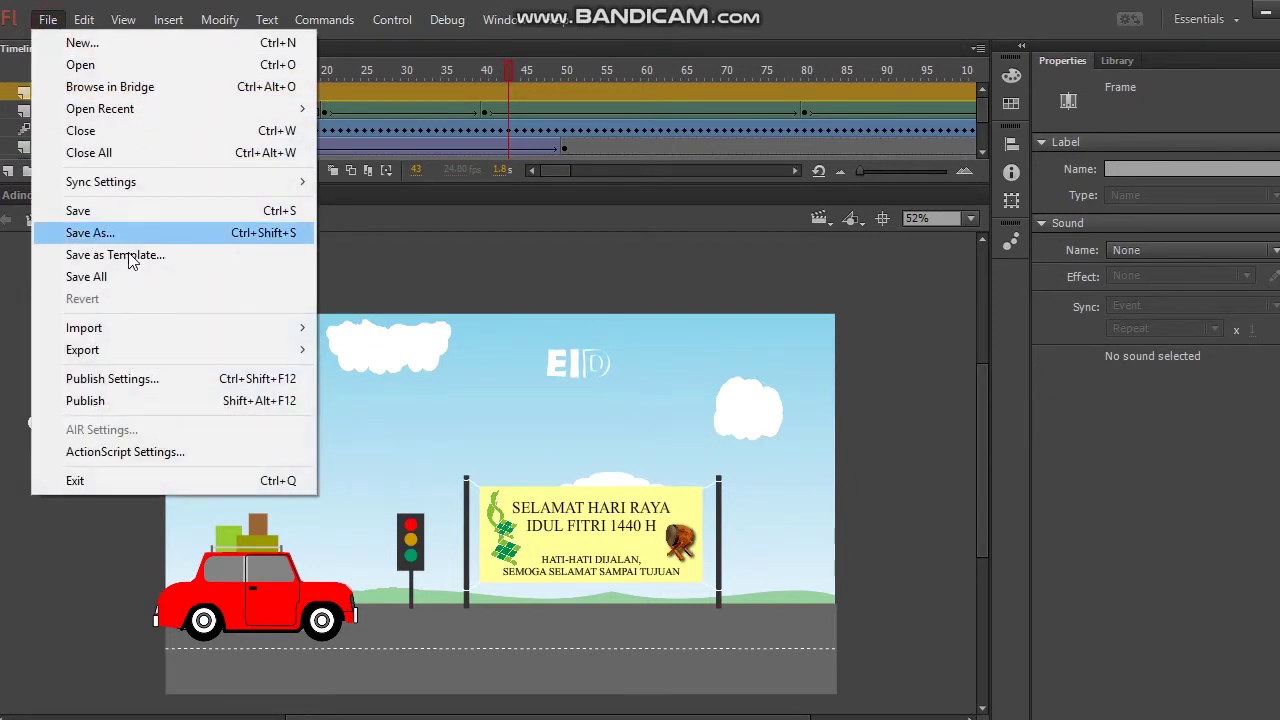
{"action": "mouse_move", "coordinate": [106, 329]}
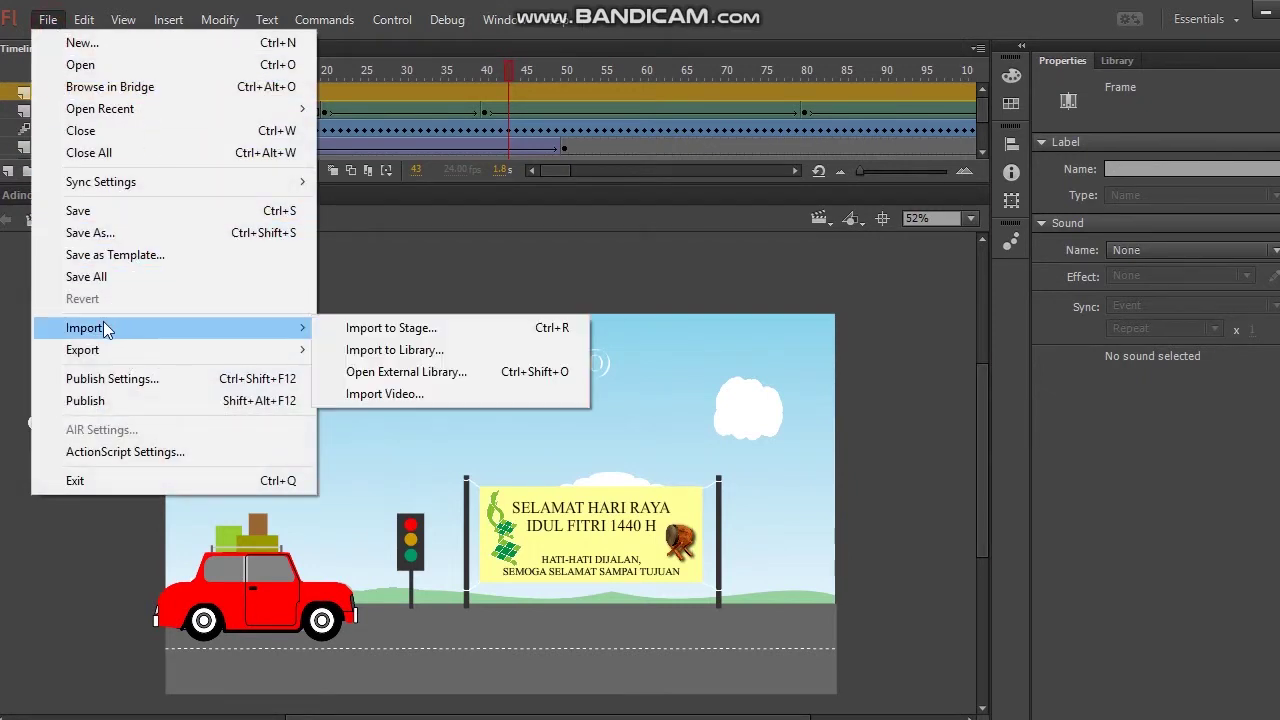
{"action": "left_click", "coordinate": [339, 332]}
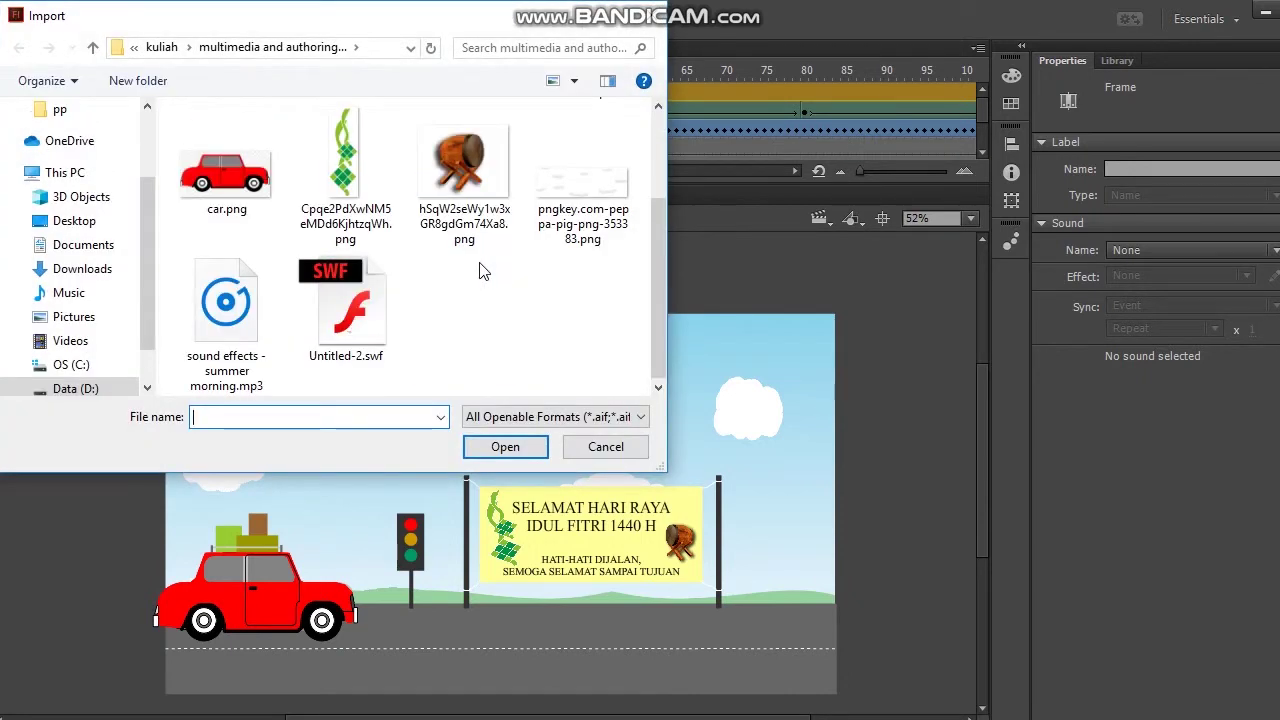
{"action": "scroll", "coordinate": [483, 270], "scroll_direction": "up", "scroll_amount": 2}
{"action": "left_click", "coordinate": [587, 172]}
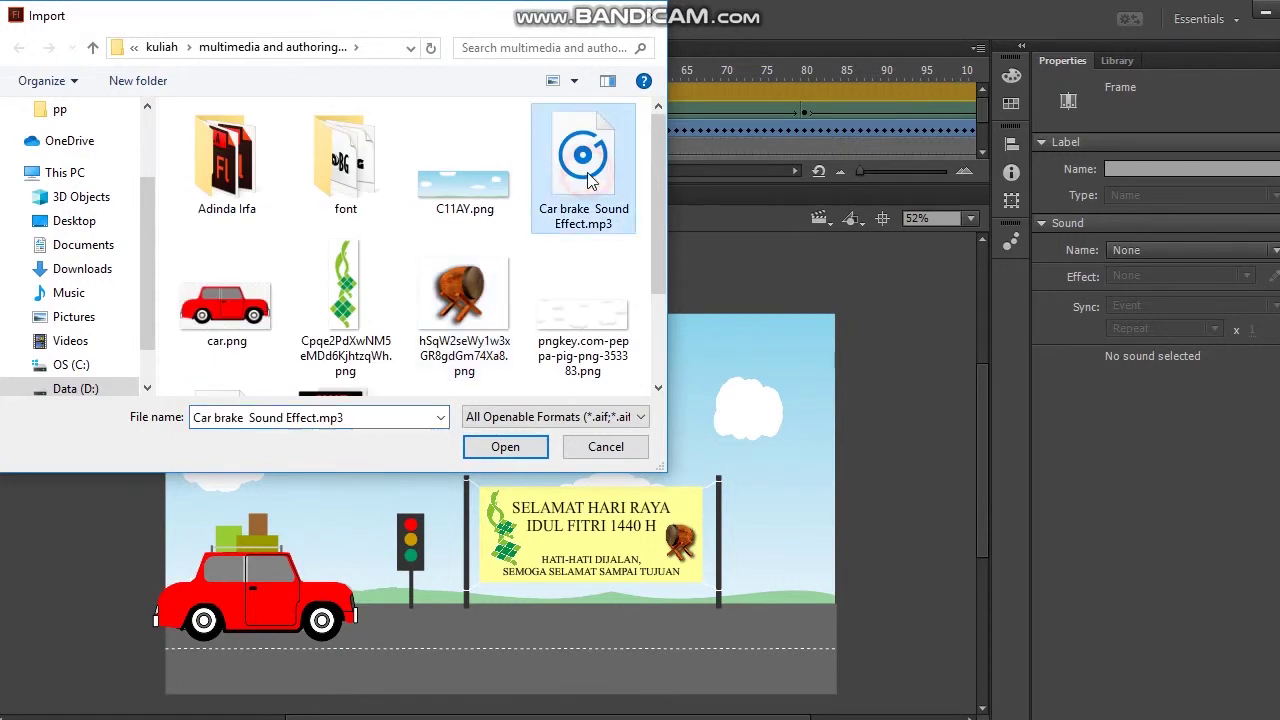
{"action": "double_click", "coordinate": [587, 172]}
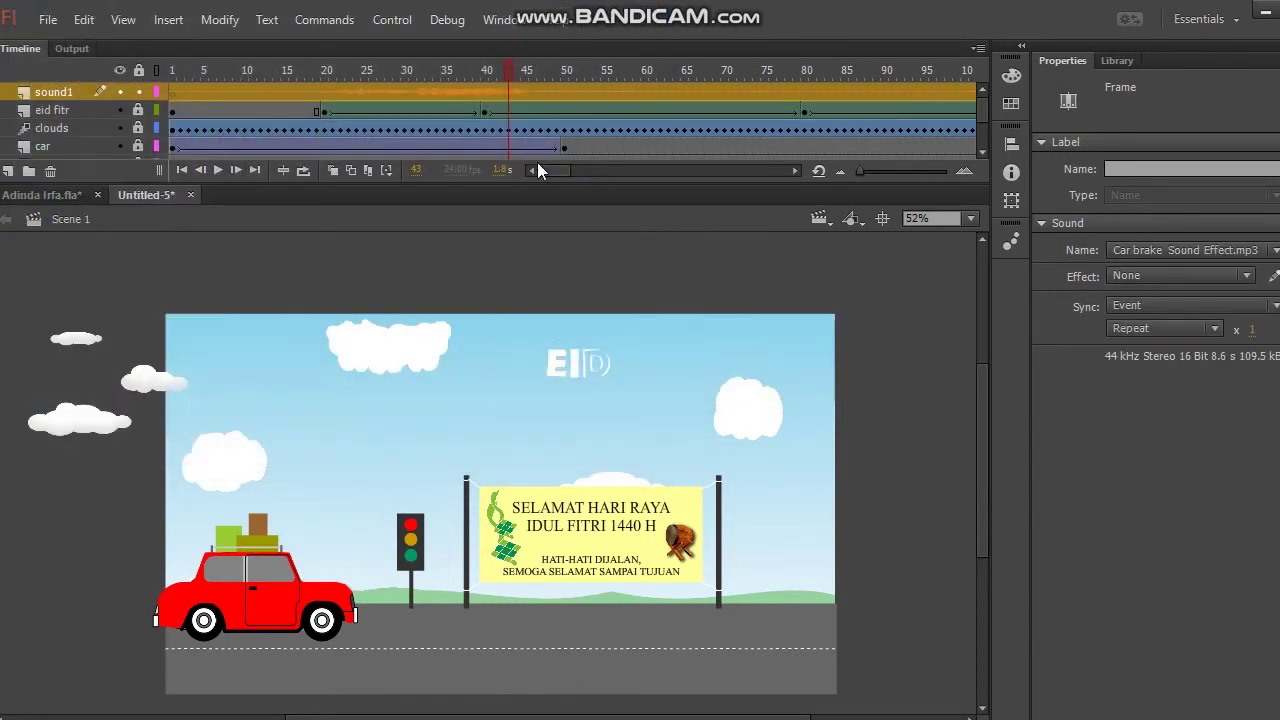
{"action": "left_click", "coordinate": [8, 171]}
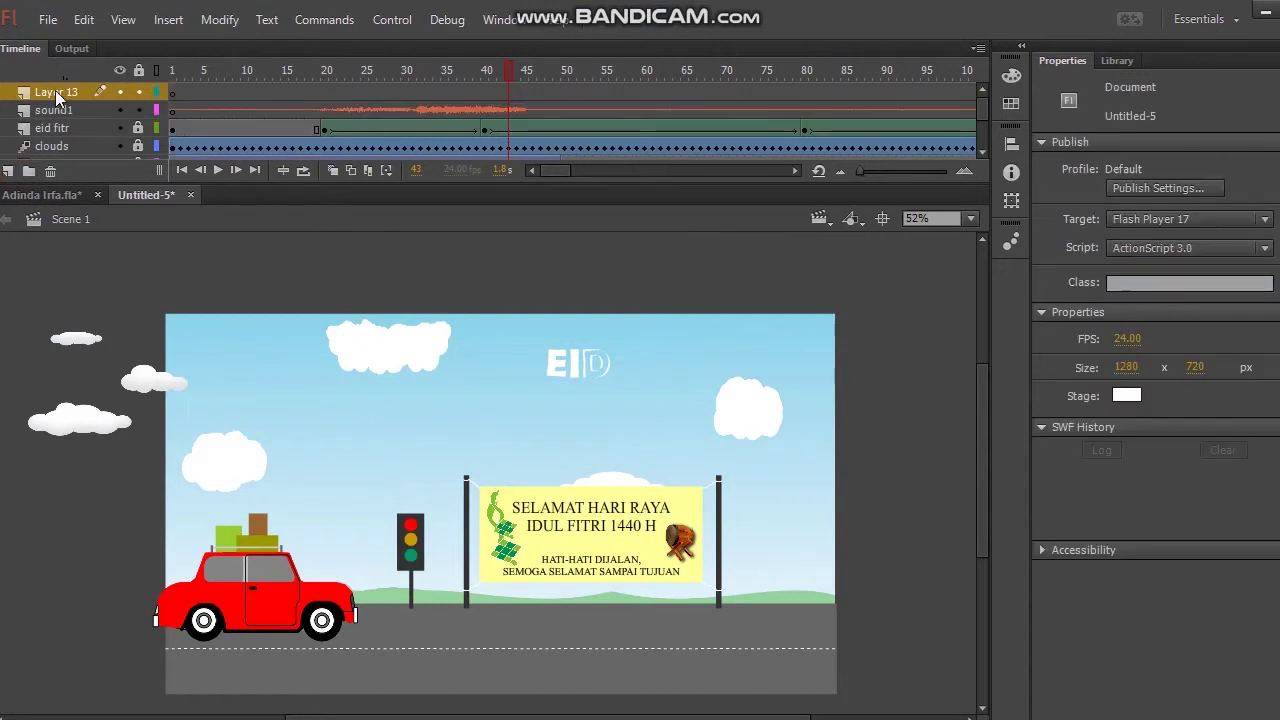
{"action": "left_click", "coordinate": [55, 90]}
{"action": "key", "text": "BackSpace"}
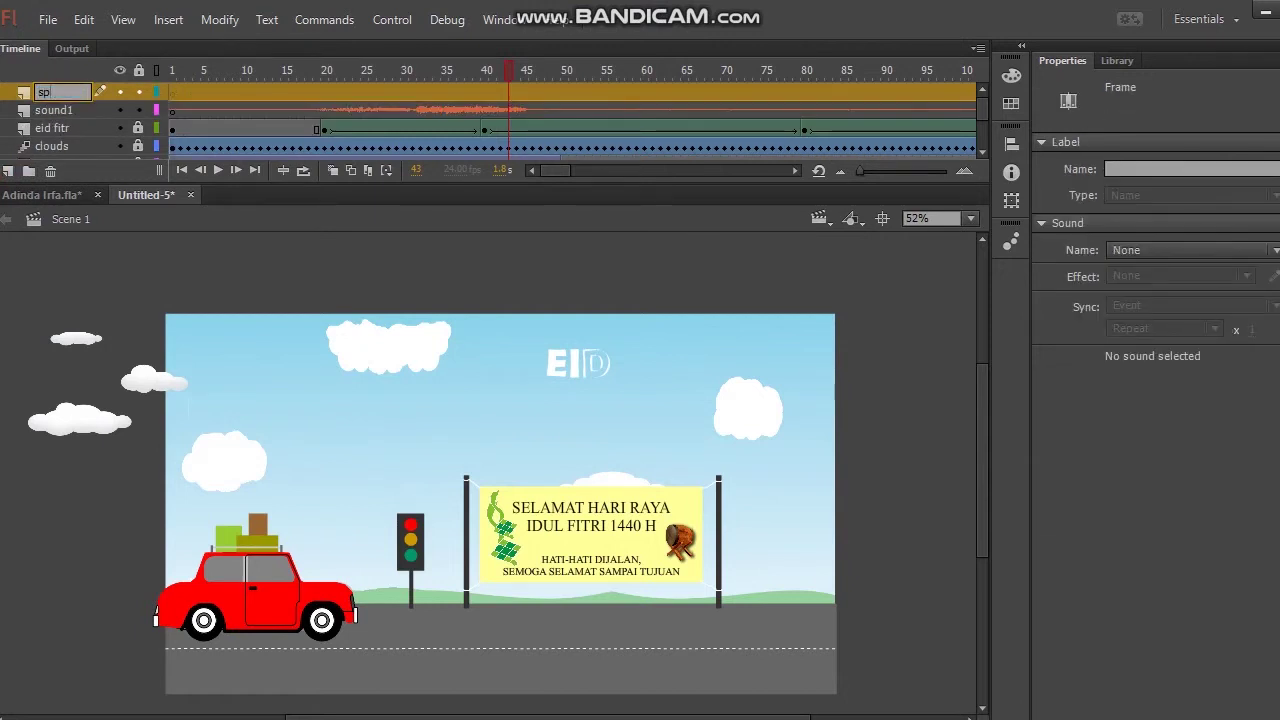
{"action": "key", "text": "BackSpace"}
{"action": "key", "text": "BackSpace"}
{"action": "left_click", "coordinate": [50, 171]}
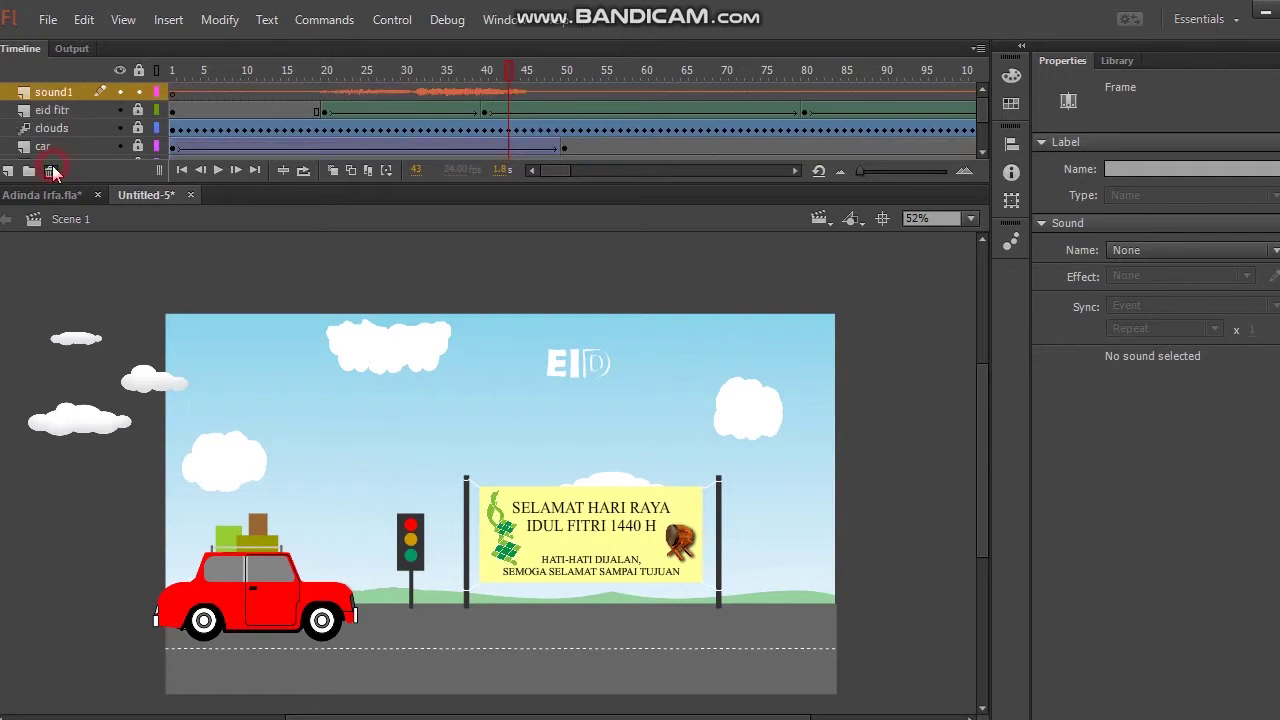
Play the animation from frame 1 to review how the car brake sound fits the scene
{"action": "left_click", "coordinate": [217, 170]}
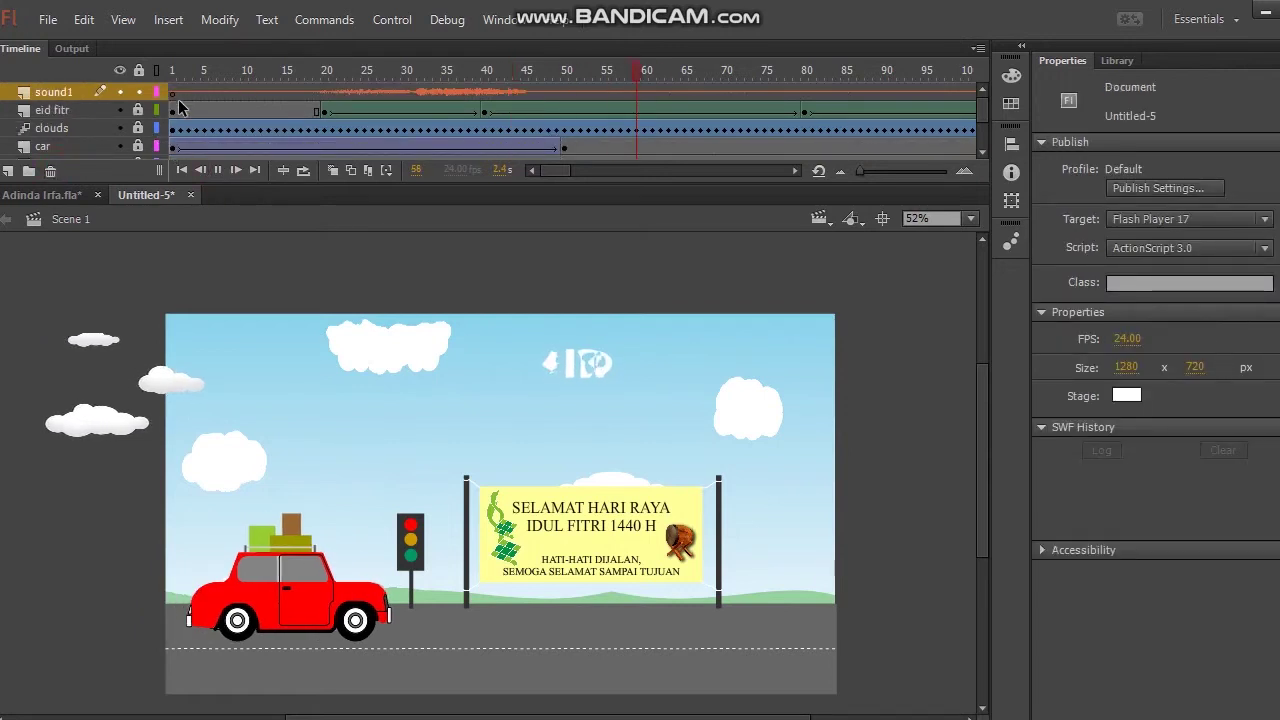
{"action": "left_click", "coordinate": [174, 96]}
{"action": "left_click", "coordinate": [219, 170]}
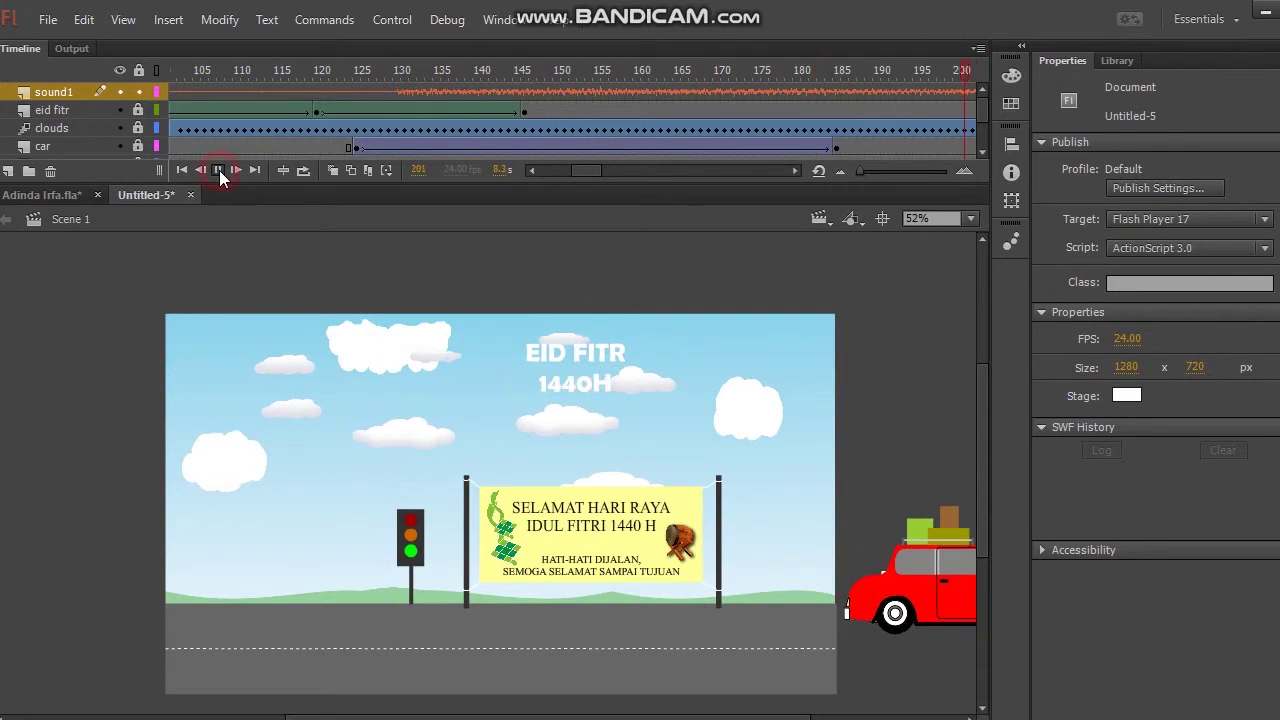
Add a new layer above the sound1 layer and name it sound2
{"action": "left_click", "coordinate": [9, 172]}
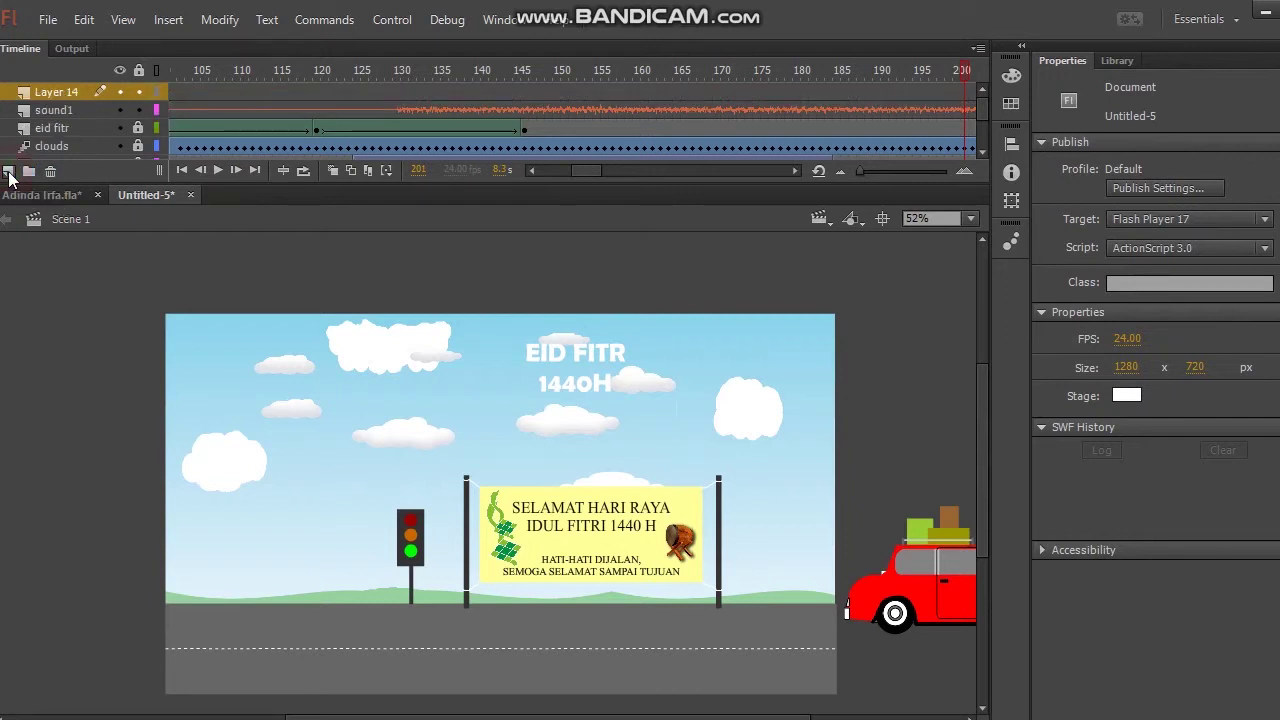
{"action": "double_click", "coordinate": [60, 90]}
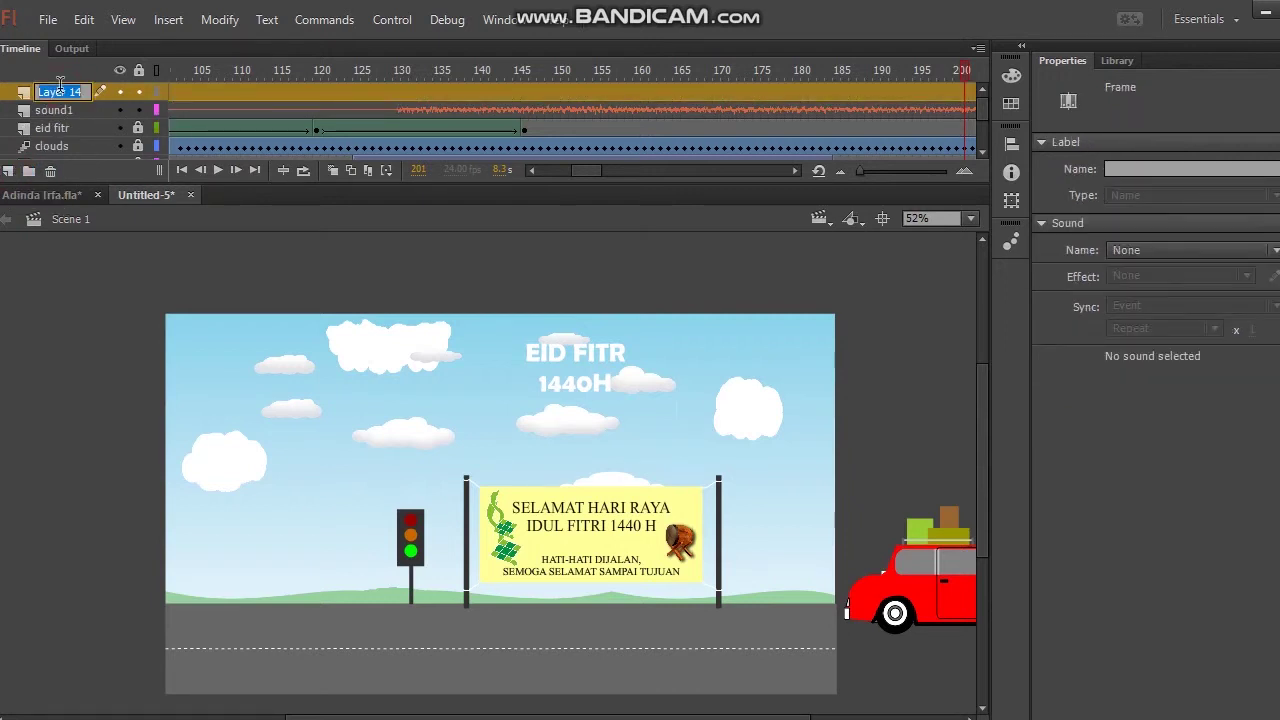
{"action": "type", "text": "sound2"}
Import the audio file sound effects - summer morning.mp3 to the stage on the sound2 layer and lock the sound1 layer
{"action": "left_click", "coordinate": [52, 21]}
{"action": "key", "text": "Right"}
{"action": "left_click", "coordinate": [44, 27]}
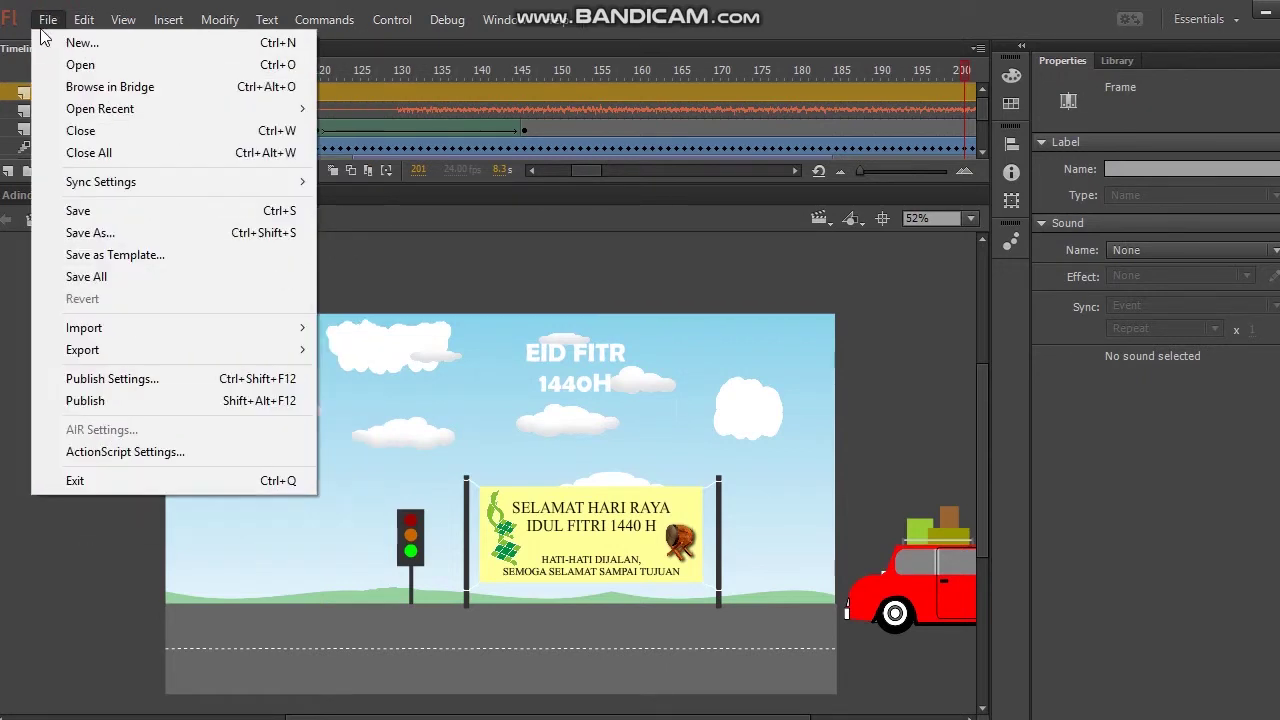
{"action": "mouse_move", "coordinate": [205, 332]}
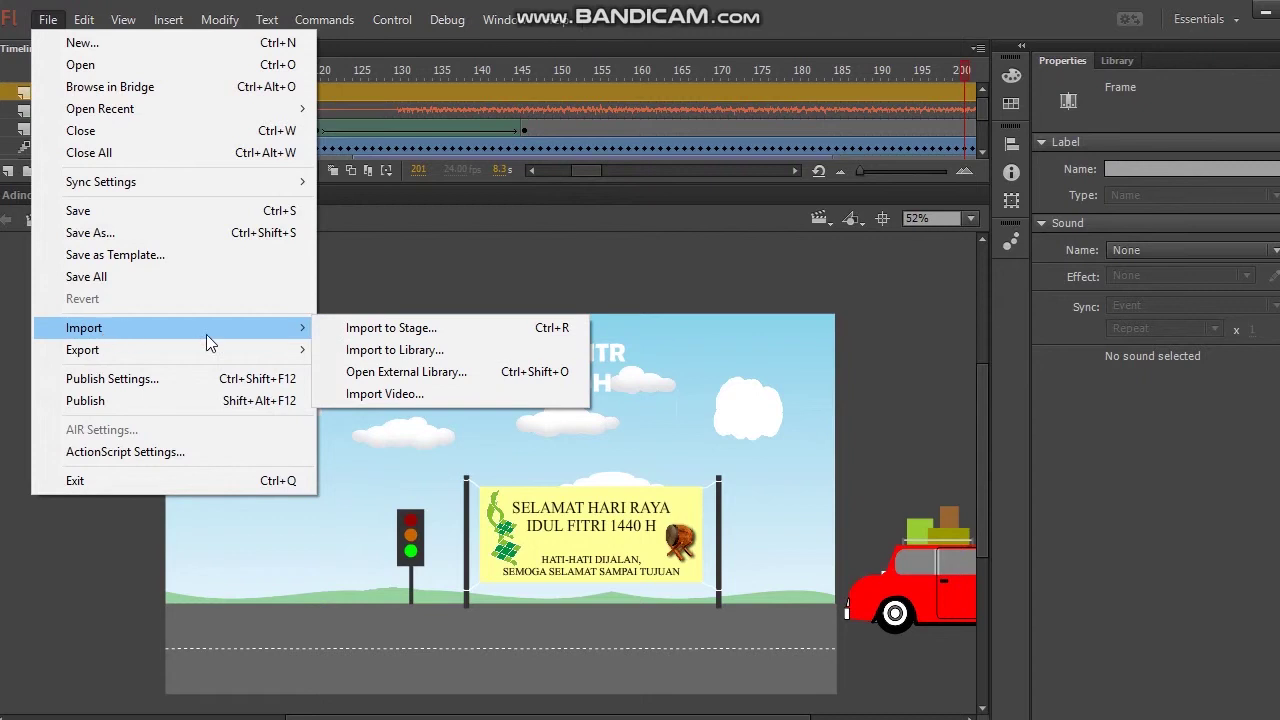
{"action": "left_click", "coordinate": [330, 329]}
{"action": "scroll", "coordinate": [437, 318], "scroll_direction": "down", "scroll_amount": 1}
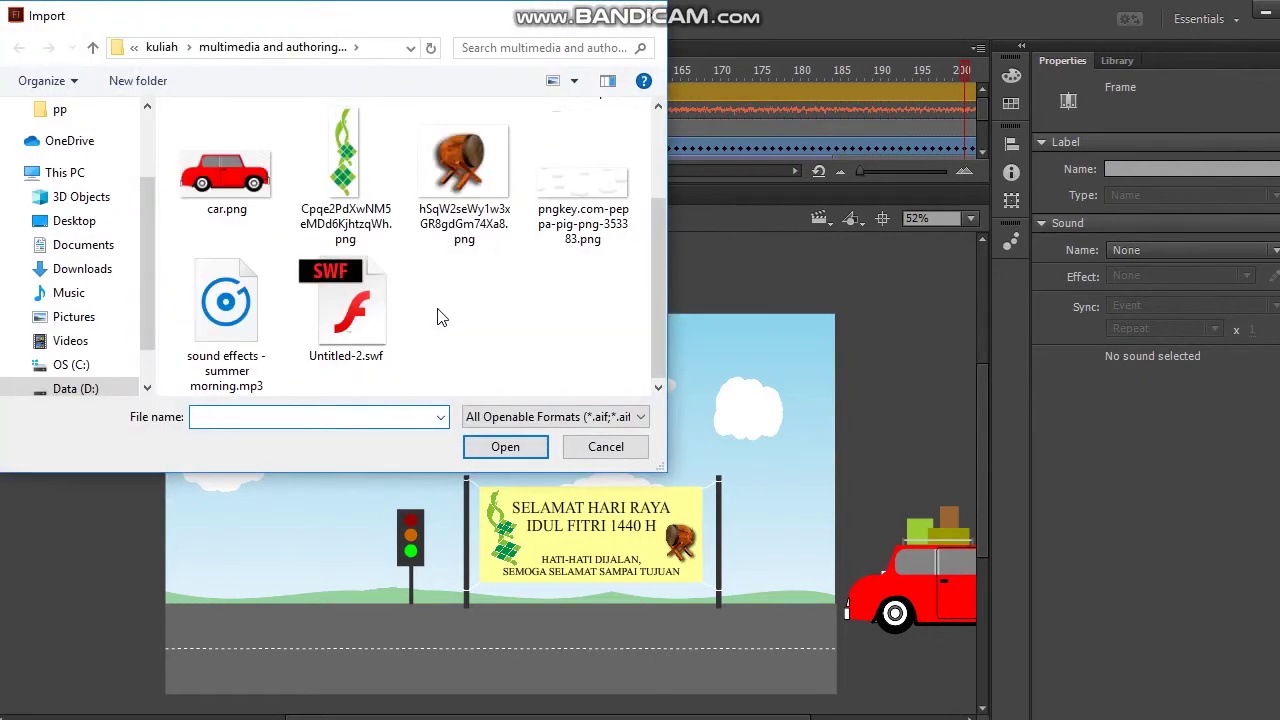
{"action": "double_click", "coordinate": [221, 318]}
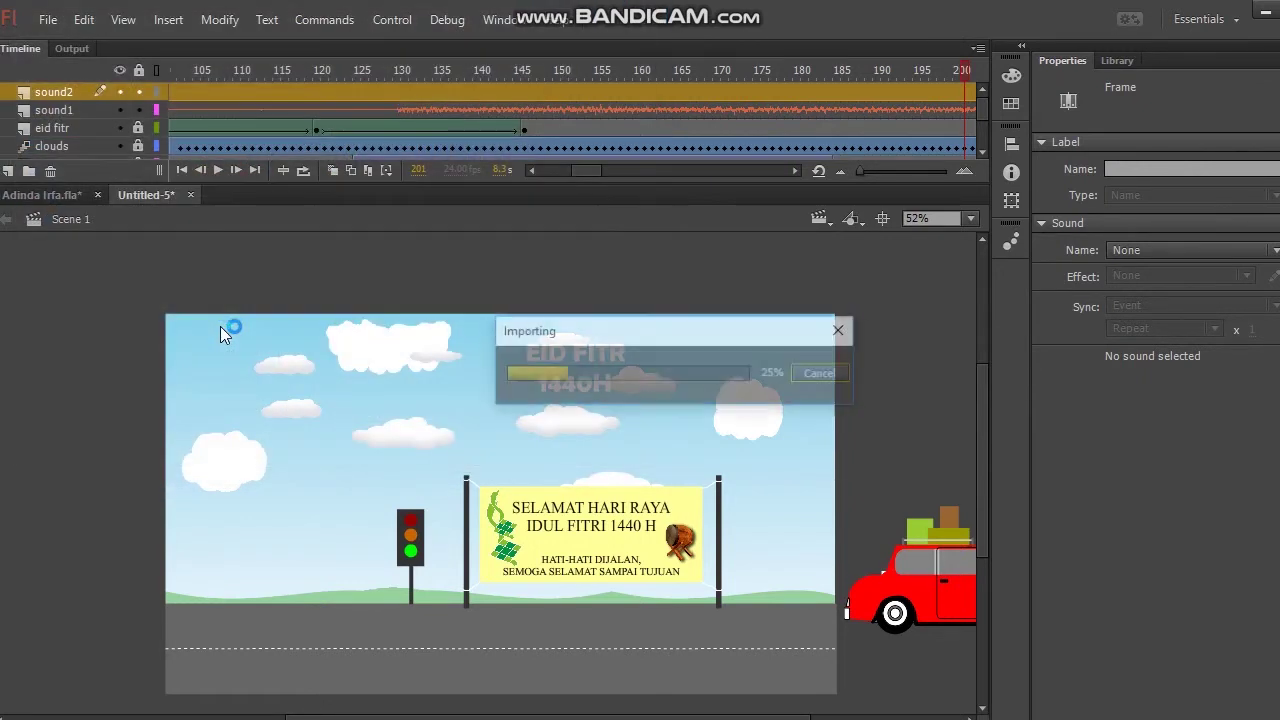
{"action": "left_click", "coordinate": [171, 88]}
{"action": "left_click", "coordinate": [139, 113]}
Play the whole animation again to review it with both the brake and summer morning sounds
{"action": "left_click", "coordinate": [219, 173]}
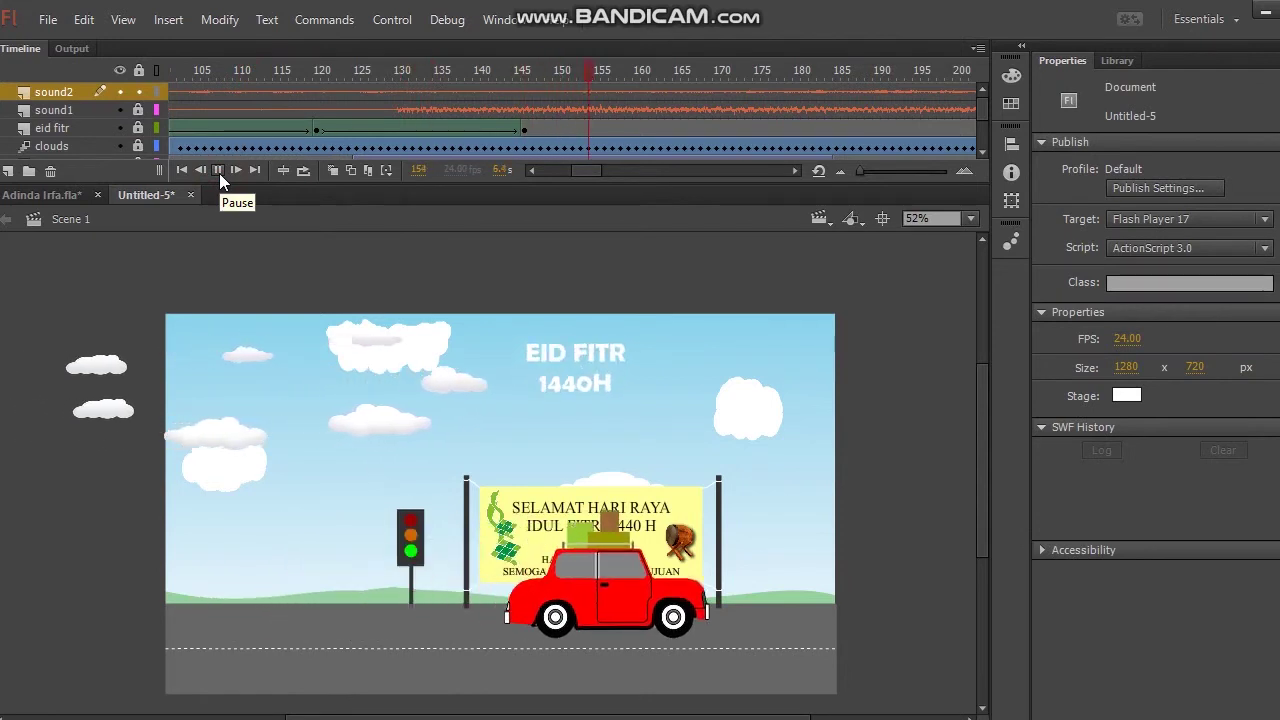
{"action": "left_click", "coordinate": [219, 173]}
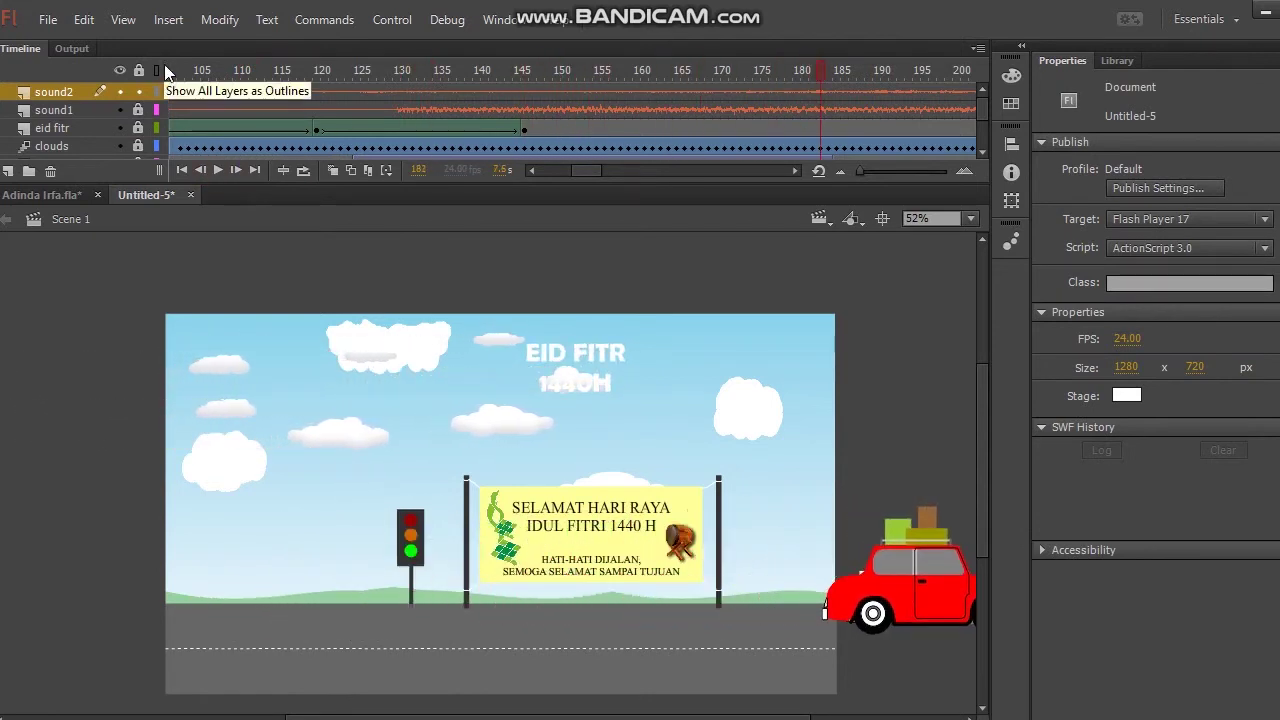
{"action": "left_click", "coordinate": [174, 87]}
{"action": "left_click", "coordinate": [213, 170]}
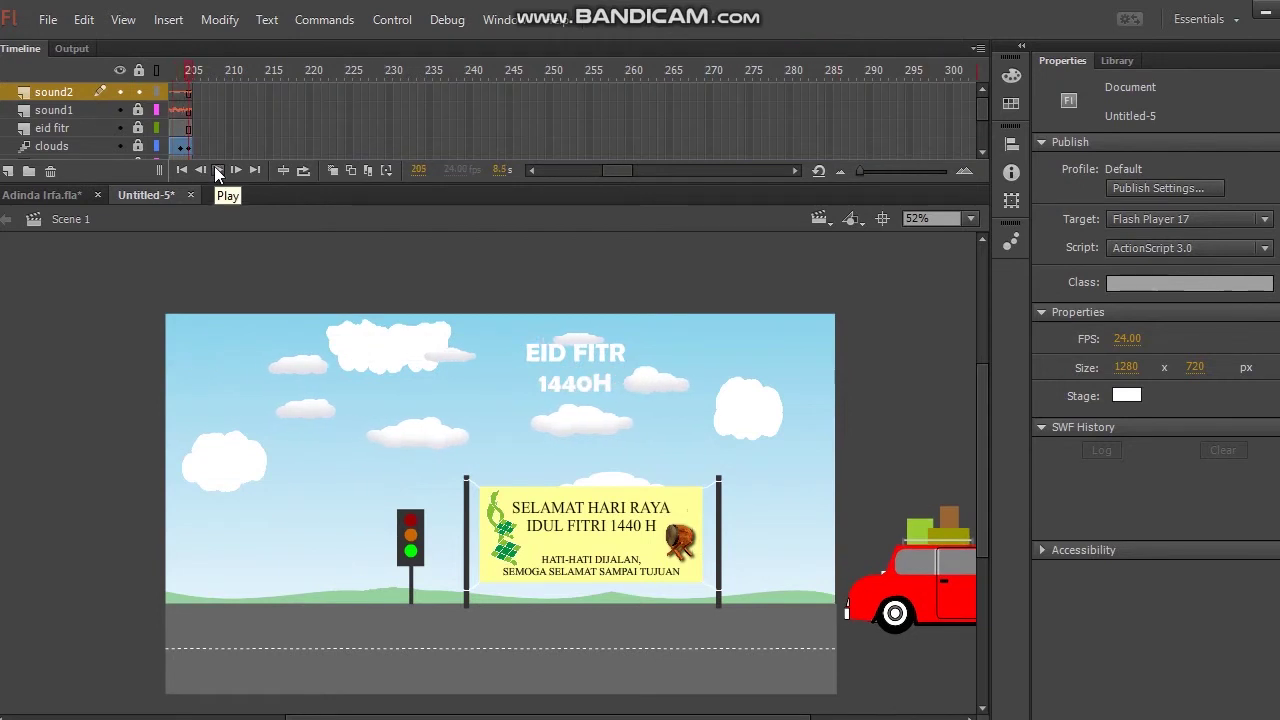
{"action": "left_click", "coordinate": [215, 168]}
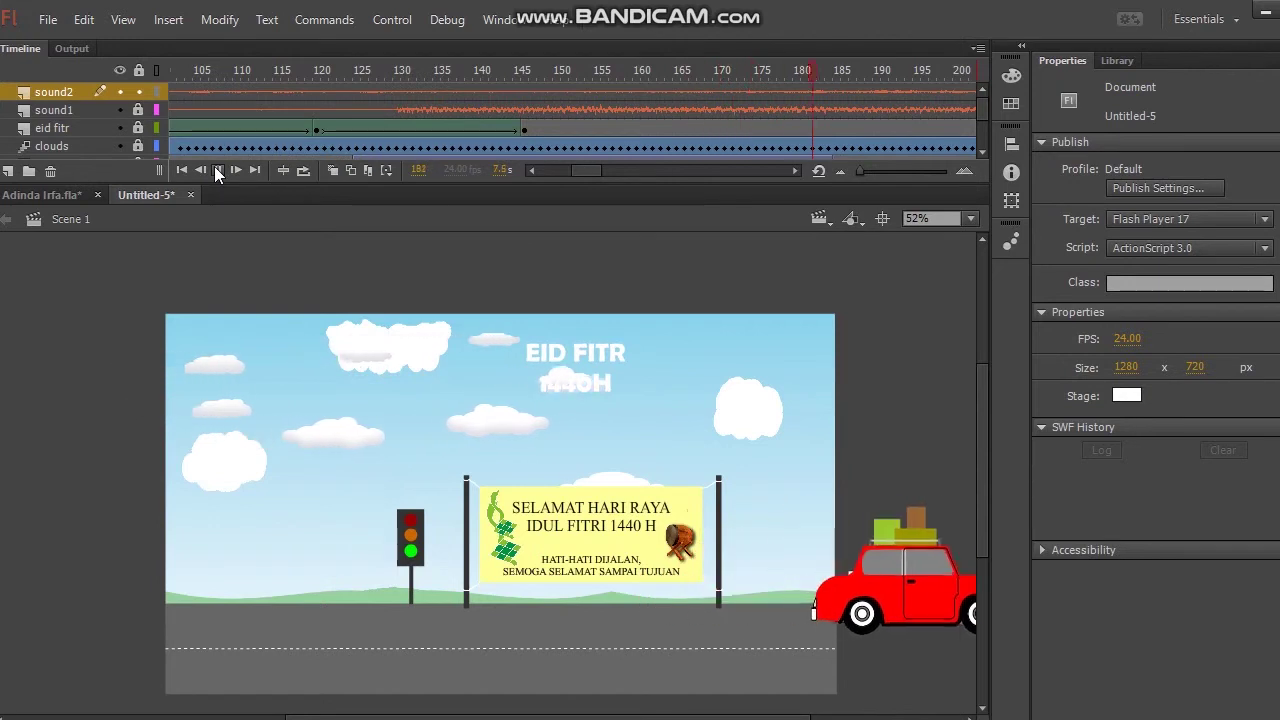
{"action": "left_click", "coordinate": [214, 166]}
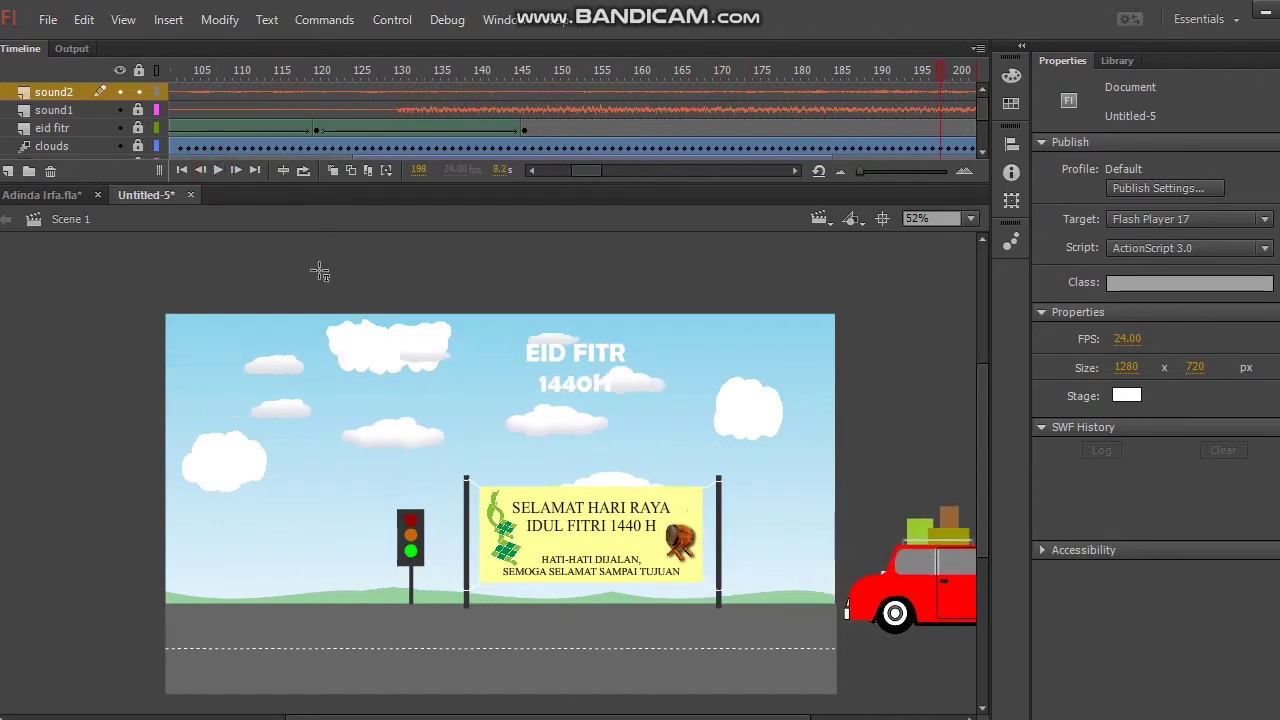
Save the document as a Flash Document named eid fitr.fla
{"action": "left_click", "coordinate": [38, 20]}
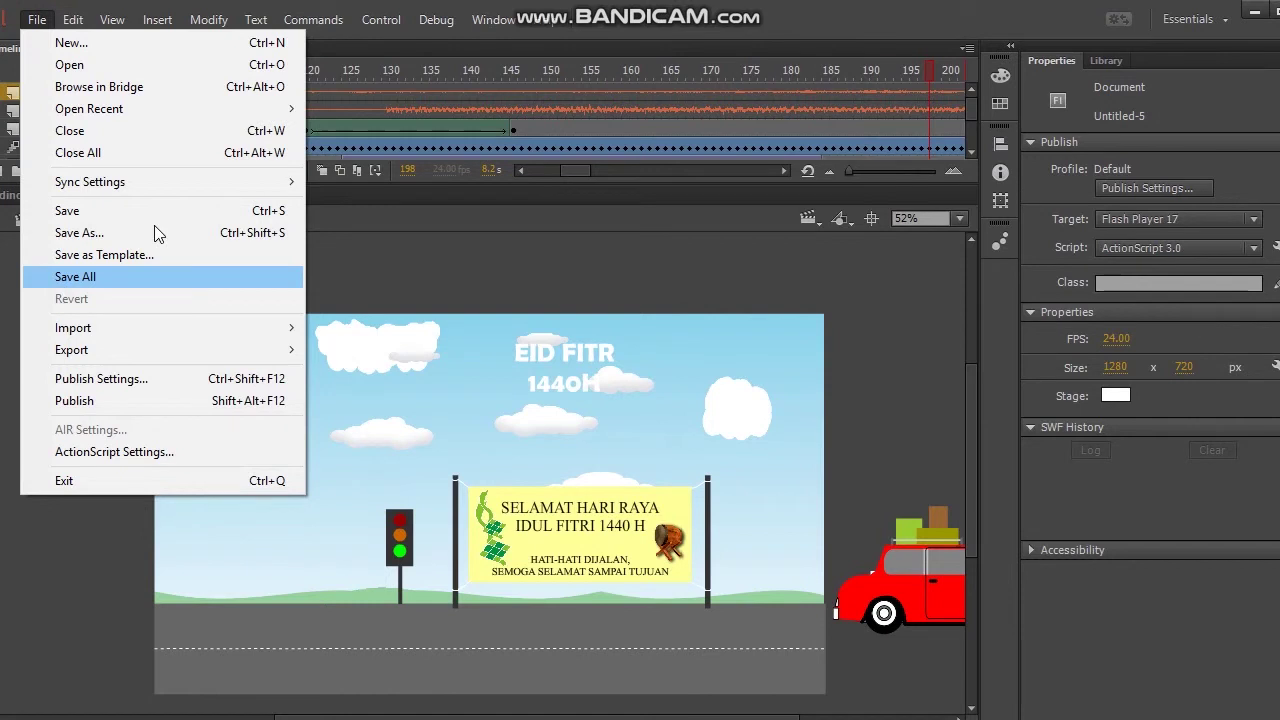
{"action": "left_click", "coordinate": [192, 212]}
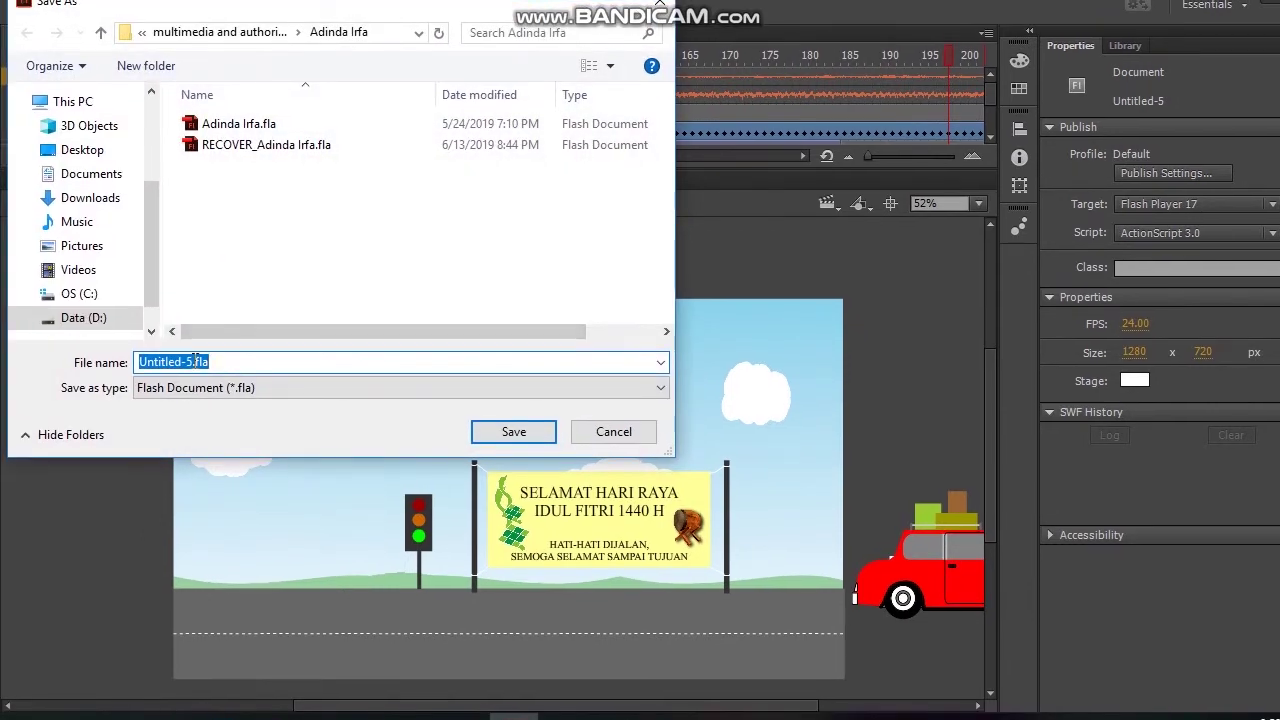
{"action": "left_click", "coordinate": [194, 360]}
{"action": "key", "text": "BackSpace"}
{"action": "key", "text": "BackSpace"}
{"action": "key", "text": "BackSpace"}
{"action": "key", "text": "BackSpace"}
{"action": "key", "text": "BackSpace"}
{"action": "key", "text": "BackSpace"}
{"action": "key", "text": "BackSpace"}
{"action": "key", "text": "BackSpace"}
{"action": "key", "text": "BackSpace"}
{"action": "key", "text": "BackSpace"}
{"action": "type", "text": "eid fitr"}
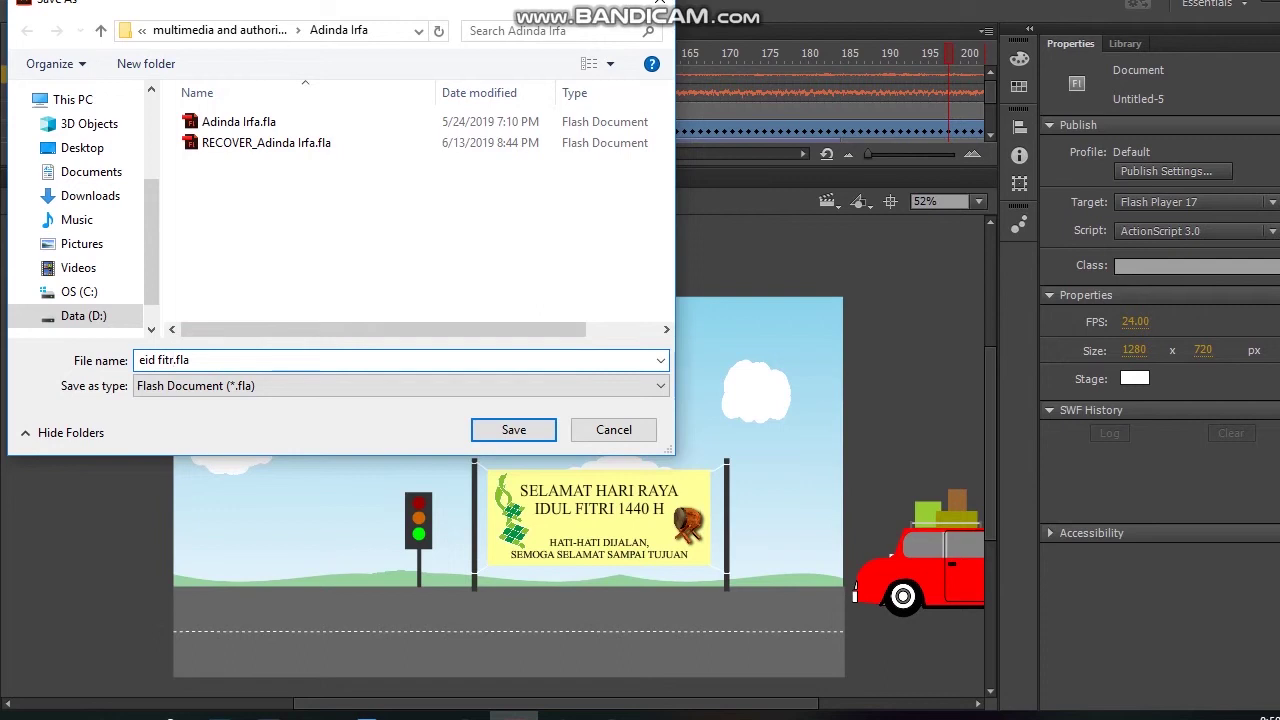
{"action": "key", "text": "Return"}
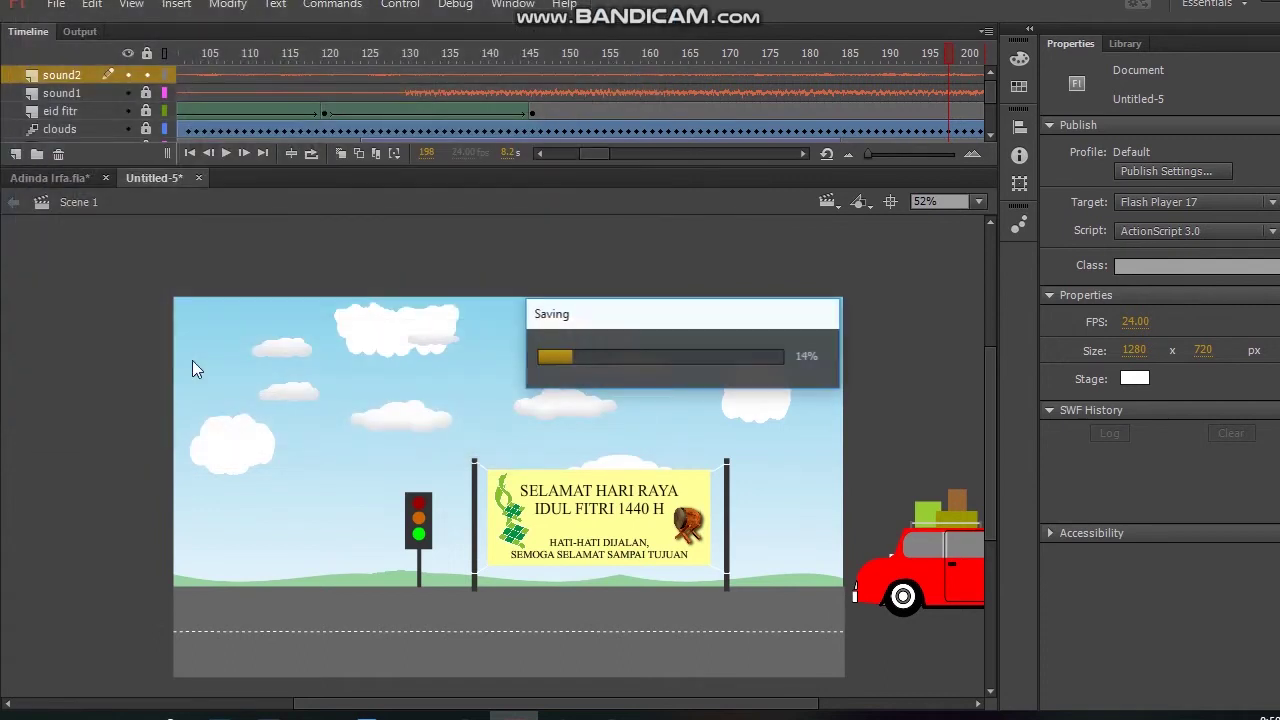
{"action": "left_click", "coordinate": [56, 16]}
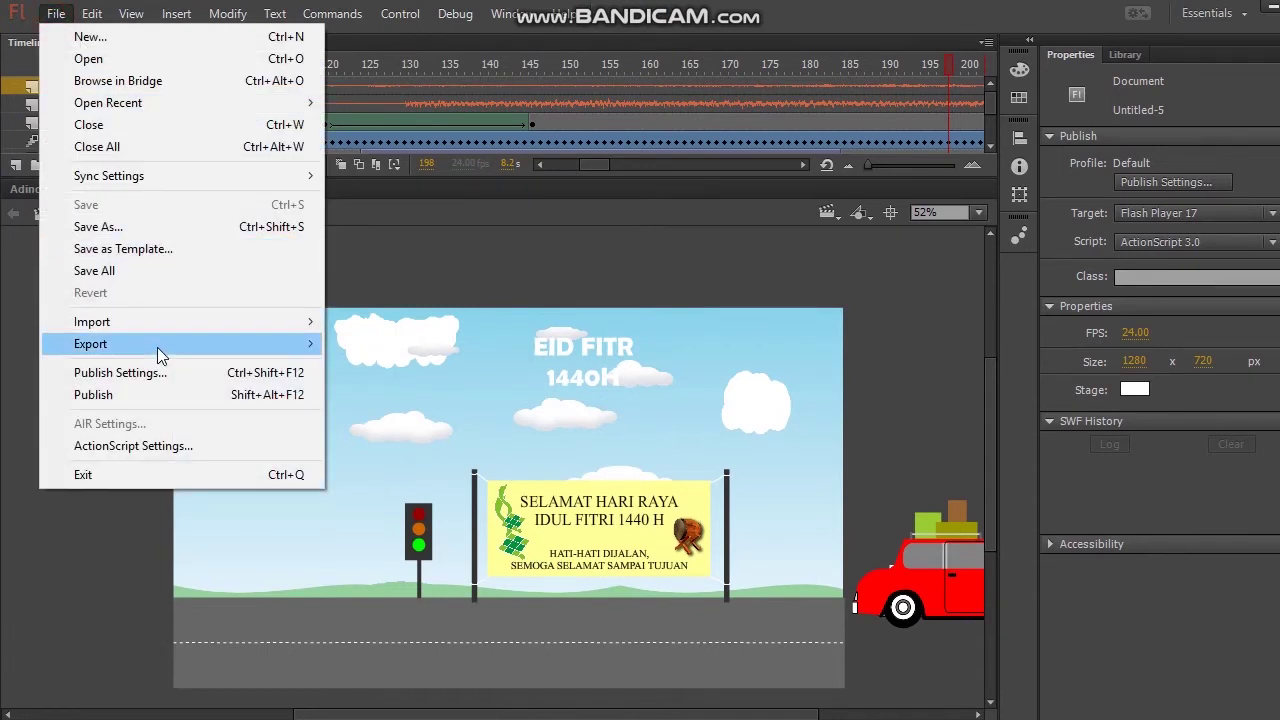
{"action": "mouse_move", "coordinate": [157, 347]}
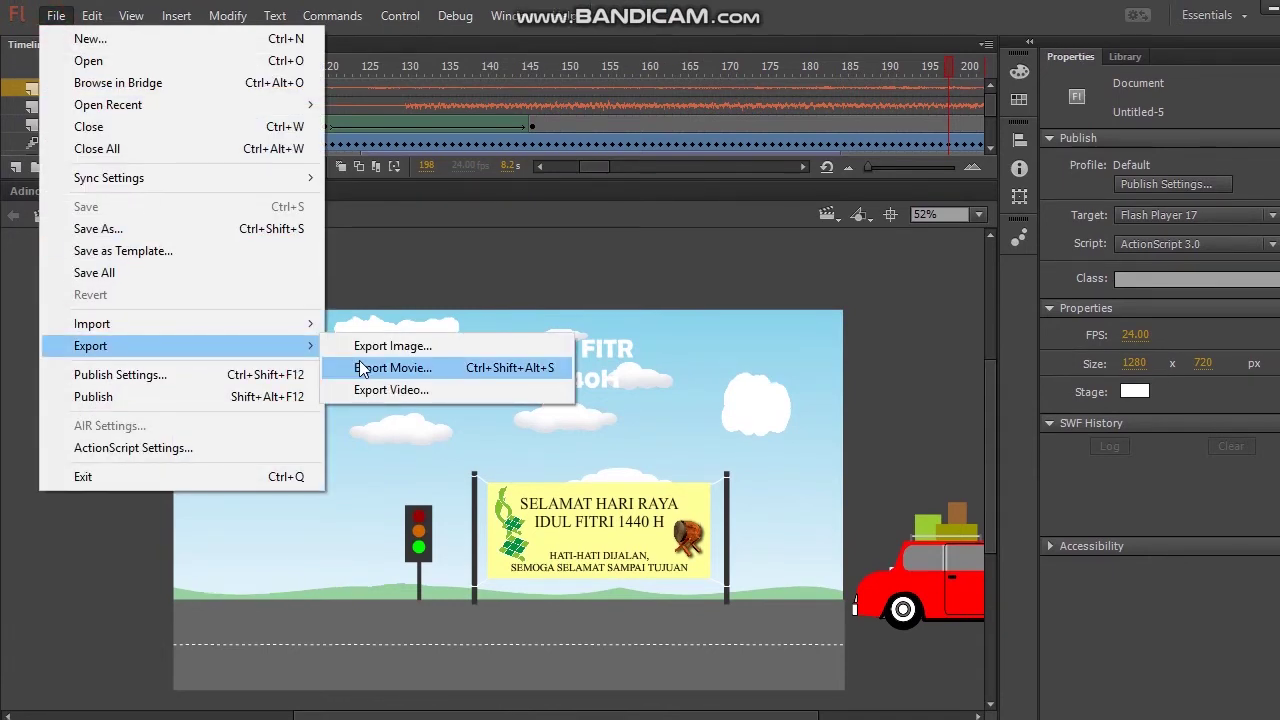
{"action": "left_click", "coordinate": [390, 367]}
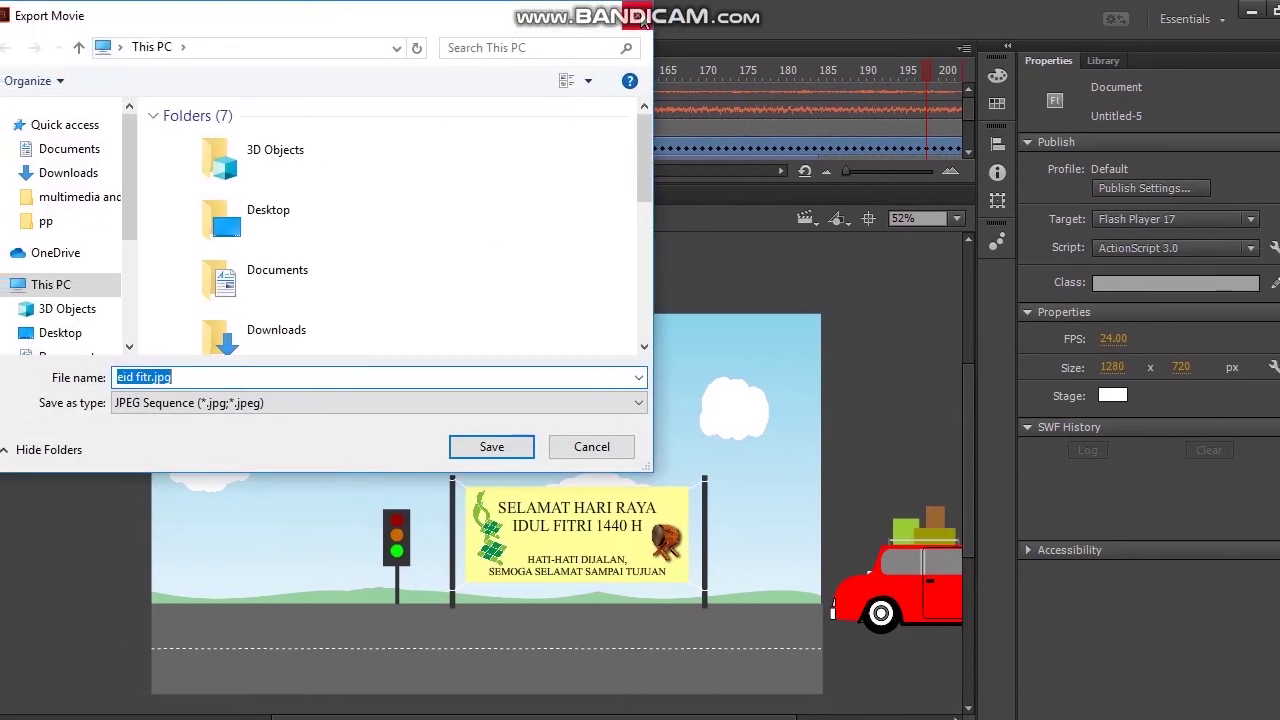
{"action": "key", "text": "Return"}
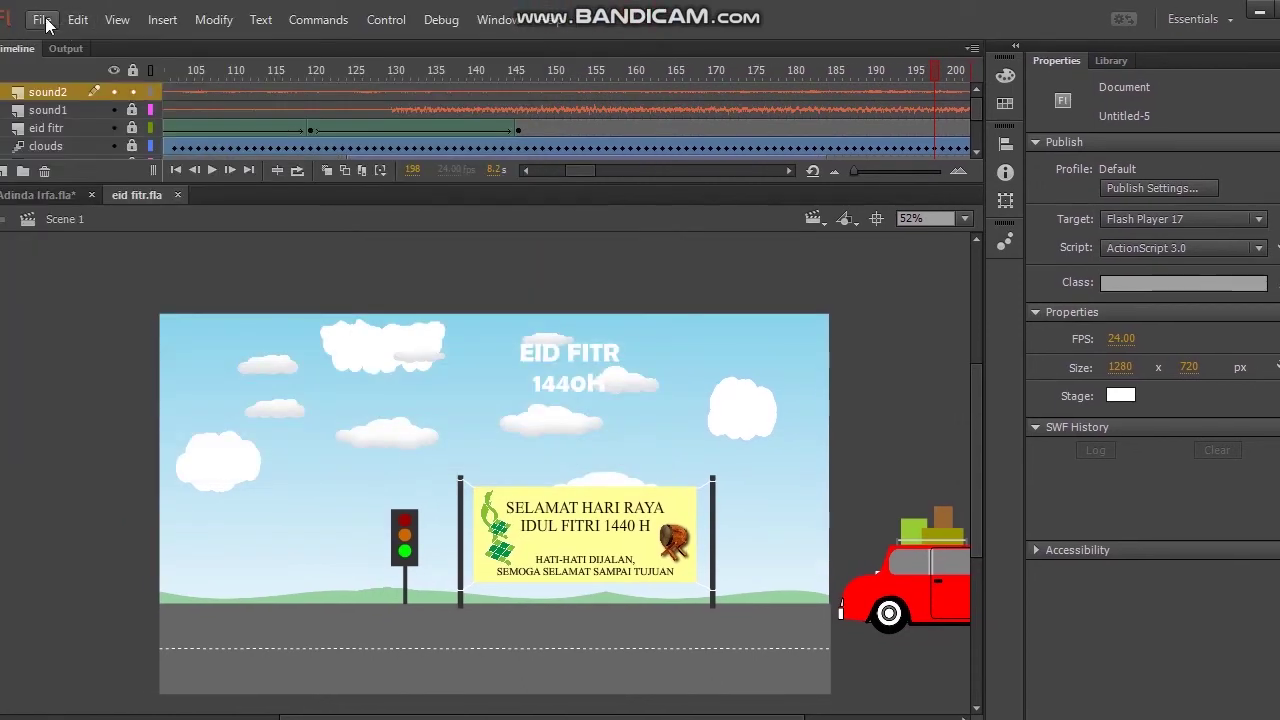
{"action": "key", "text": "t"}
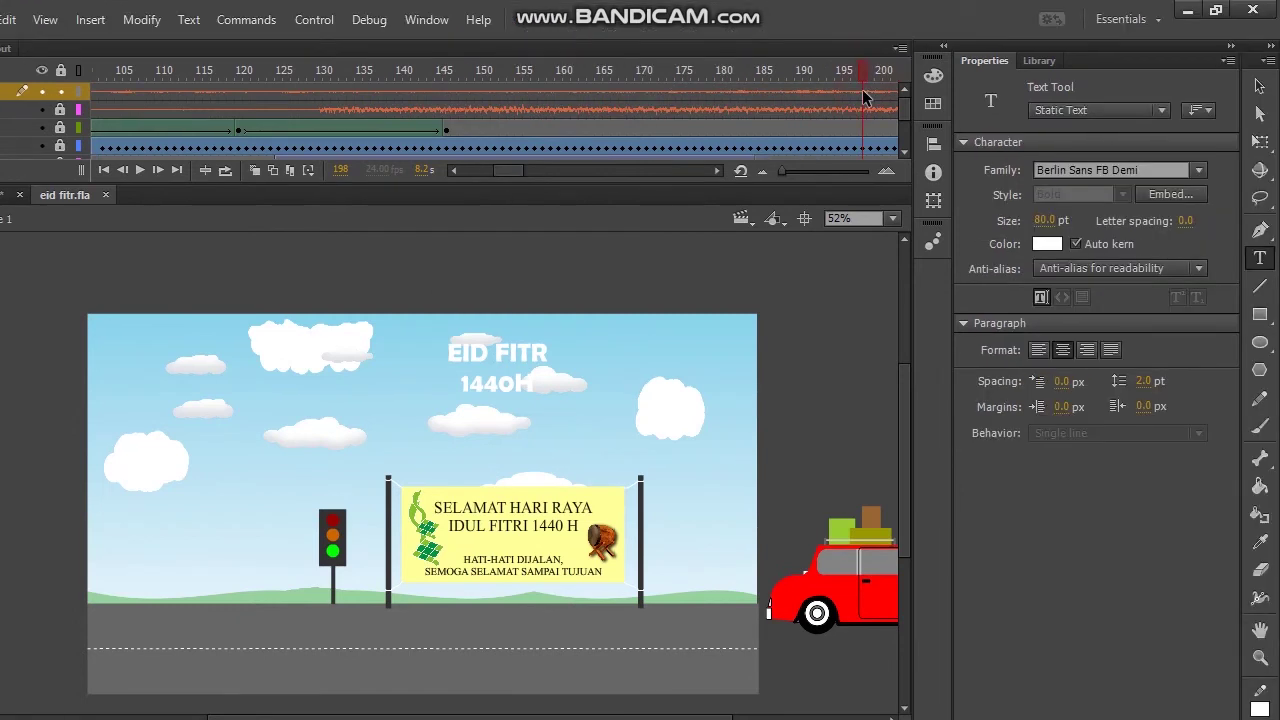